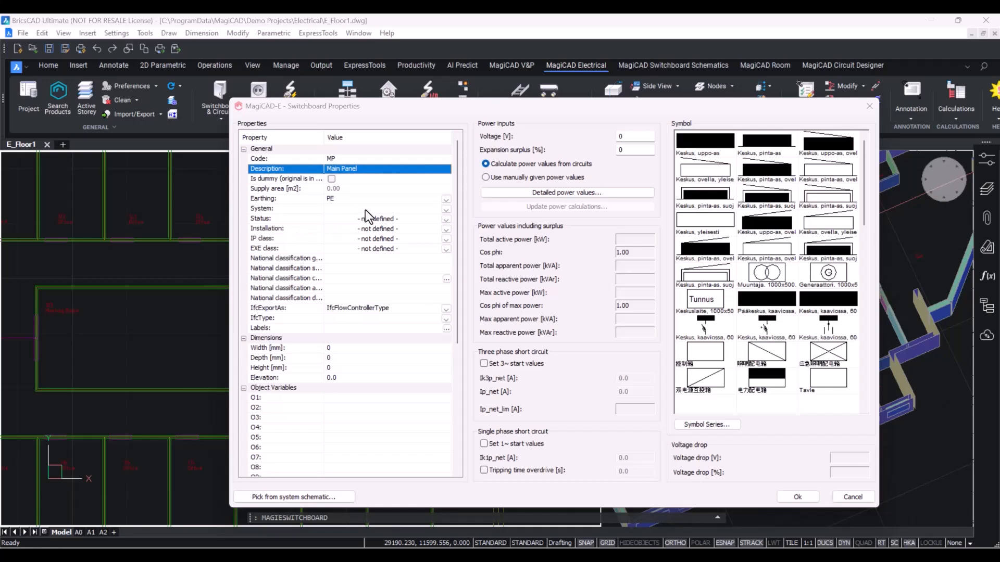
Set the switchboard's system to W28 Lighting.
left_click(365, 210)
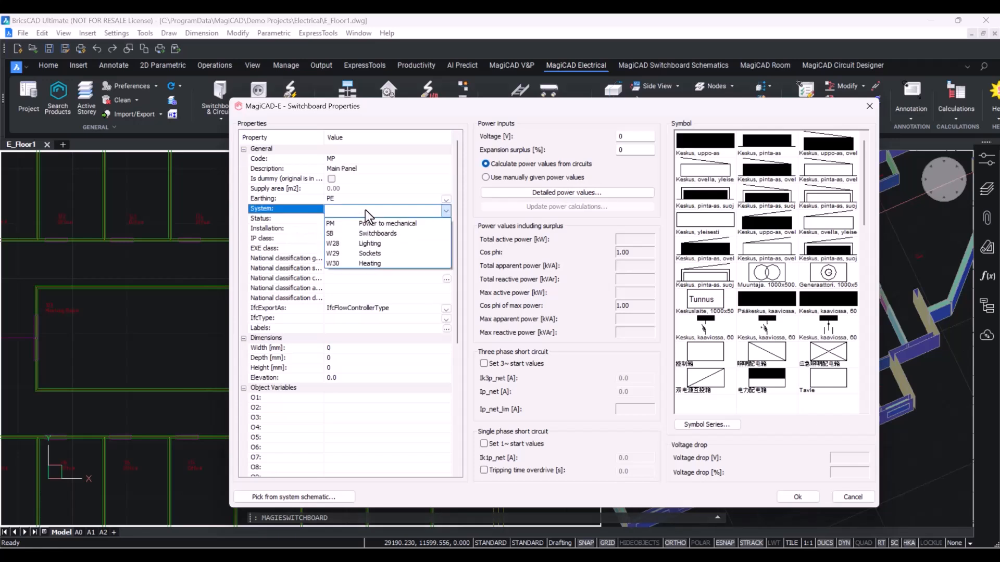
left_click(385, 243)
left_click(402, 211)
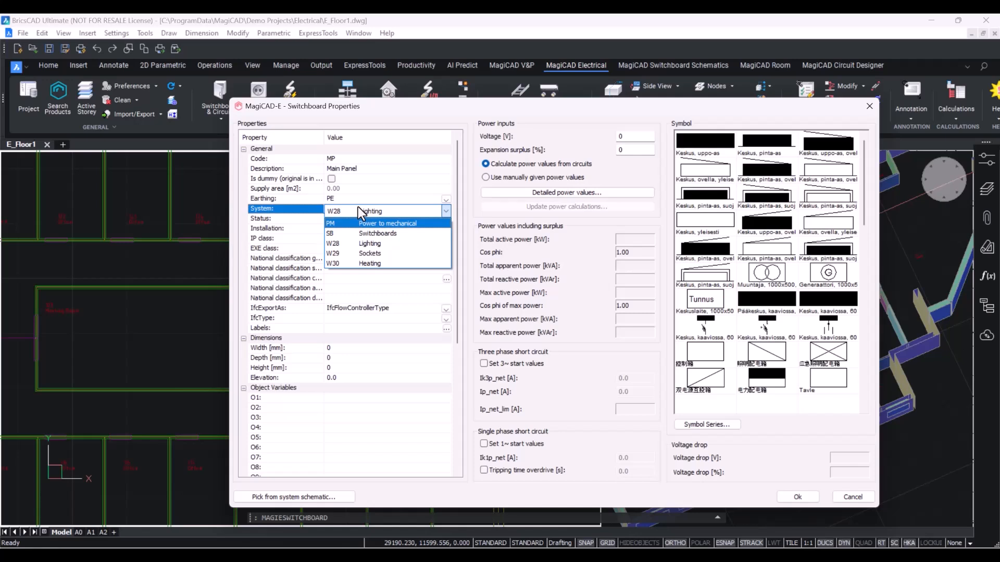
left_click(417, 208)
Set the switchboard's width to 800, depth to 500, height to 800 mm and elevation to 1500 mm.
left_click(350, 349)
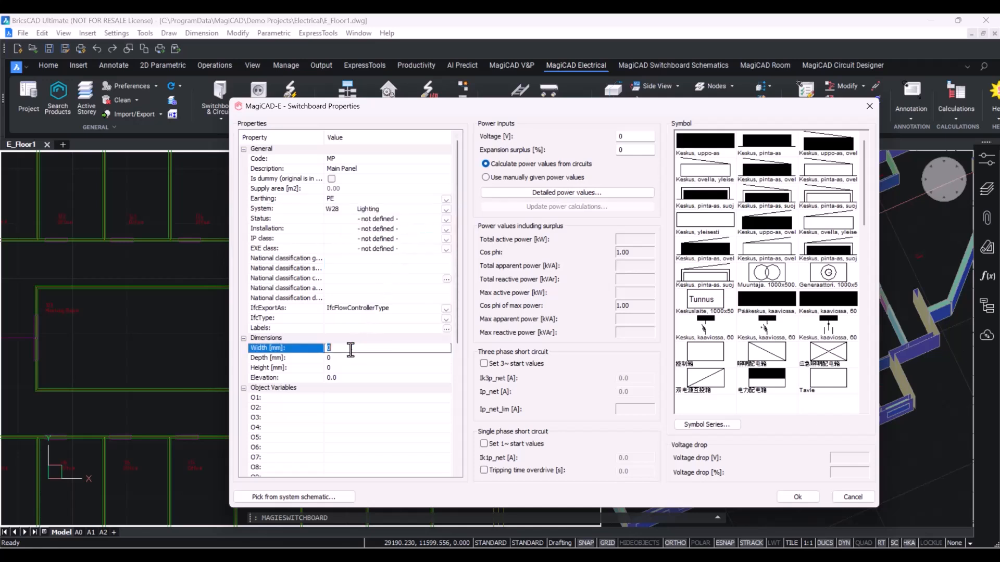
key("BackSpace")
type("800")
left_click(358, 360)
type("4")
key("BackSpace")
type("500")
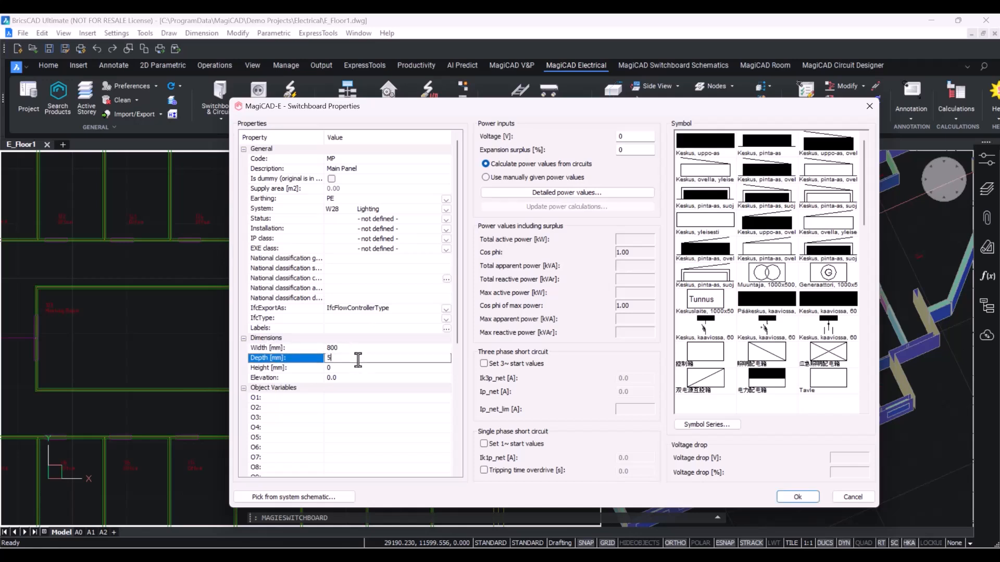
left_click(351, 368)
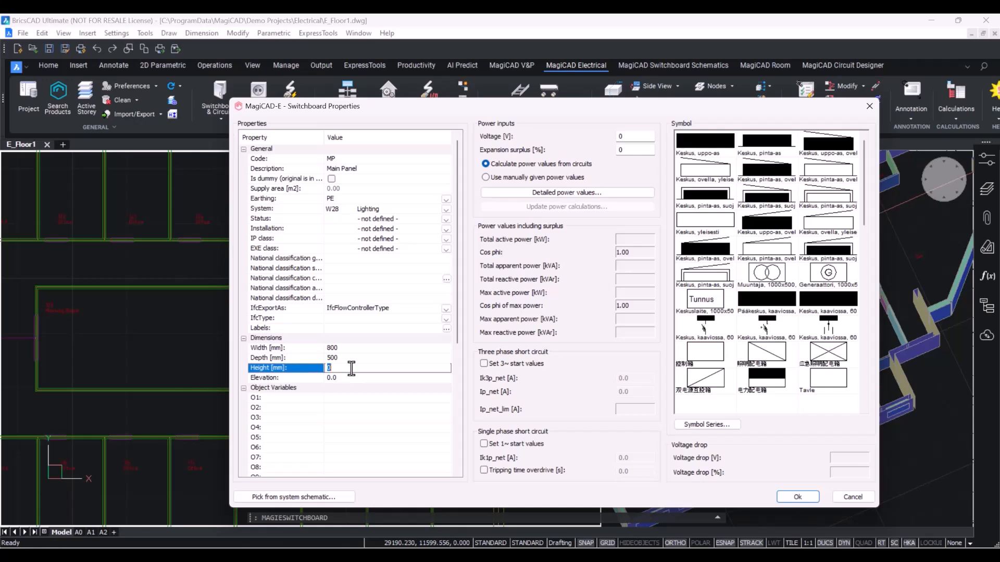
type("800")
left_click(343, 378)
type("150")
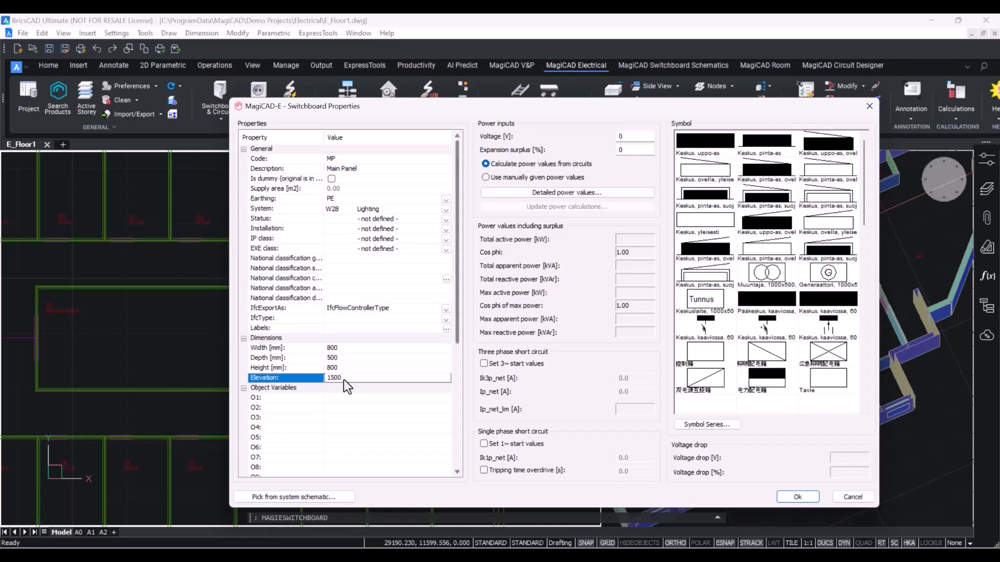
Set the switchboard's power input voltage to 380 V and expansion surplus to 30 %.
left_click(632, 136)
key("BackSpace")
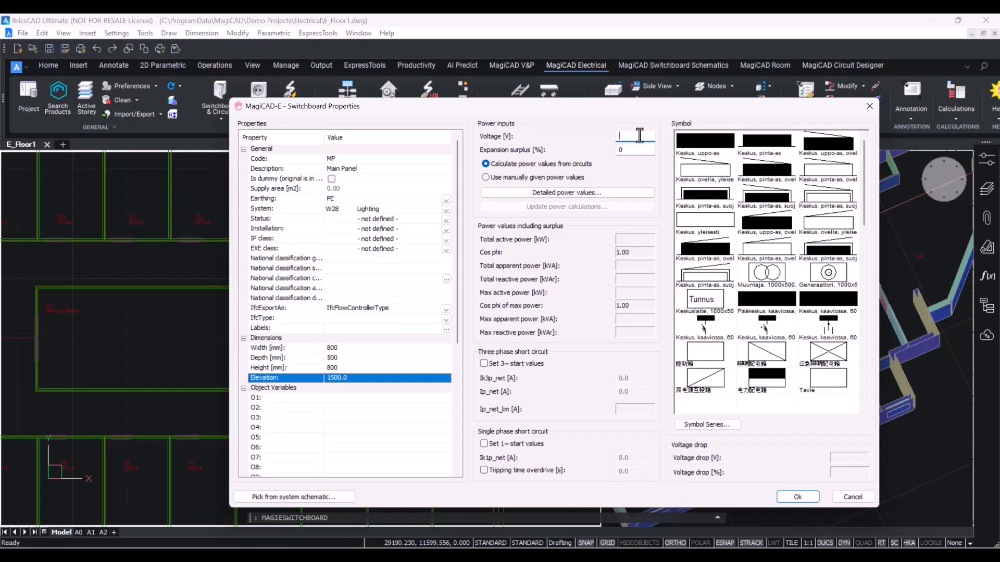
type("380")
left_click(628, 152)
key("BackSpace")
type("30")
Set earthing to N,PE, choose the first switchboard symbol and confirm the properties.
left_click(402, 197)
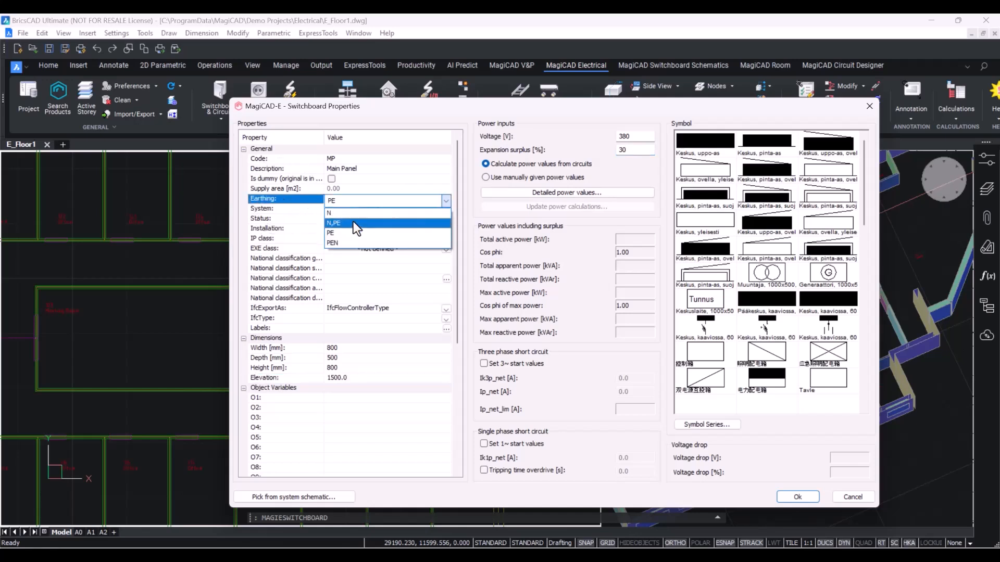
left_click(353, 222)
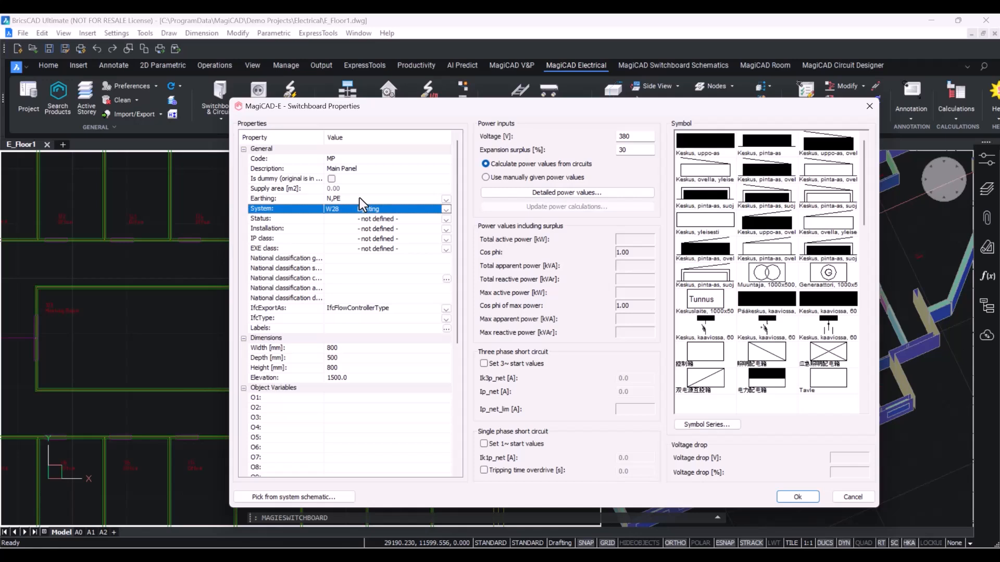
left_click(712, 152)
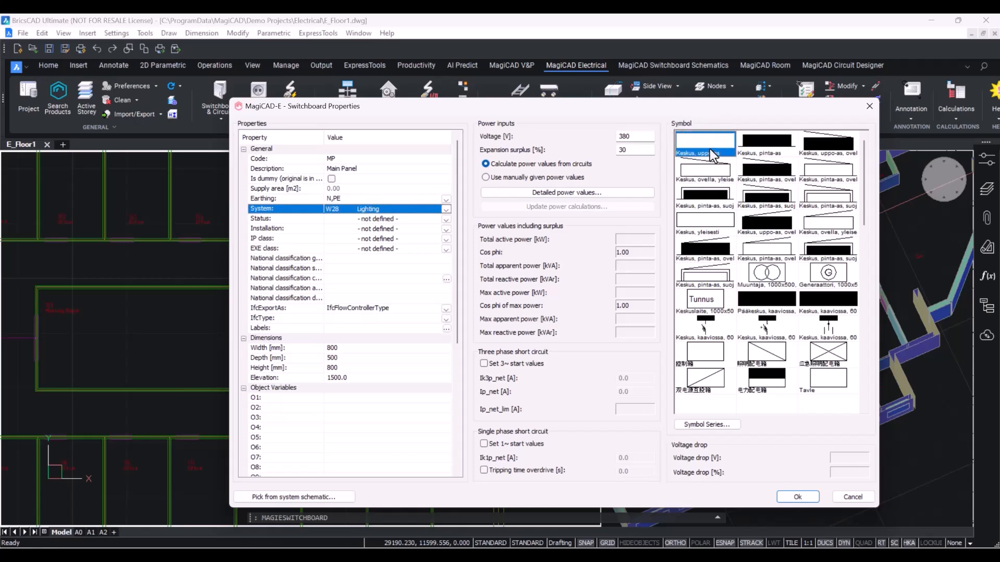
left_click(805, 496)
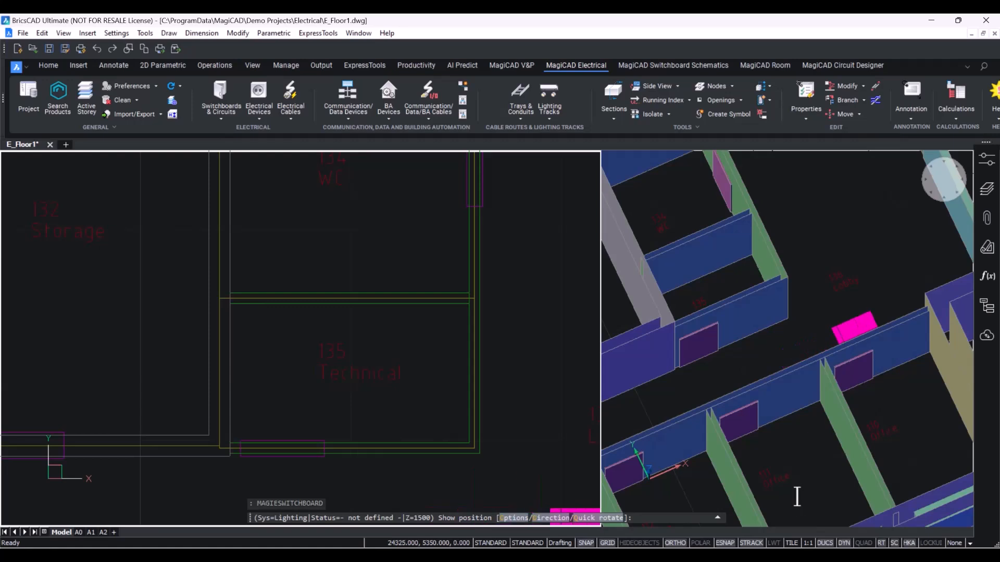
Quick-rotate the switchboard and place it against the upper wall of room 135 Technical.
right_click(337, 344)
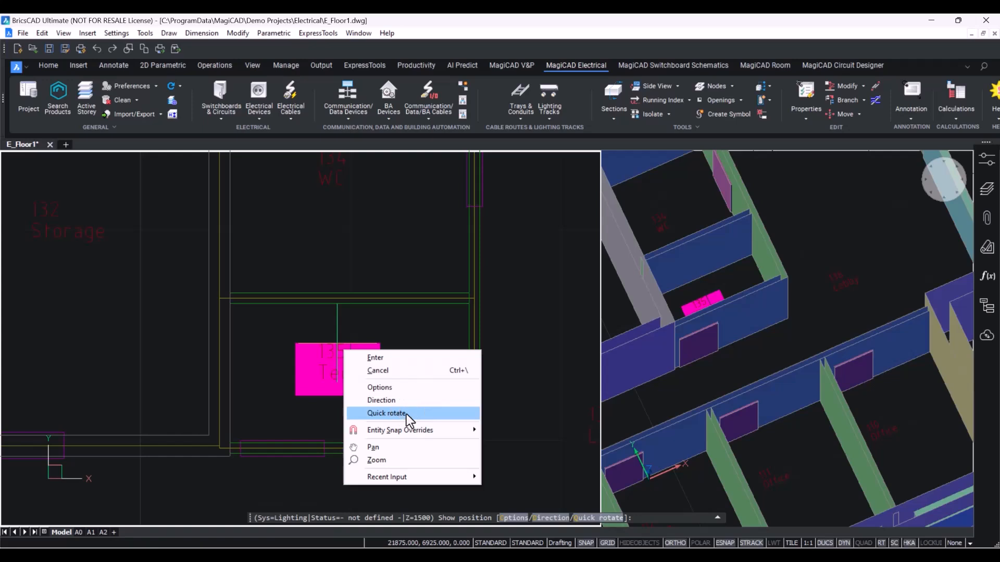
left_click(423, 416)
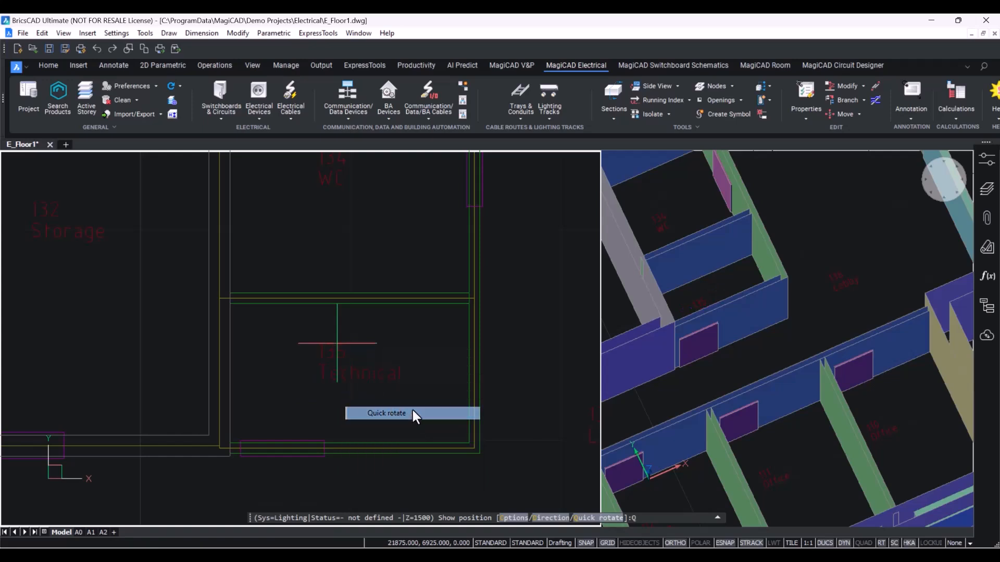
type("q")
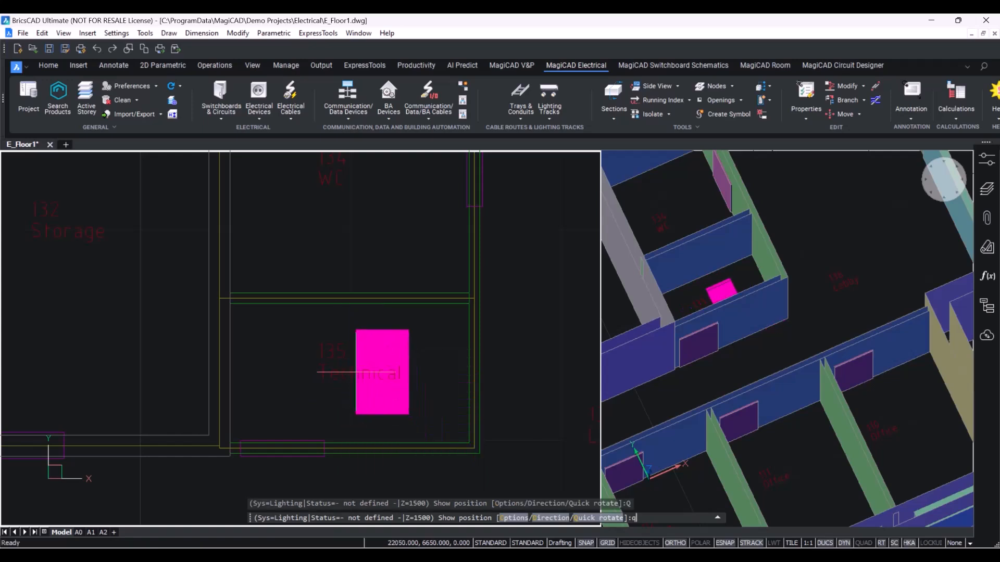
key("Return")
type("q")
key("Return")
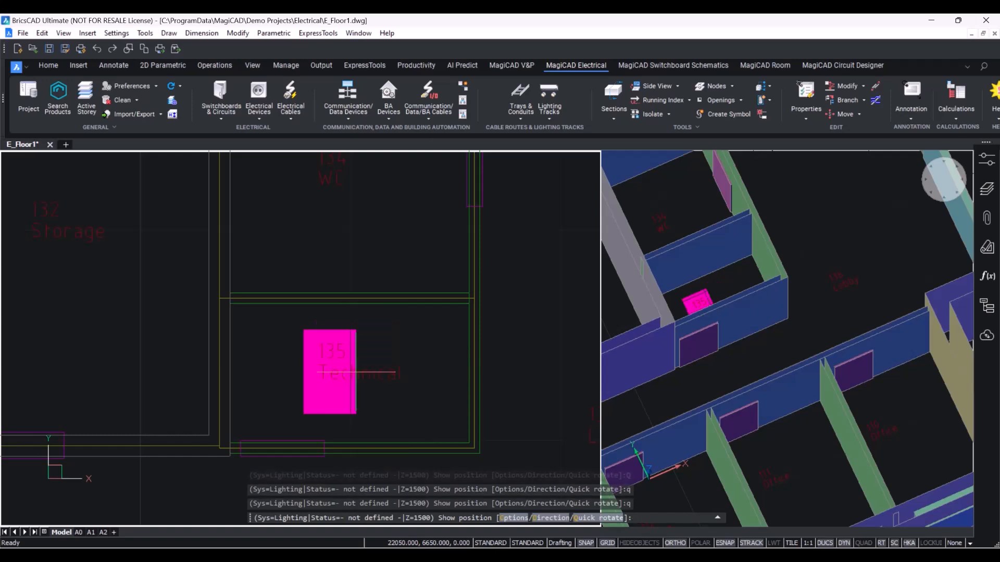
type("q")
key("Return")
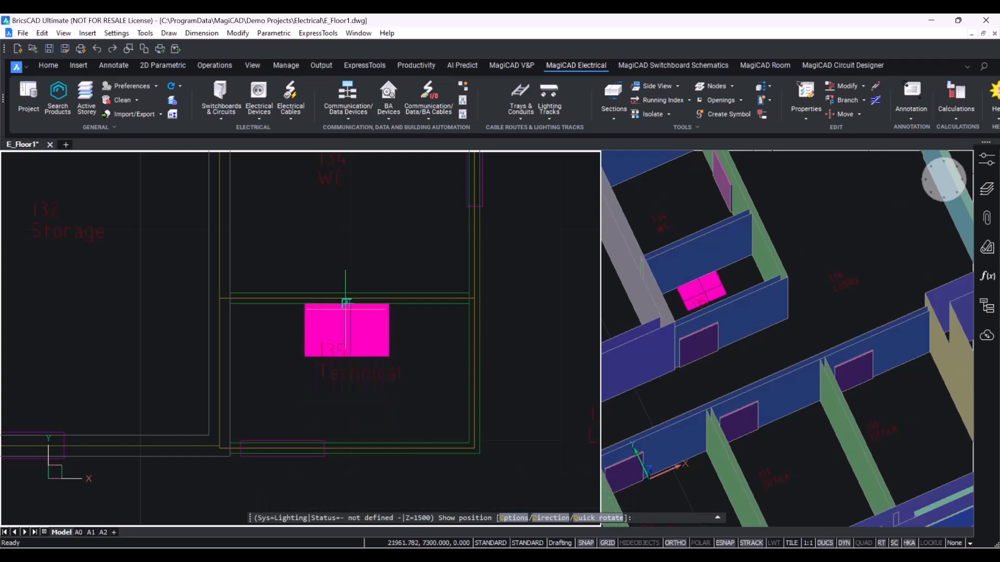
left_click(351, 306)
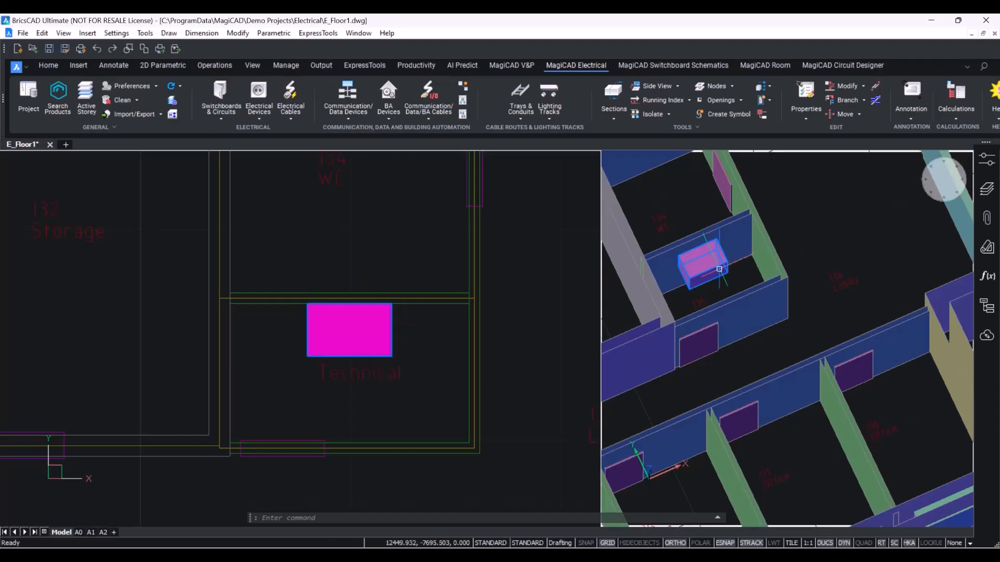
Start the Trays drawing command for a cable tray.
scroll(717, 263, "up", 2)
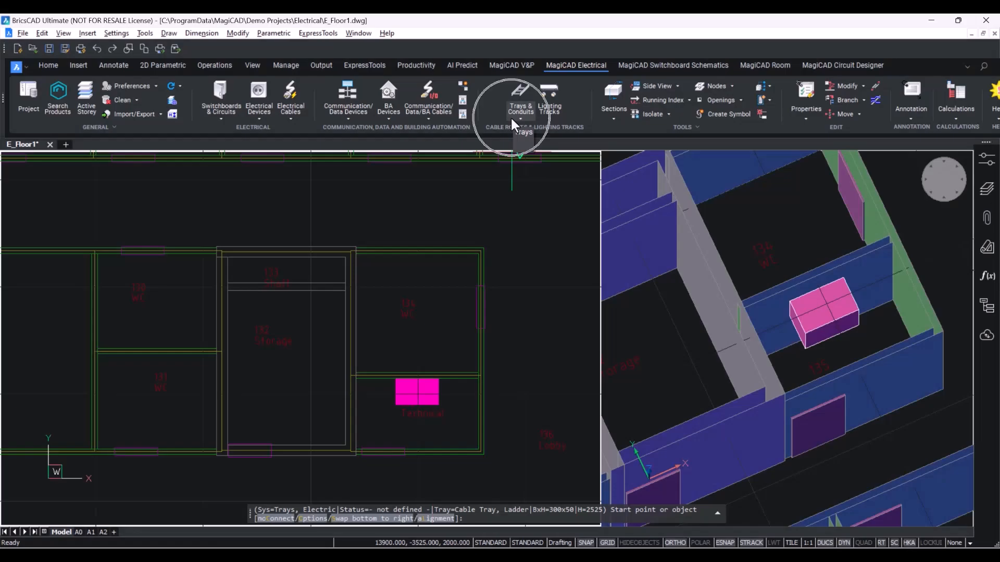
left_click(515, 118)
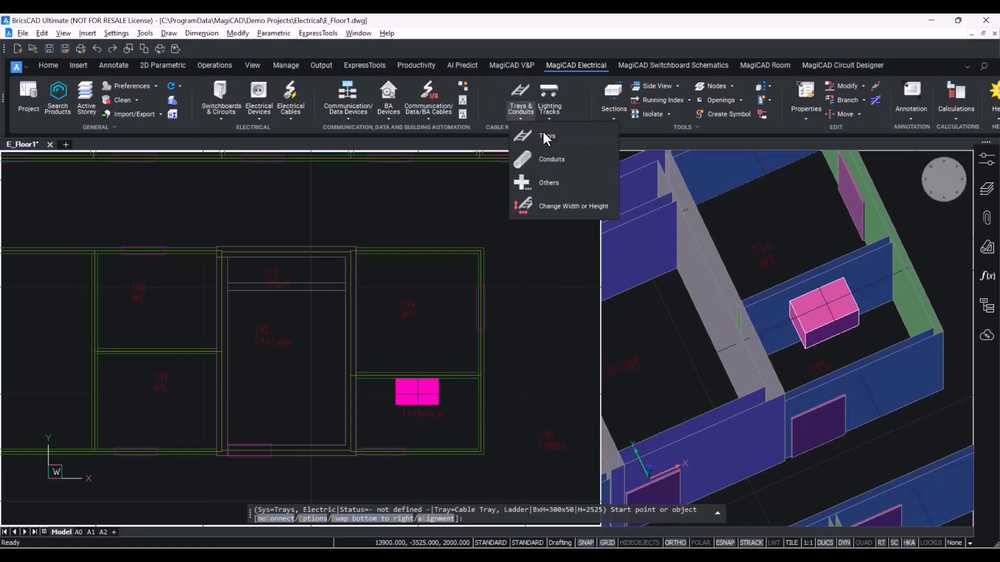
key("Escape")
key("Return")
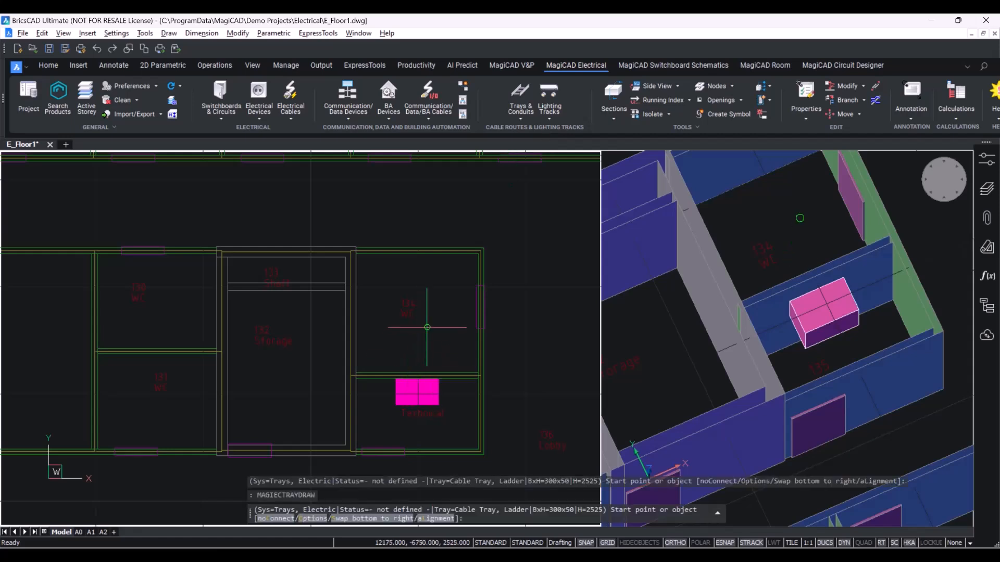
Review the cable tray options and the Cable Tray, Ladder product properties without changing them.
right_click(428, 329)
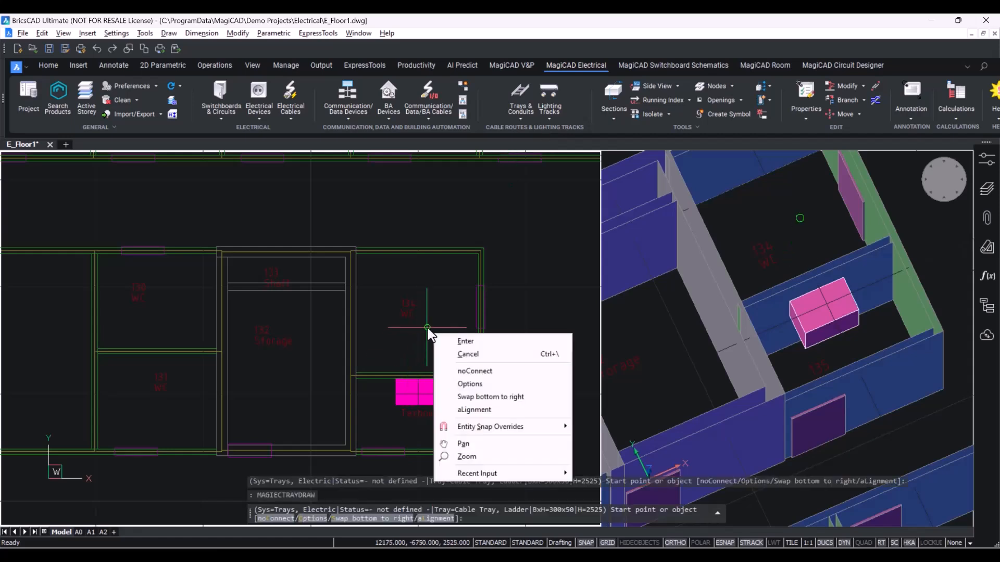
left_click(468, 384)
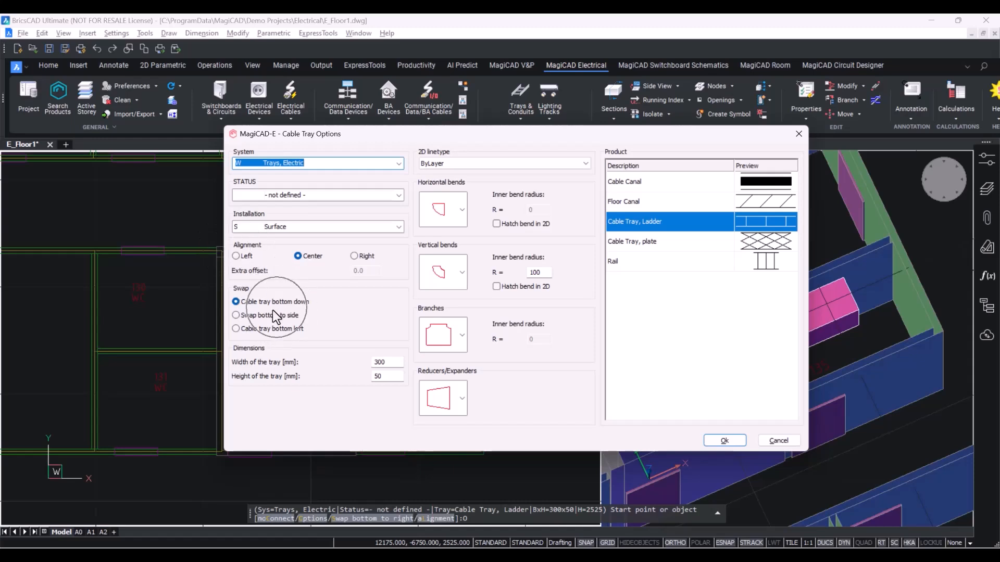
left_click(390, 363)
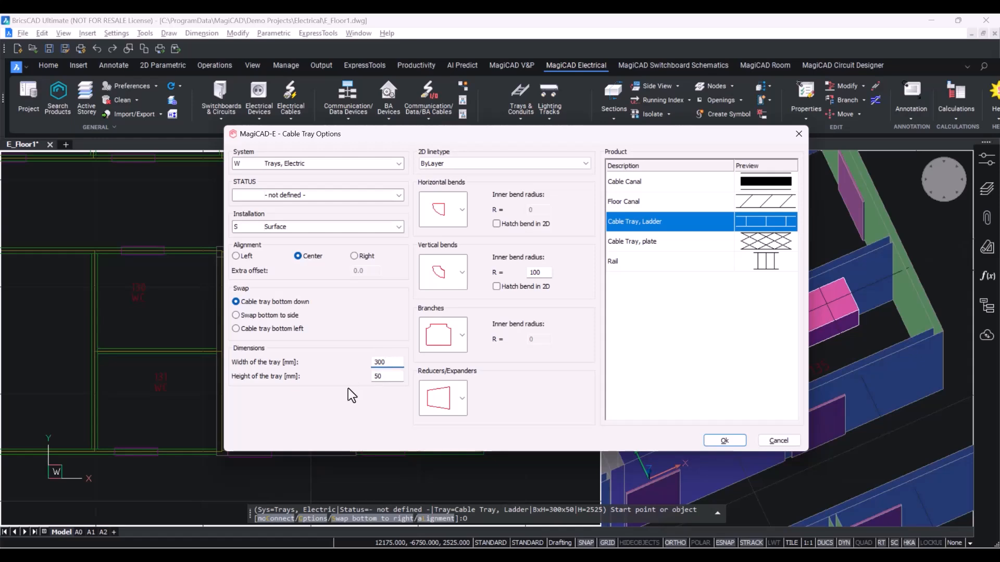
right_click(702, 222)
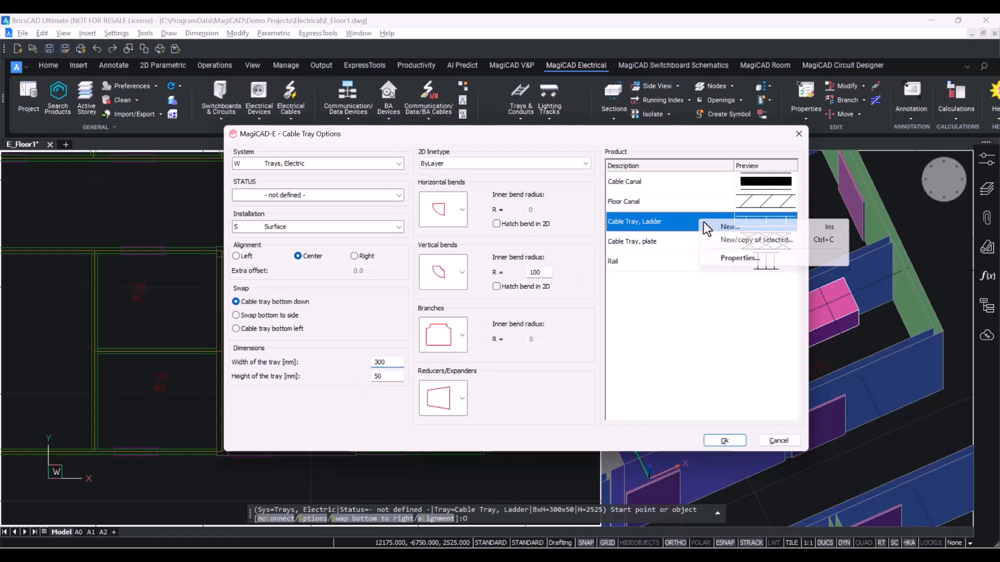
left_click(741, 258)
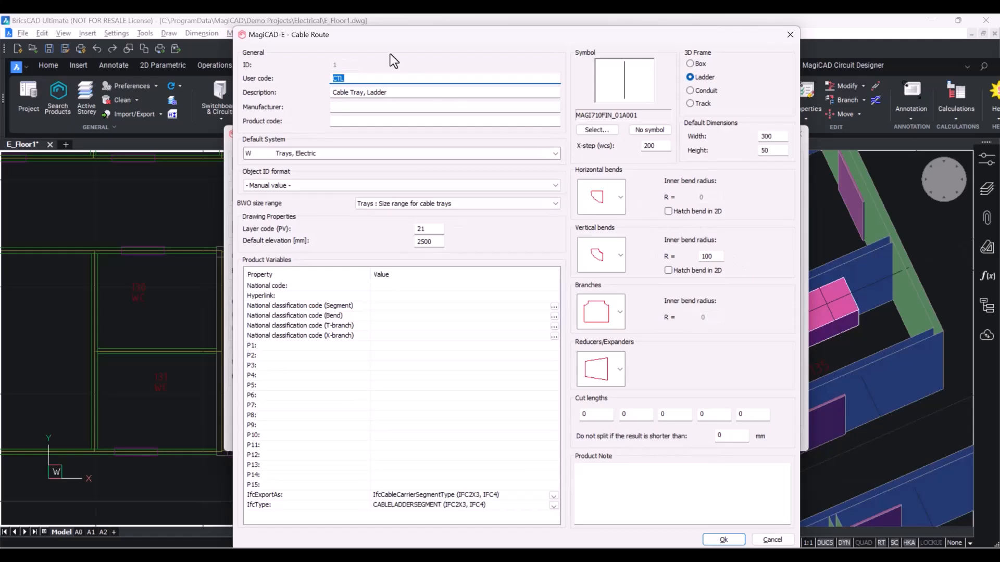
left_click_drag(359, 35, 304, 26)
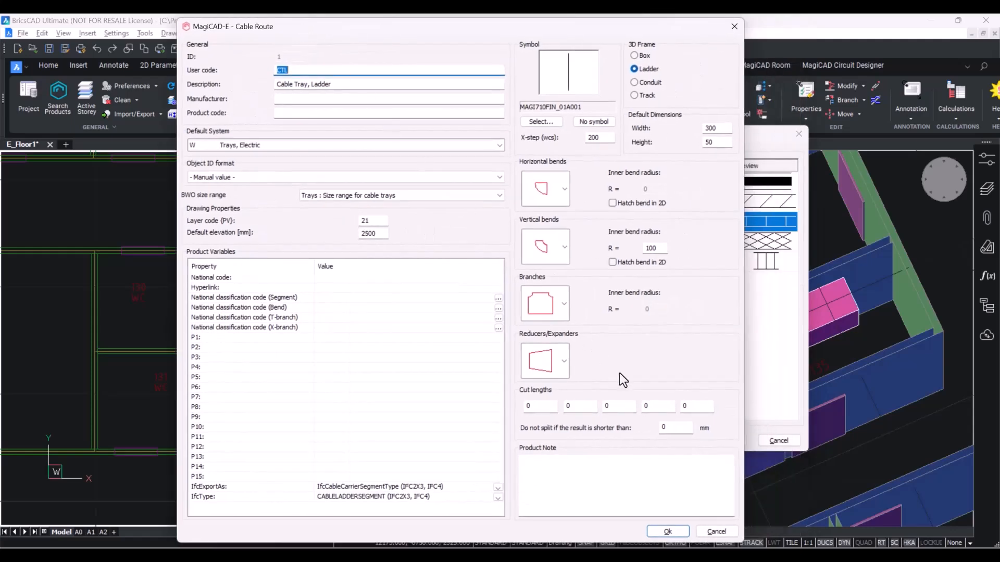
left_click(703, 530)
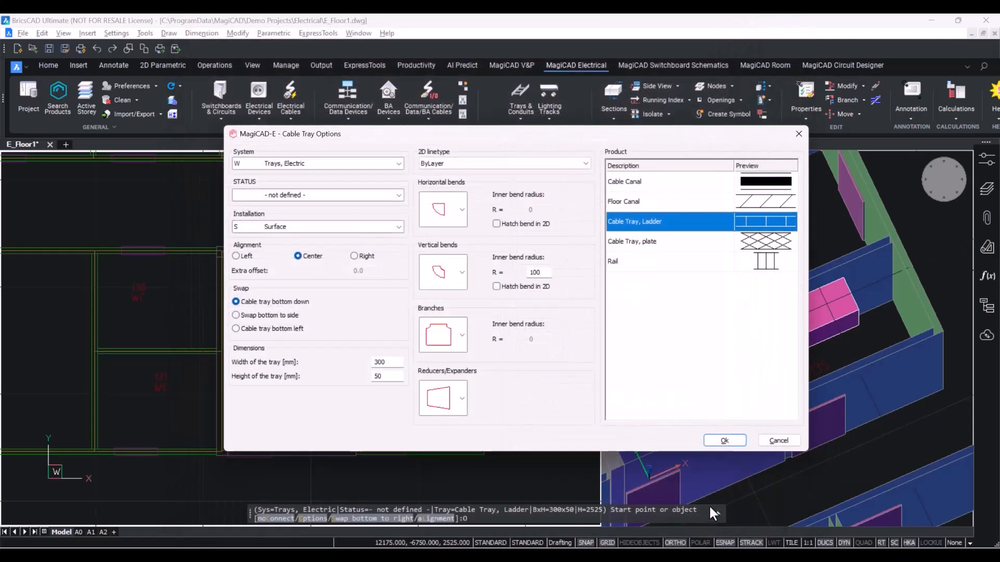
left_click(724, 441)
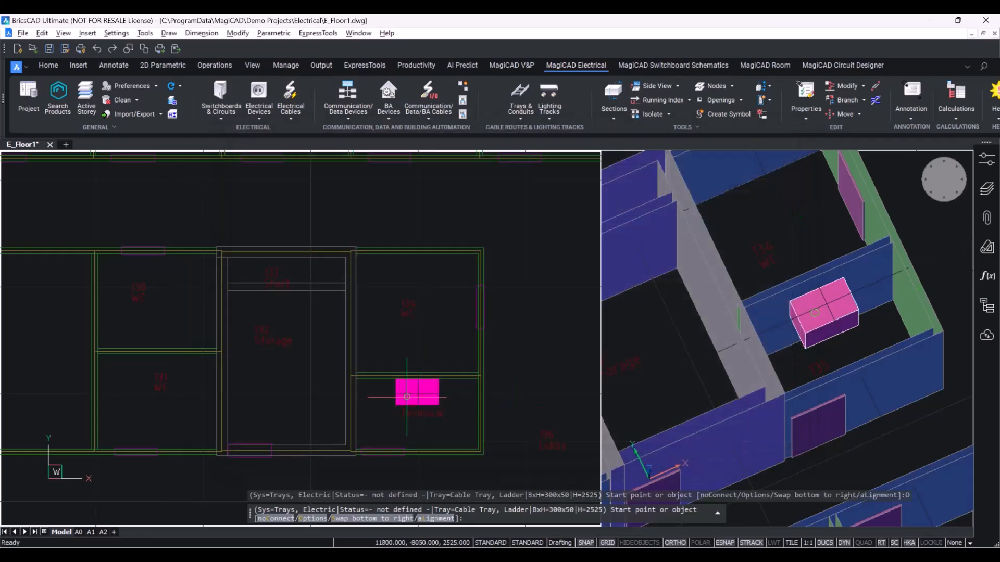
Start the cable tray at the top edge of the switchboard.
scroll(417, 383, "up", 5)
scroll(443, 339, "down", 5)
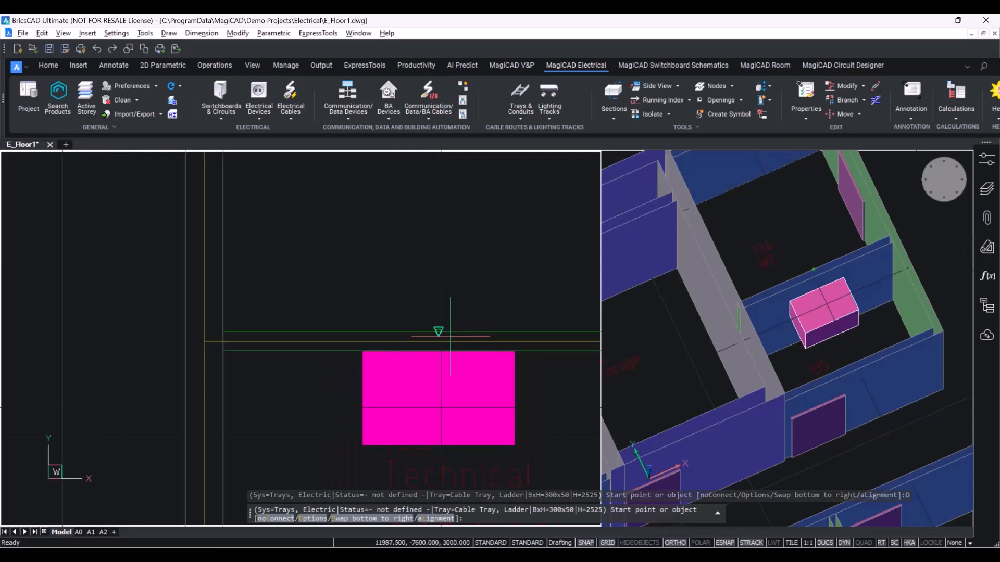
scroll(385, 333, "up", 6)
scroll(323, 317, "down", 5)
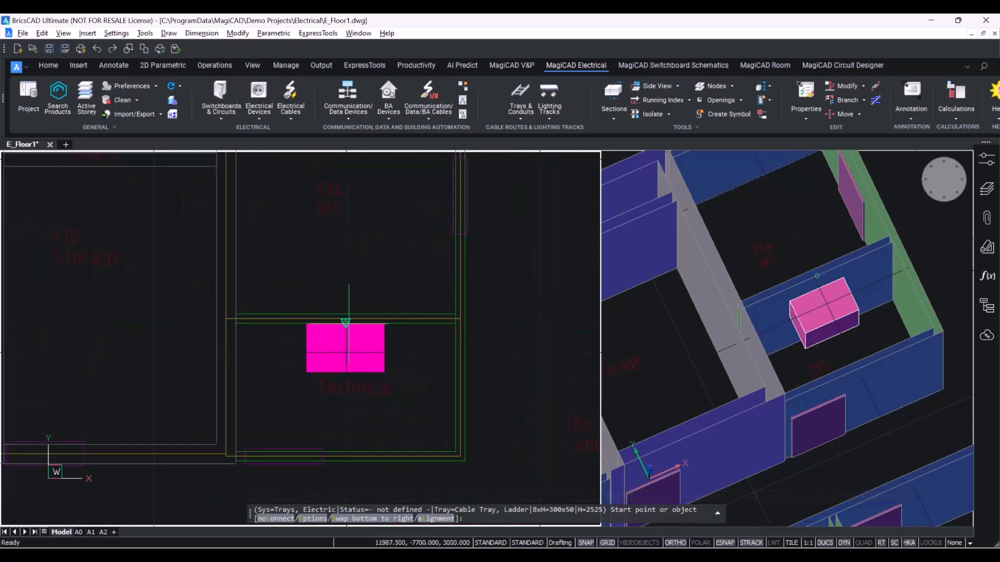
left_click(346, 323)
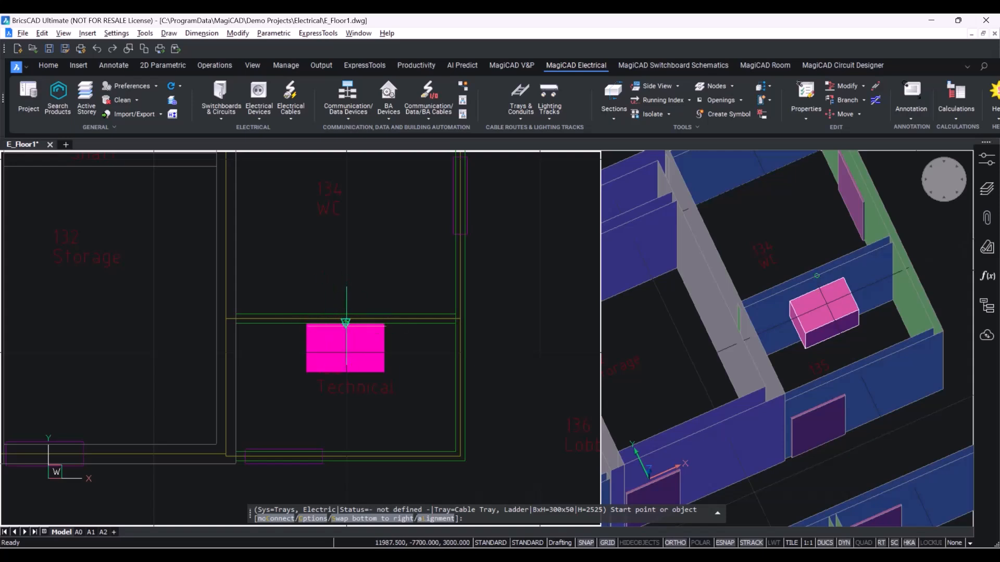
Set the tray's start elevation by picking the switchboard's top, giving a 2300 mm top elevation, and confirm.
left_click_drag(360, 245, 572, 236)
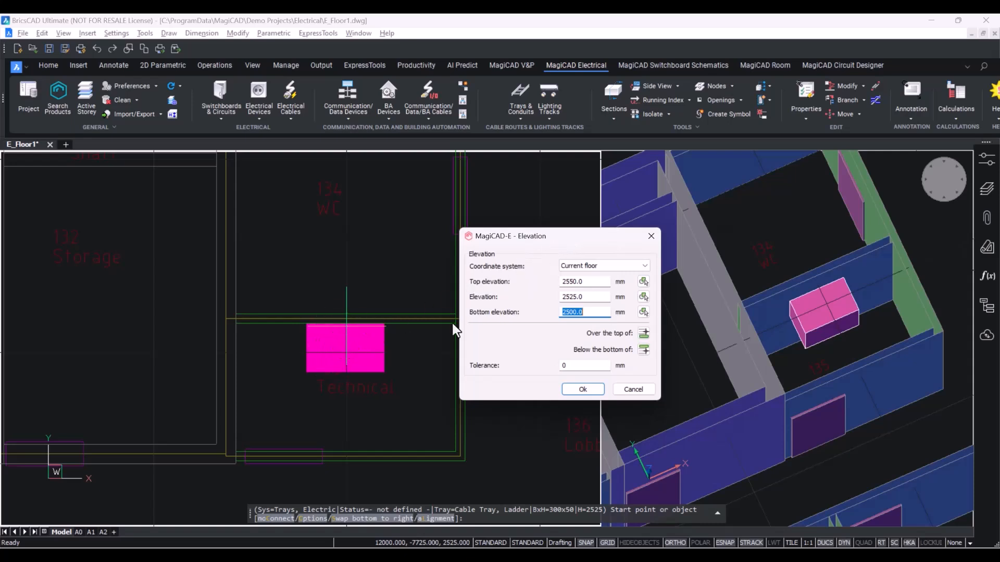
left_click(643, 282)
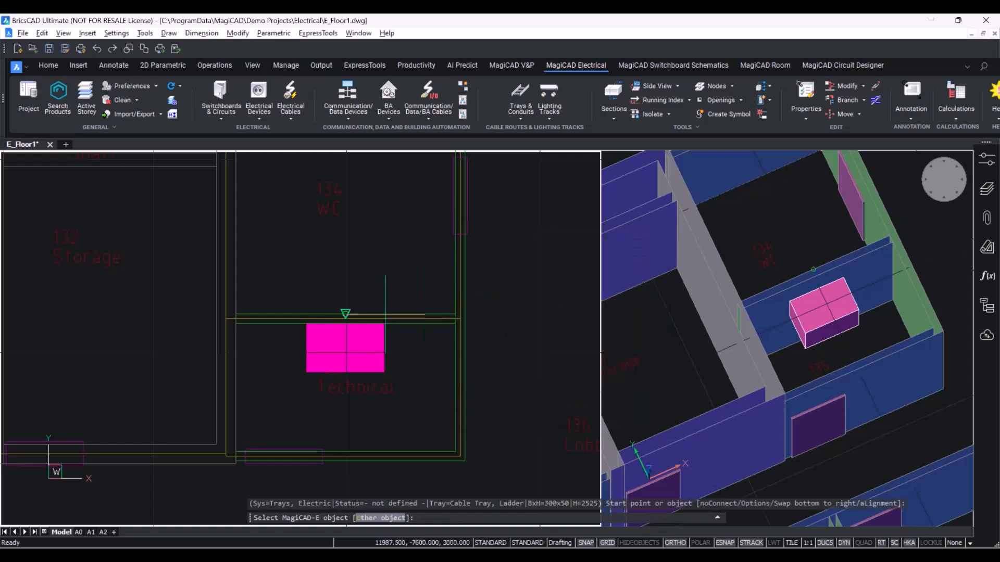
left_click(347, 349)
left_click_drag(358, 261, 596, 225)
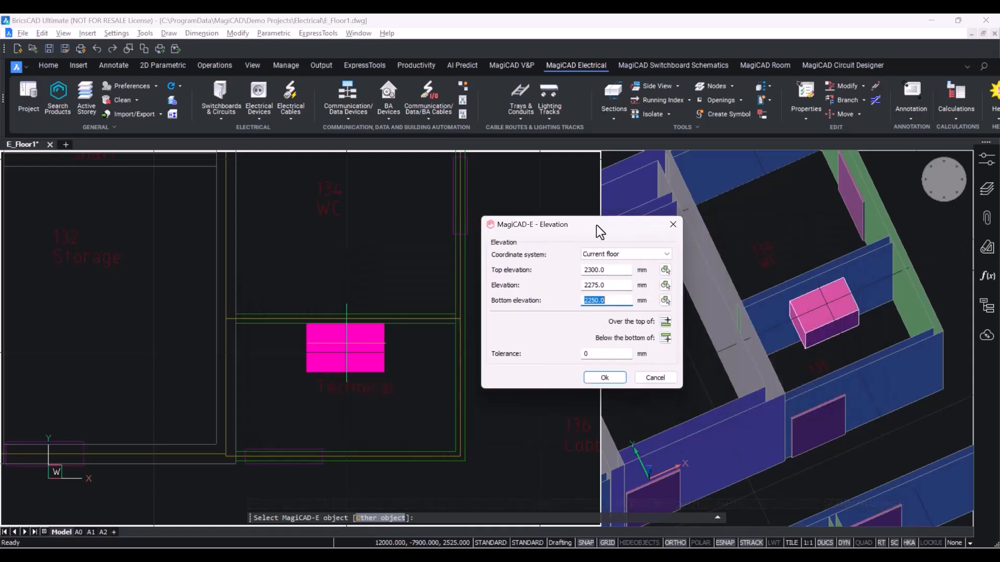
left_click(623, 271)
left_click(348, 355)
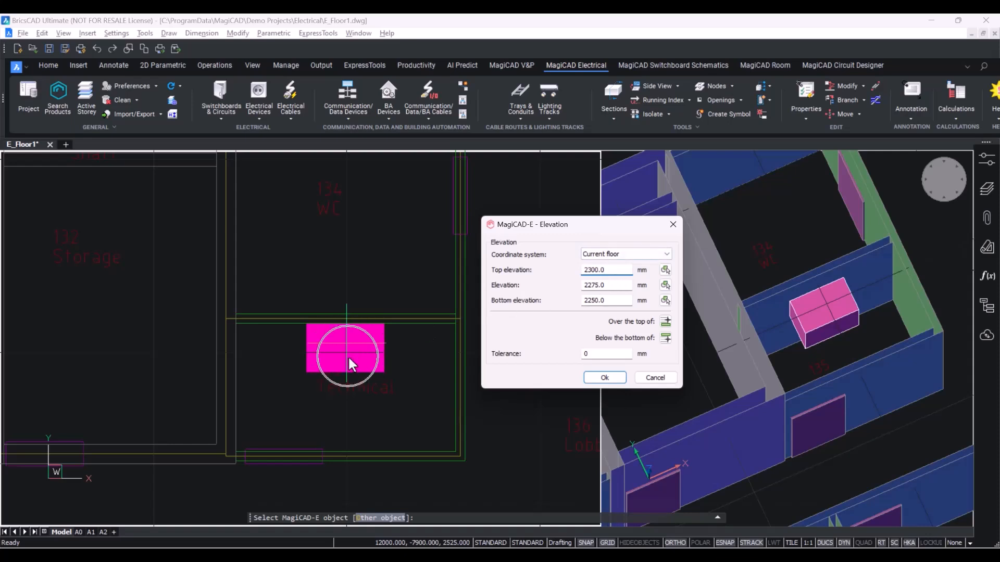
left_click(604, 377)
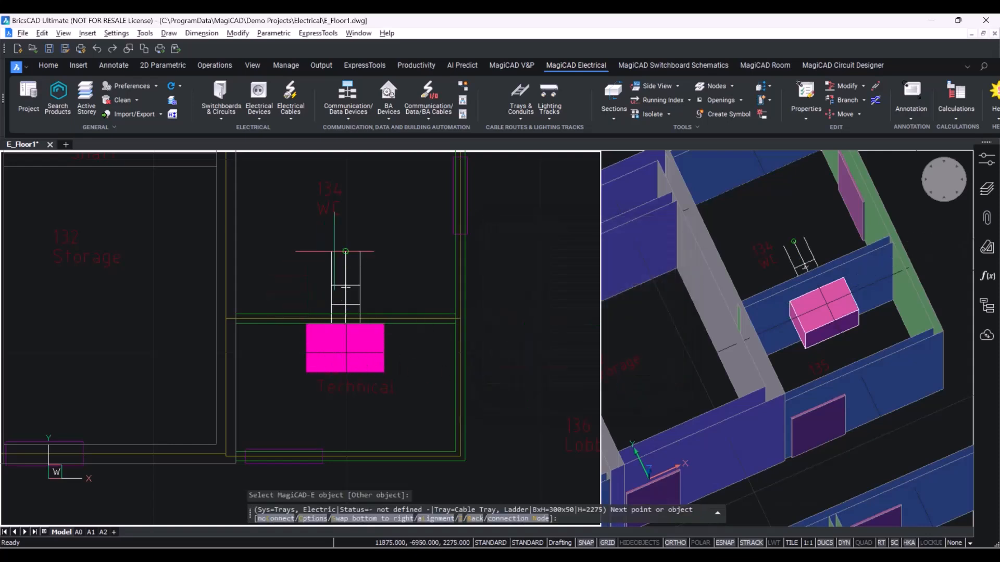
Use the Z option to rise vertically, setting the end top elevation to 3000 mm.
scroll(413, 256, "up", 2)
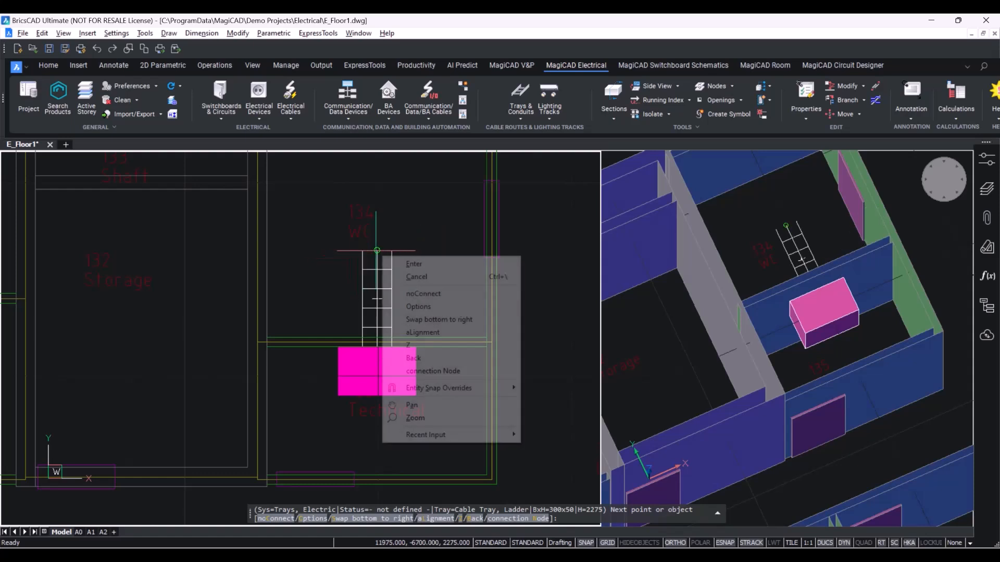
right_click(382, 255)
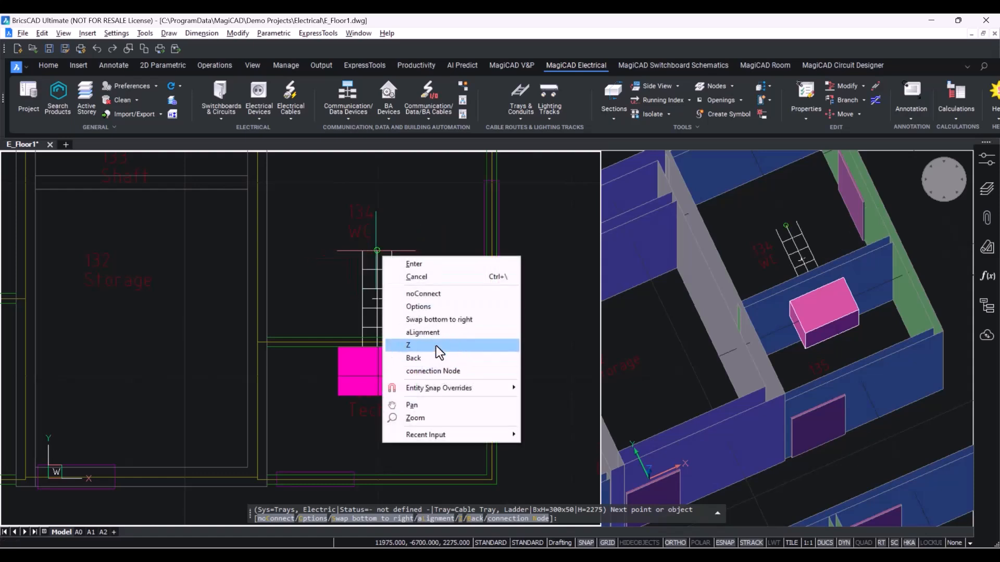
left_click(435, 346)
left_click_drag(428, 233, 629, 176)
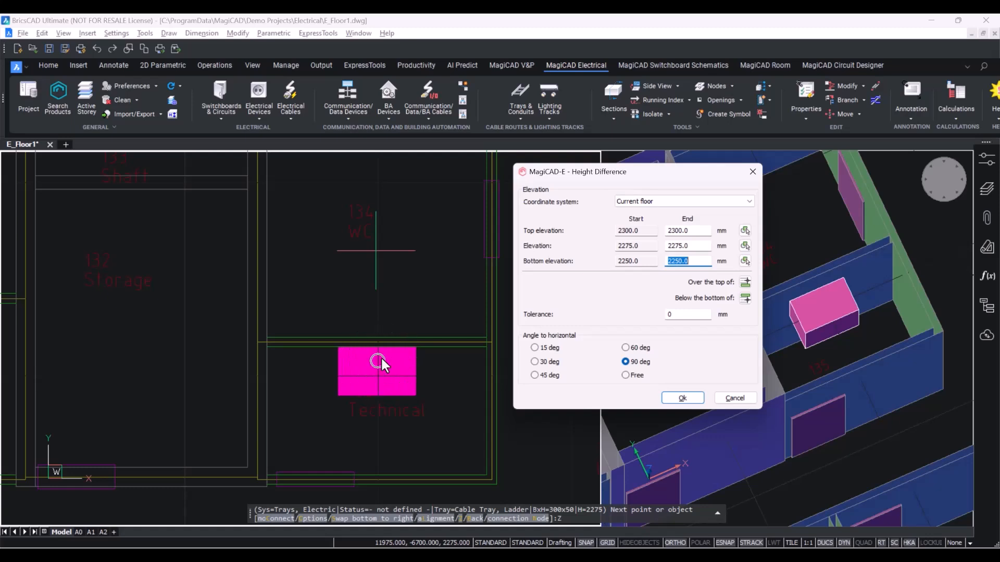
left_click(692, 230)
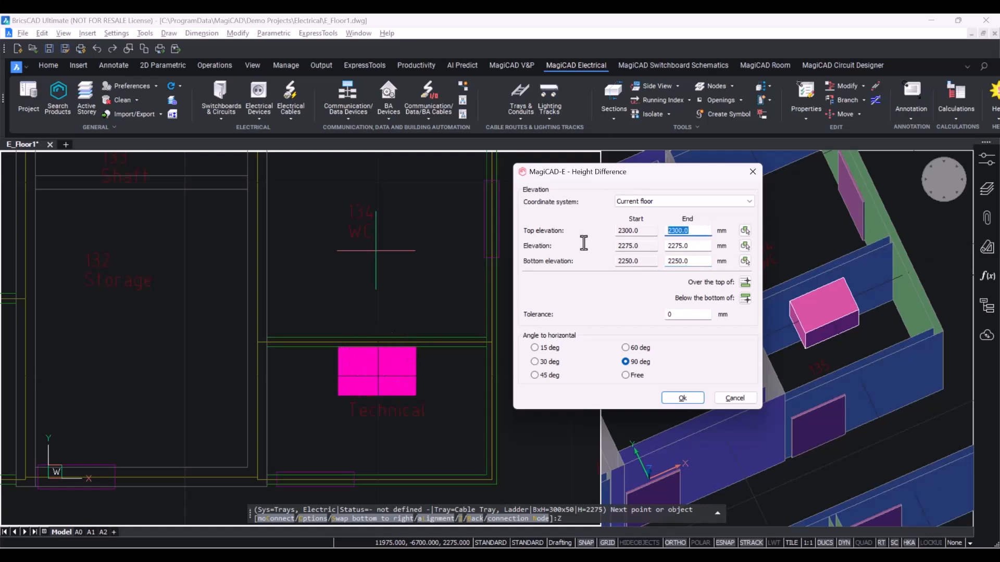
key("BackSpace")
type("3000")
left_click(680, 397)
Route the tray north out of the technical room, then west along the corridor, and end the command.
scroll(459, 312, "down", 5)
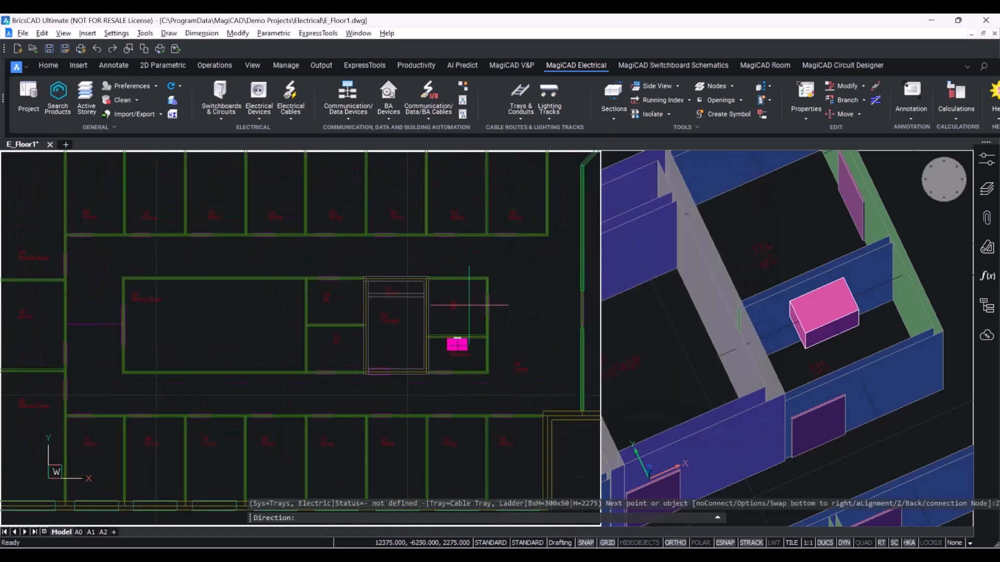
scroll(469, 305, "up", 2)
left_click(455, 232)
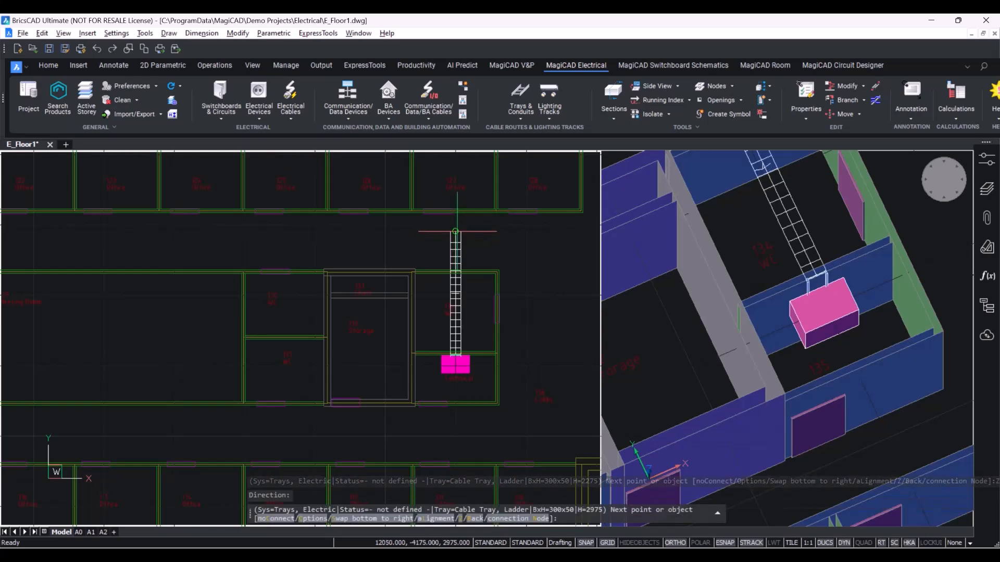
scroll(455, 232, "down", 1)
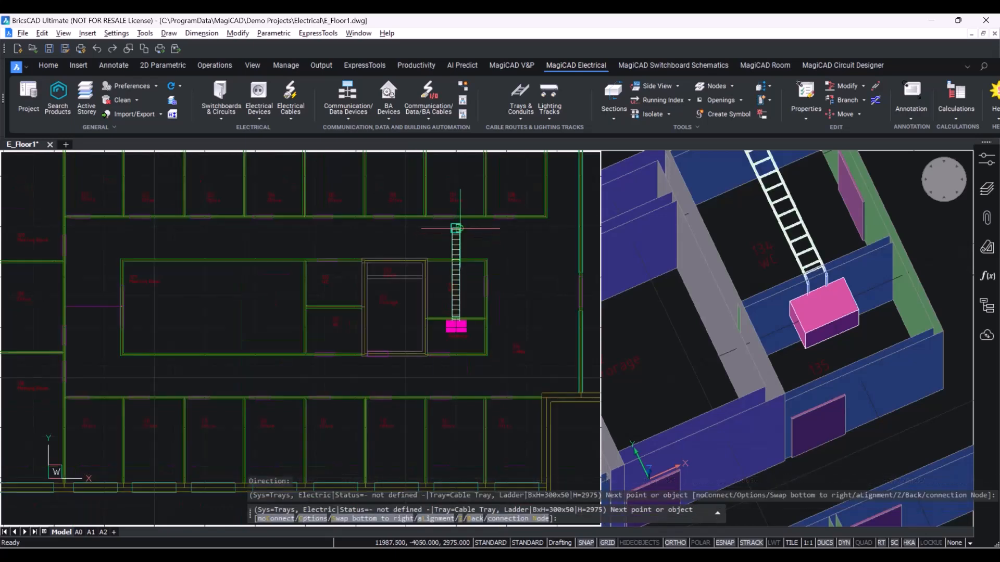
left_click(85, 228)
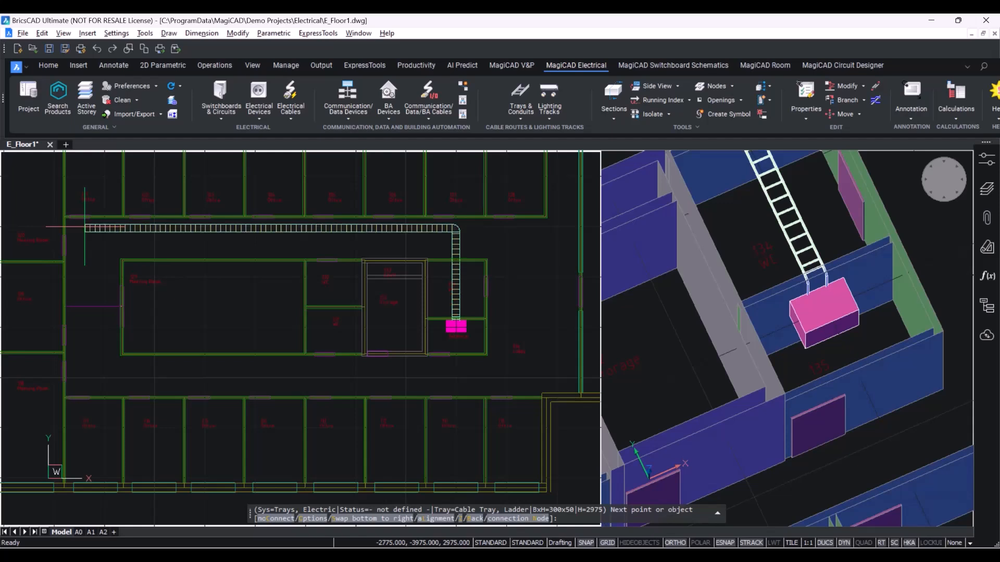
key("Escape")
Inspect the routed cable tray in the 3D view.
scroll(475, 226, "up", 1)
scroll(448, 229, "up", 4)
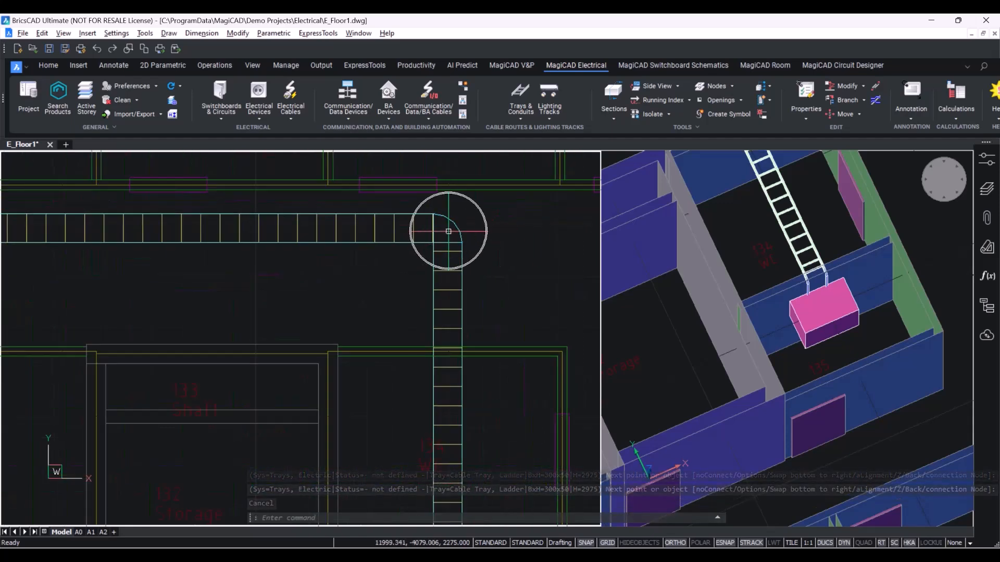
left_click(669, 352)
scroll(786, 266, "down", 5)
scroll(778, 260, "up", 6)
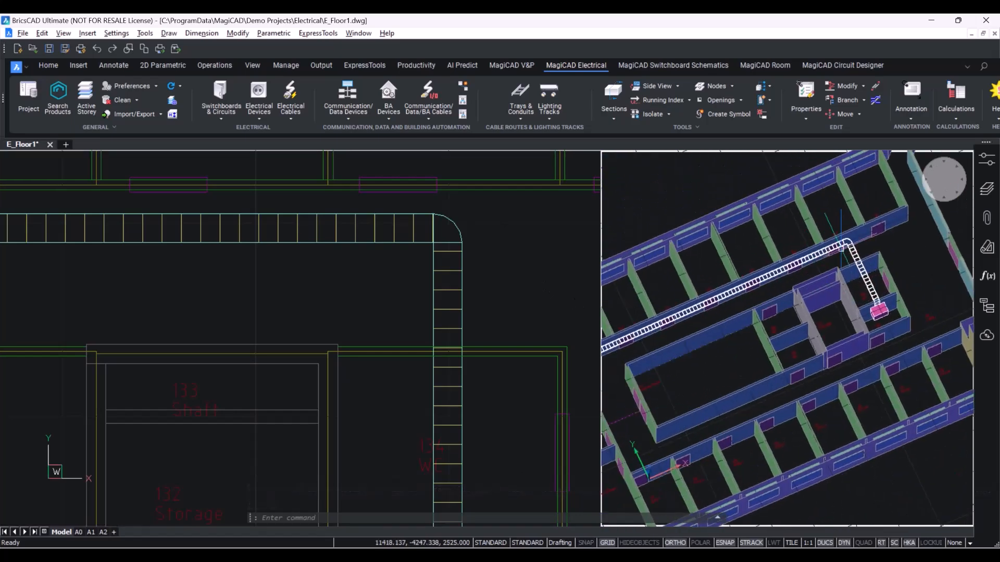
scroll(843, 240, "down", 6)
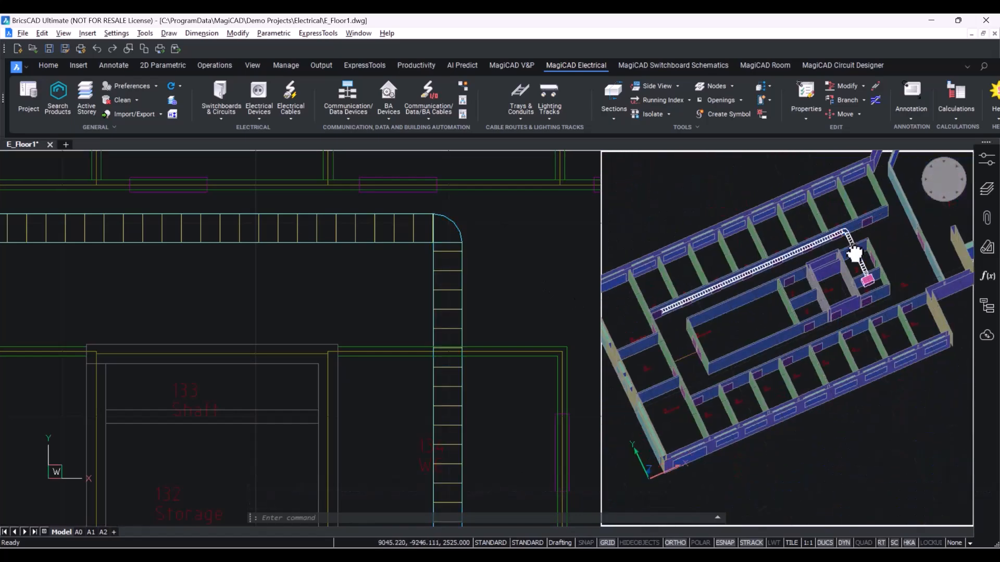
scroll(851, 255, "down", 5)
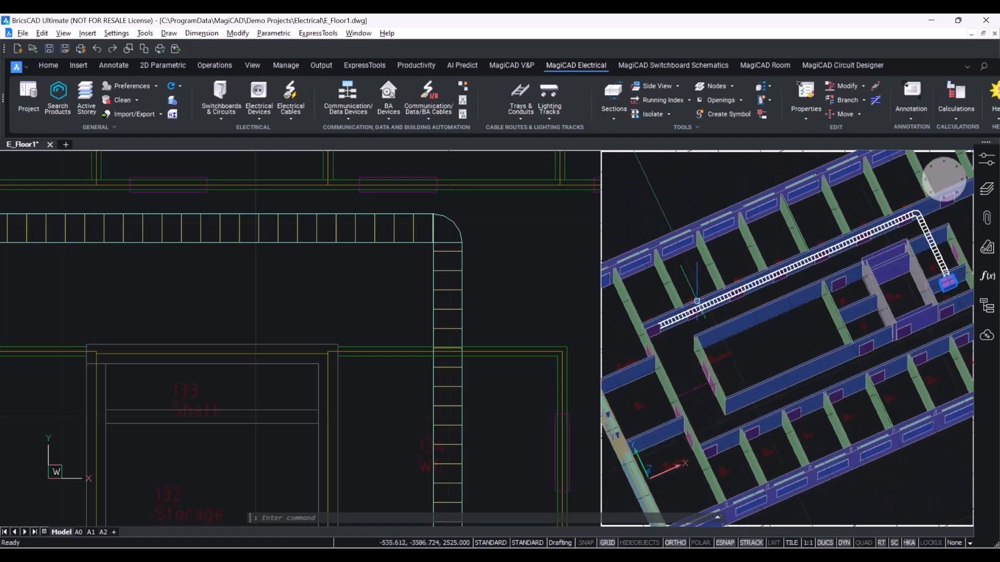
left_click(697, 301)
key("Escape")
left_click(518, 290)
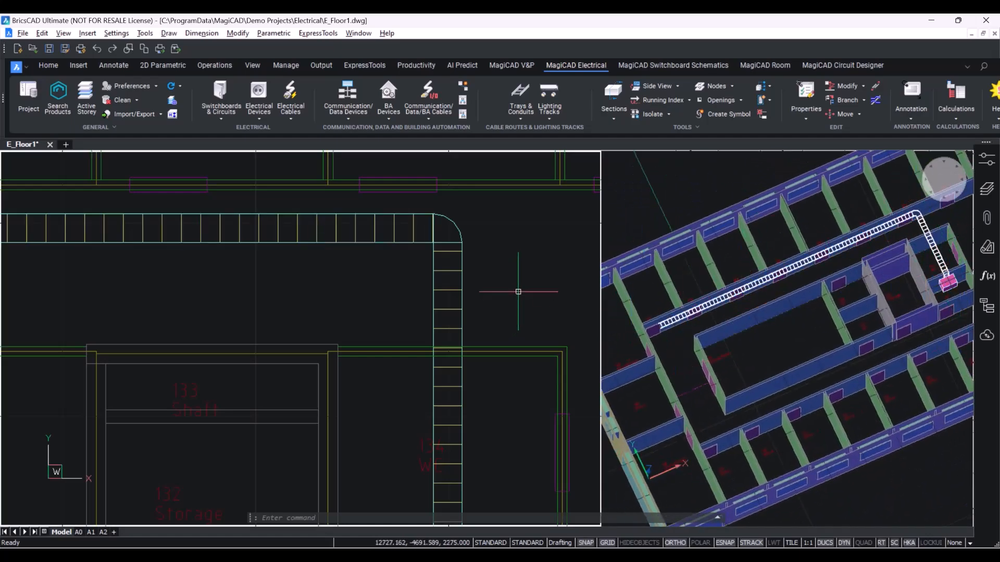
Select the corridor tray run and pick its west end grip to continue routing.
scroll(515, 288, "down", 4)
scroll(181, 333, "down", 4)
middle_click_drag(250, 333, 316, 292)
scroll(359, 303, "up", 3)
scroll(316, 292, "up", 2)
left_click(112, 233)
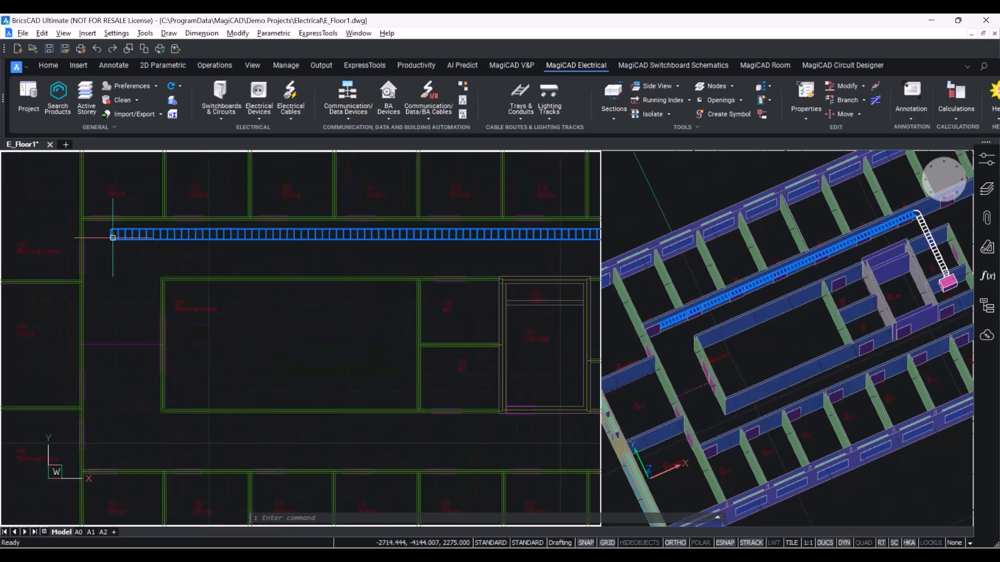
scroll(104, 229, "up", 7)
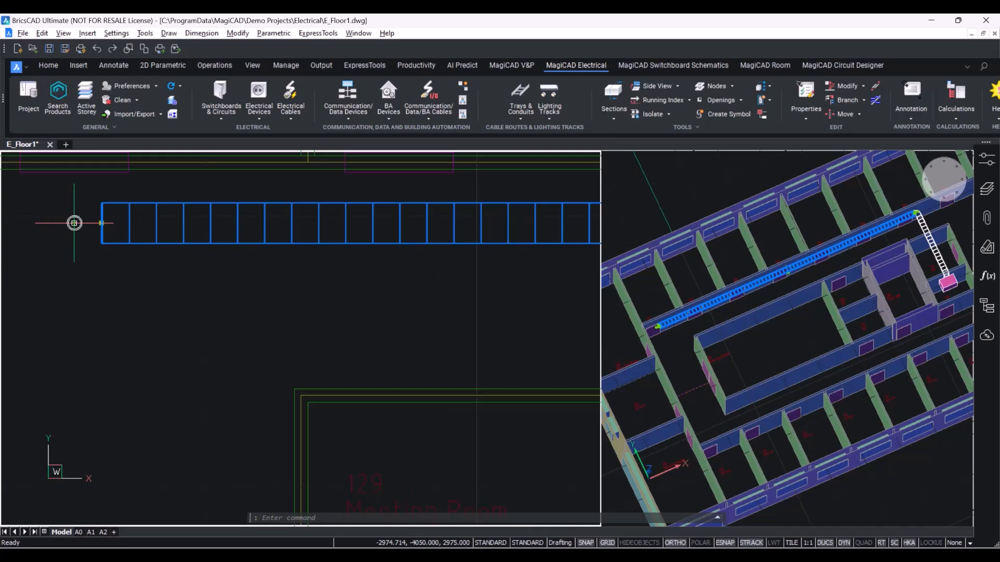
left_click(101, 223)
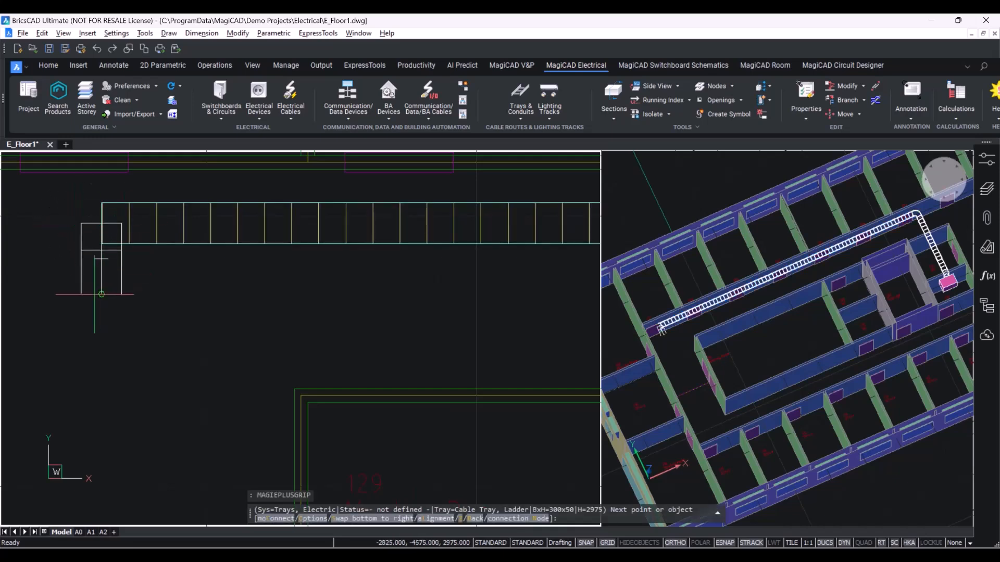
Extend the tray south and then east along the lower corridor, finishing the route.
scroll(104, 291, "down", 9)
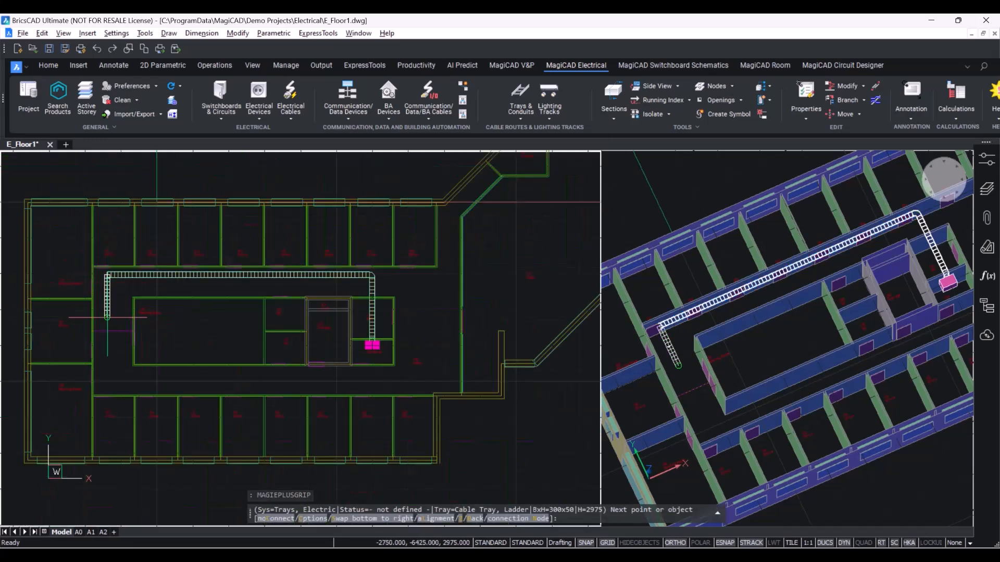
left_click(106, 374)
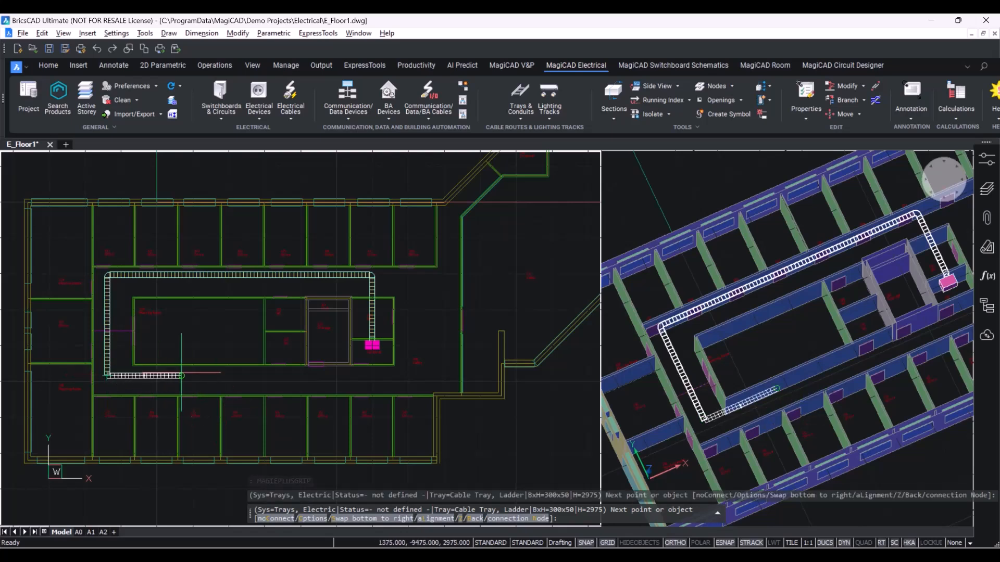
left_click(340, 375)
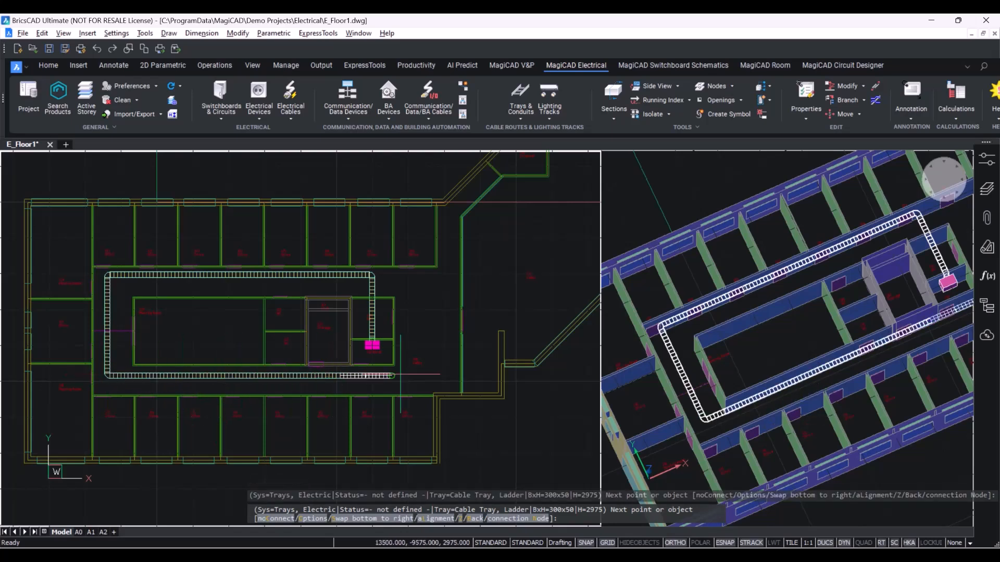
key("Return")
Extend a new tray branch north from the corner bend at the west end.
scroll(103, 282, "up", 5)
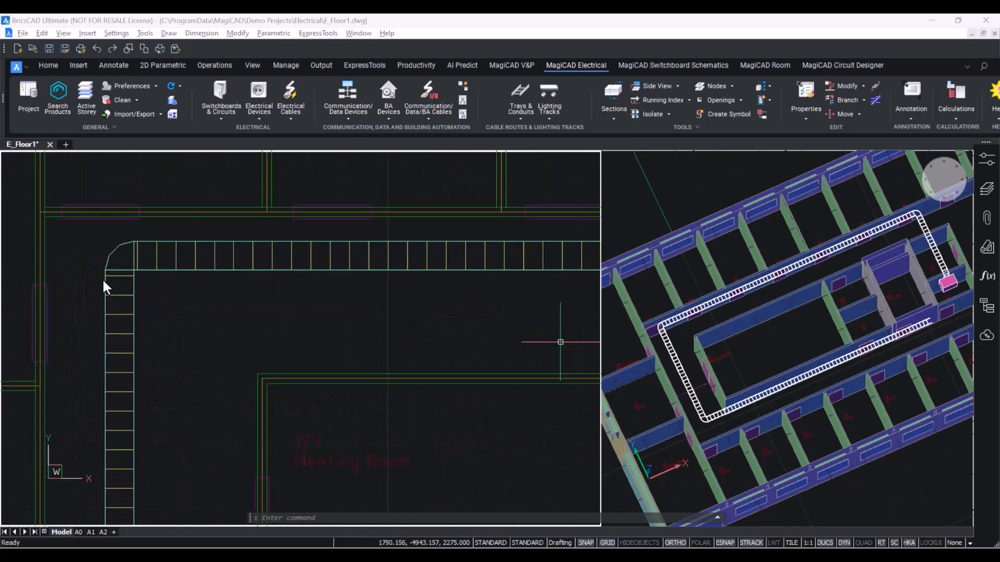
scroll(103, 281, "down", 2)
middle_click_drag(111, 290, 265, 322)
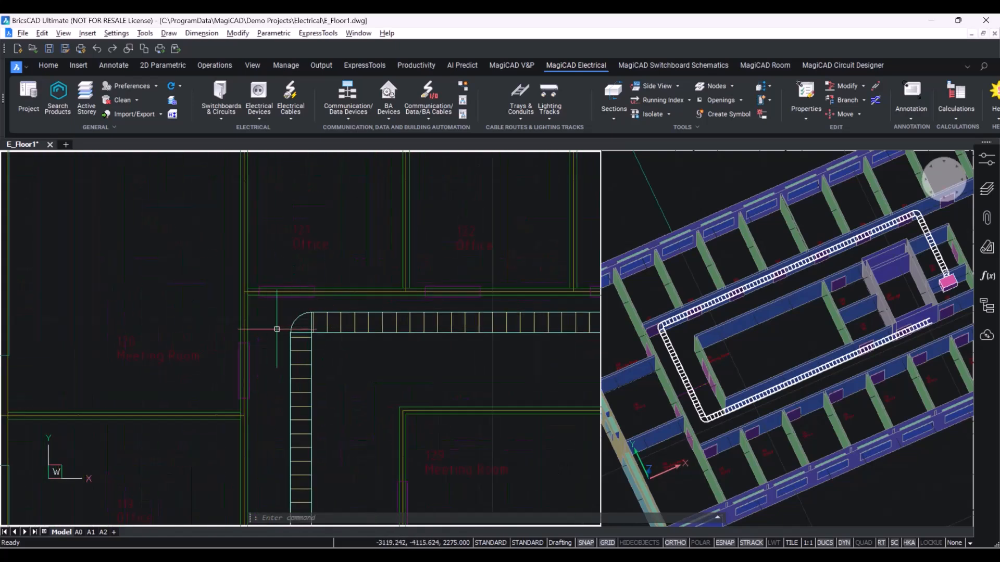
scroll(310, 310, "up", 3)
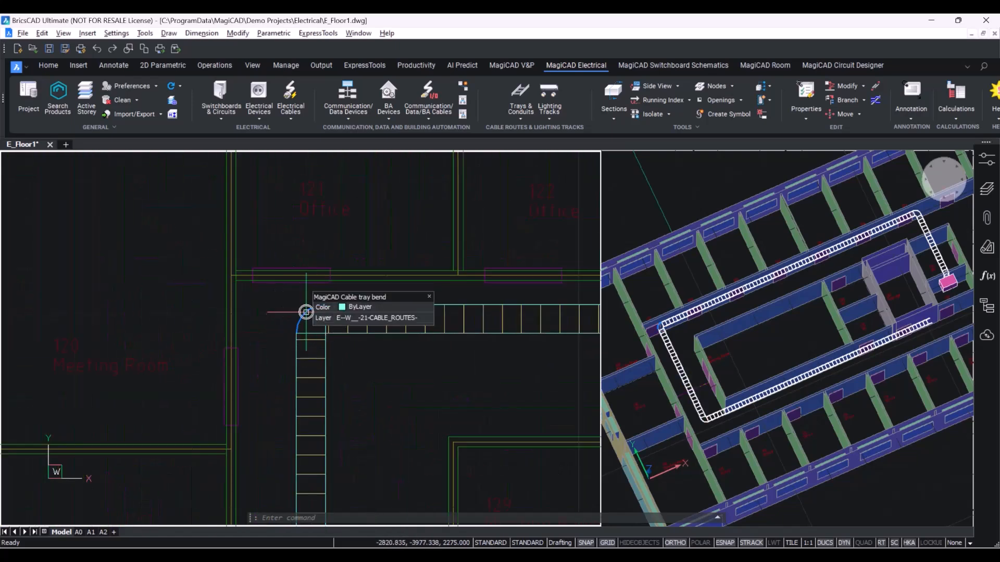
left_click(307, 308)
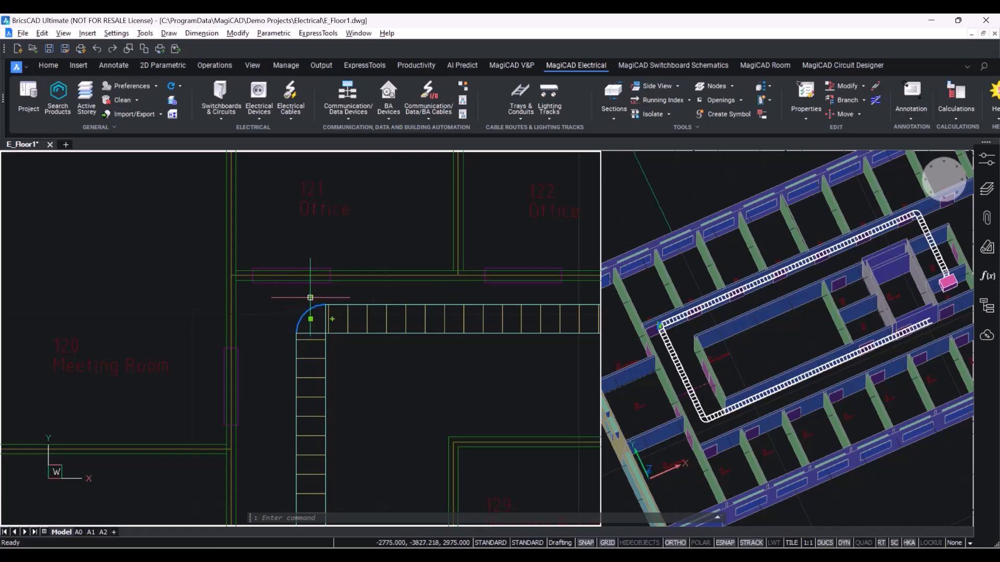
scroll(313, 295, "up", 3)
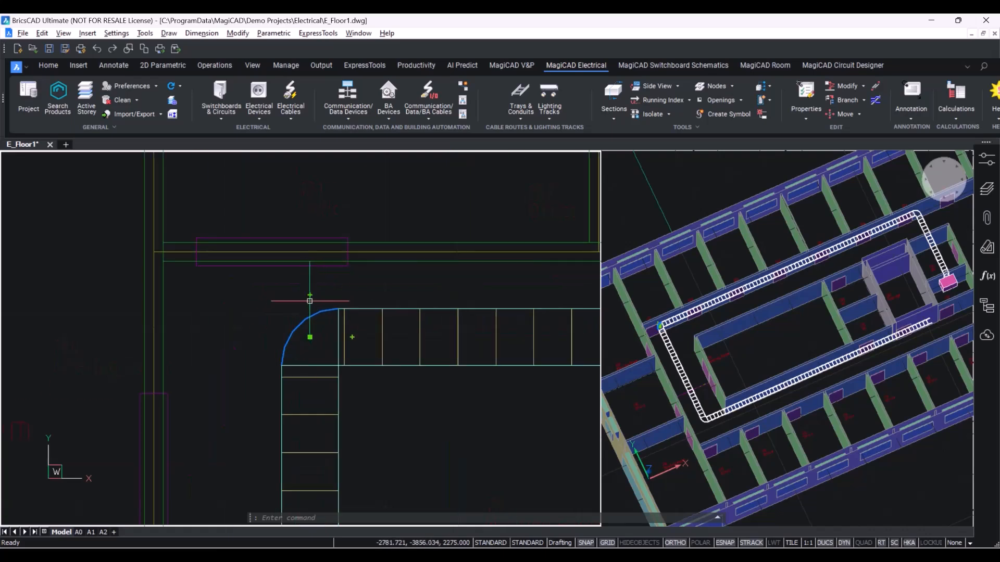
scroll(310, 297, "down", 2)
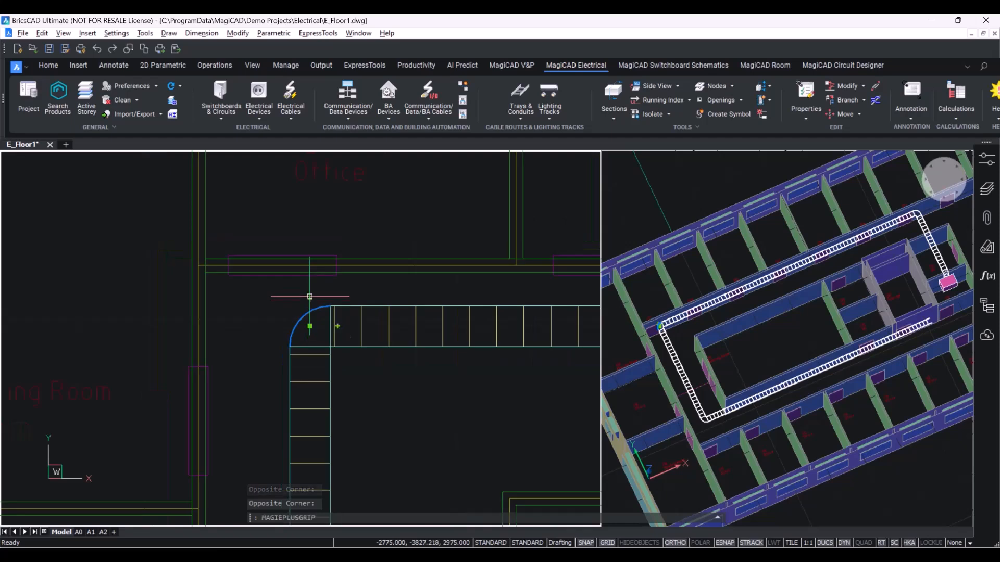
left_click(309, 297)
scroll(310, 297, "down", 3)
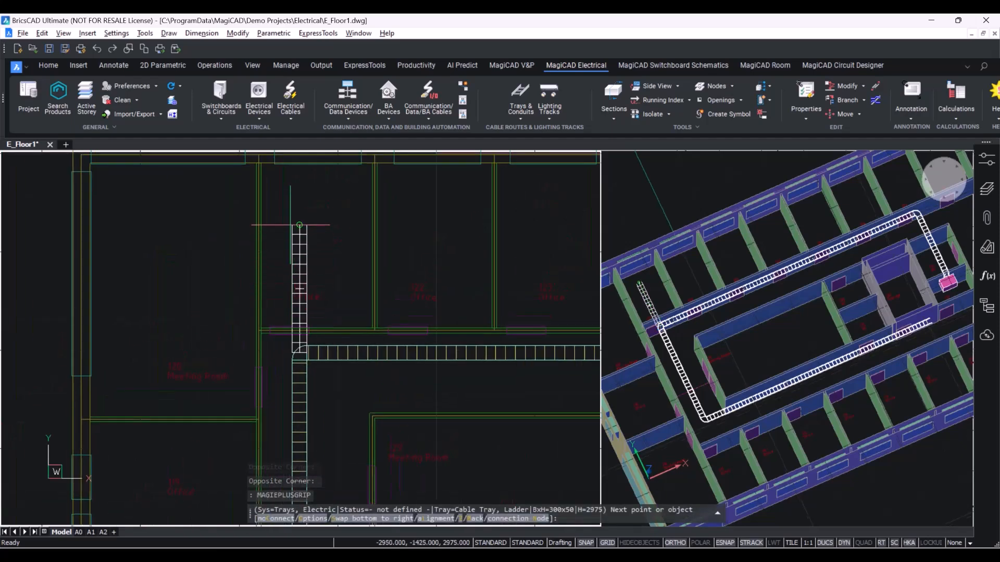
scroll(306, 355, "up", 2)
key("Escape")
Examine the new tee junction and the full tray route in plan.
scroll(306, 355, "up", 2)
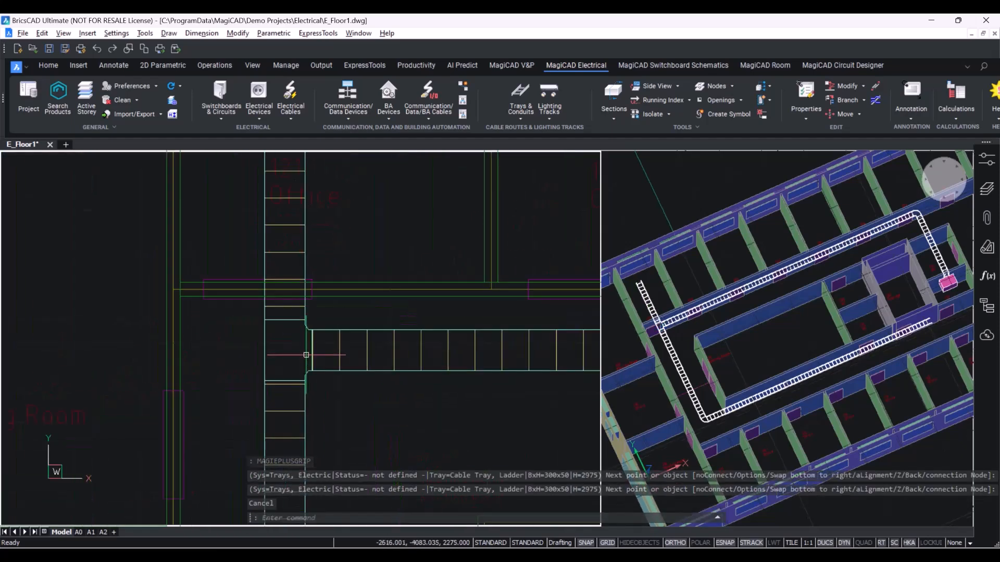
scroll(304, 328, "down", 2)
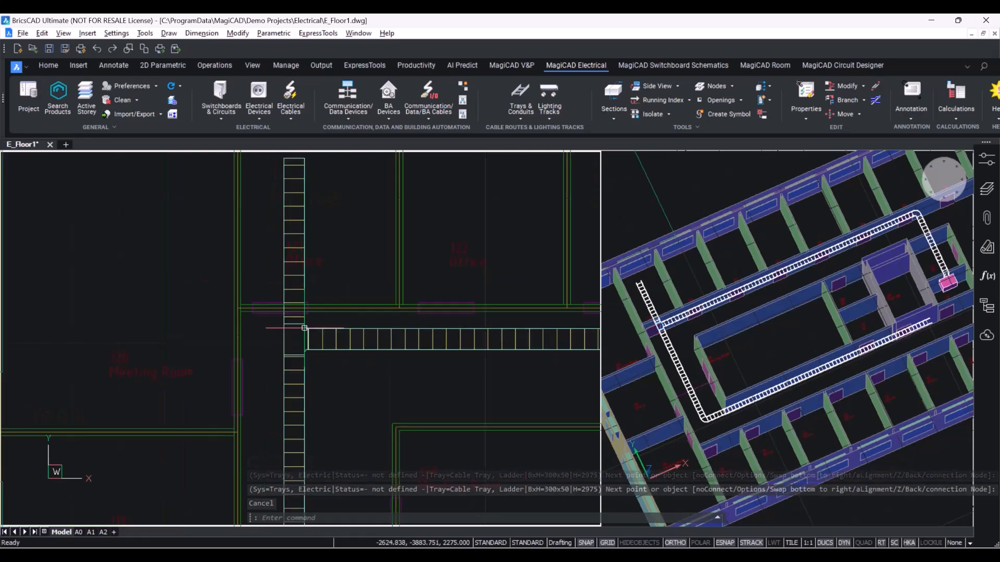
scroll(304, 328, "down", 4)
left_click(379, 475)
key("Escape")
middle_click_drag(317, 429, 287, 381)
scroll(297, 391, "up", 1)
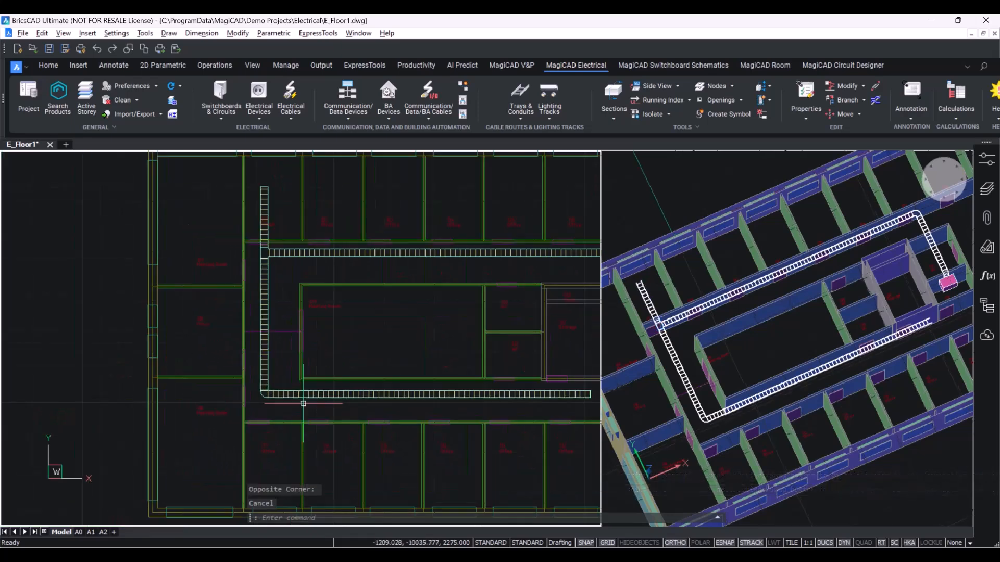
Delete the tray run along the lower corridor.
key("Escape")
left_click(357, 443)
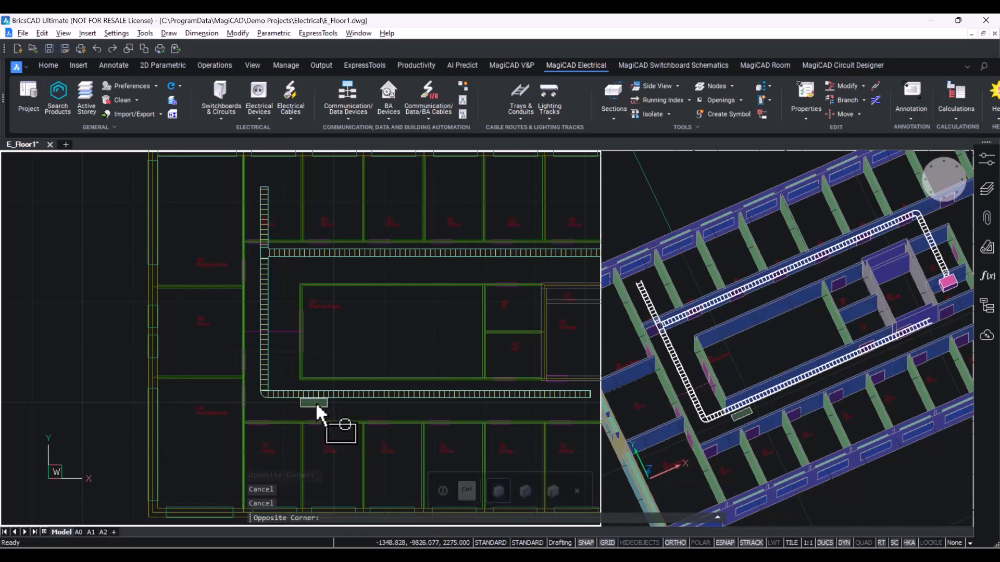
left_click(302, 394)
key("Delete")
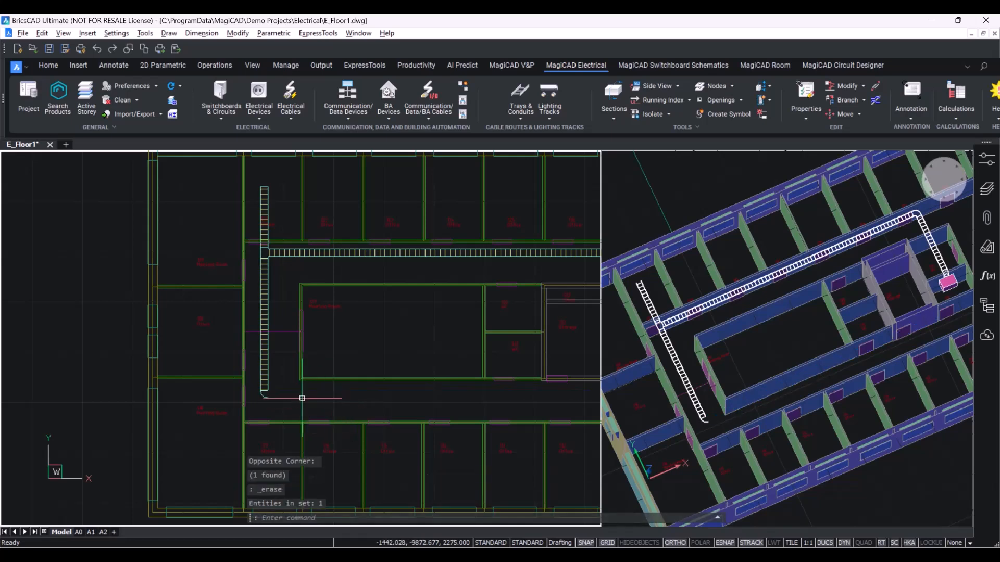
Select the west tray run and stretch its south end down into the lower corridor.
scroll(266, 398, "up", 4)
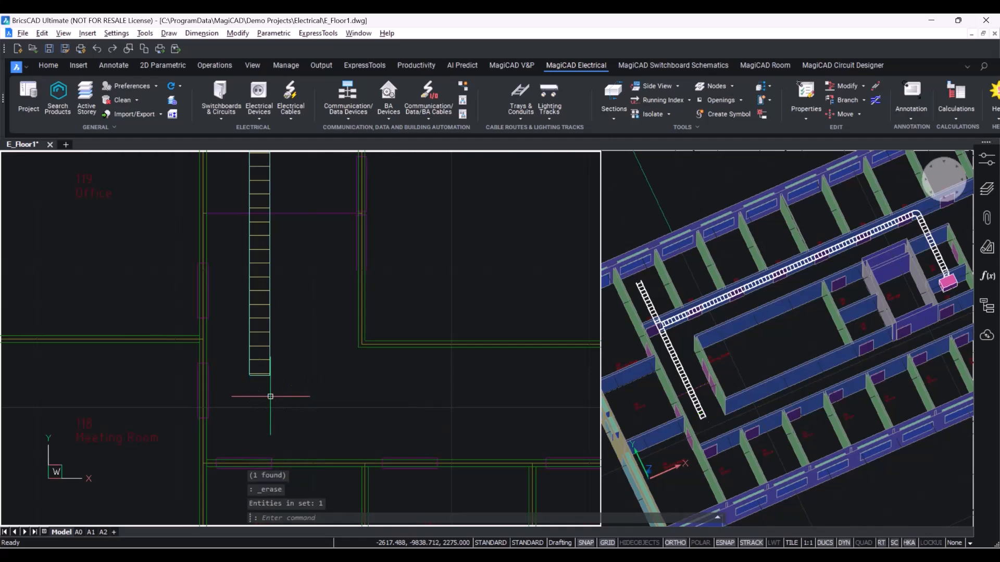
scroll(286, 389, "down", 4)
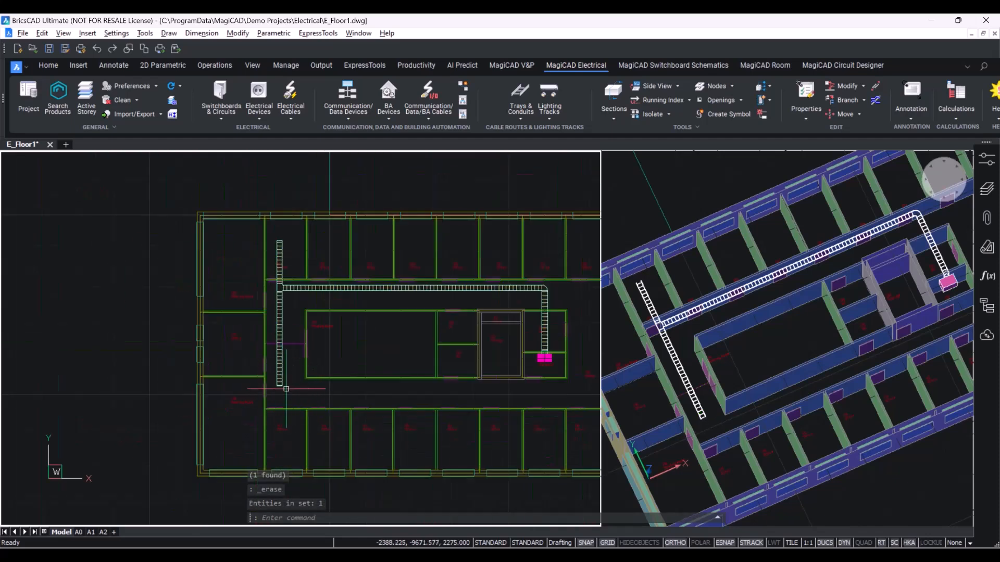
left_click(280, 385)
scroll(275, 388, "up", 3)
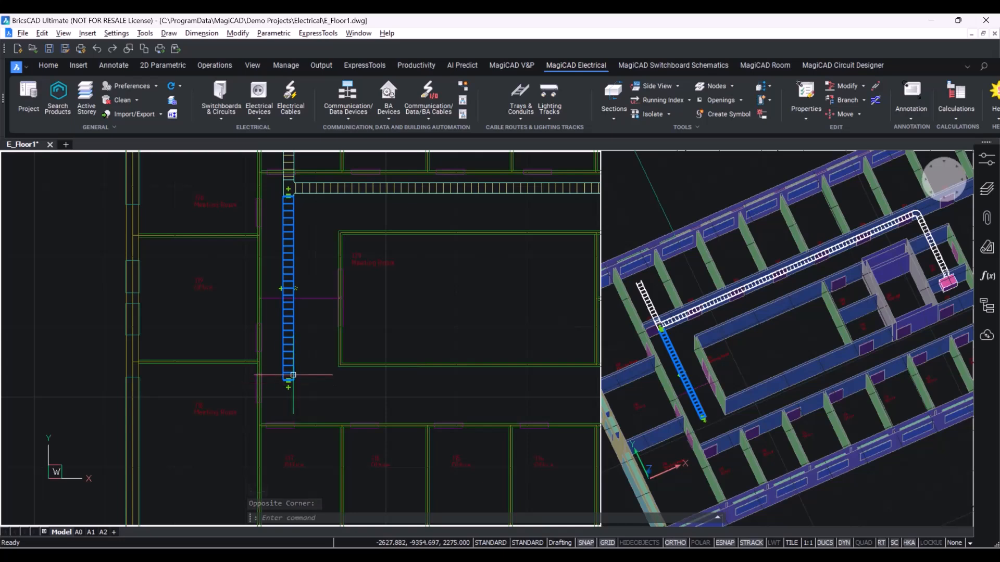
scroll(292, 376, "up", 2)
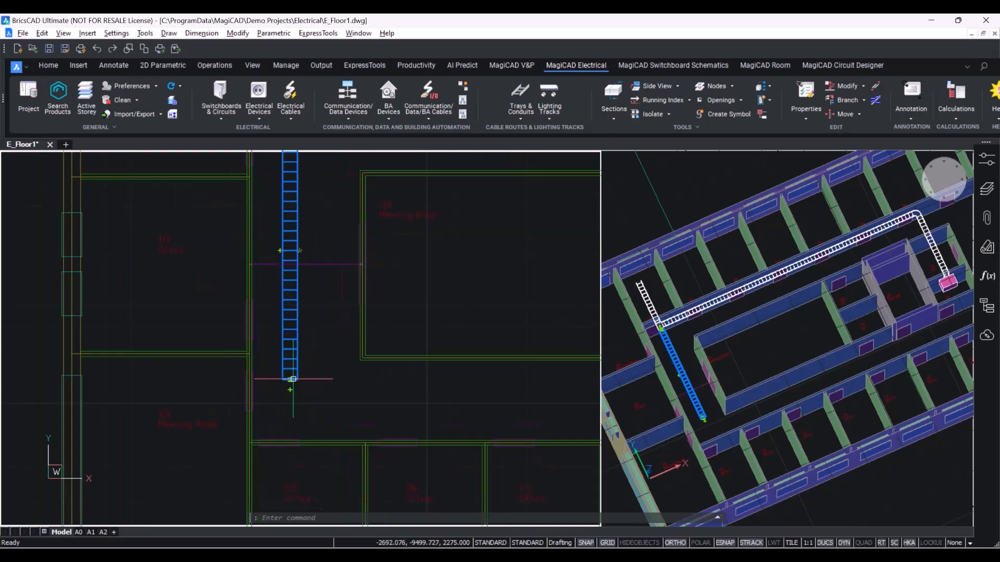
scroll(292, 379, "down", 2)
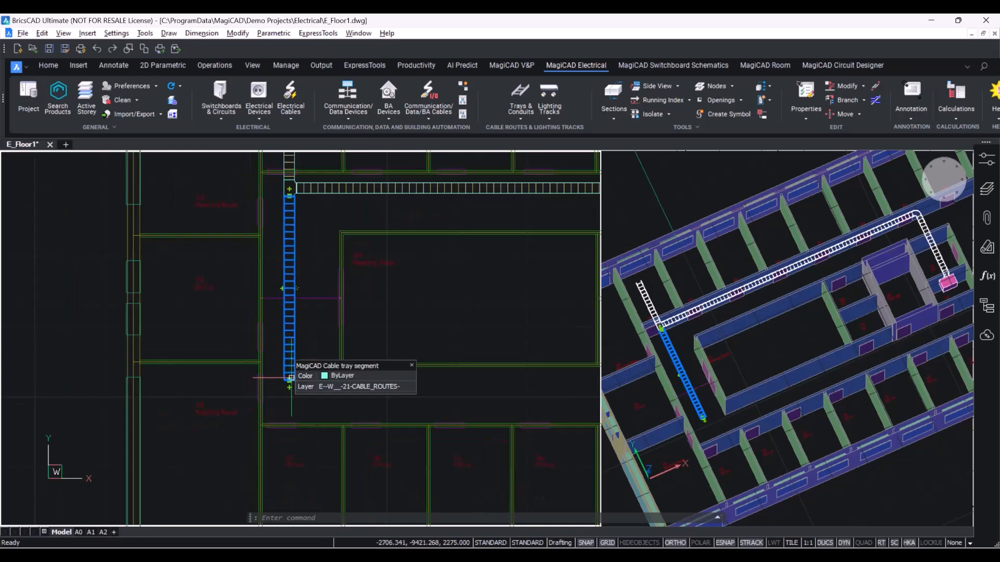
left_click(289, 381)
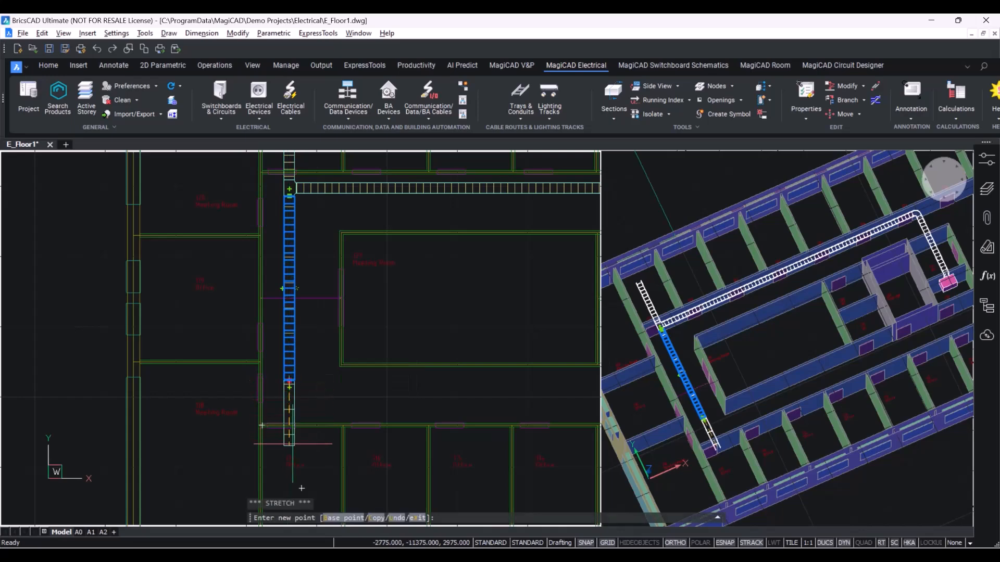
key("Escape")
scroll(313, 385, "down", 5)
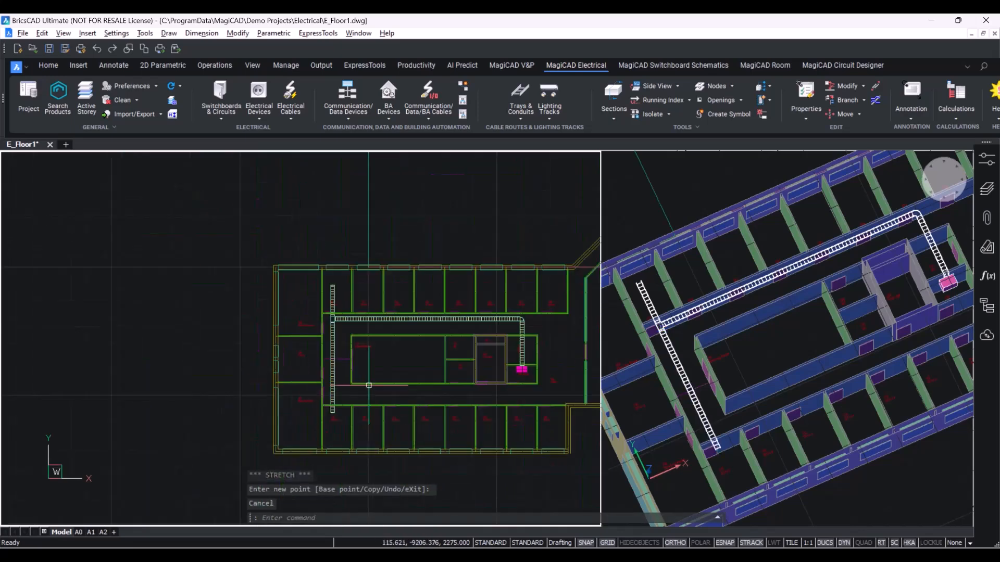
scroll(309, 371, "up", 3)
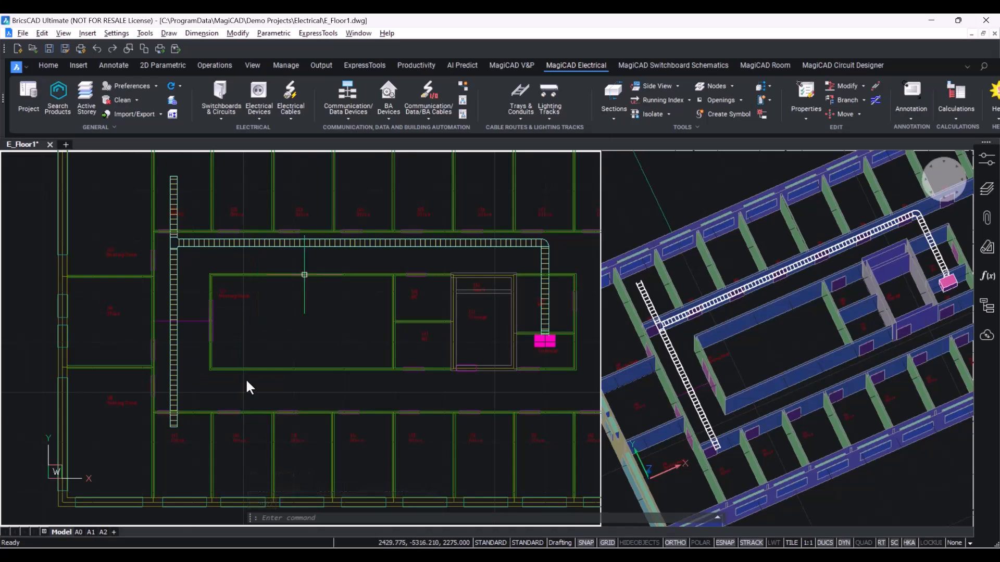
Copy the upper corridor tray branch into the lower corridor, connecting it to the west tray.
left_click(862, 100)
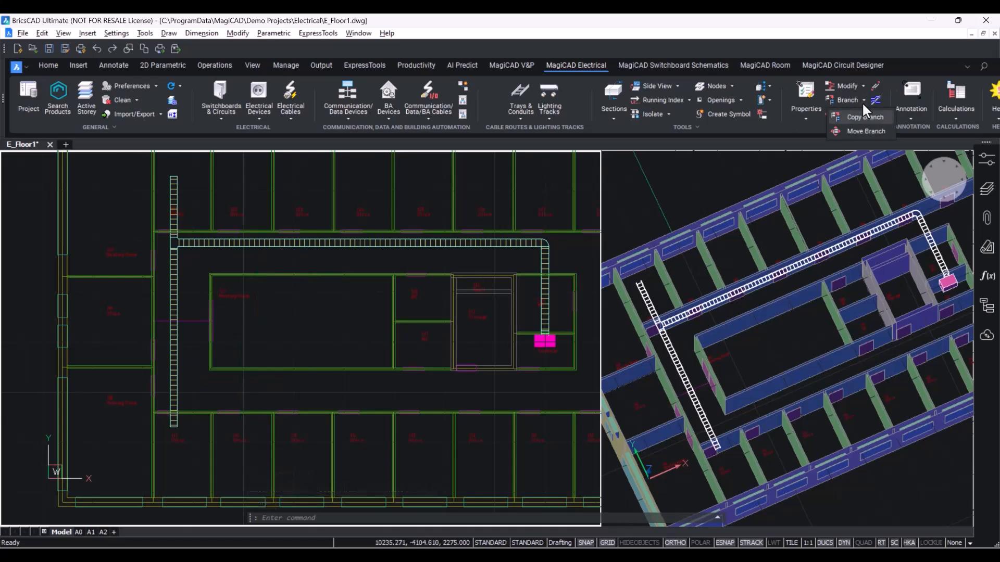
left_click(868, 117)
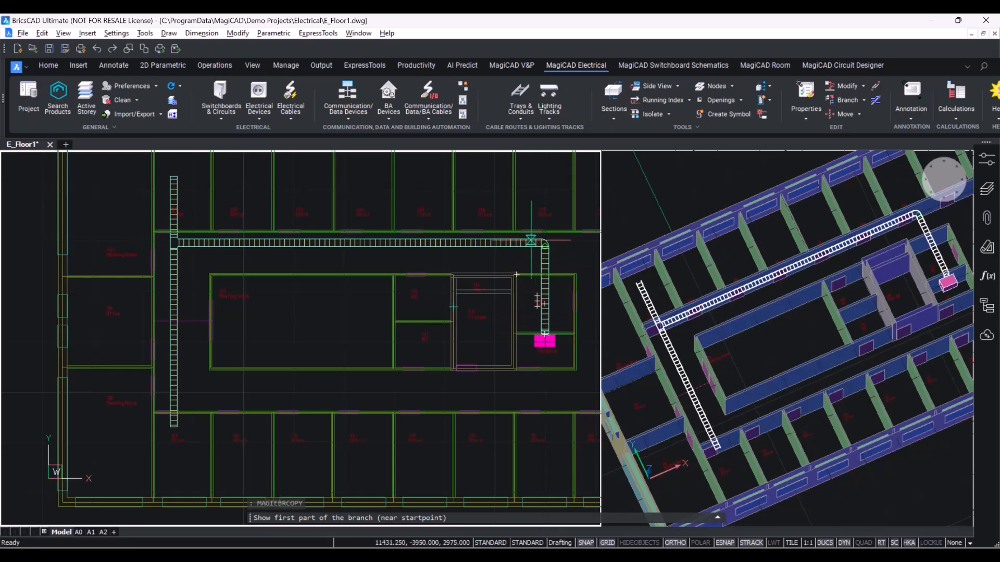
left_click(174, 243)
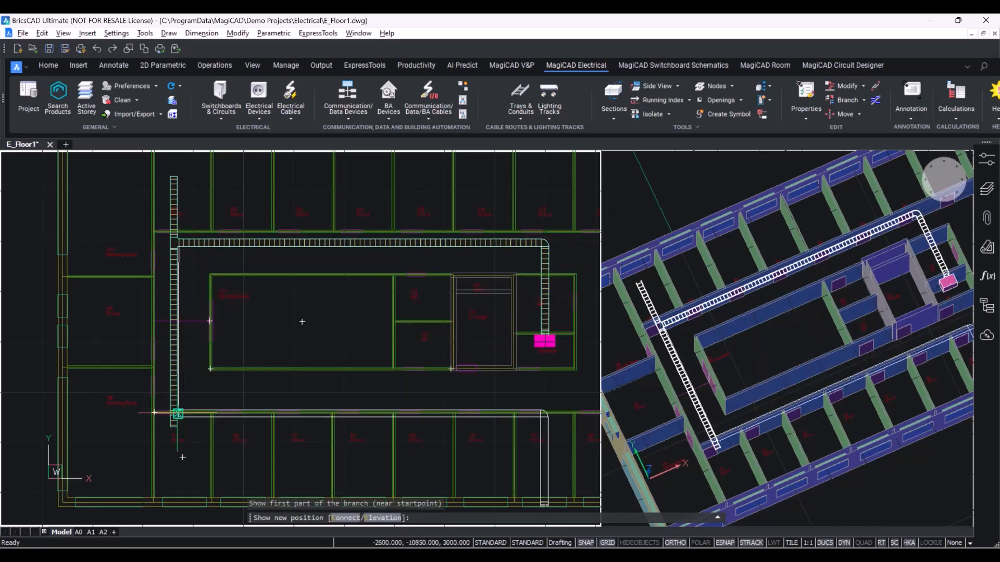
scroll(172, 424, "up", 3)
middle_click_drag(170, 426, 160, 387)
right_click(199, 307)
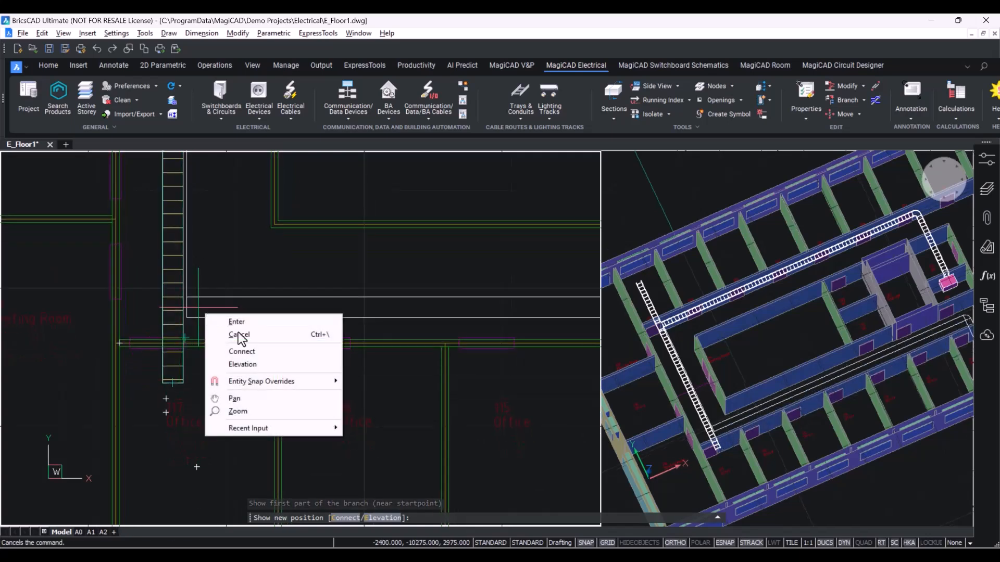
left_click(274, 359)
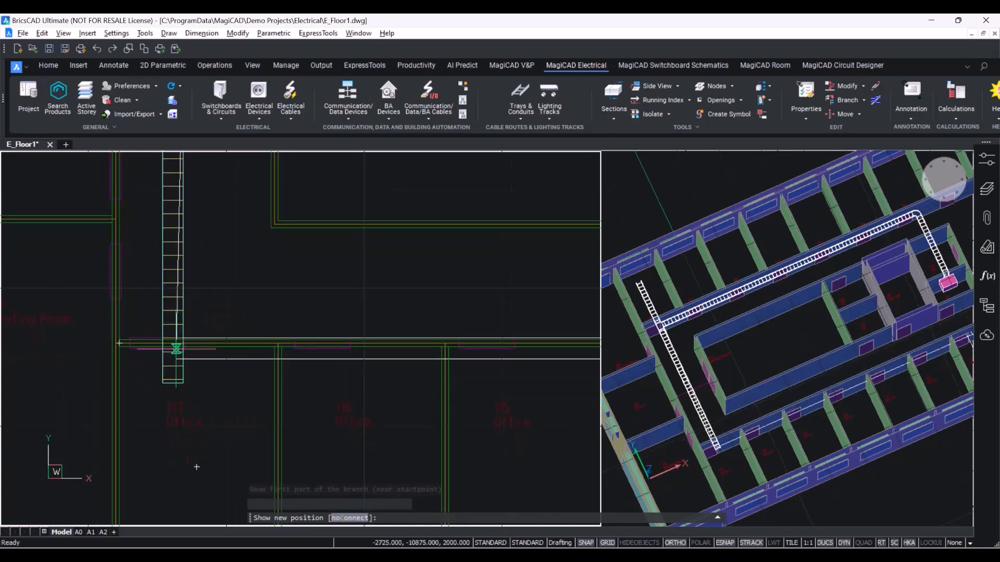
left_click(169, 269)
scroll(169, 276, "down", 5)
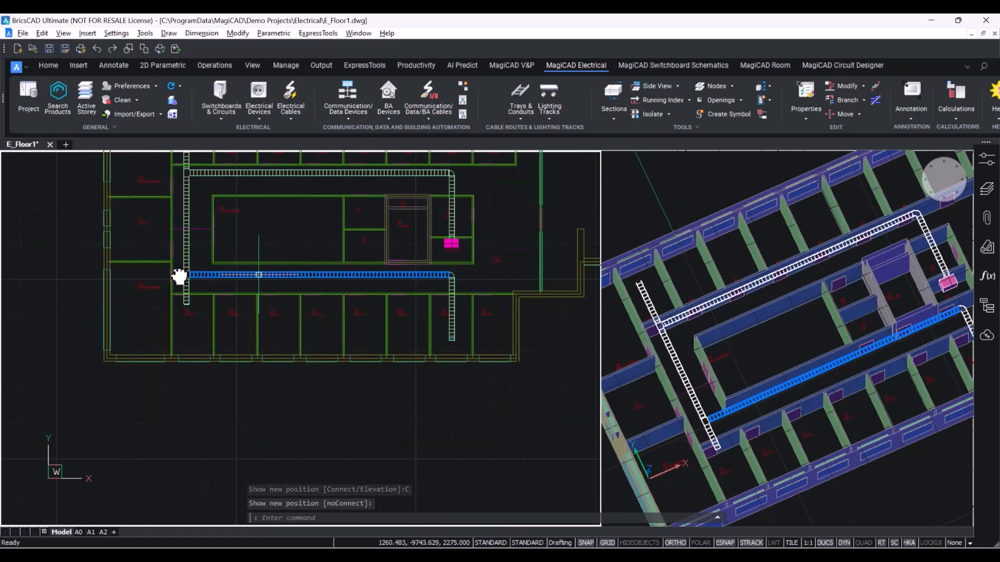
Use Tray Stretch to move the upper corridor tray run slightly south.
key("ctrl")
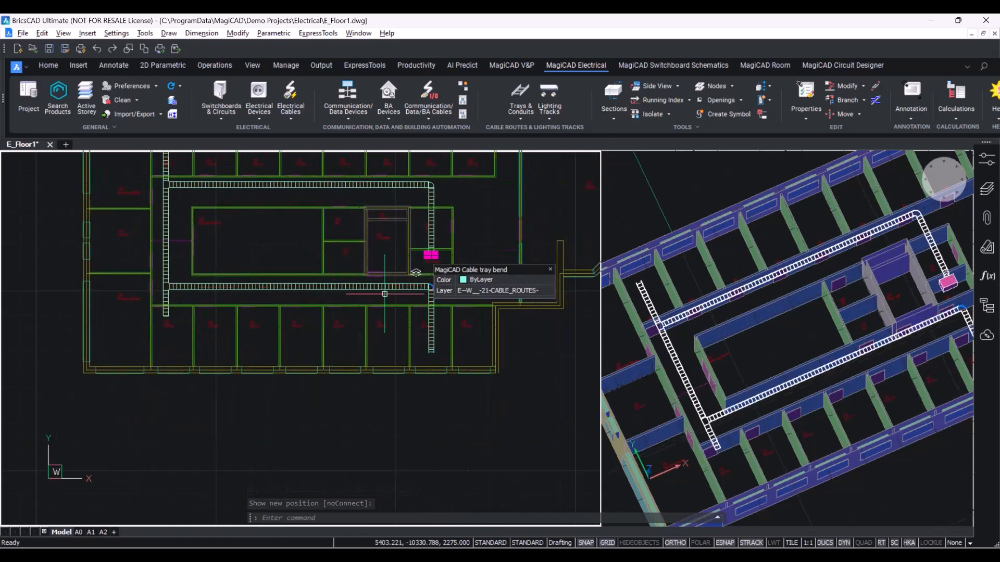
middle_click_drag(435, 295, 442, 321)
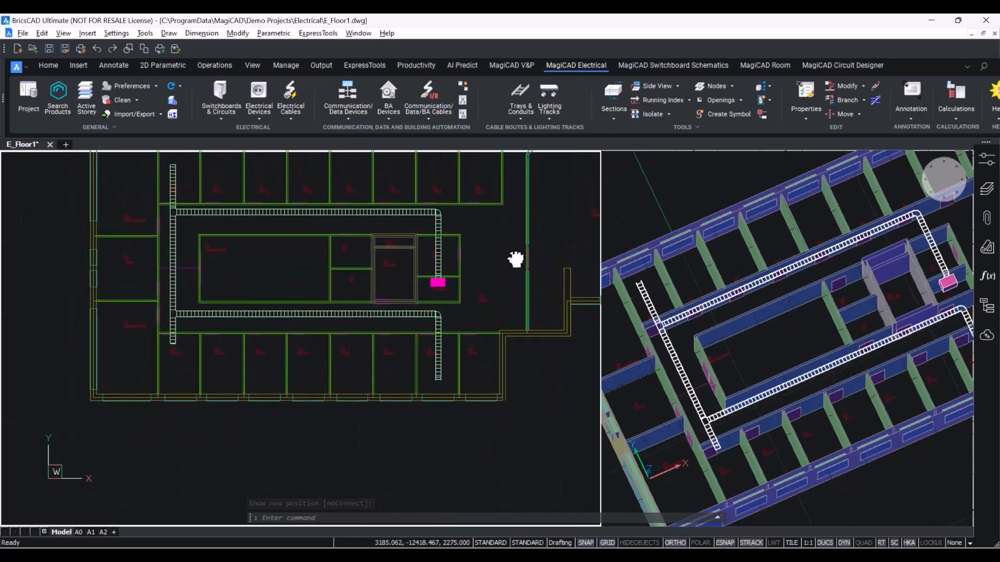
left_click(875, 85)
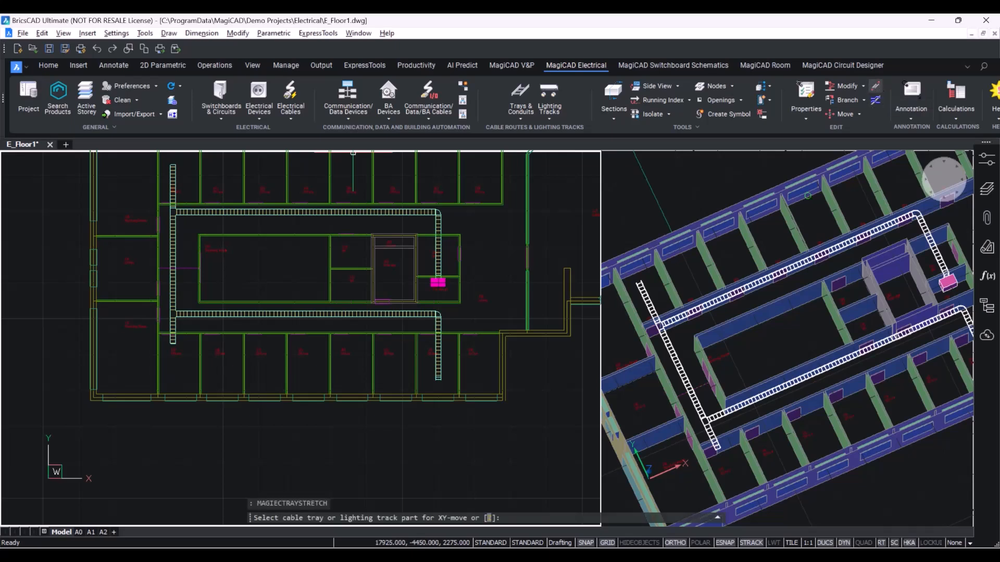
left_click(261, 212)
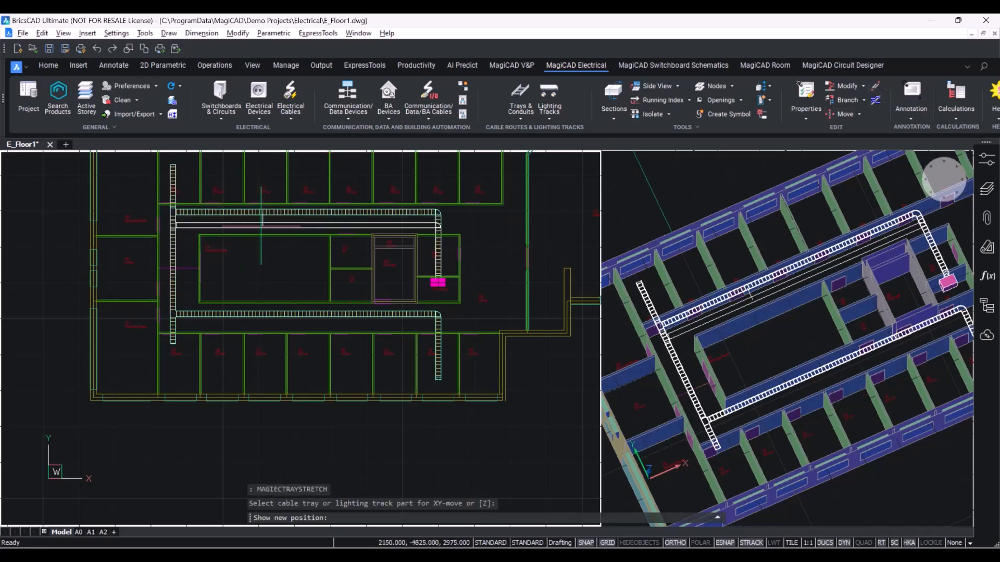
scroll(264, 221, "up", 2)
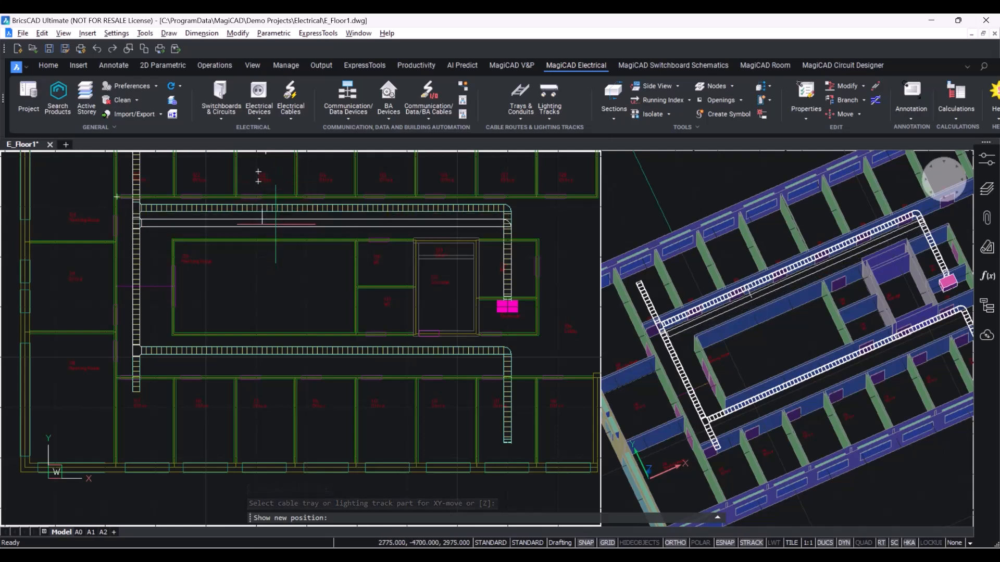
left_click(262, 222)
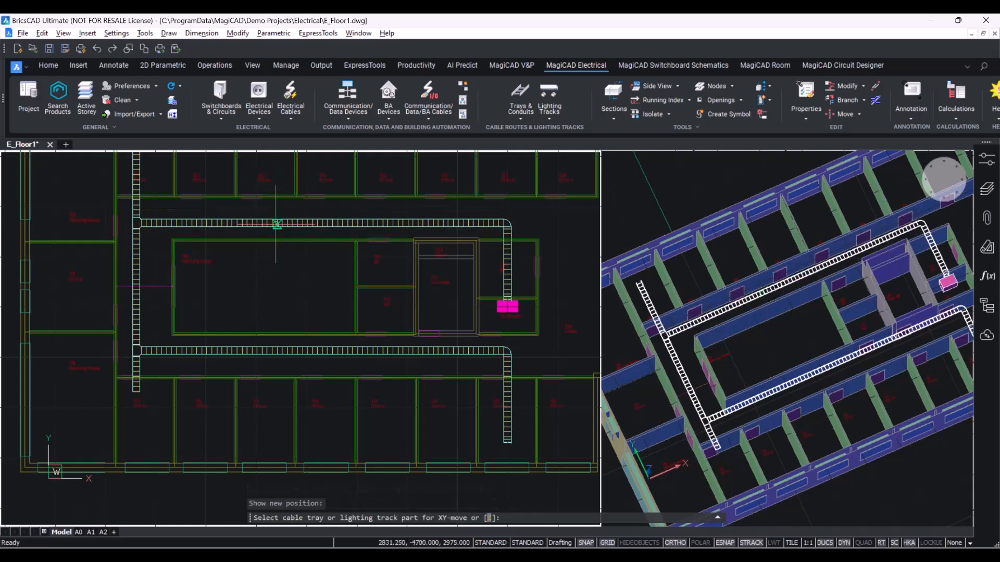
Move the lower corridor tray run slightly south with Tray Stretch.
left_click(248, 354)
scroll(252, 357, "up", 3)
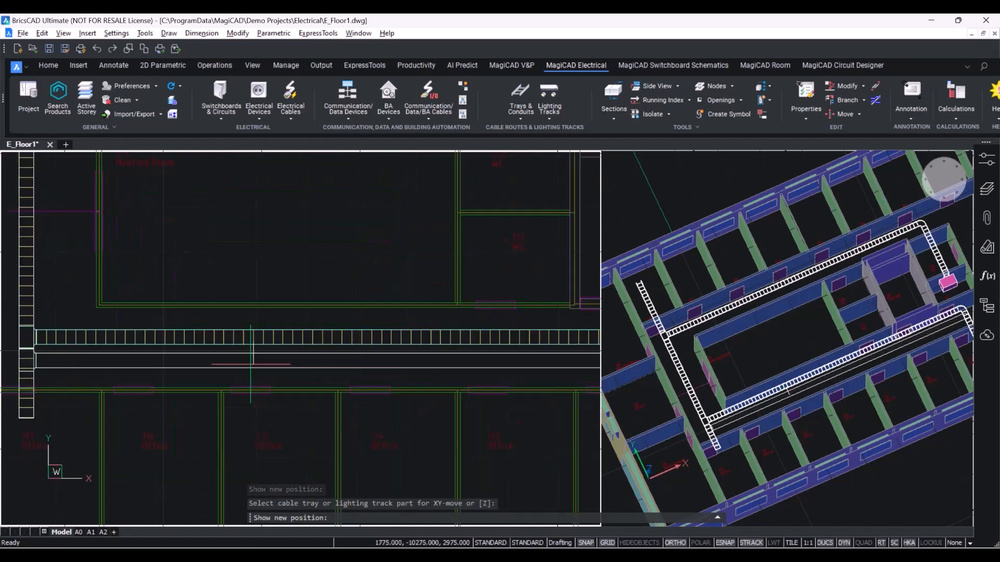
left_click(253, 359)
scroll(253, 359, "down", 4)
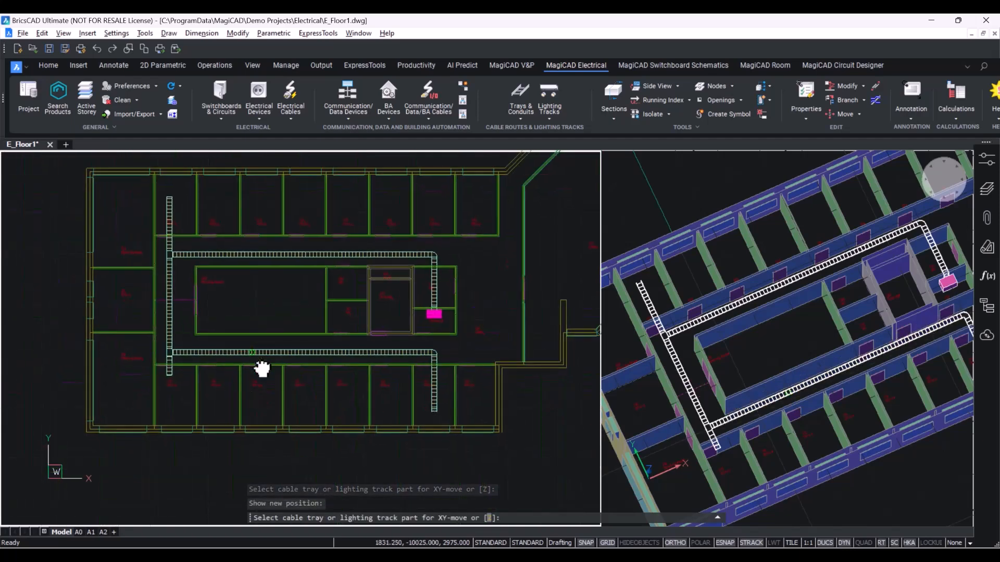
Move the west vertical tray run slightly west with Tray Stretch.
left_click(173, 276)
scroll(156, 279, "up", 4)
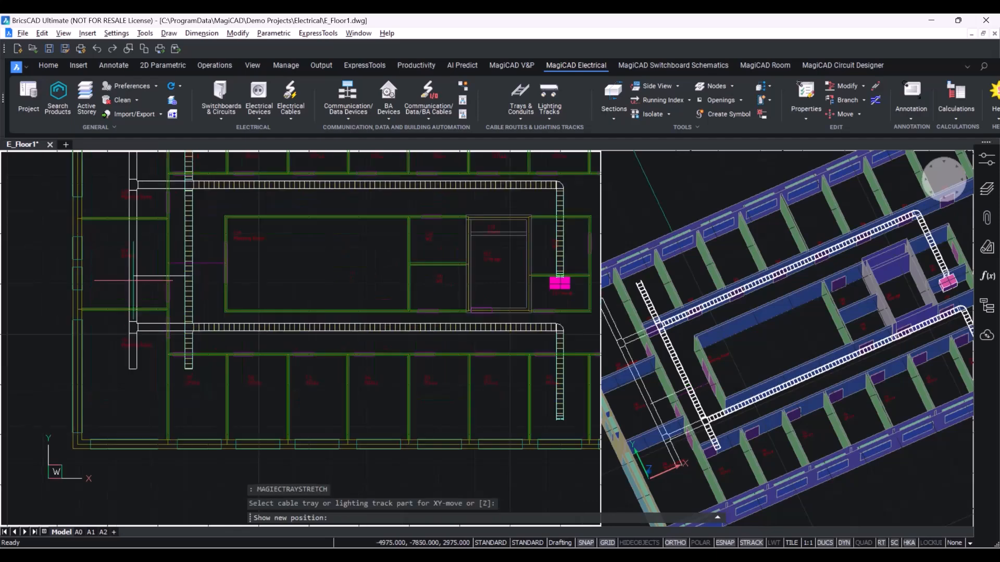
left_click(151, 281)
scroll(158, 290, "down", 4)
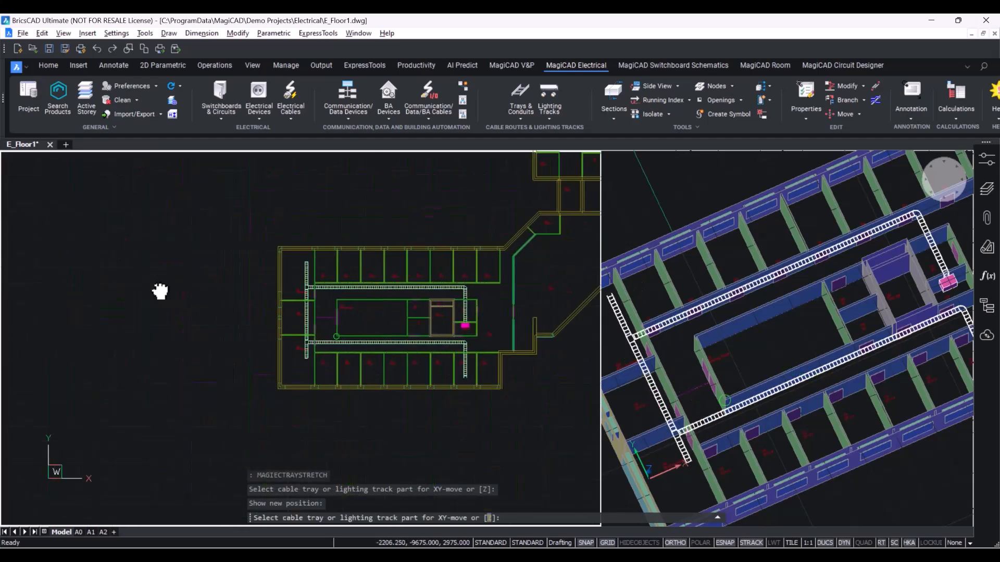
Move the east vertical tray in the lower corridor slightly east and leave Tray Stretch.
scroll(469, 357, "up", 4)
left_click(451, 371)
scroll(464, 369, "up", 4)
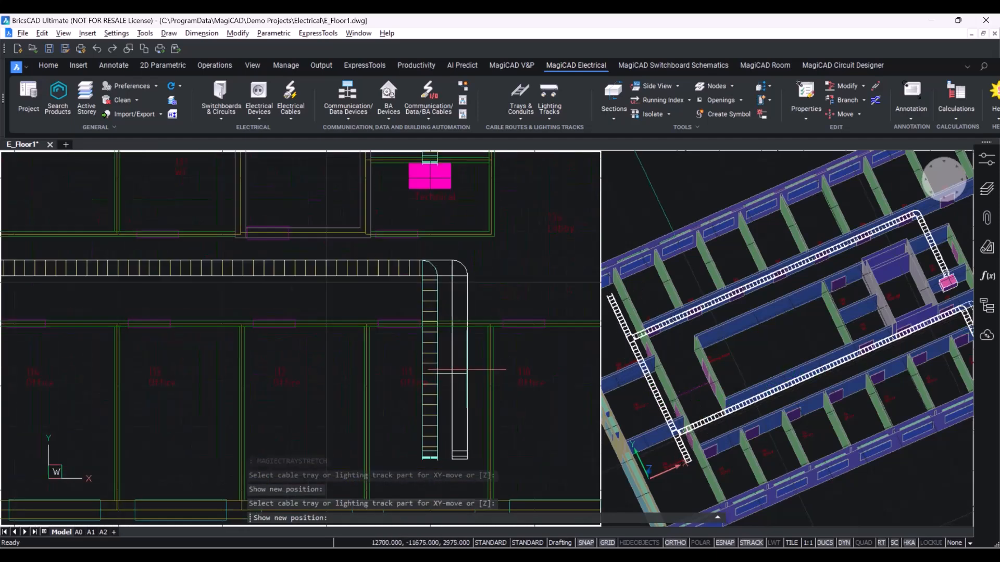
left_click(477, 369)
scroll(513, 318, "down", 2)
middle_click_drag(500, 320, 383, 380)
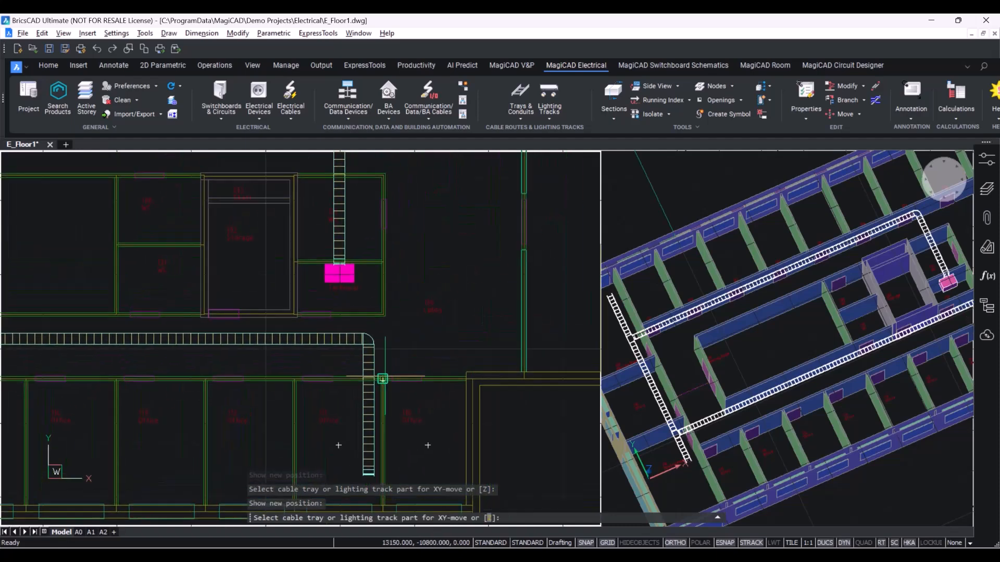
key("Escape")
Add a tray branch from the northeast corner bend and route it east along the upper corridor.
scroll(449, 226, "down", 3)
middle_click_drag(450, 223, 413, 312)
scroll(411, 306, "up", 2)
scroll(348, 272, "up", 2)
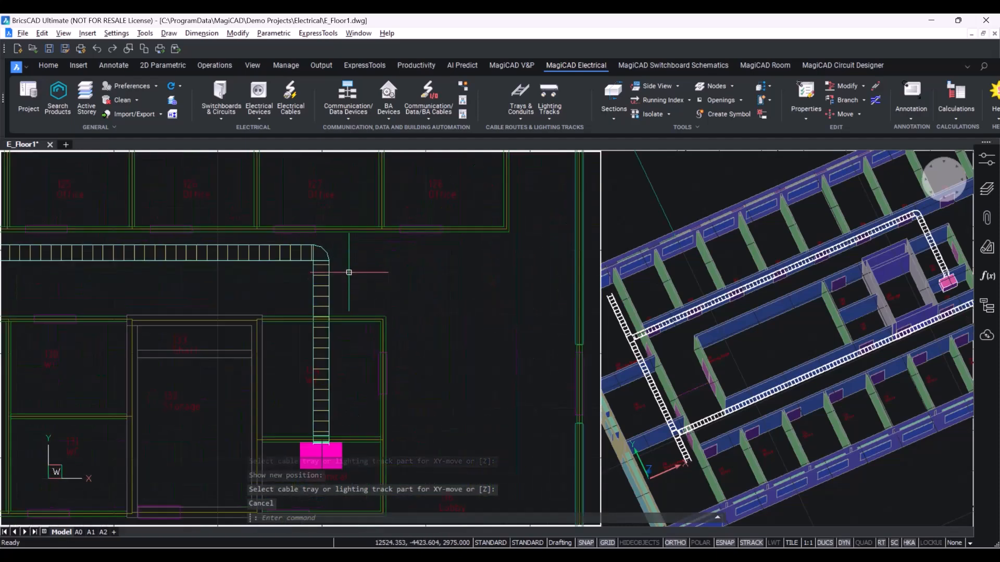
middle_click_drag(349, 272, 411, 239)
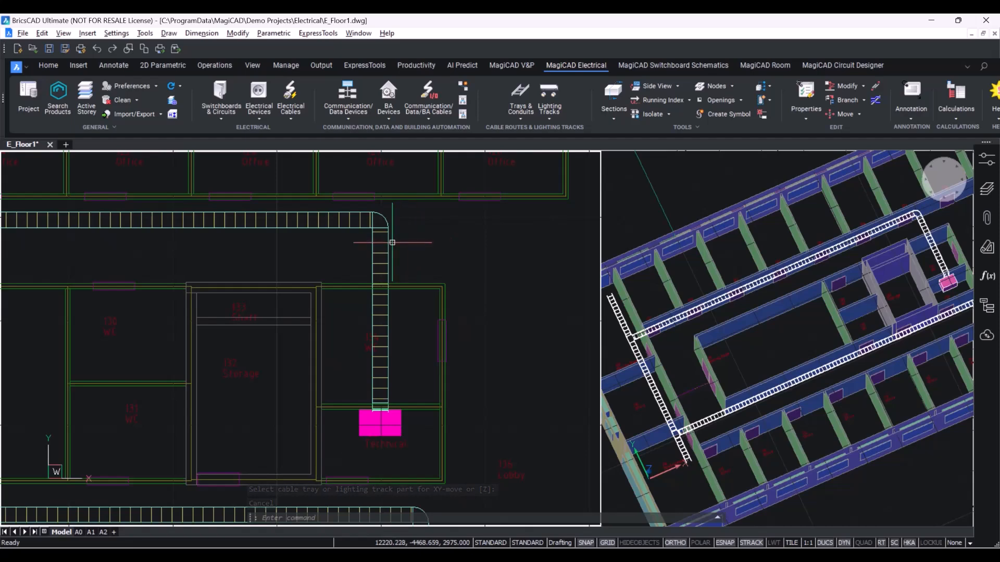
scroll(382, 218, "up", 3)
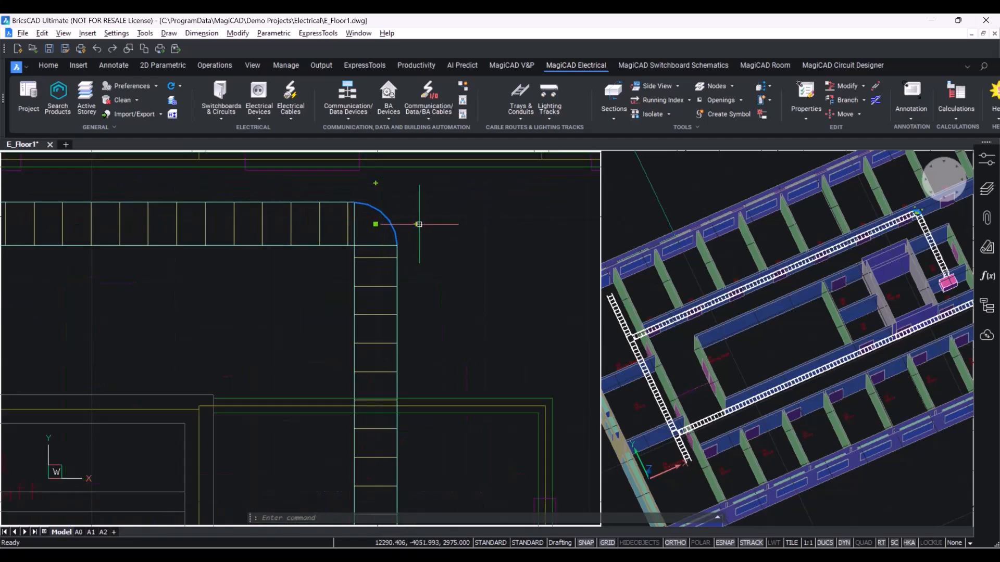
scroll(426, 225, "down", 6)
middle_click_drag(456, 219, 382, 244)
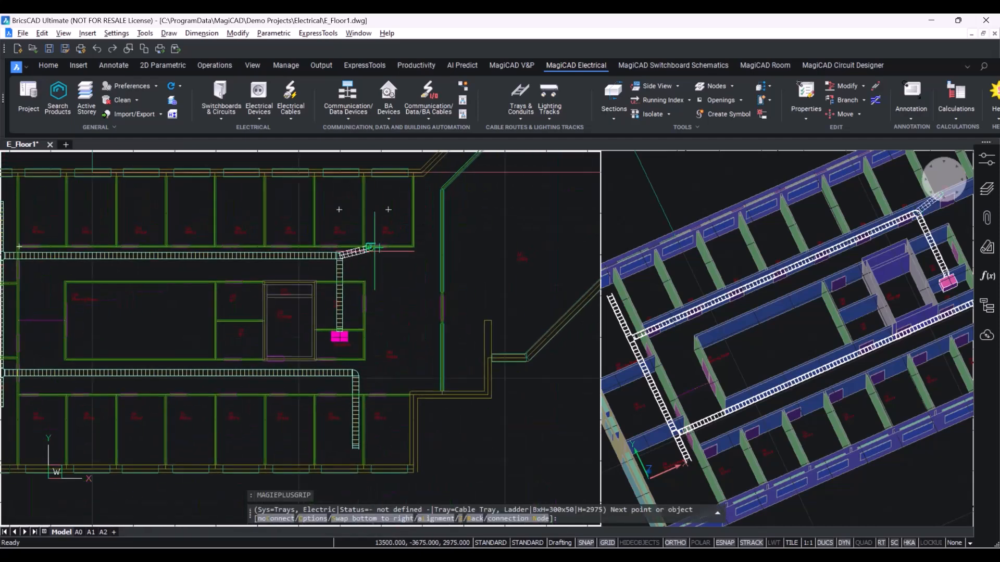
scroll(380, 245, "up", 1)
scroll(473, 254, "up", 1)
middle_click_drag(461, 222, 421, 233)
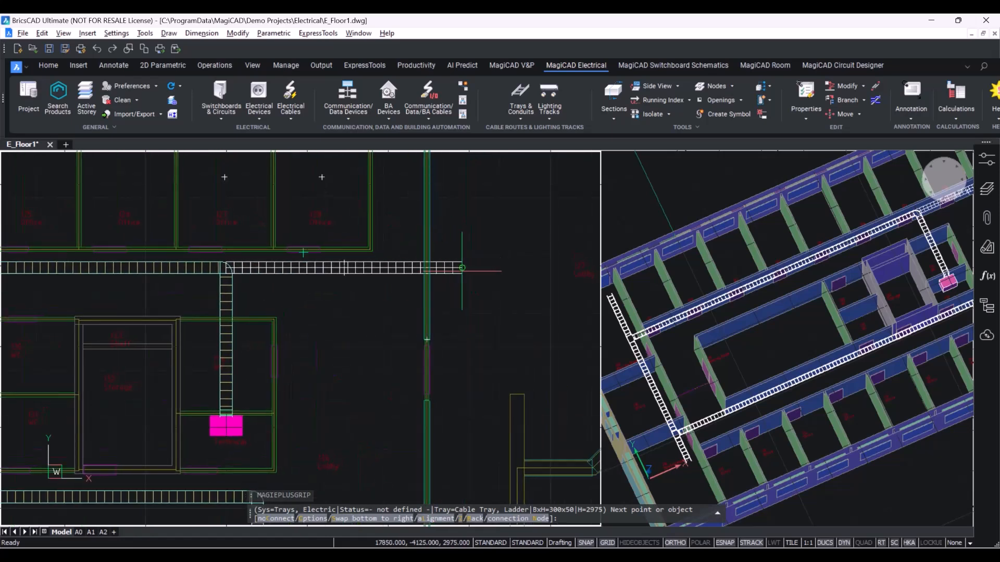
left_click(463, 271)
Insert a height change in the tray route, setting the end top elevation to 2400 mm.
middle_click_drag(493, 255, 360, 309)
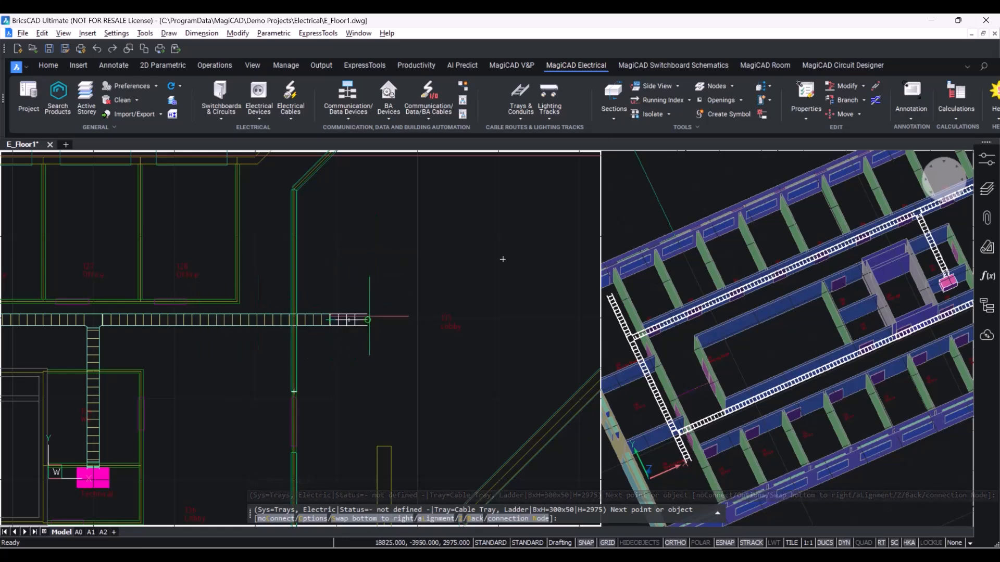
right_click(394, 290)
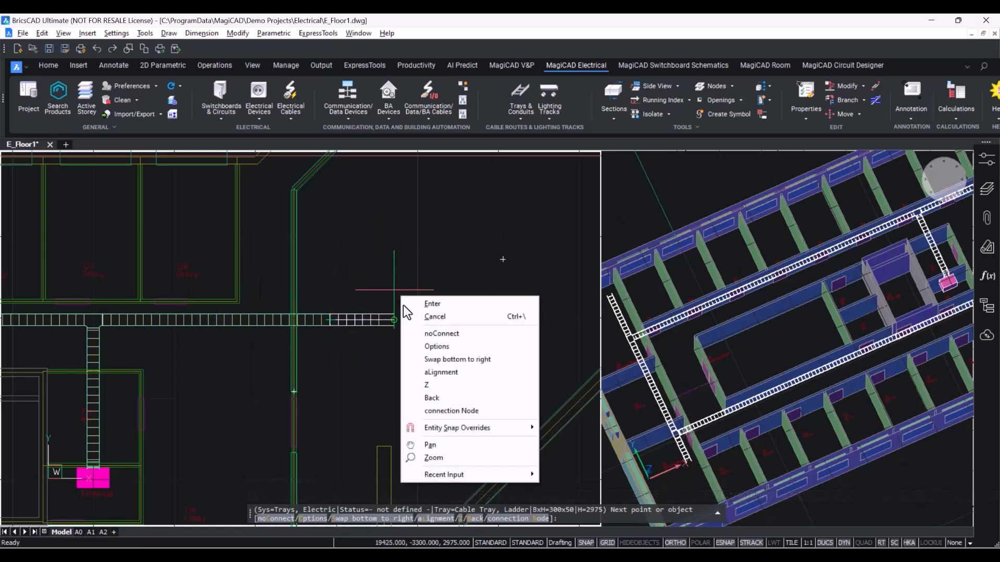
left_click(448, 384)
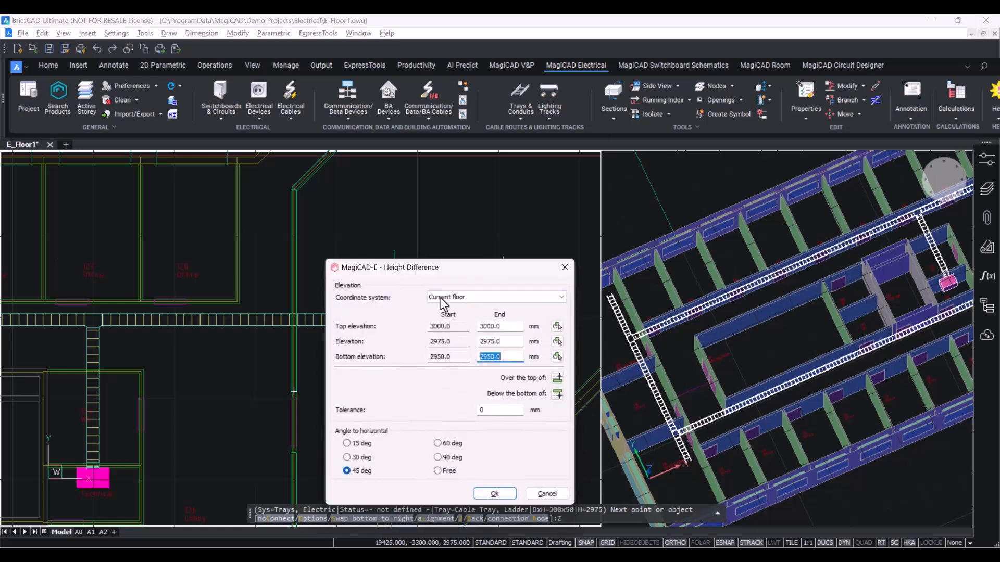
left_click_drag(472, 237, 519, 169)
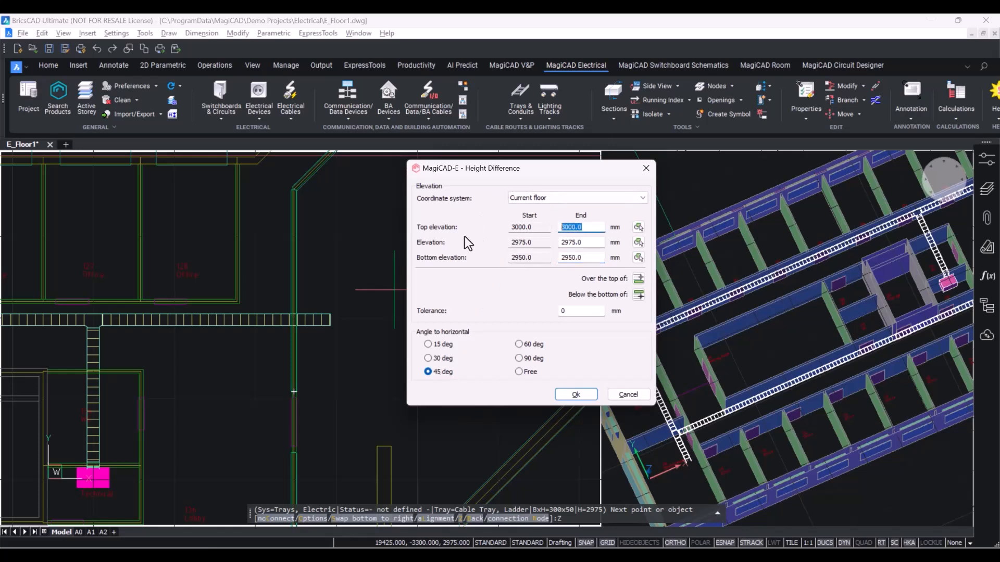
key("BackSpace")
type("2400")
left_click(575, 394)
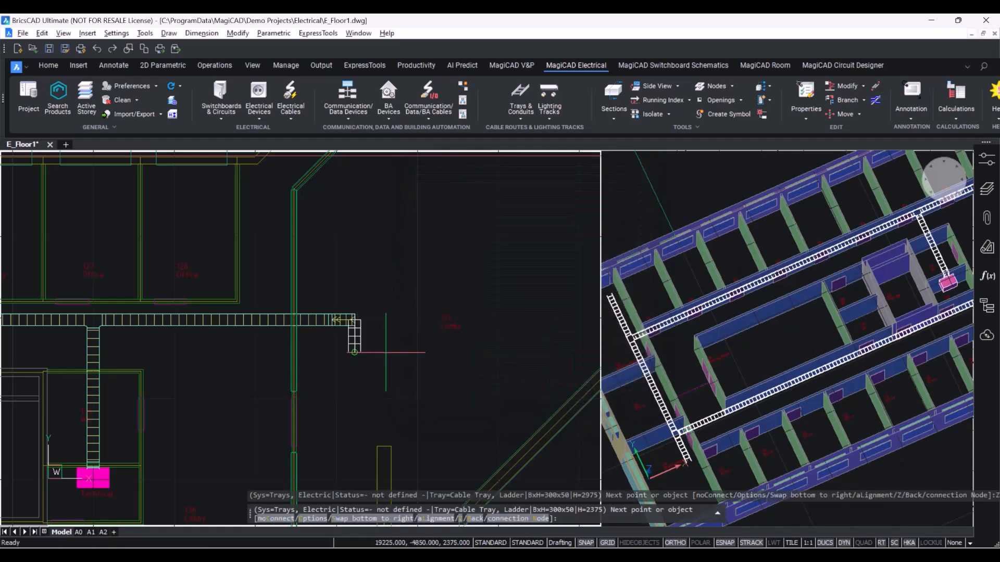
Place the next tray point just east of the drop at the lower elevation.
left_click(872, 253)
middle_click_drag(908, 260, 881, 262)
scroll(682, 304, "up", 6)
middle_click_drag(760, 276, 762, 303)
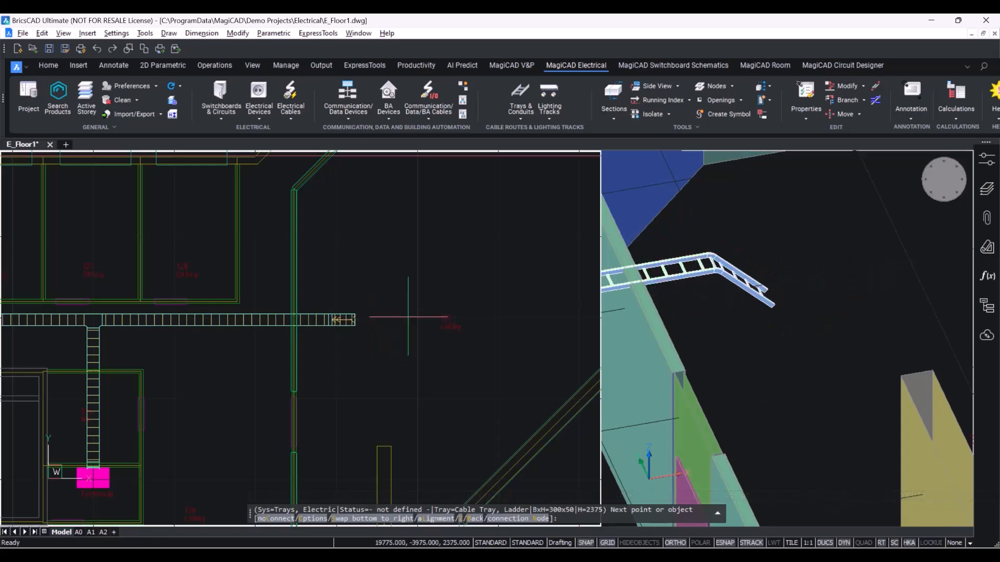
left_click(408, 319)
Set the tray dimensions in the cable tray options to 400 mm width and 100 mm height.
right_click(442, 286)
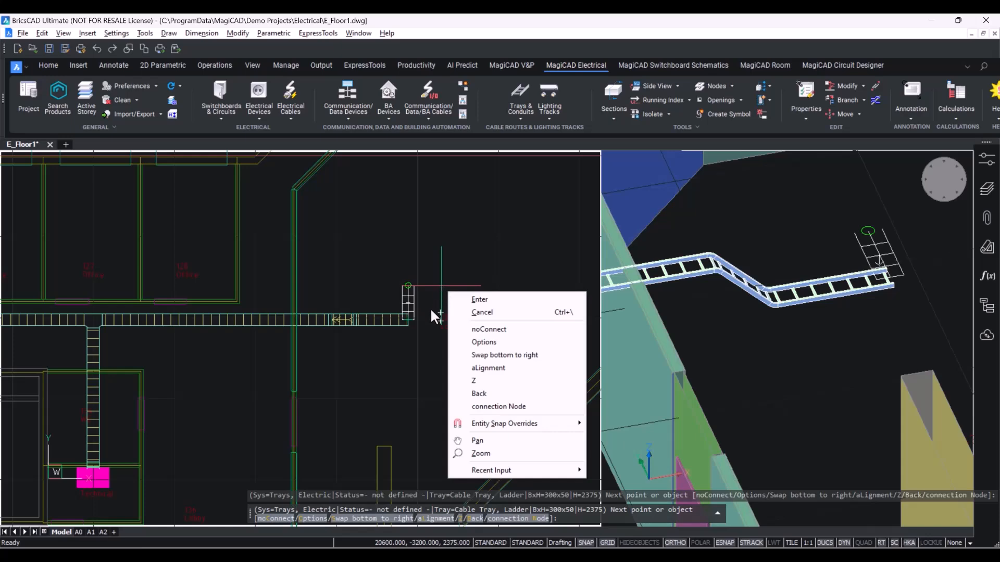
left_click(472, 342)
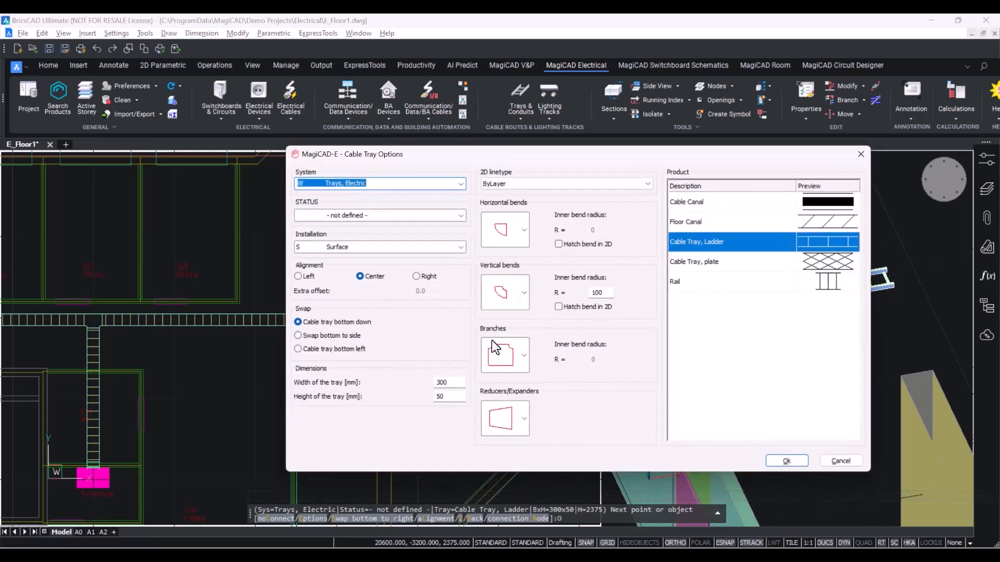
double_click(452, 386)
key("BackSpace")
type("400")
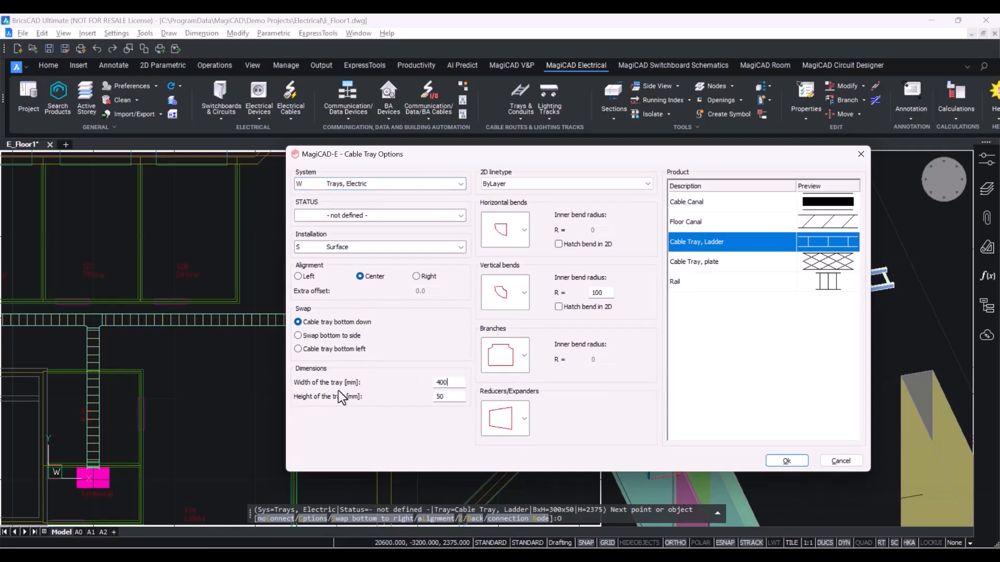
key("Tab")
type("100")
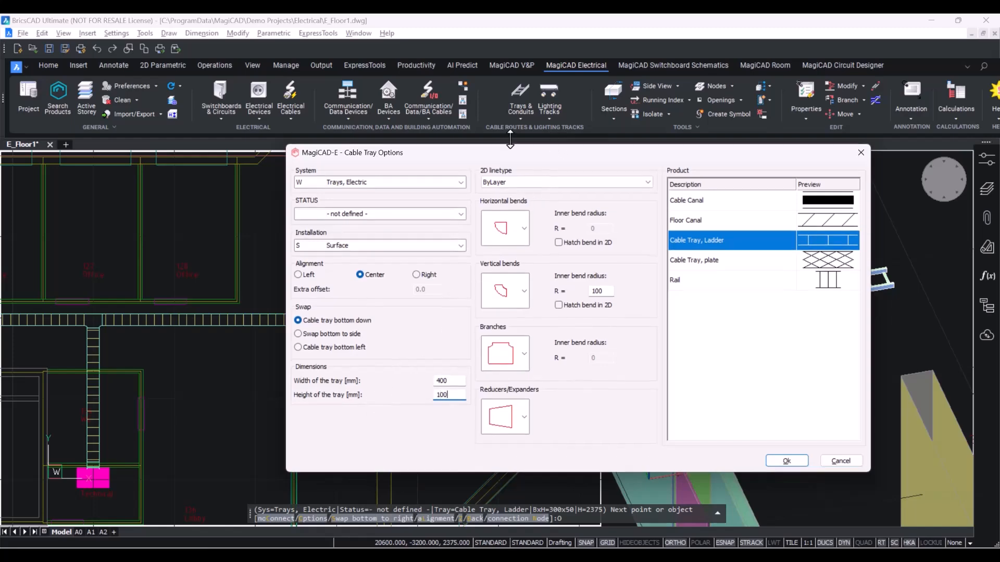
left_click_drag(513, 156, 412, 137)
left_click(685, 449)
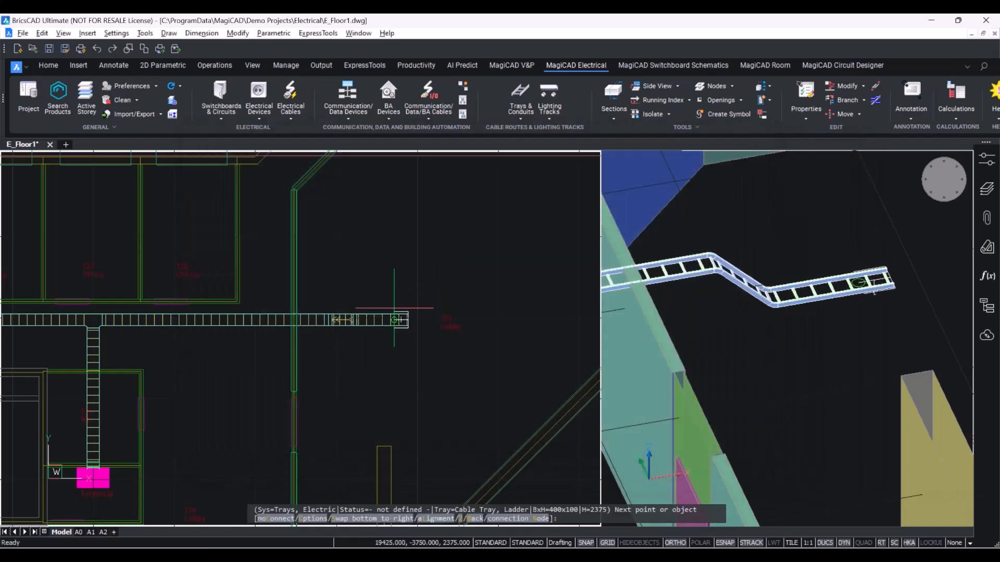
Extend the 400x100 tray further east along the upper corridor and finish the run.
scroll(417, 333, "up", 5)
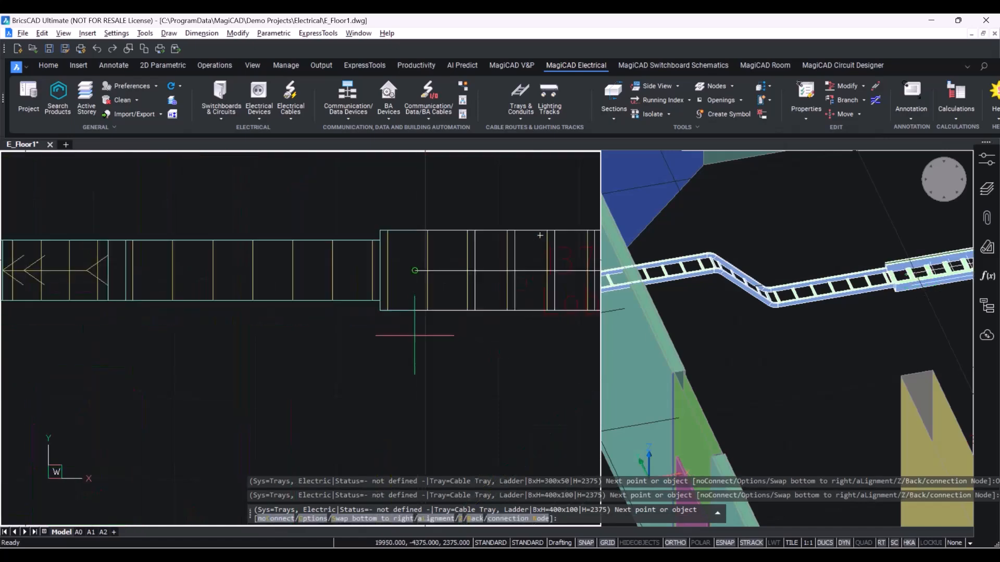
scroll(380, 290, "down", 5)
middle_click_drag(557, 291, 465, 335)
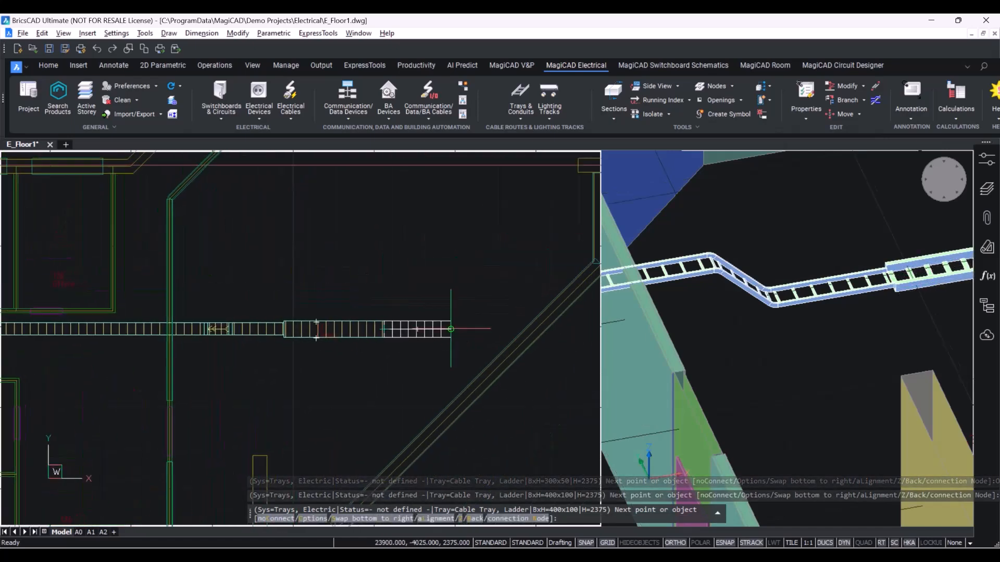
left_click(460, 328)
key("Return")
scroll(458, 333, "down", 5)
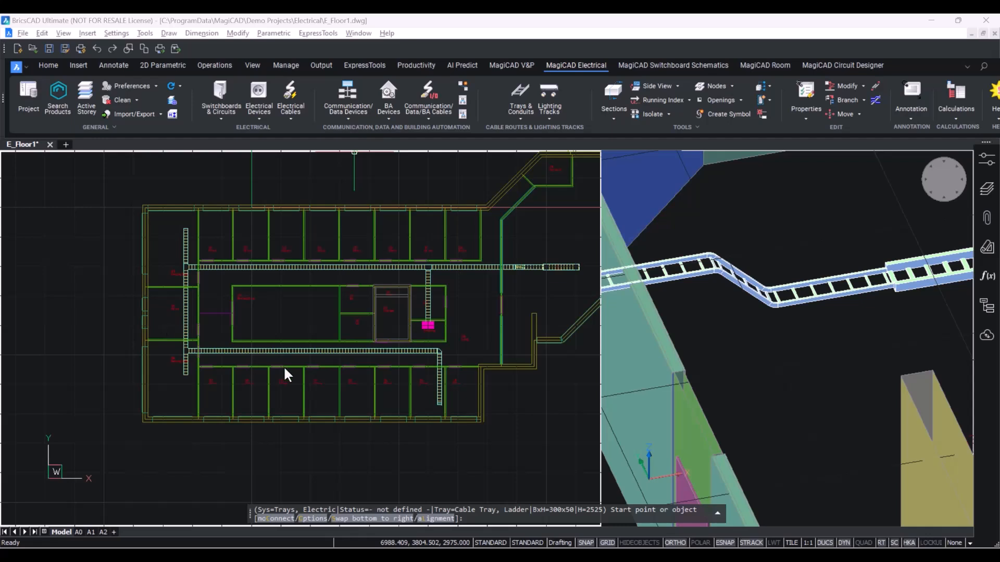
Open Change Width or Height and set only a new width of 200 mm, adjusting both sides.
left_click(520, 117)
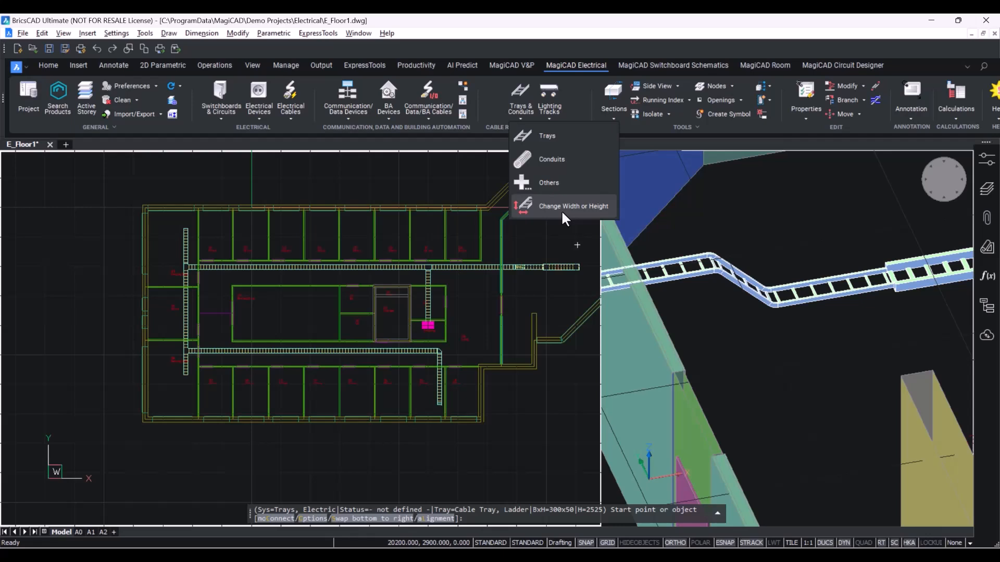
left_click(561, 210)
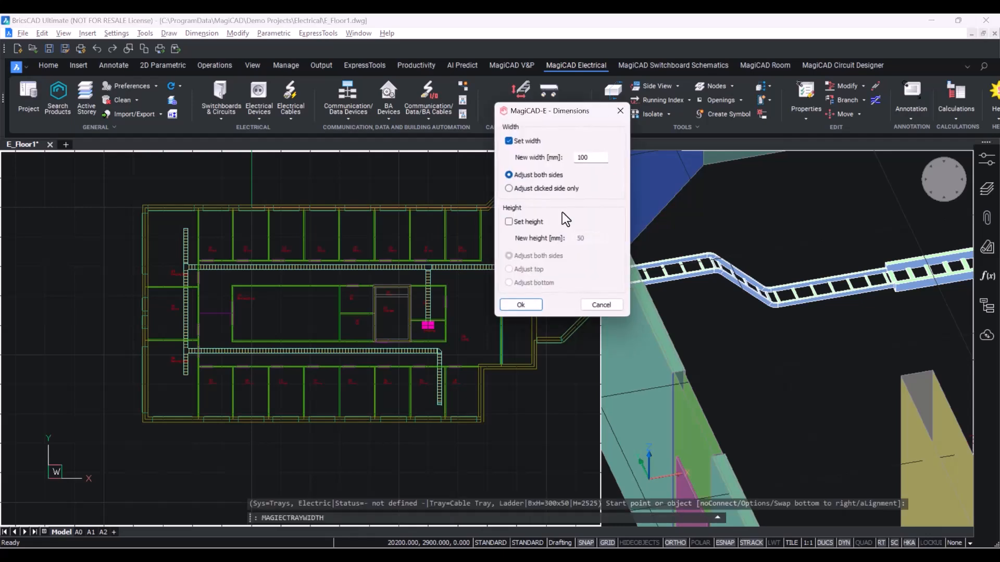
left_click_drag(530, 117, 517, 218)
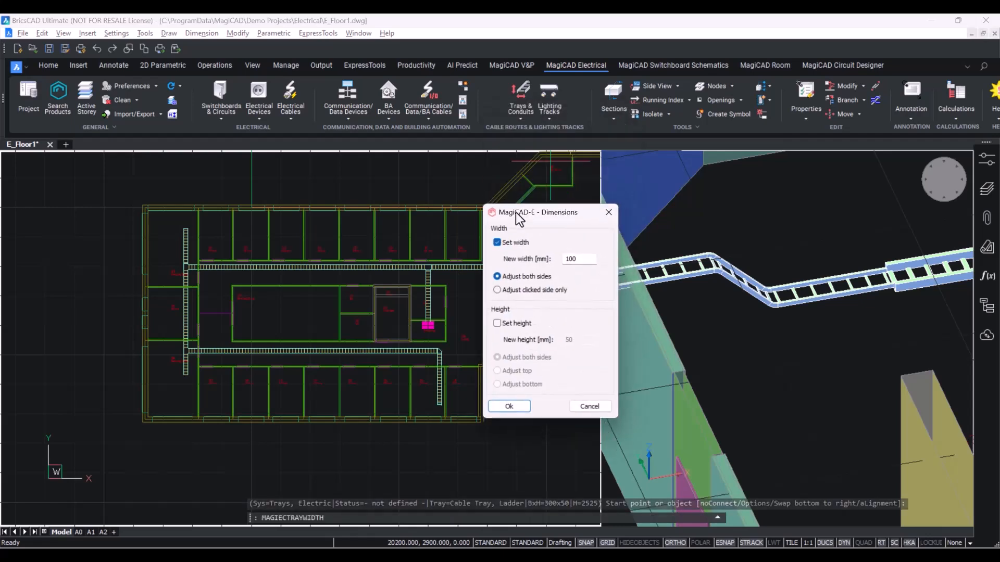
left_click(497, 323)
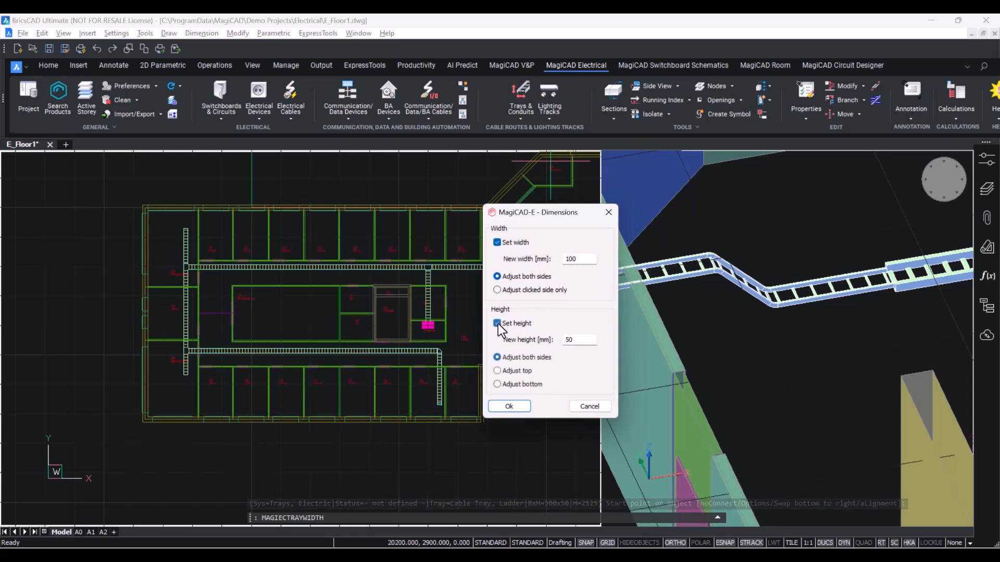
left_click(498, 242)
left_click(498, 242)
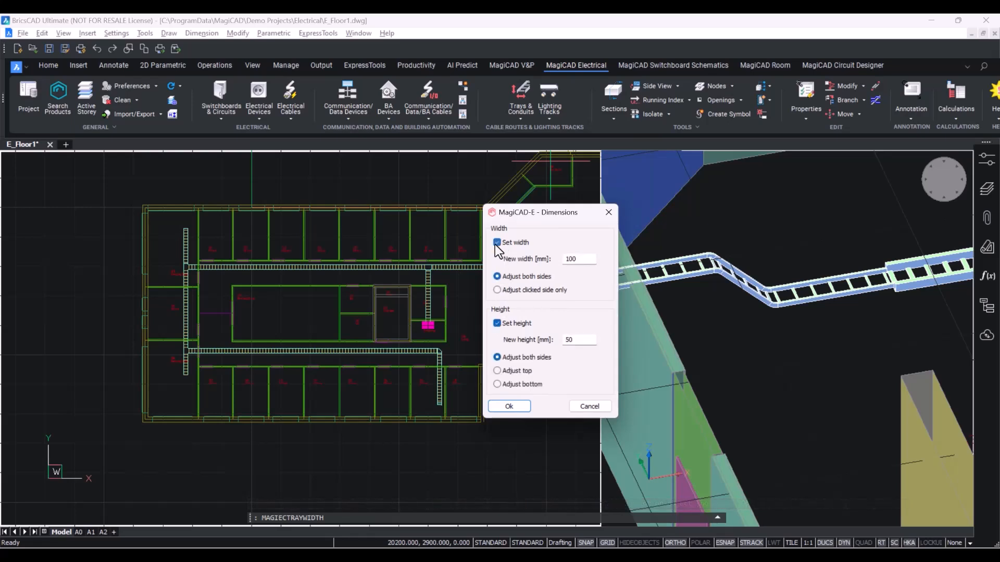
left_click(497, 323)
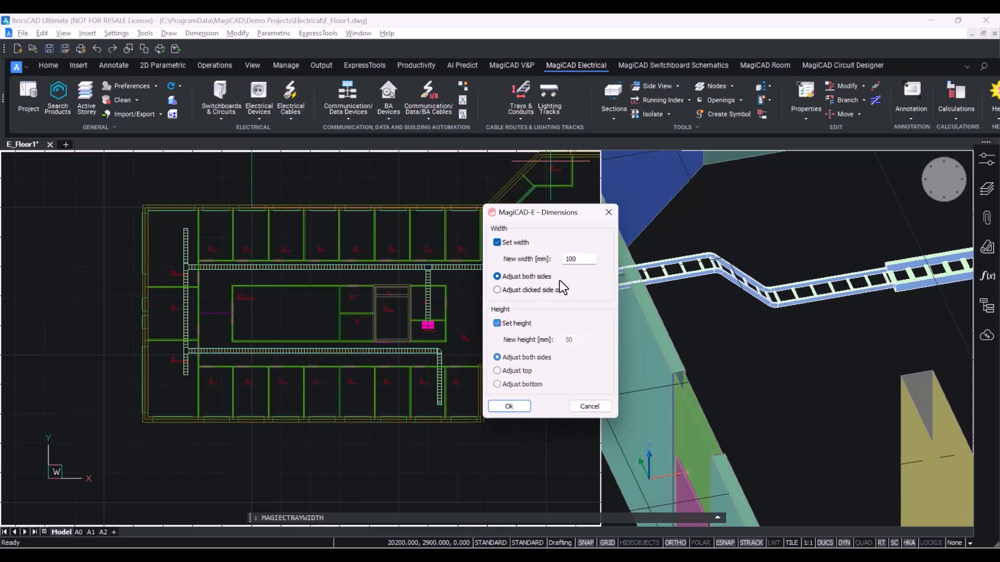
double_click(588, 259)
key("BackSpace")
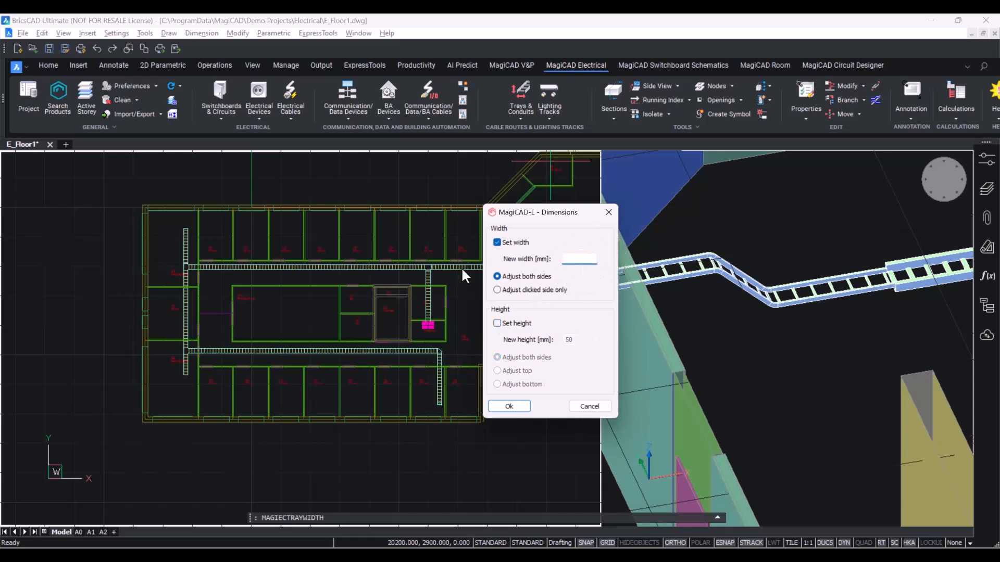
type("200")
left_click(511, 401)
Apply the 200 mm width to the trays at the junction of the west vertical tray and the corridor branch.
scroll(179, 350, "up", 5)
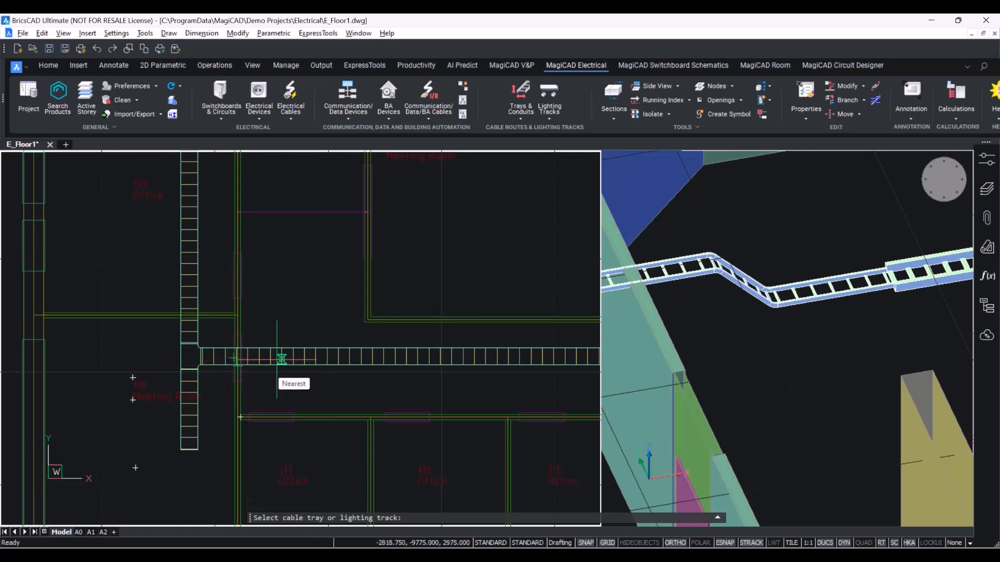
left_click(300, 357)
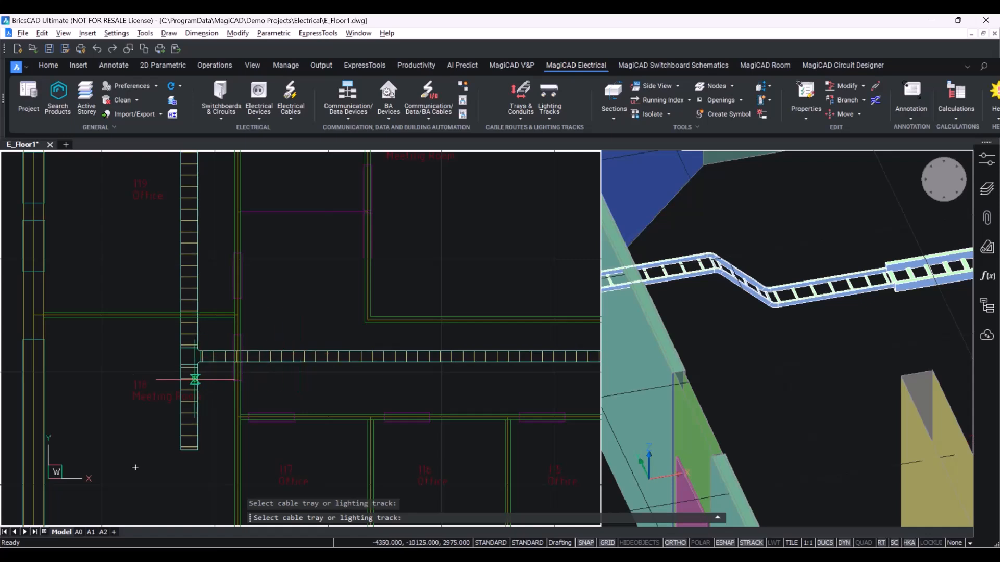
left_click(198, 380)
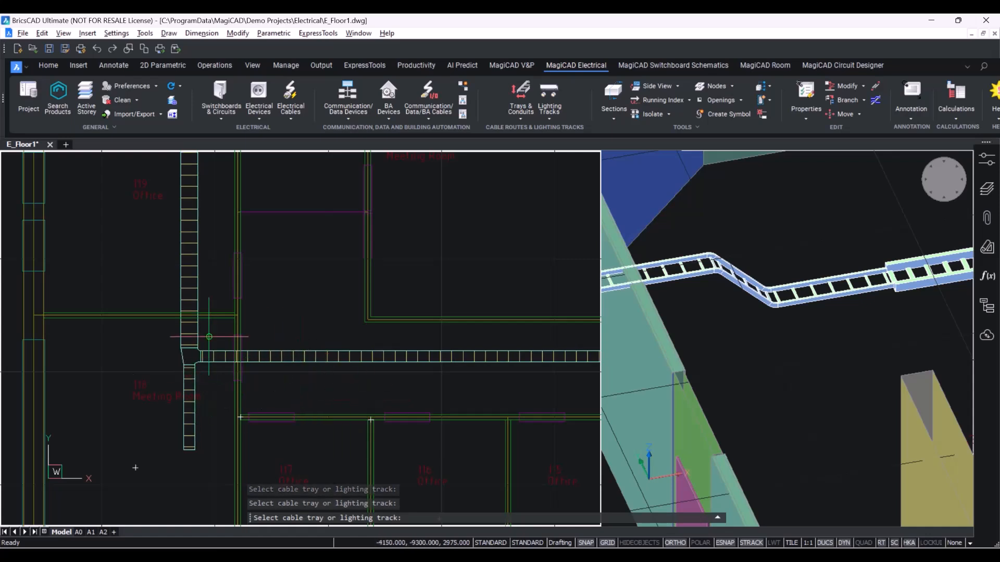
left_click(200, 322)
scroll(207, 316, "down", 5)
middle_click_drag(203, 333, 220, 422)
scroll(213, 302, "up", 4)
scroll(213, 302, "up", 2)
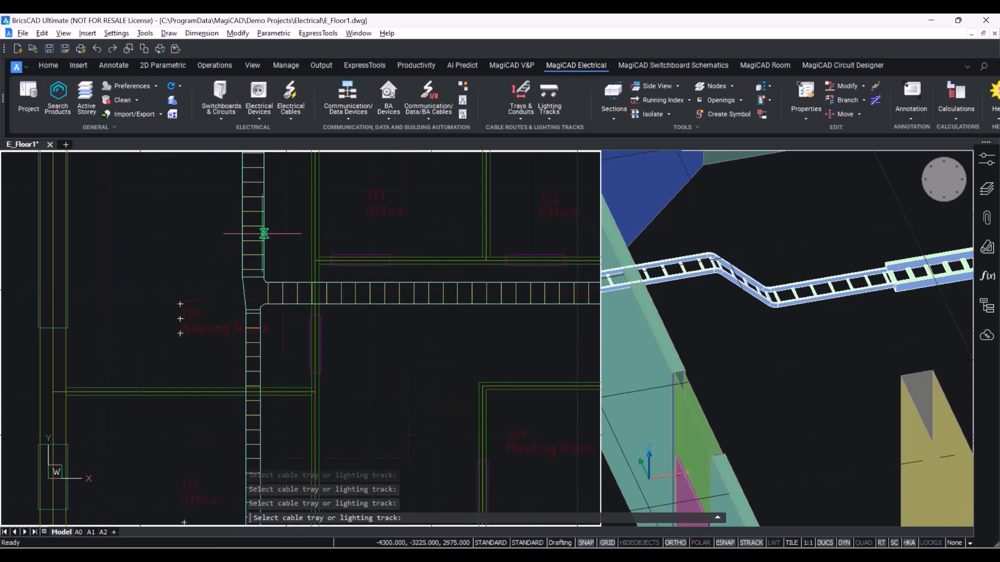
left_click(263, 233)
scroll(291, 374, "down", 6)
middle_click_drag(291, 375, 200, 269)
scroll(151, 388, "up", 3)
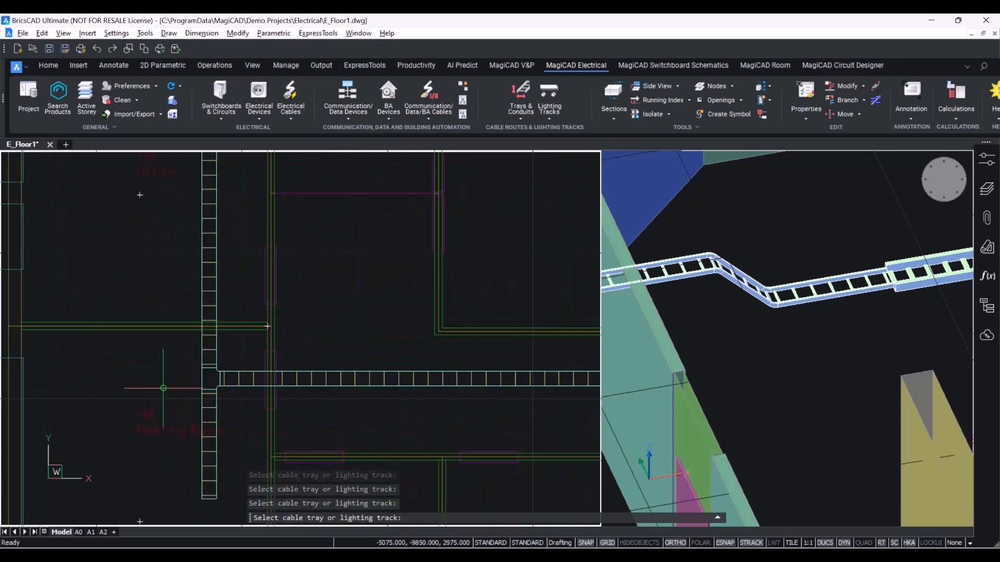
scroll(176, 393, "up", 3)
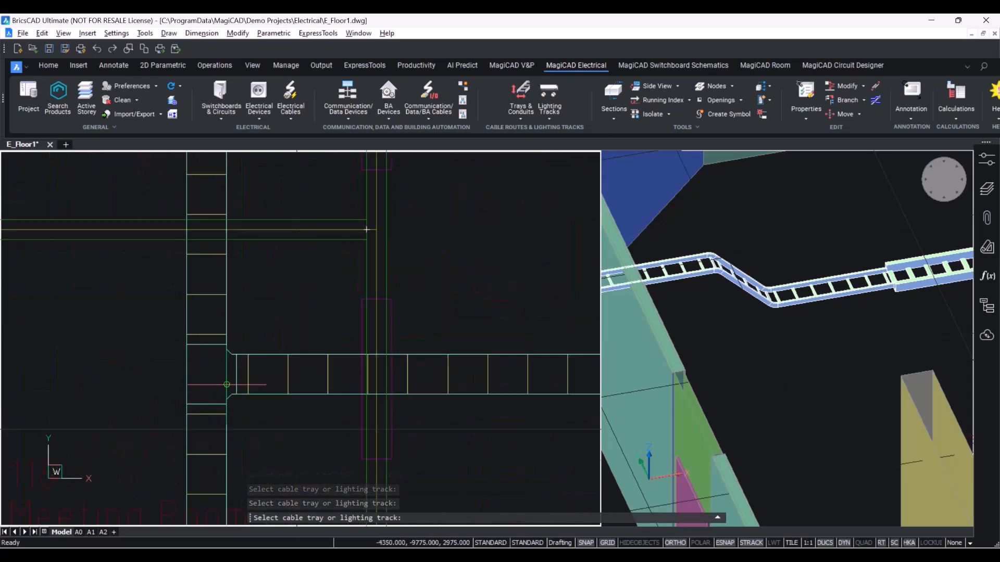
scroll(224, 383, "down", 2)
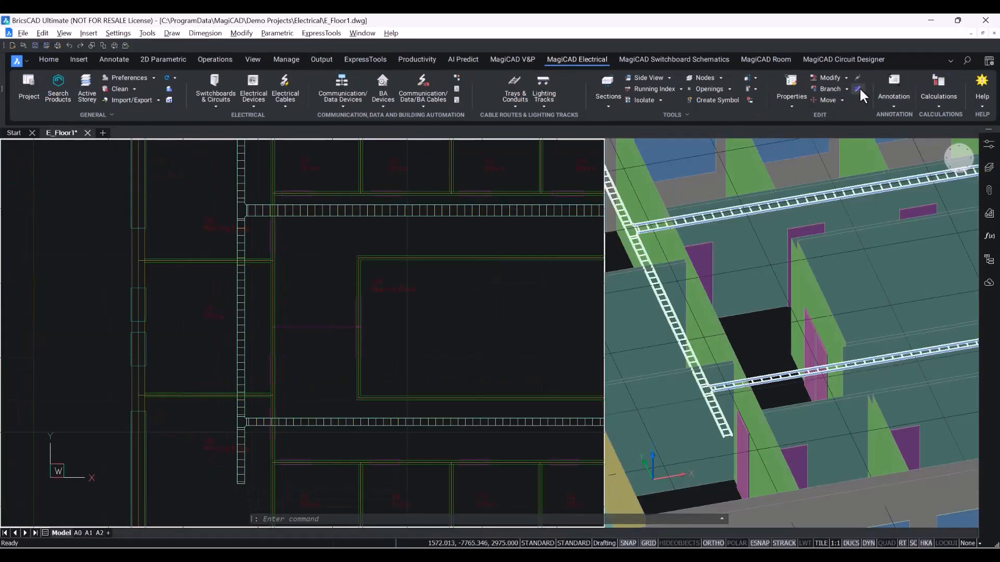
Draw a vertical tray from the upper corridor tray down to the lower corridor tray.
left_click(506, 102)
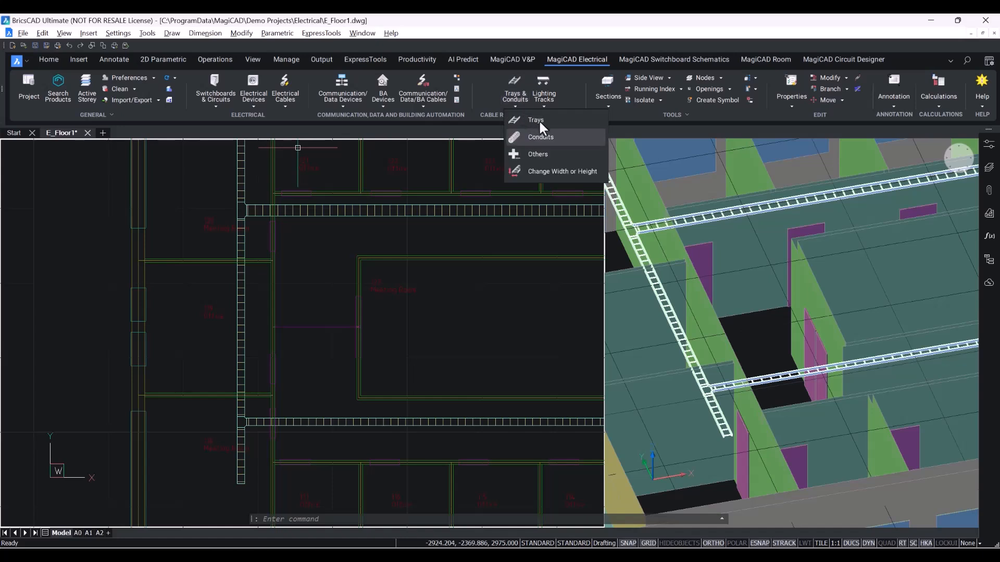
left_click(541, 129)
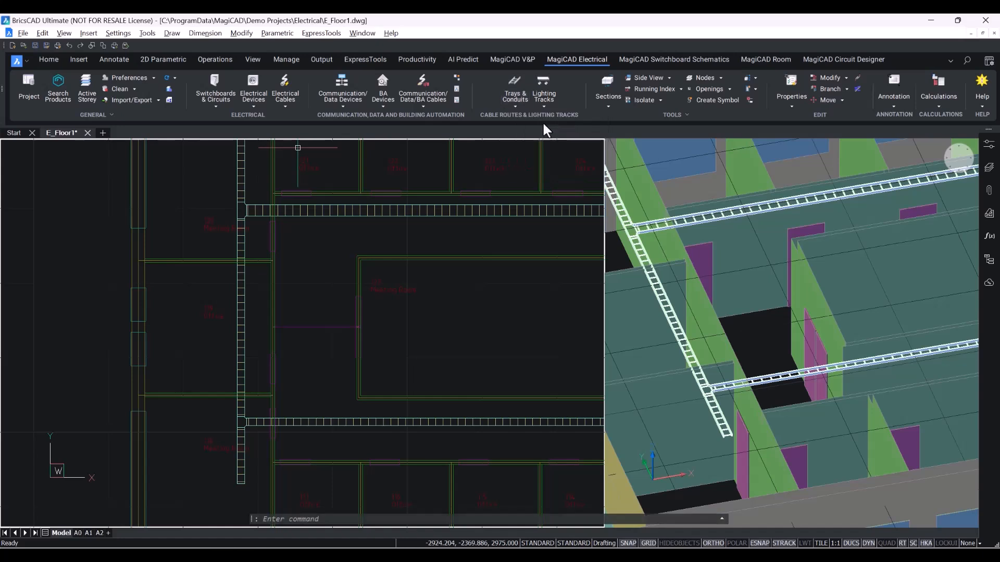
left_click(323, 211)
left_click(322, 449)
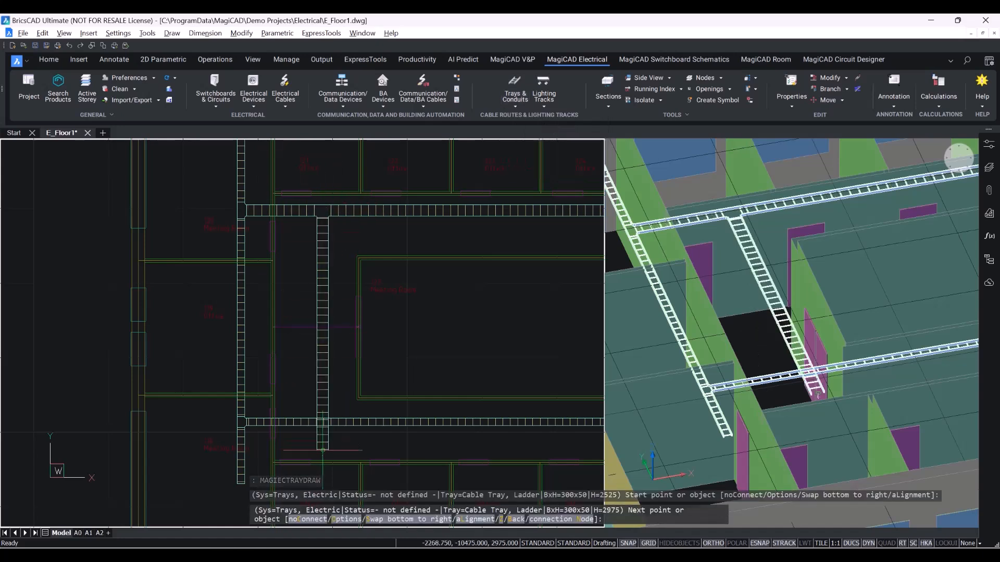
key("Escape")
Inspect where the new vertical tray crosses the lower corridor tray in the 3D view.
scroll(826, 382, "up", 3)
scroll(825, 380, "down", 4)
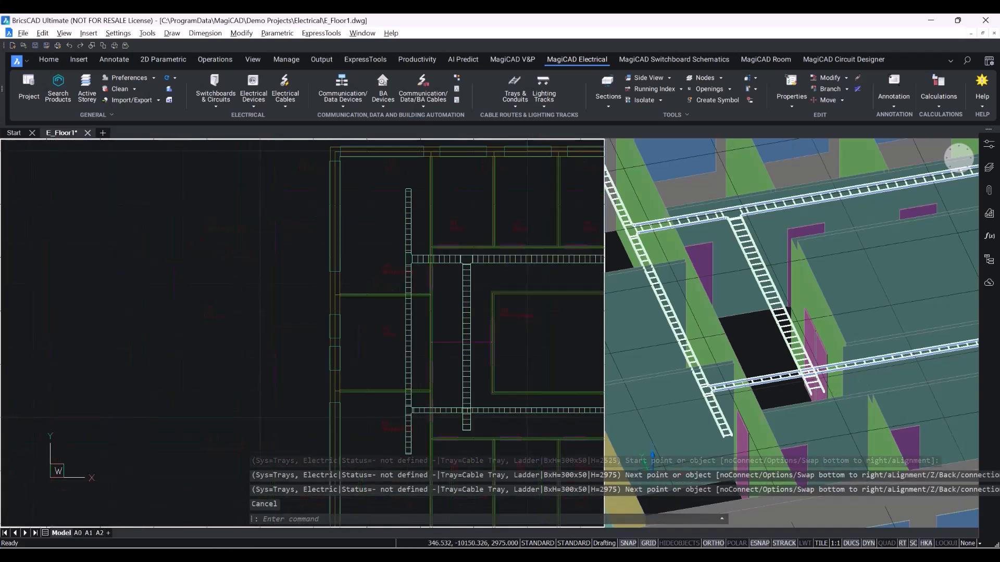
left_click(819, 379)
scroll(814, 378, "up", 5)
scroll(762, 379, "up", 2)
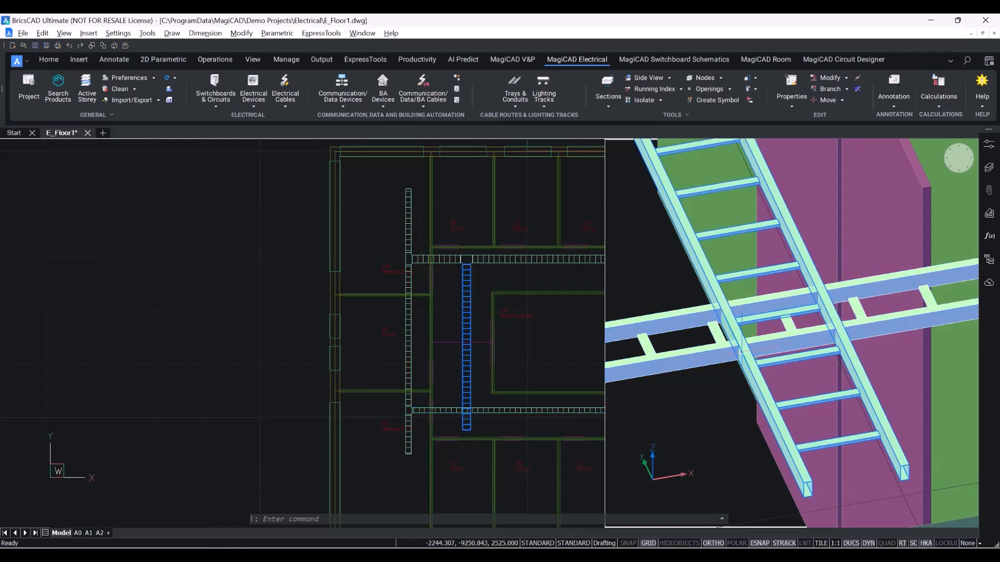
middle_click_drag(789, 396, 835, 391)
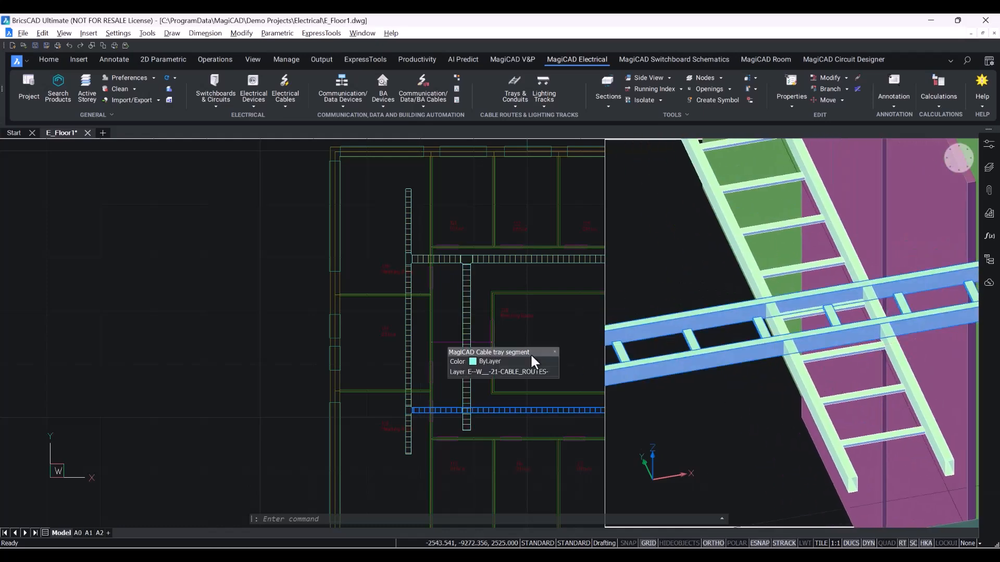
left_click(563, 349)
middle_click_drag(577, 352, 464, 339)
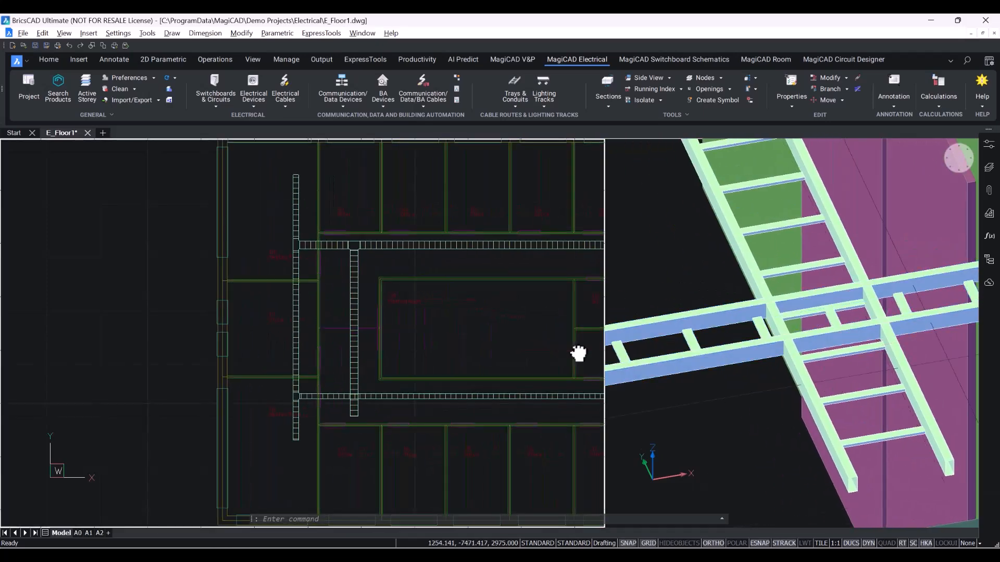
scroll(308, 378, "up", 3)
scroll(400, 458, "up", 2)
middle_click_drag(535, 428, 573, 345)
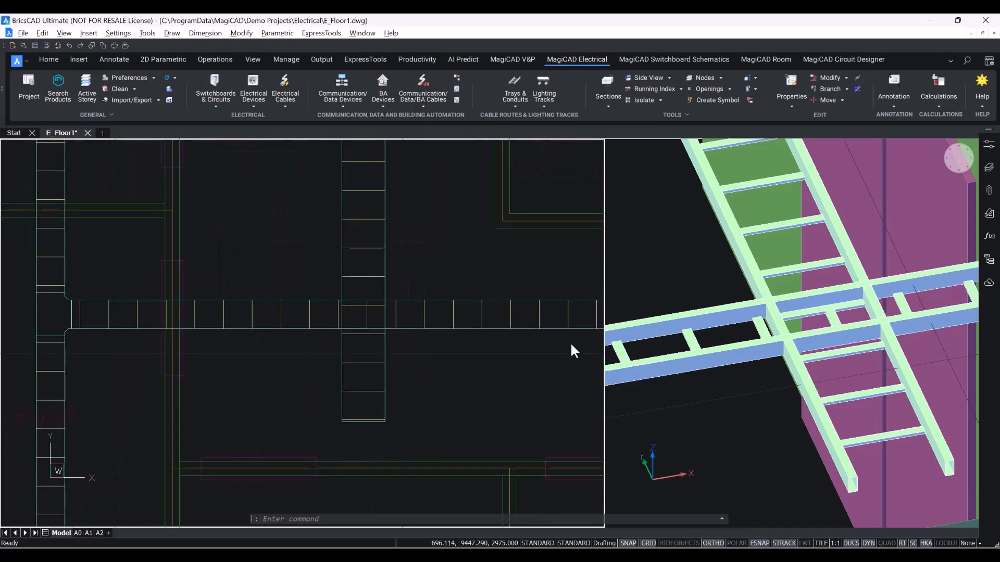
Start a tray crossing on the new vertical tray across the lower corridor tray and select that corridor tray as the part to cross.
left_click(857, 90)
scroll(358, 362, "up", 2)
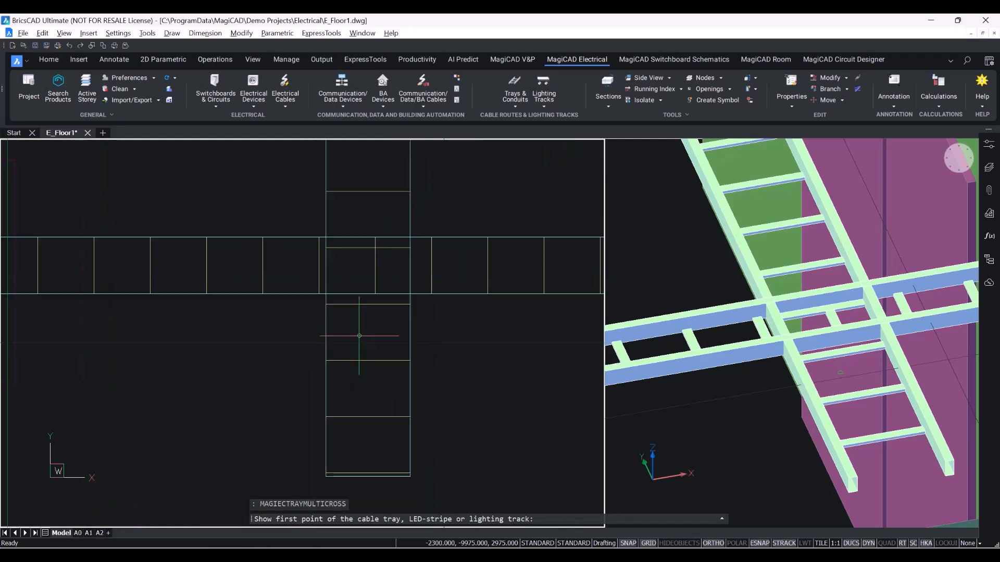
left_click(368, 328)
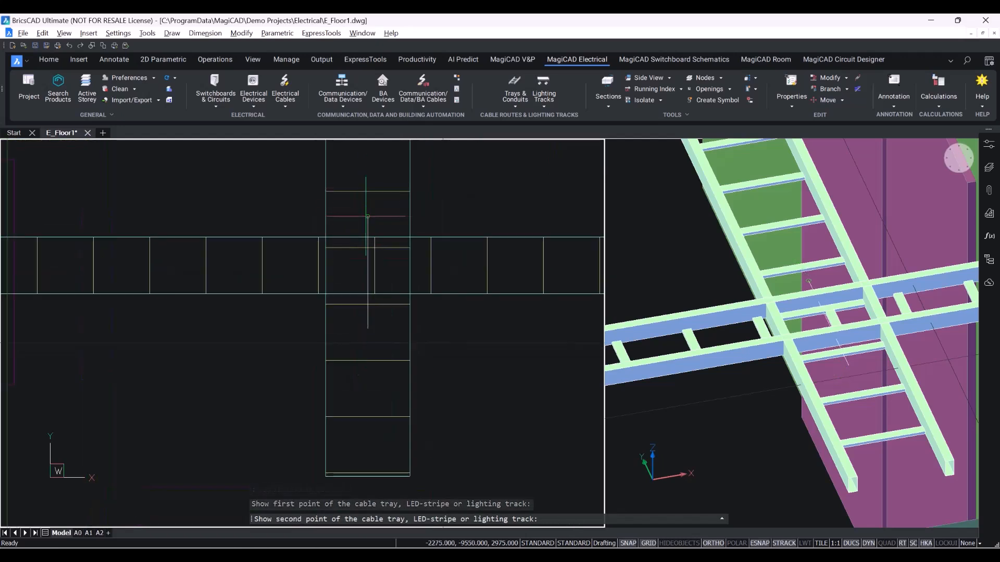
left_click(367, 216)
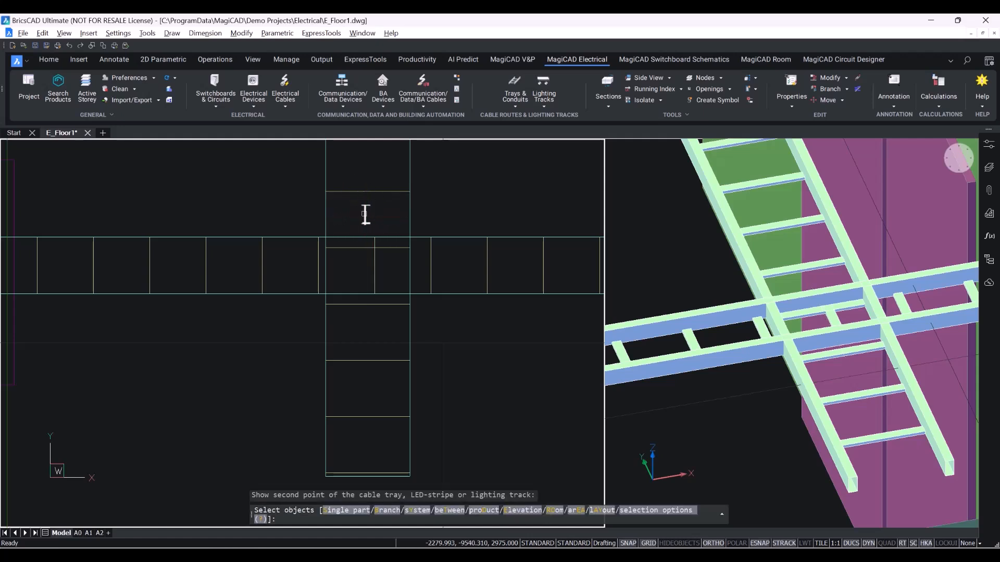
left_click(460, 363)
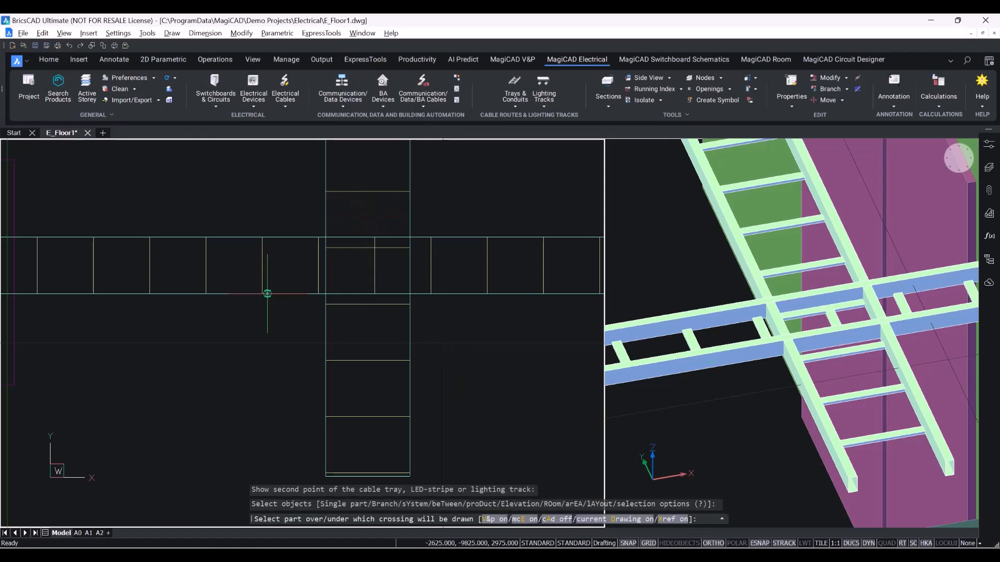
left_click(449, 266)
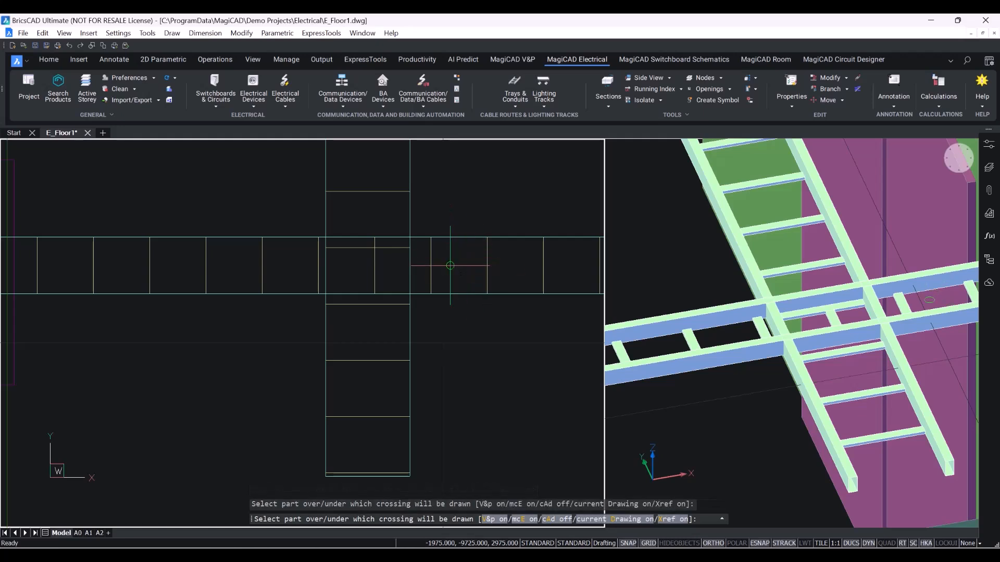
left_click(450, 266)
left_click(435, 269)
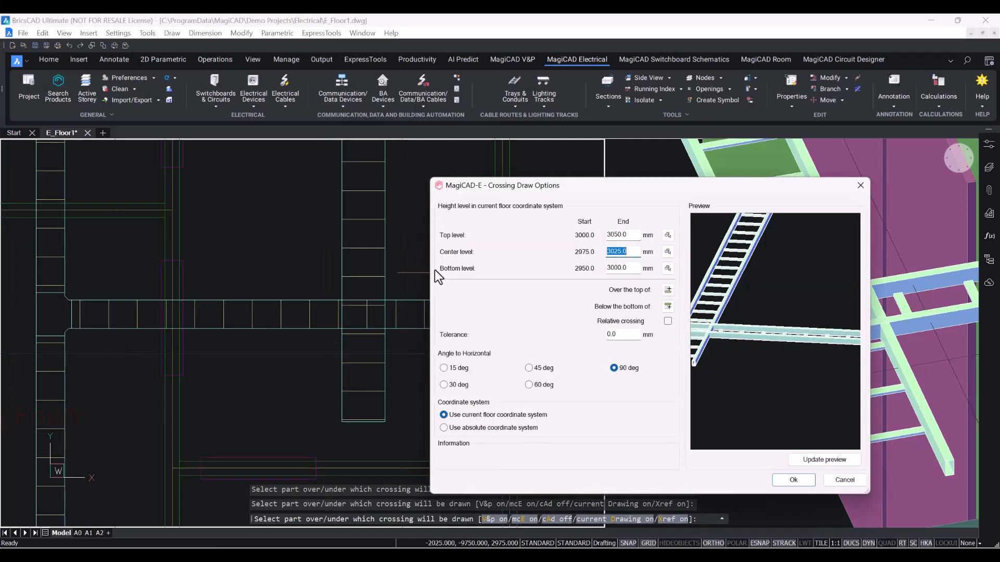
left_click_drag(564, 184, 537, 123)
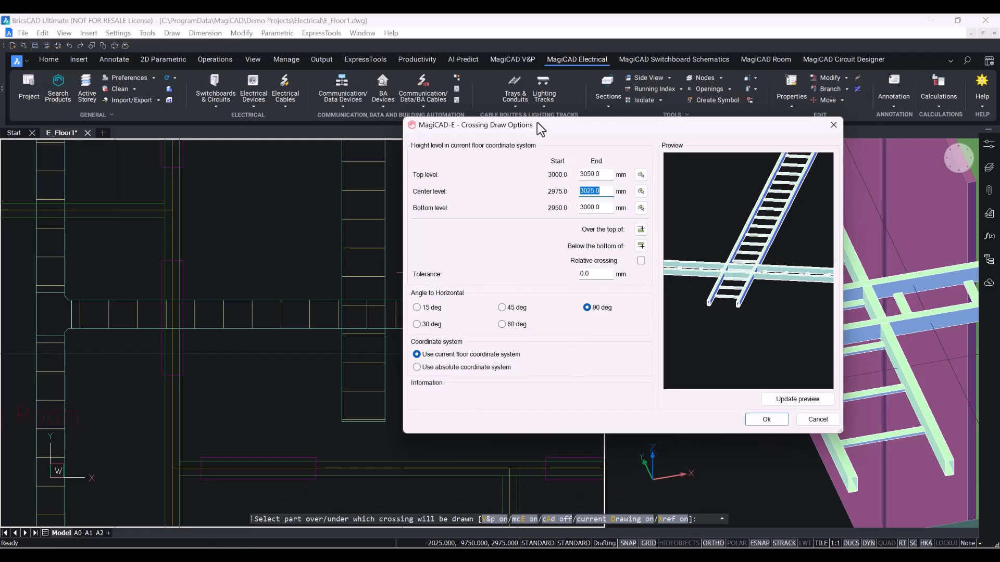
Set the crossing's end top level to 3200 mm and the angle to 45 degrees, updating the preview.
key("shift+Tab")
type("32")
left_click(786, 399)
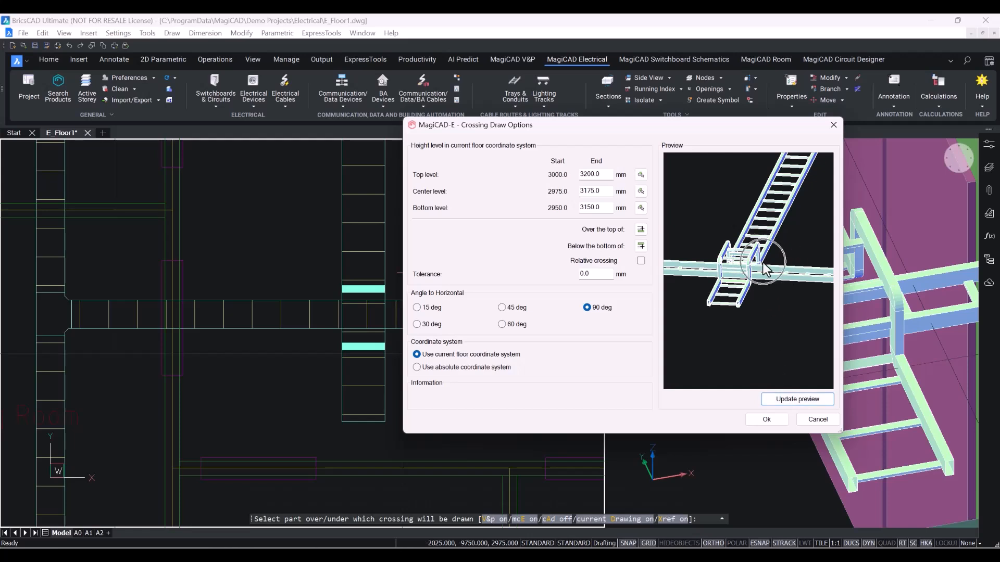
left_click(502, 308)
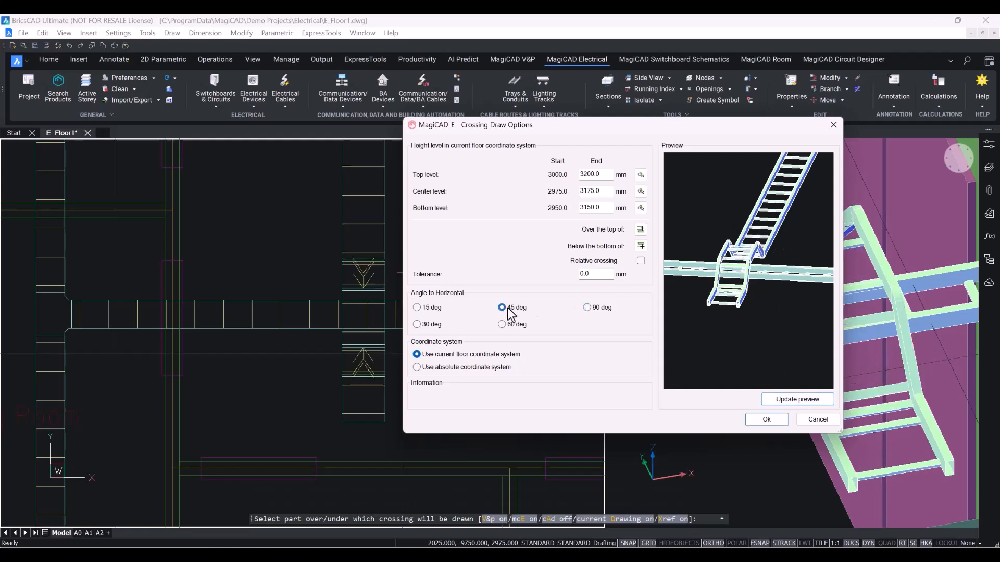
left_click(784, 402)
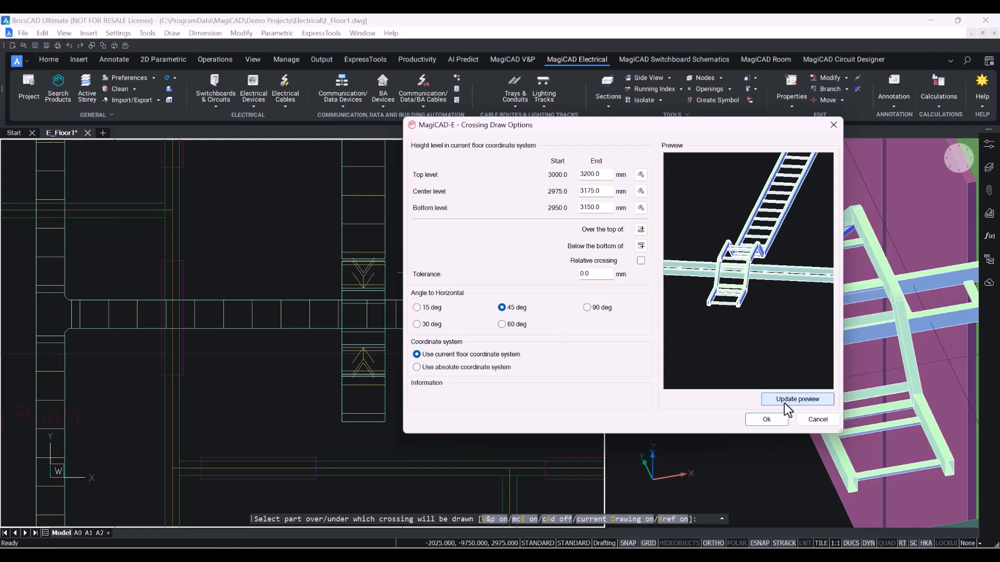
Try an end top level of 2800 mm to preview the crossing passing underneath.
left_click_drag(607, 176, 528, 183)
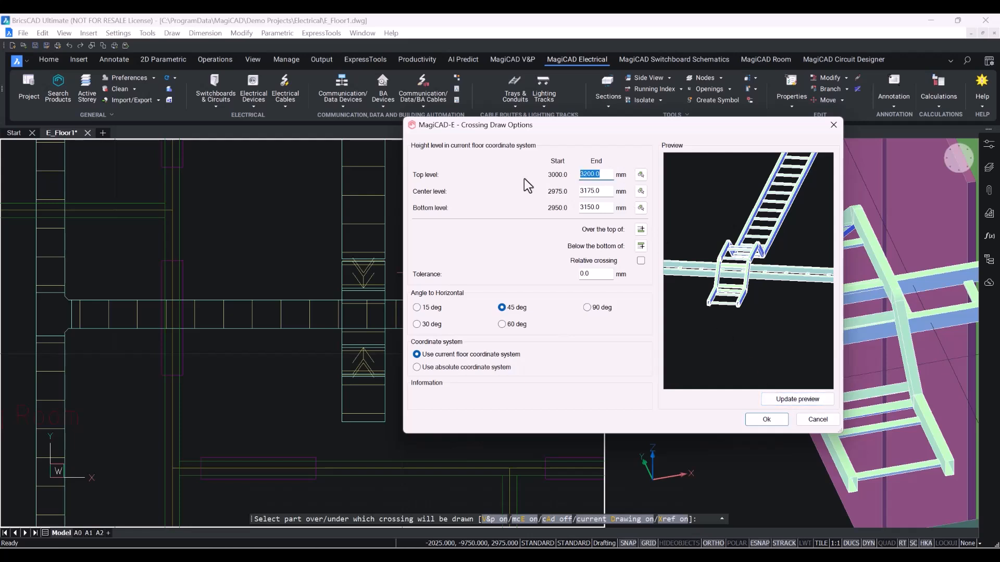
key("BackSpace")
type("2800")
left_click(818, 399)
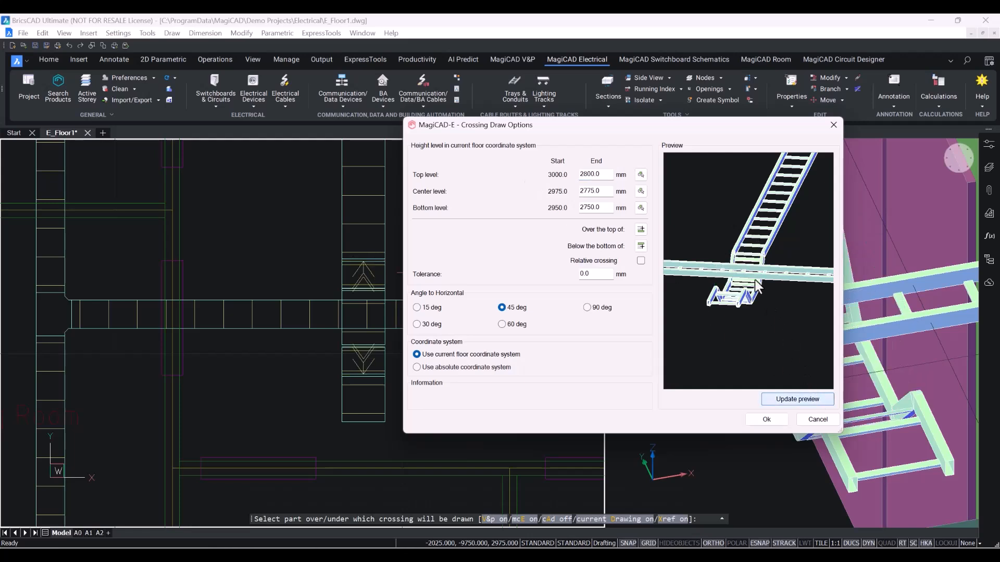
Set the end top level back to 3200 mm, refresh the preview and confirm the crossing over the tray.
left_click_drag(603, 176, 482, 177)
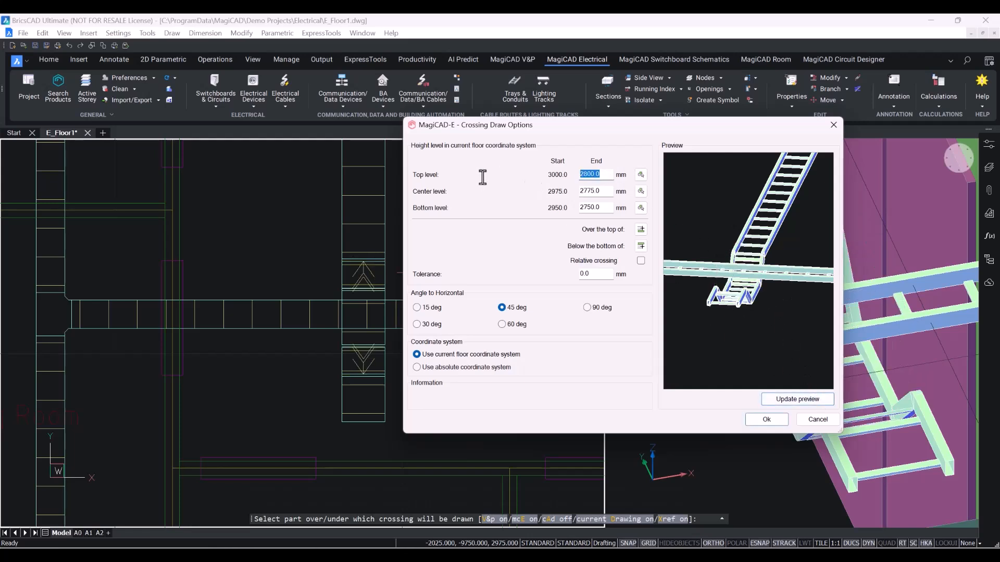
type("3200")
left_click(792, 400)
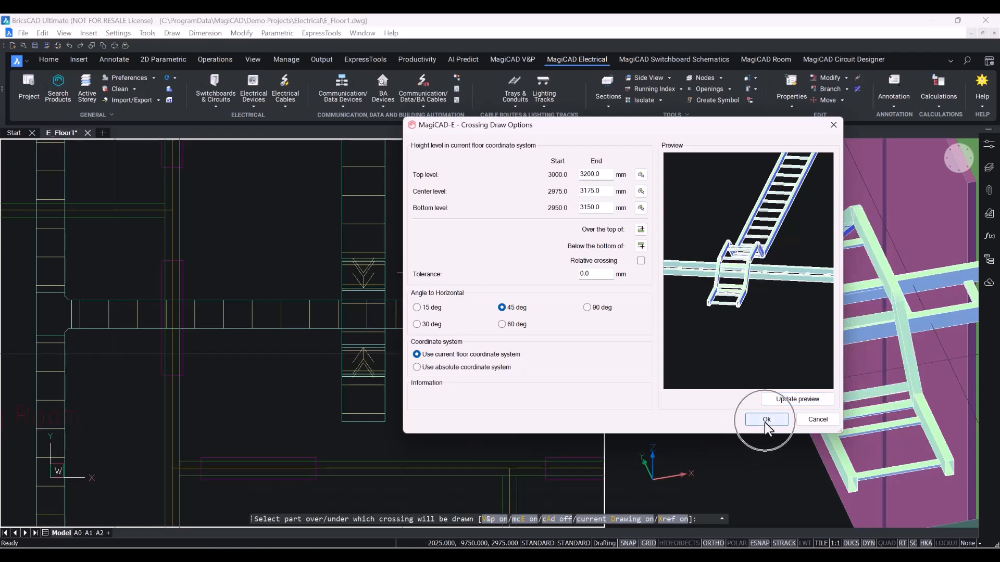
left_click(766, 419)
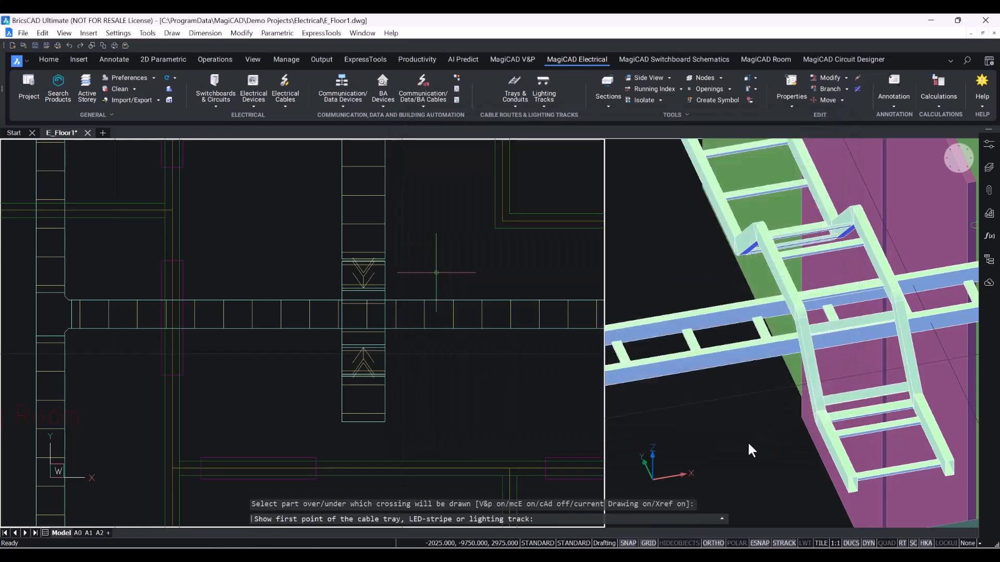
Open the luminaire device selection and view the product data of the ZAPP 360 122HF BRASS luminaire.
middle_click_drag(754, 387, 761, 448, "shift")
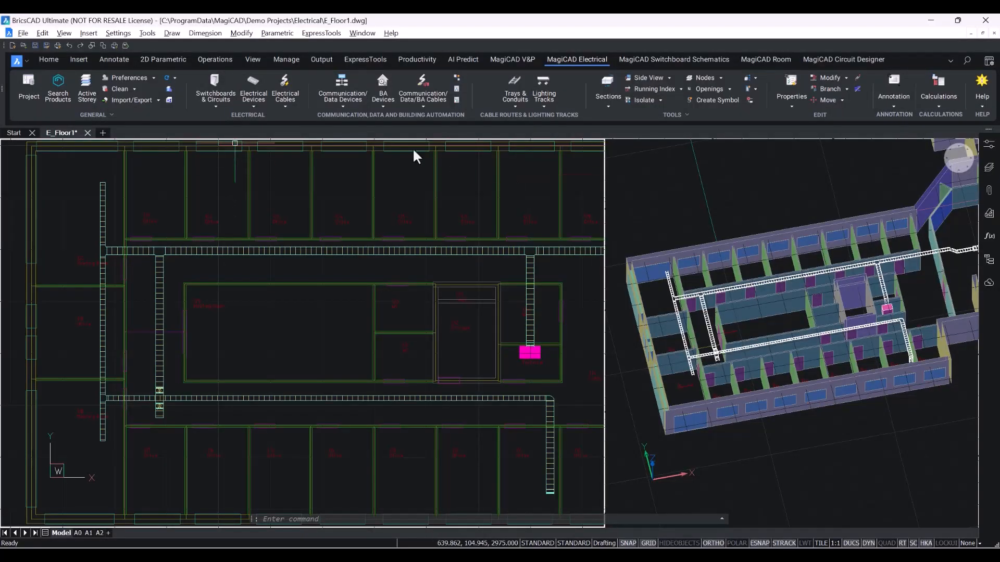
left_click(251, 106)
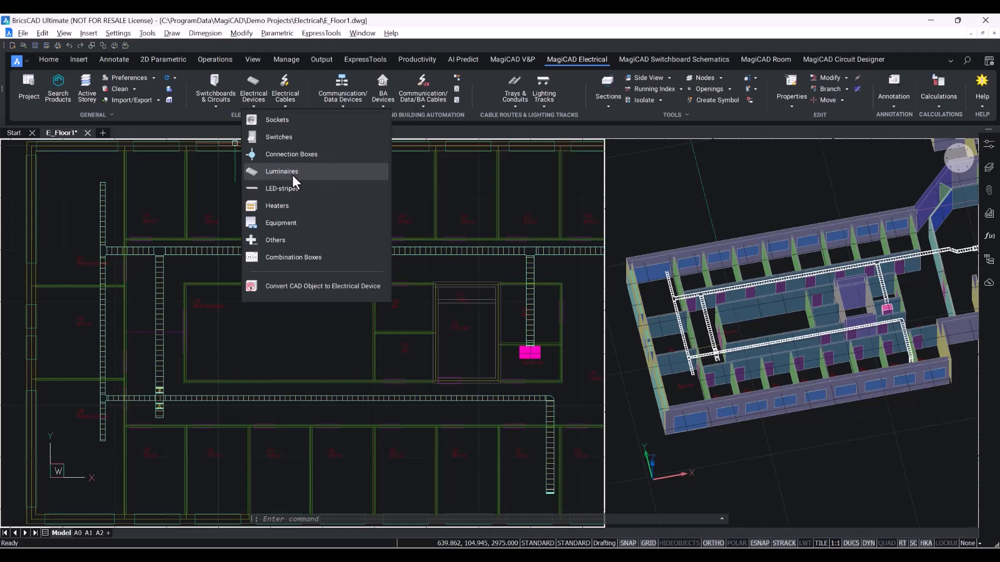
left_click(292, 173)
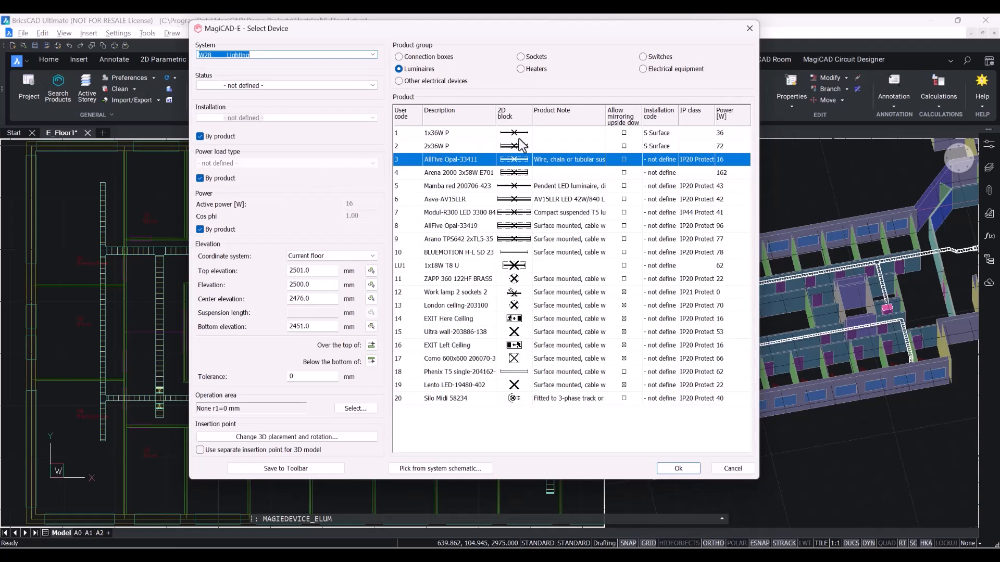
left_click(502, 428)
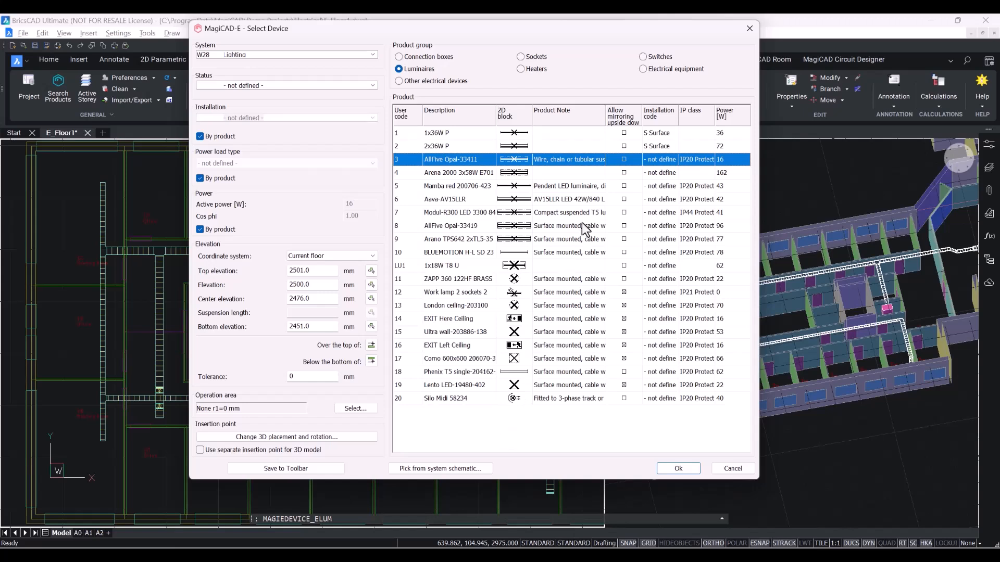
left_click(539, 280)
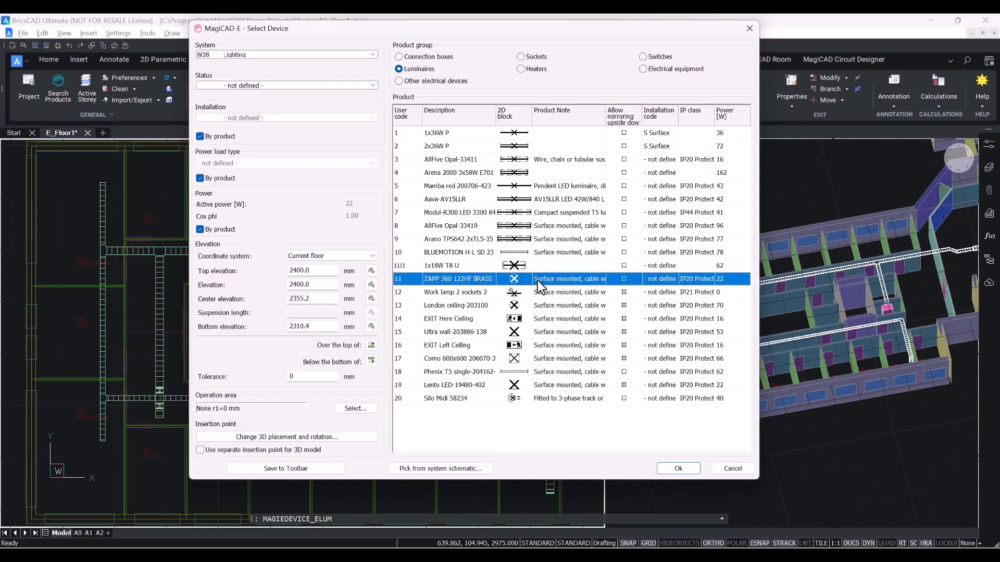
right_click(539, 285)
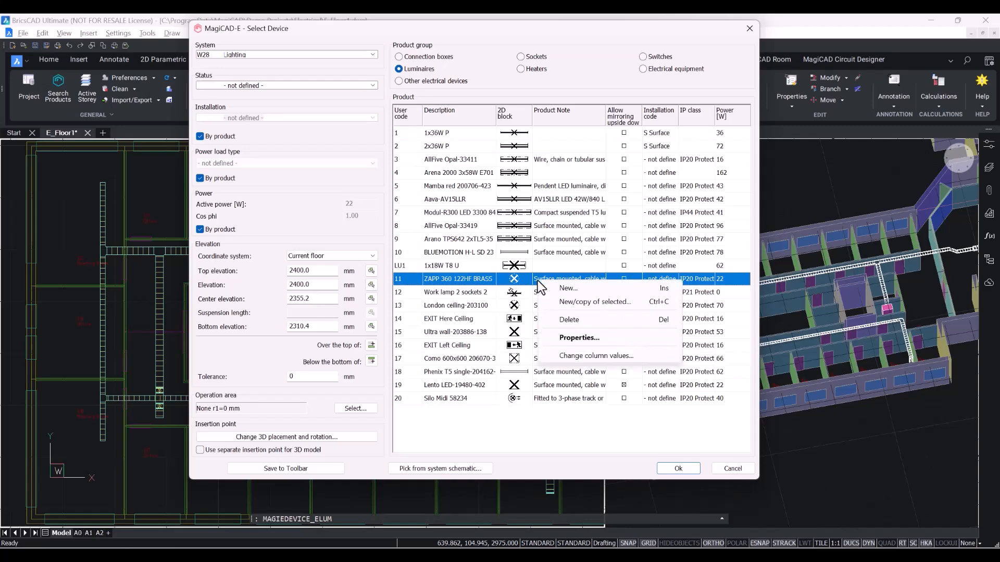
left_click(620, 345)
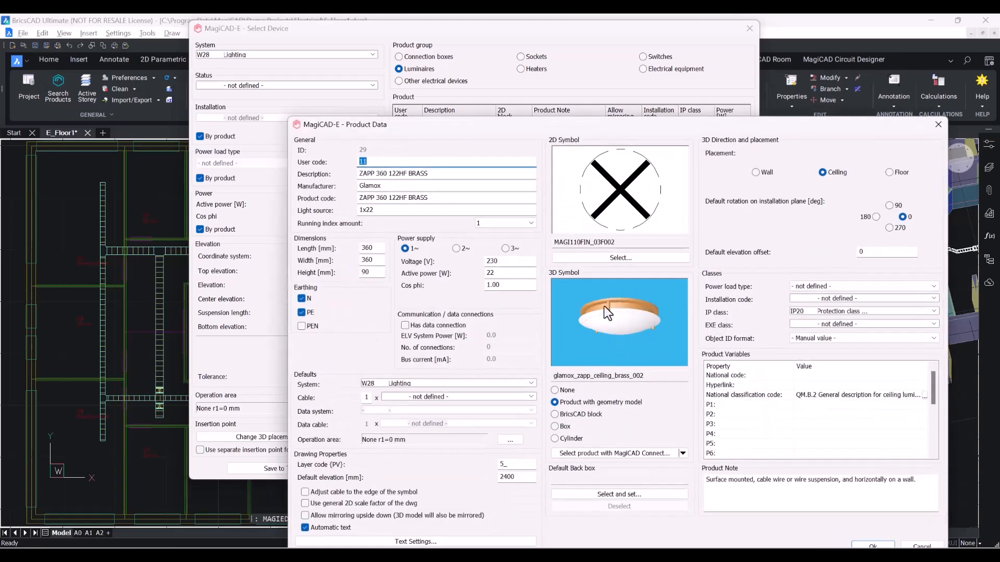
left_click_drag(531, 129, 409, 54)
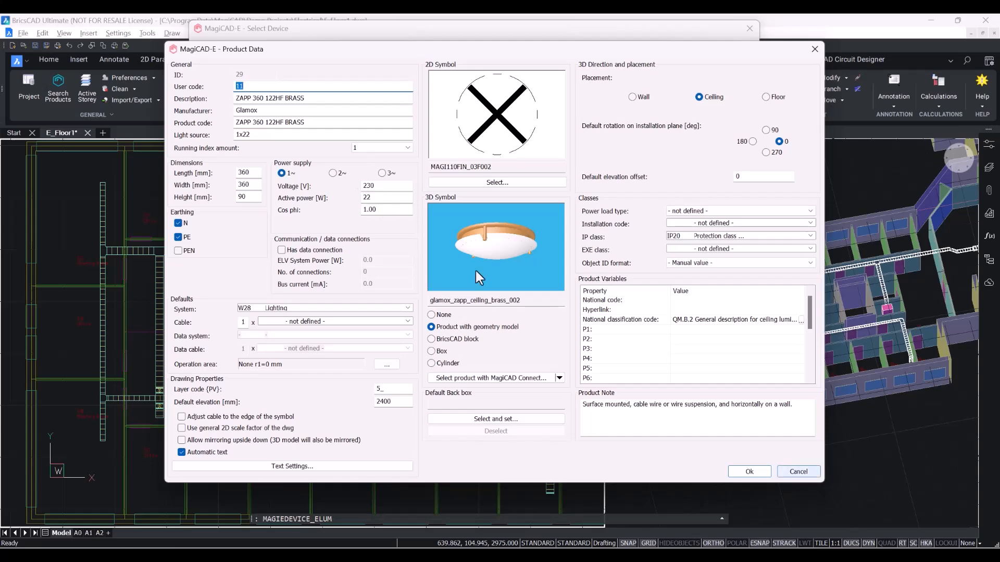
left_click(790, 474)
Create a new luminaire product and open MagiCAD Connect to choose its model.
right_click(481, 363)
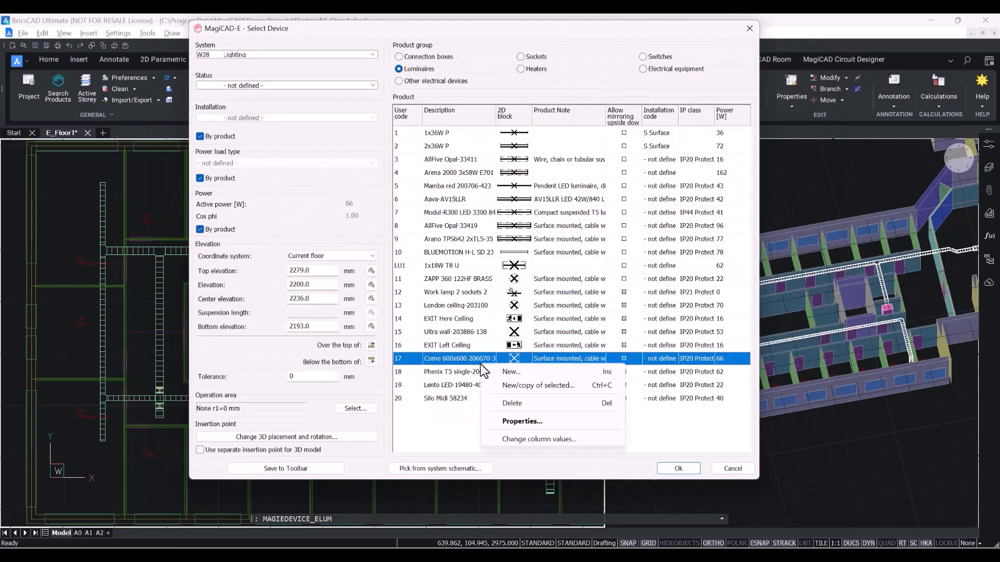
left_click(516, 370)
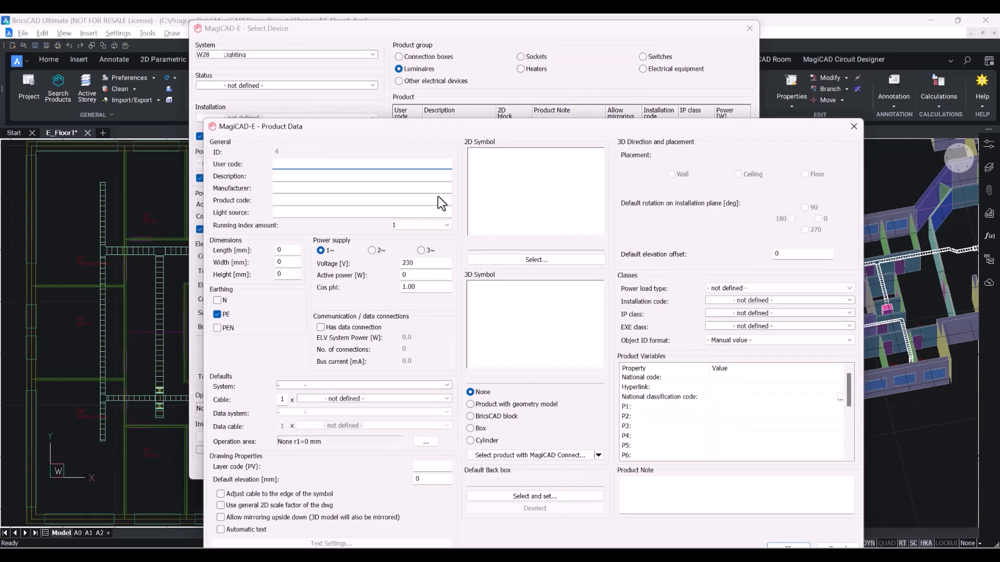
left_click_drag(394, 102, 370, 51)
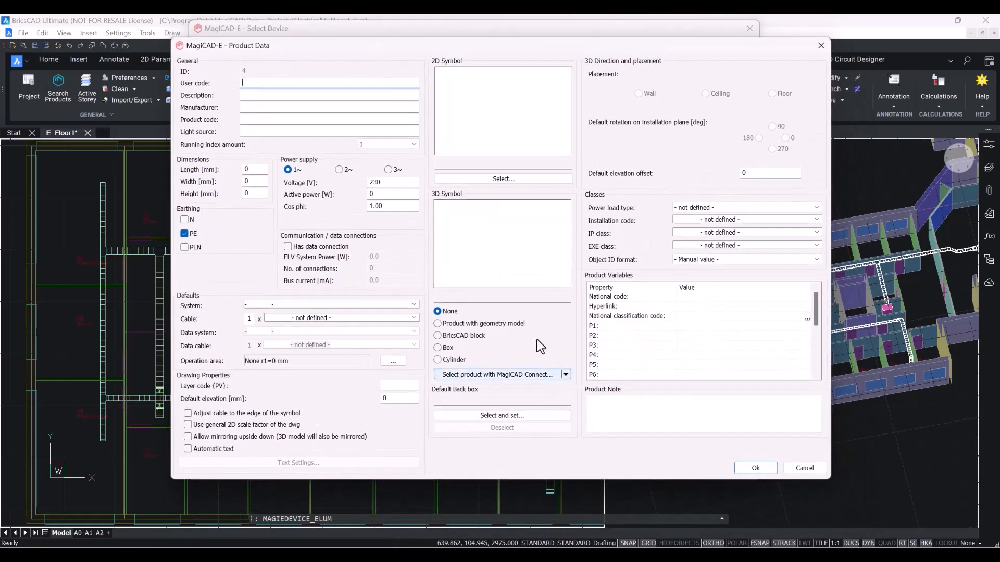
left_click(556, 375)
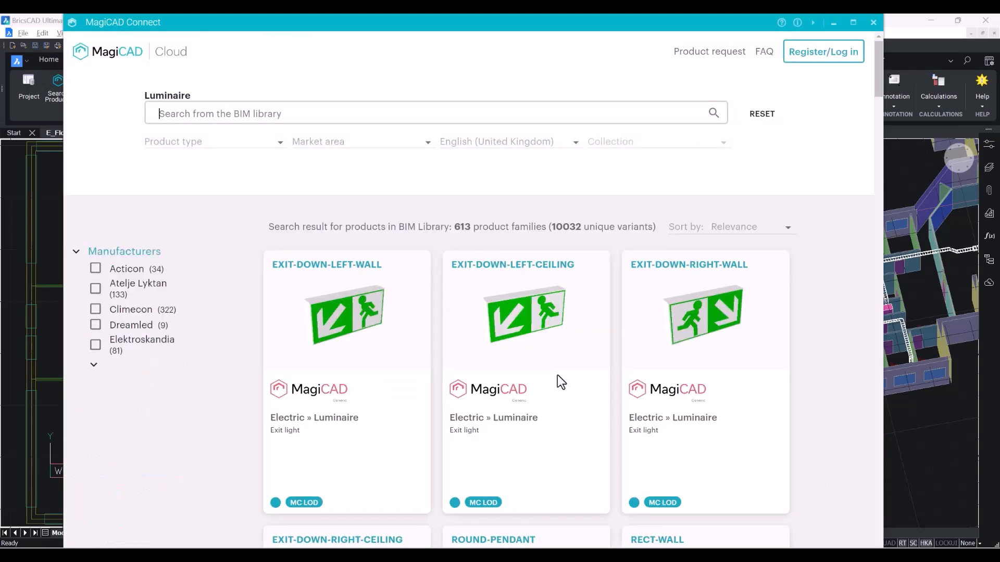
Browse the MagiCAD Connect luminaire library and its manufacturer list.
left_click(90, 366)
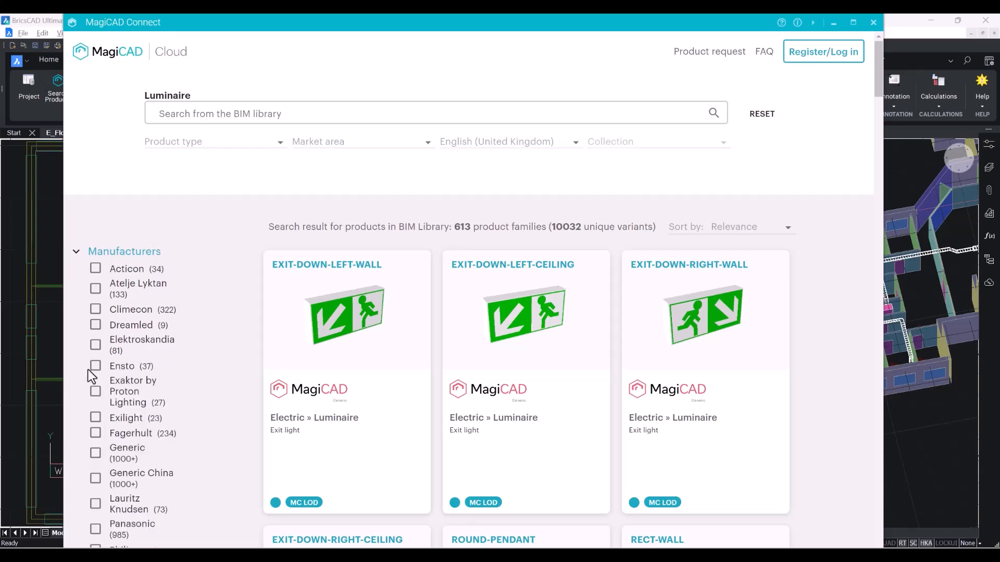
scroll(90, 370, "down", 5)
scroll(89, 379, "up", 3)
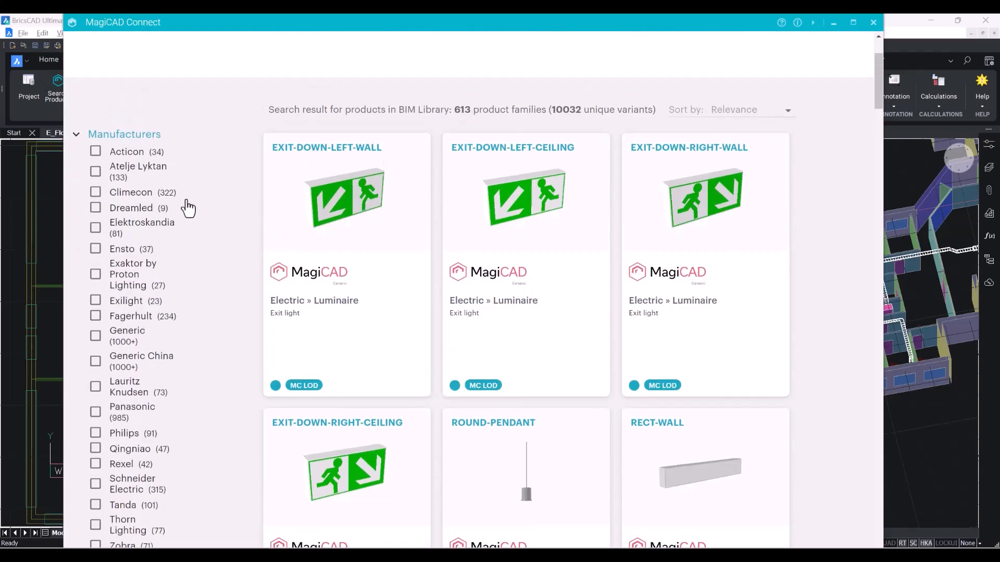
scroll(189, 208, "up", 2)
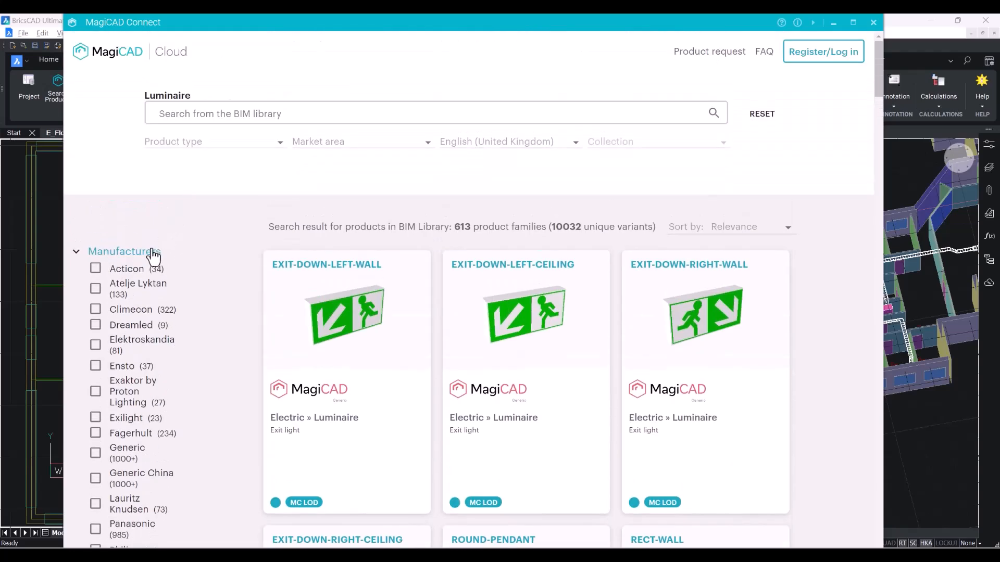
scroll(151, 257, "down", 4)
scroll(151, 252, "up", 4)
scroll(644, 193, "down", 10)
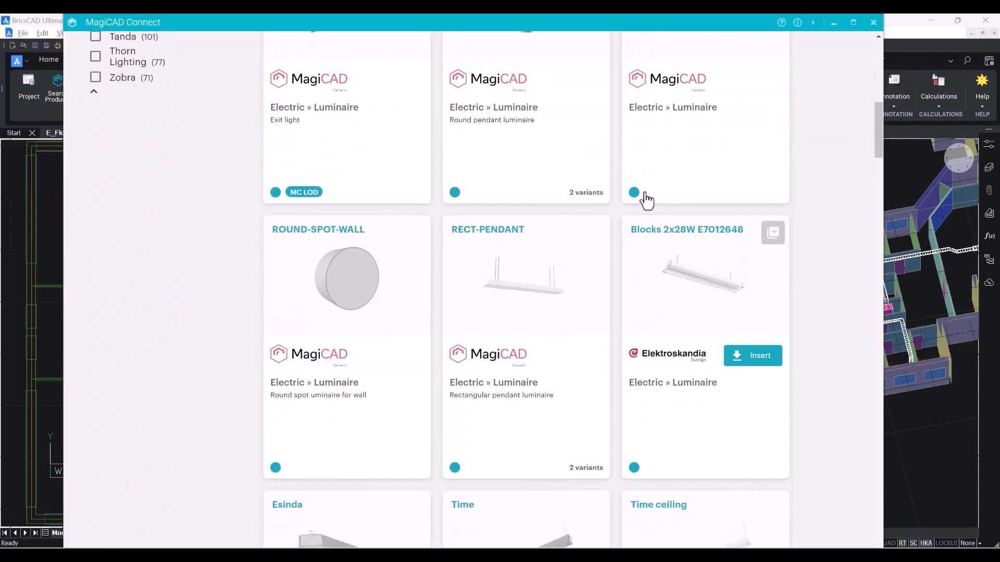
Insert the Elektroskandia Blocks 2x28W E7012648 luminaire from MagiCAD Connect into the new product.
left_click(738, 314)
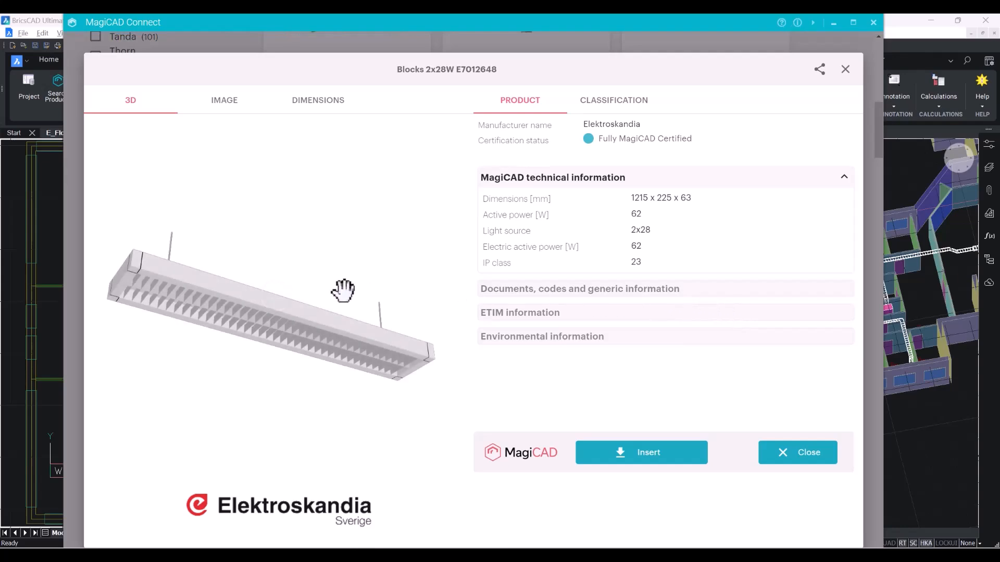
mouse_move(324, 283)
left_mouse_down()
mouse_move(264, 320)
mouse_move(313, 326)
mouse_move(207, 247)
mouse_move(232, 306)
left_mouse_up()
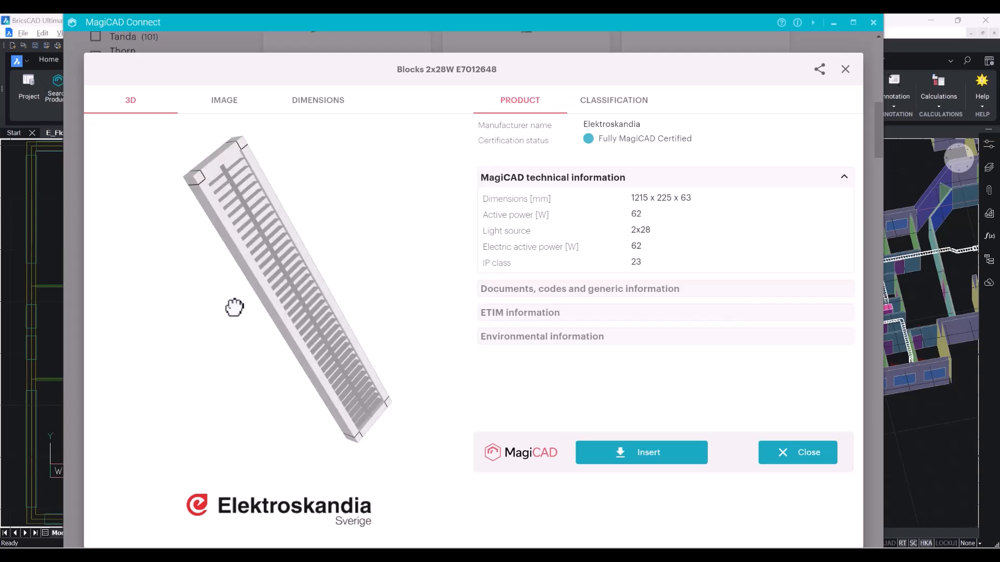
left_click(313, 112)
left_click(620, 458)
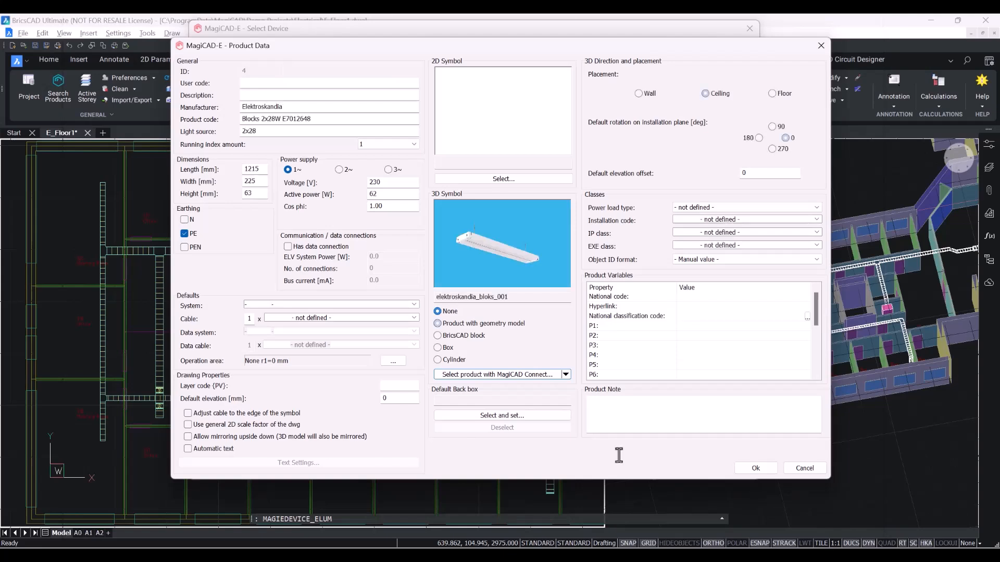
left_click_drag(491, 242, 457, 255)
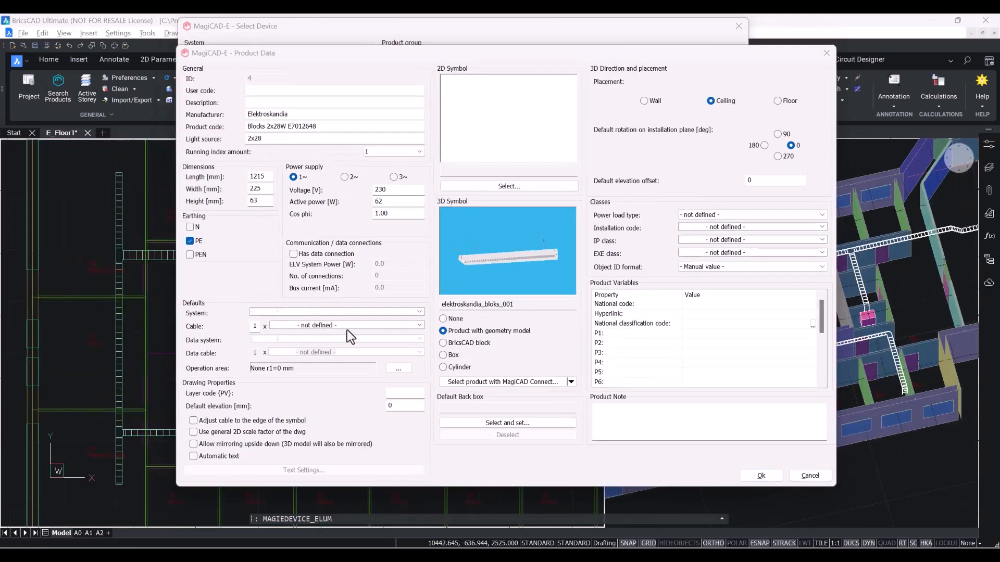
Set the new luminaire's default elevation to 2500 mm.
left_click(407, 408)
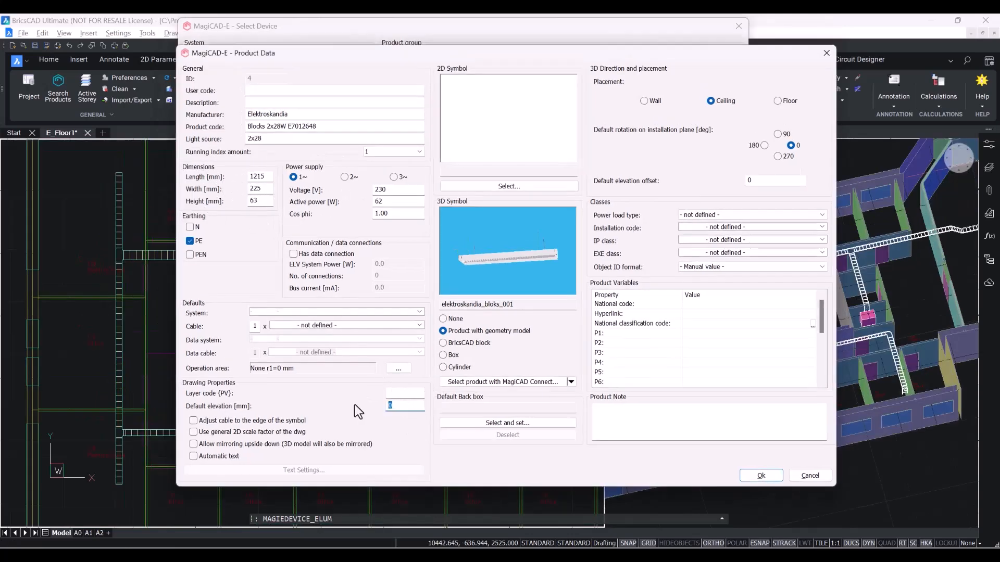
key("BackSpace")
type("2500")
Choose the 1x30W T8 U 2D symbol for the luminaire from the FIN symbol series.
left_click(501, 187)
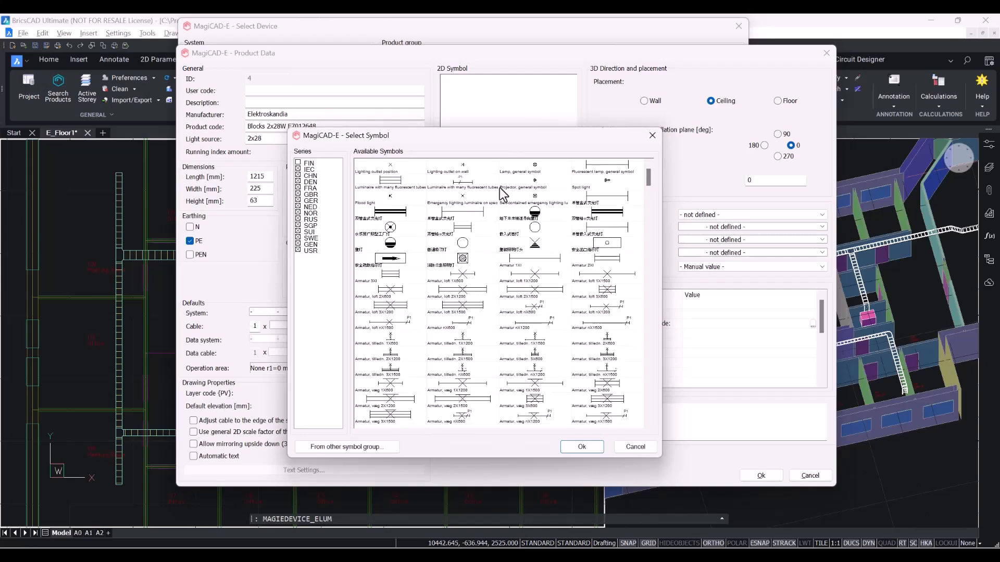
left_click(307, 167)
left_click(298, 164)
left_click(298, 168)
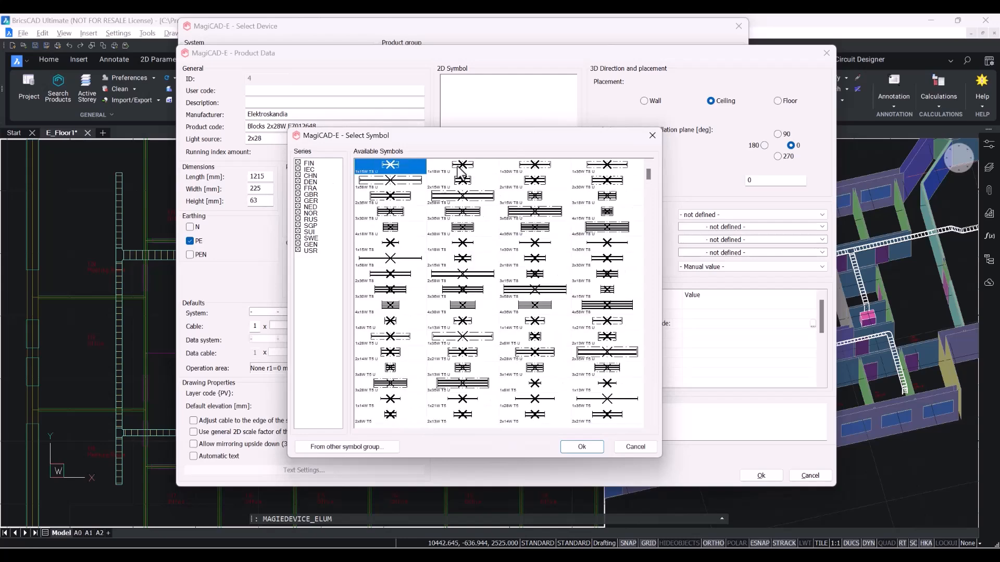
left_click(548, 169)
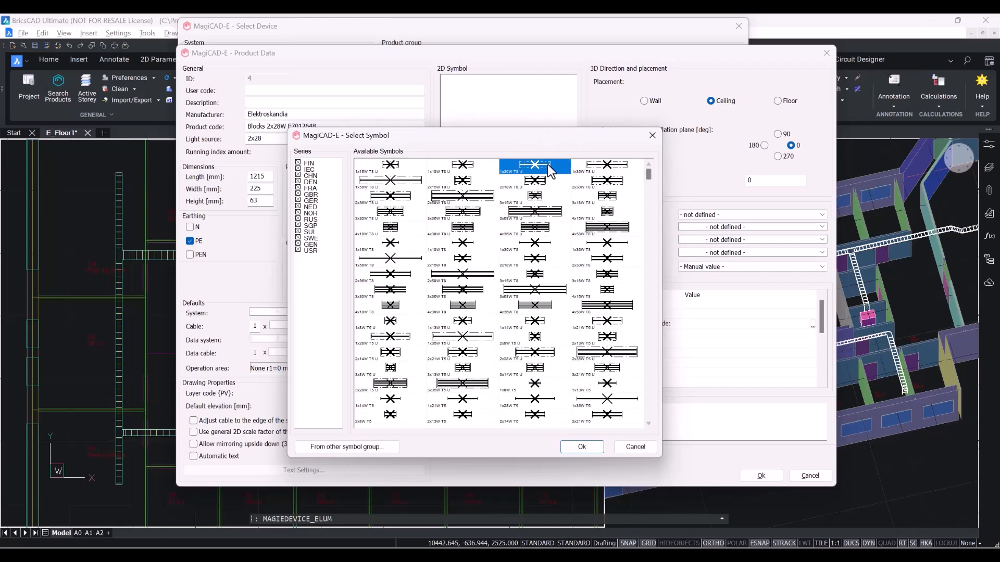
left_click(582, 448)
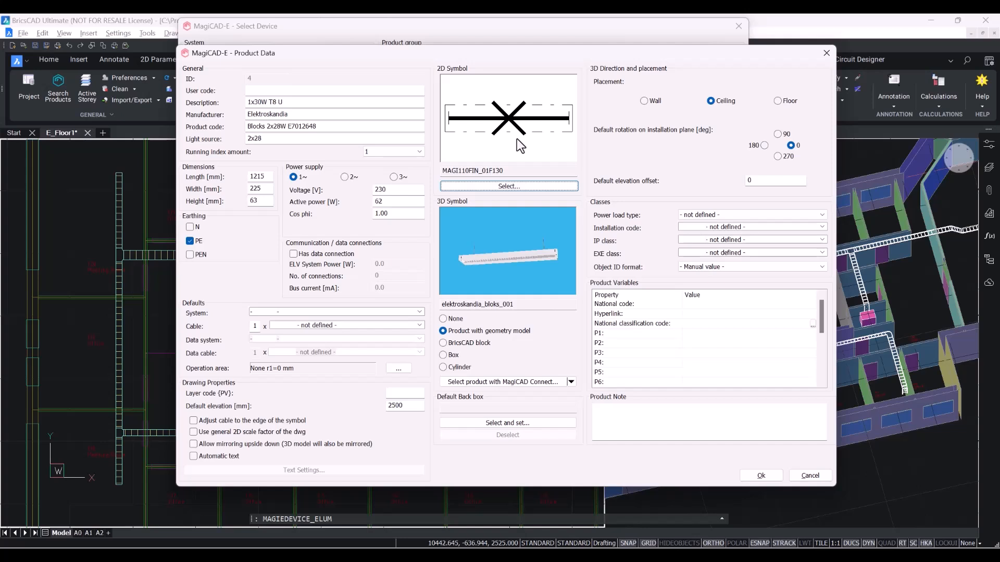
Set the product's user code to 21 and save the new luminaire product.
left_click(315, 92)
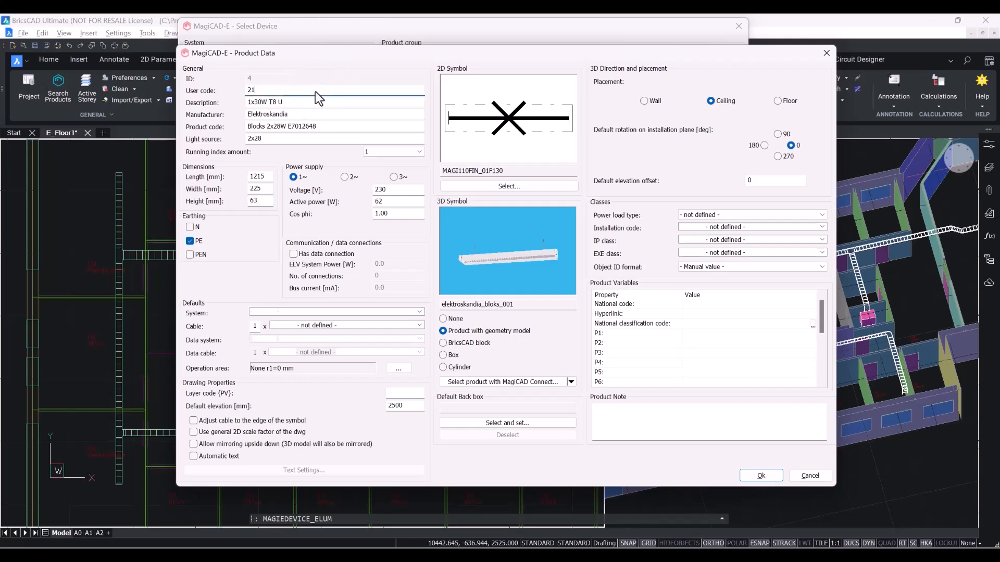
left_click(761, 475)
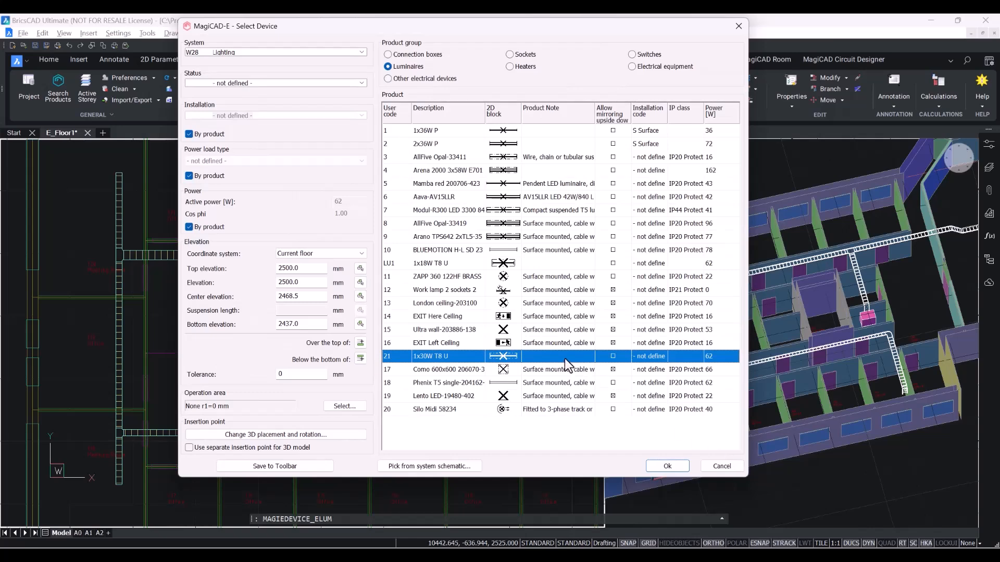
Confirm the 1x30W T8 U luminaire in the Lighting system at 2500 mm elevation for placement.
left_click(362, 53)
left_click(362, 53)
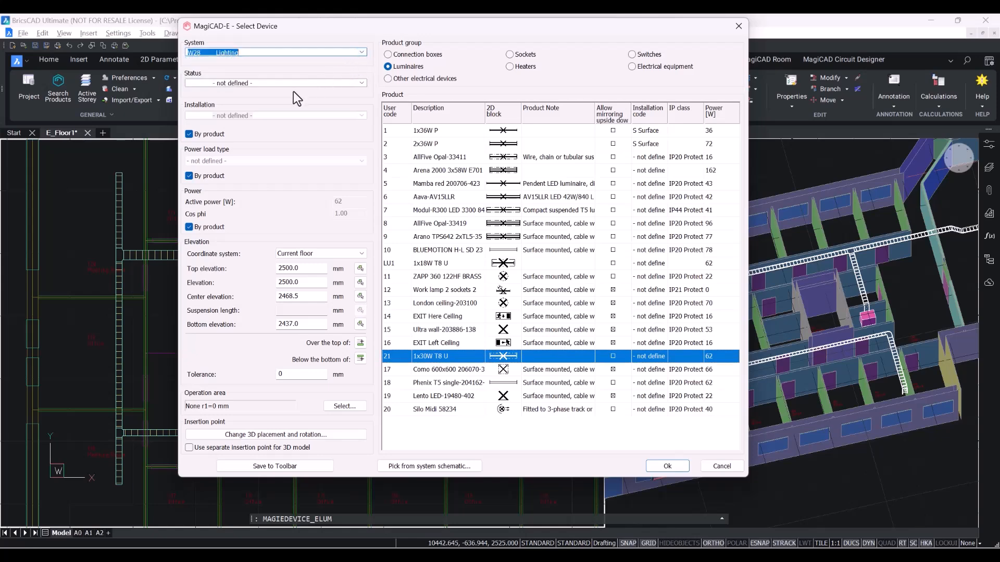
left_click(308, 282)
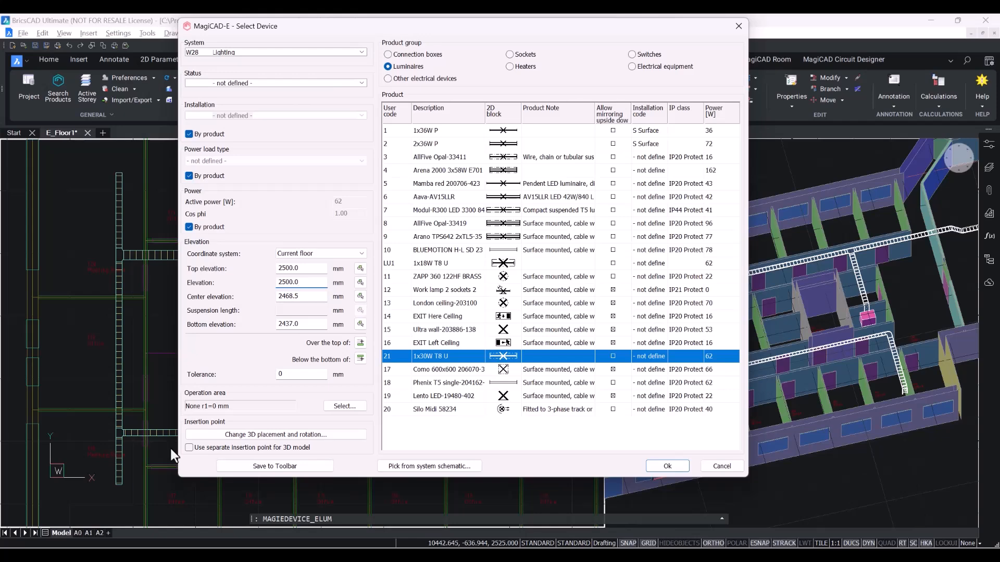
left_click(663, 467)
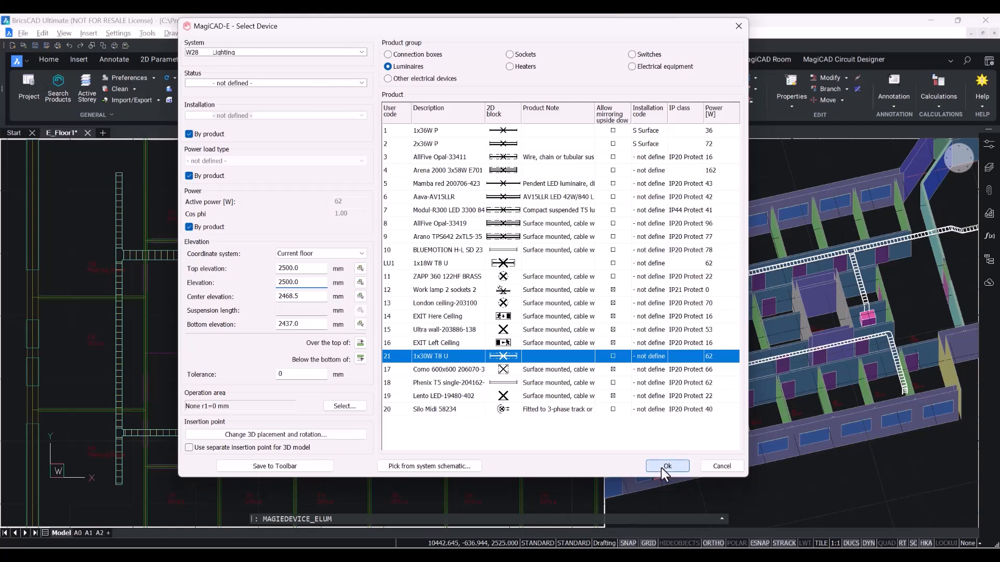
Place two 1x30W T8 U luminaires side by side in the upper rooms of the floor plan.
scroll(244, 307, "up", 4)
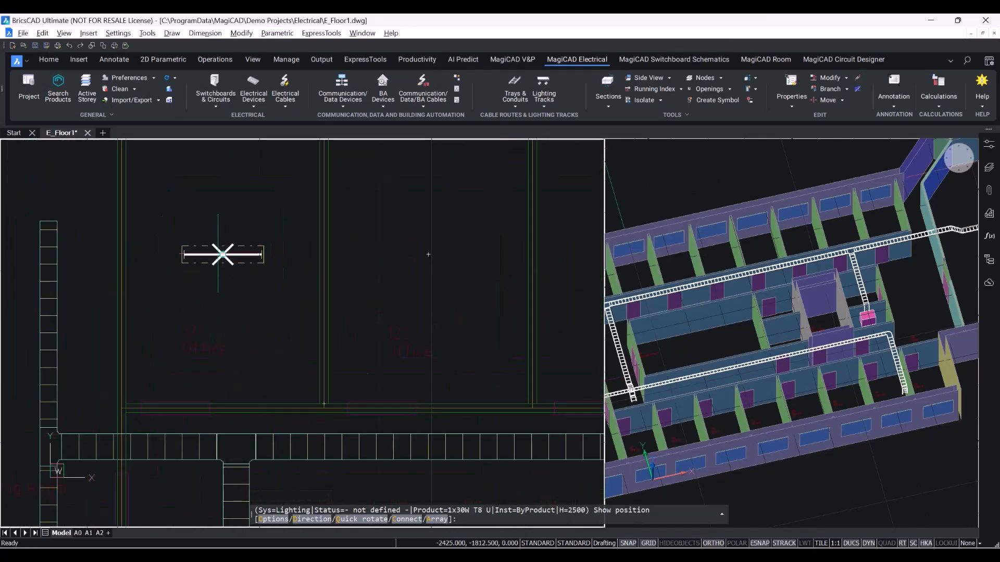
left_click(222, 254)
middle_click_drag(483, 309, 358, 311)
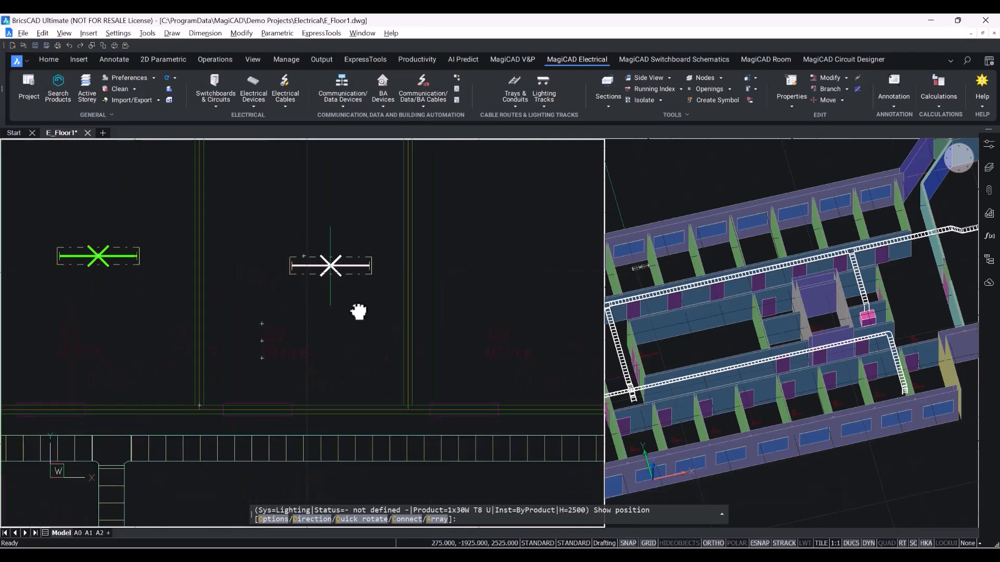
left_click(302, 256)
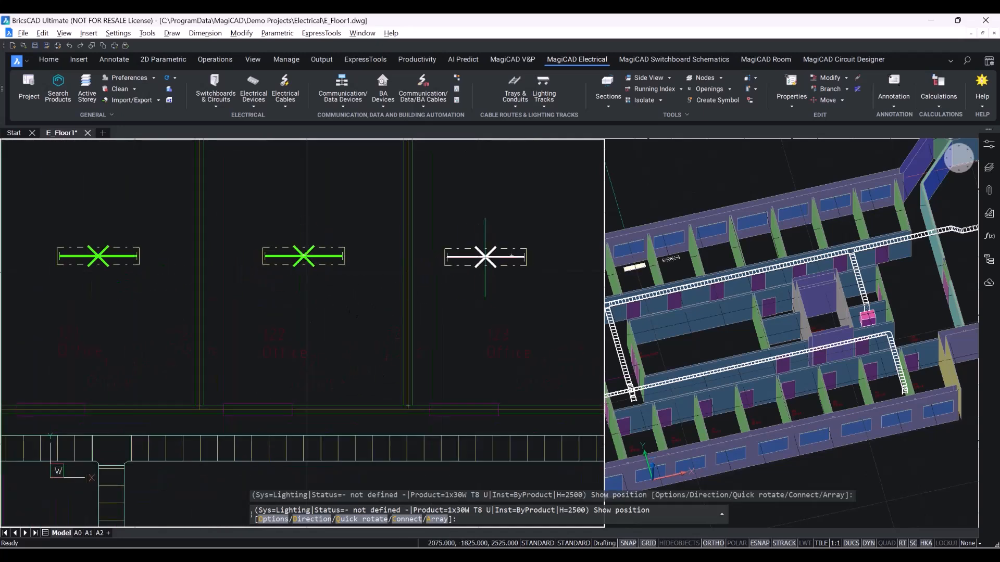
Quick-rotate the luminaire preview to vertical and rotate it back to horizontal.
middle_click_drag(495, 260, 380, 270)
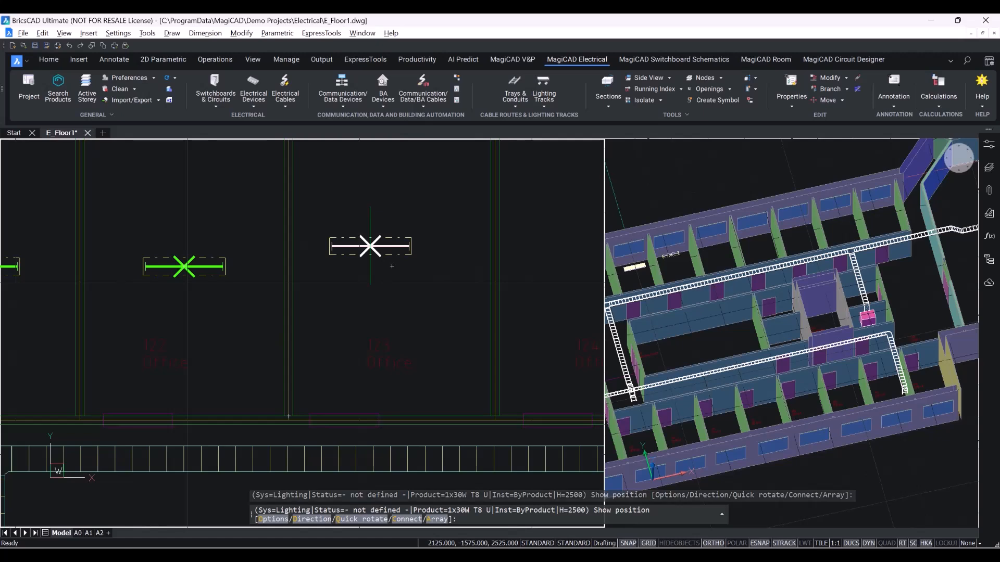
left_click(353, 519)
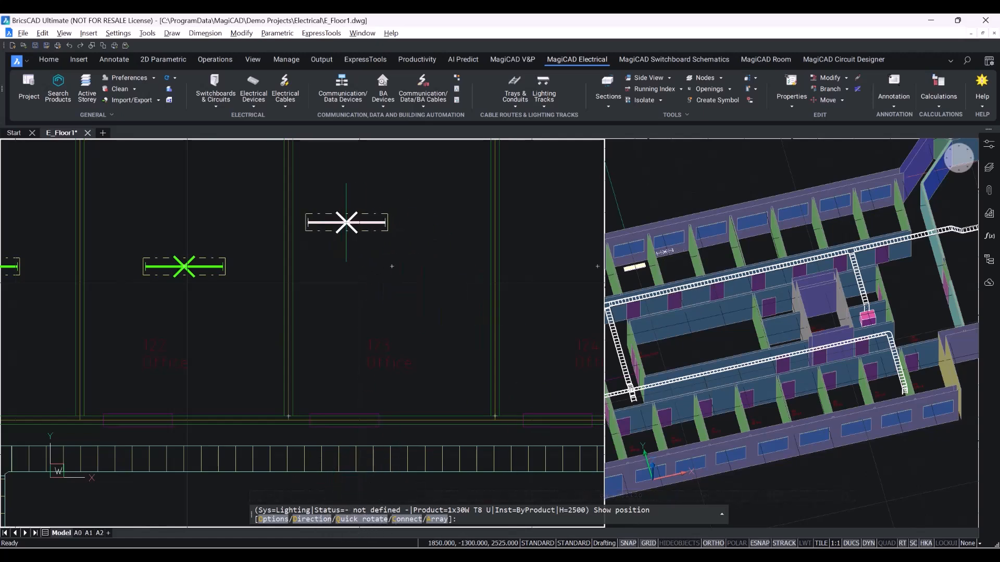
right_click(347, 224)
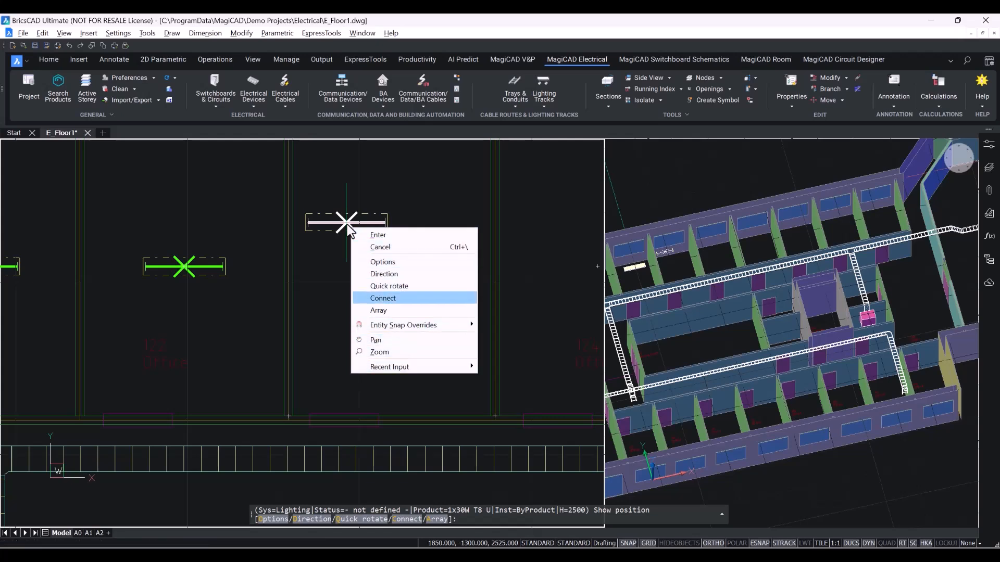
left_click(404, 286)
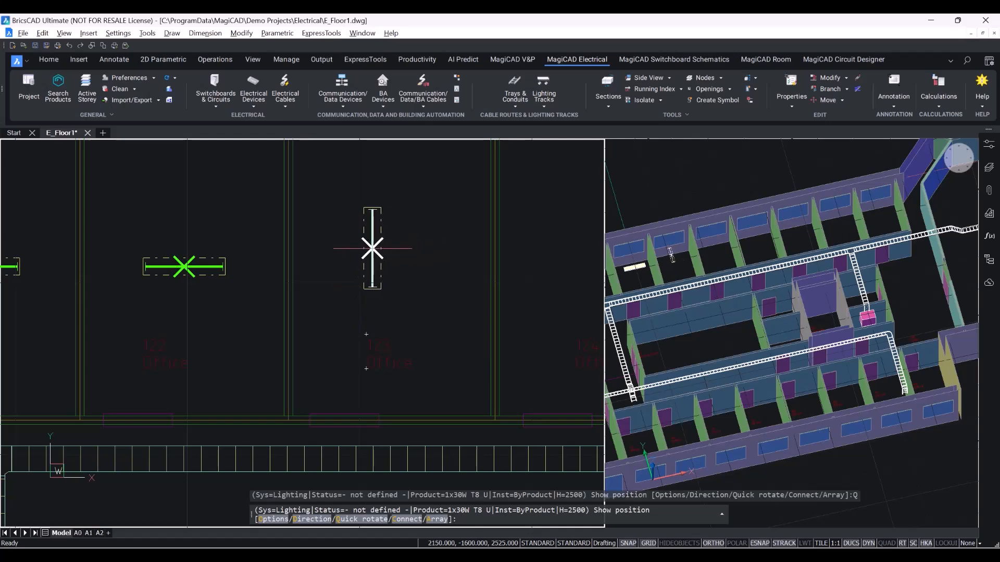
right_click(372, 249)
left_click(444, 311)
Start an array of luminaires with 2 rows and 6 columns, connecting columns.
scroll(443, 311, "down", 5)
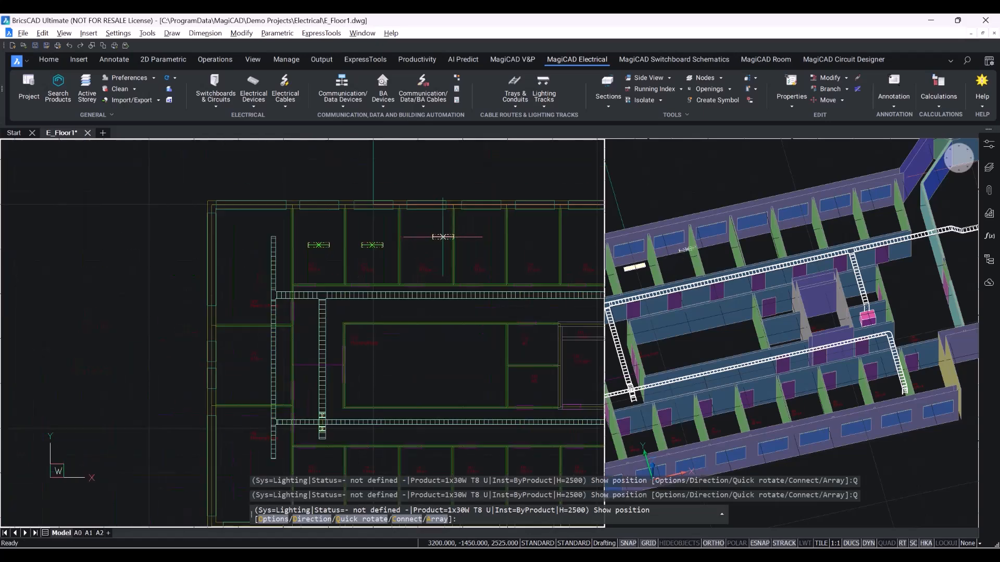
right_click(228, 243)
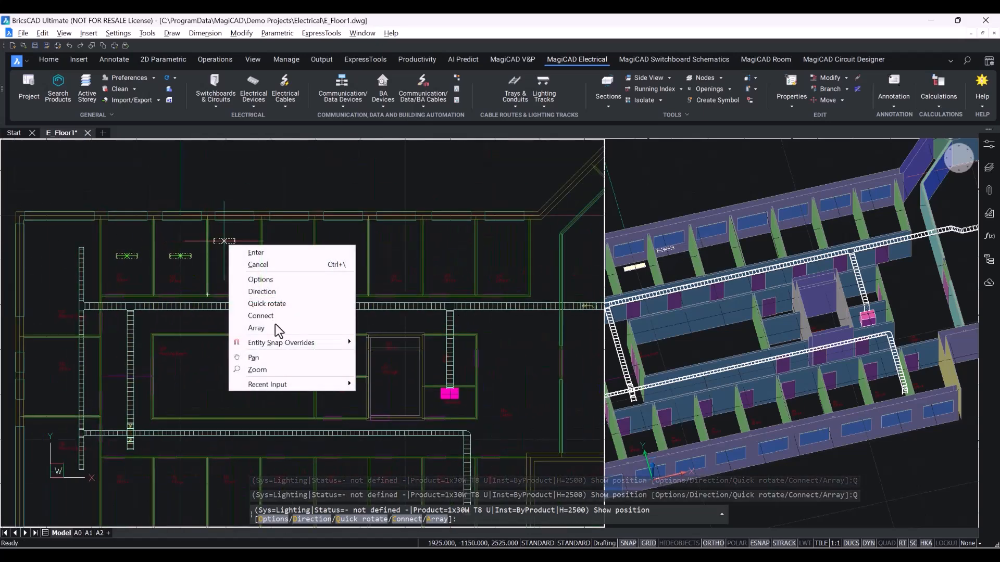
left_click(277, 327)
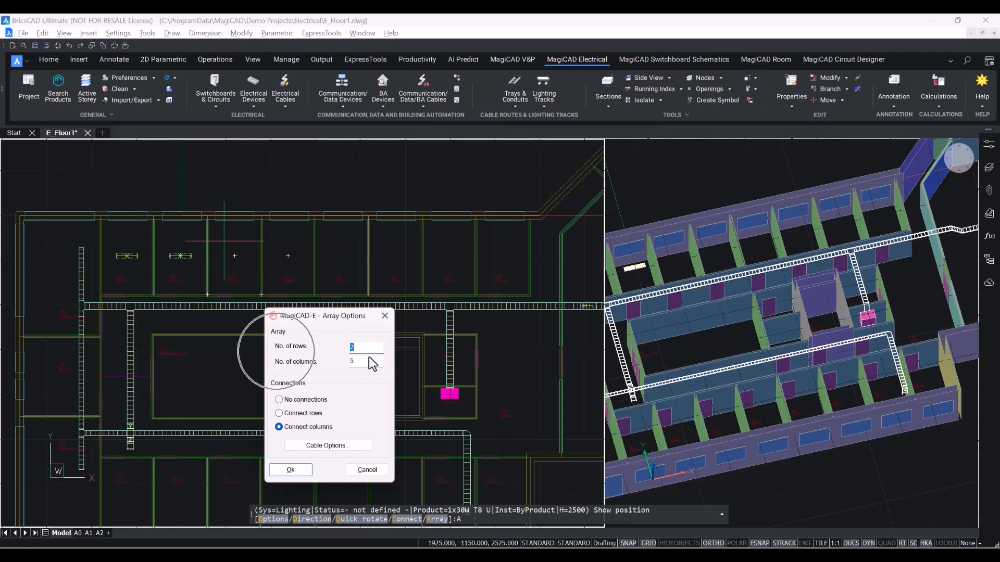
double_click(366, 361)
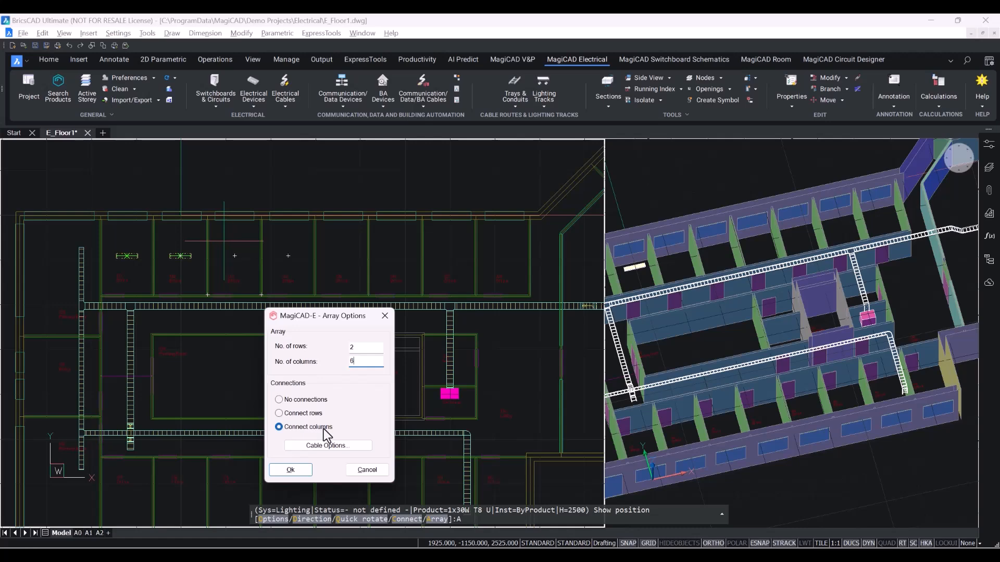
Try direct, orthogonal and curved routing options in the array's cable options before confirming them.
left_click(325, 446)
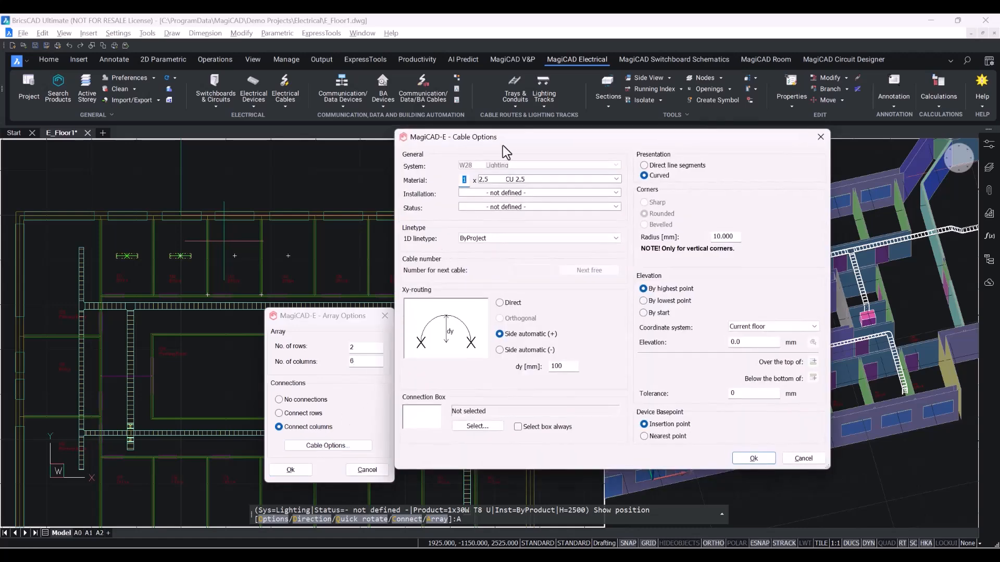
mouse_move(503, 146)
left_mouse_down()
mouse_move(446, 157)
mouse_move(522, 146)
left_mouse_up()
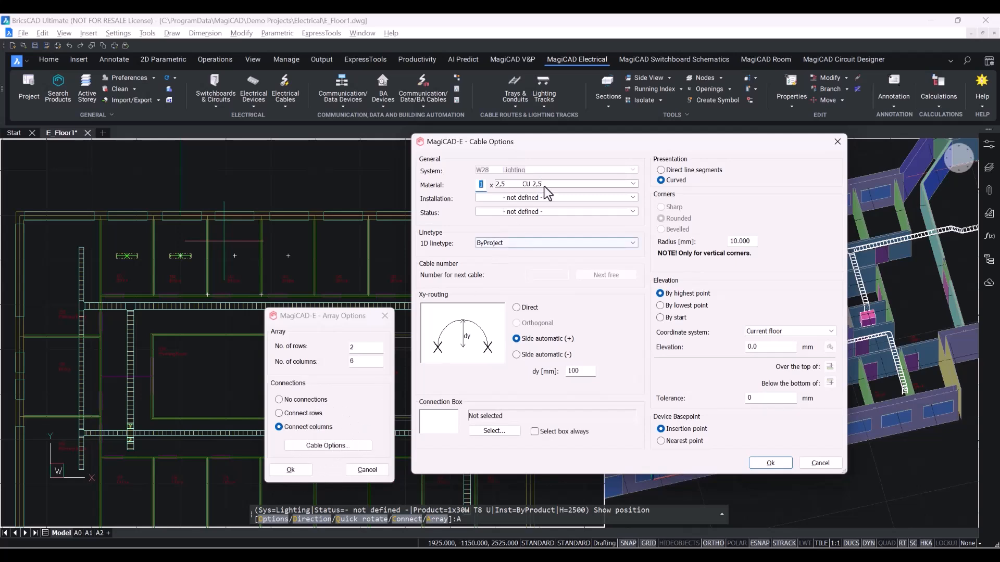
key("ctrl")
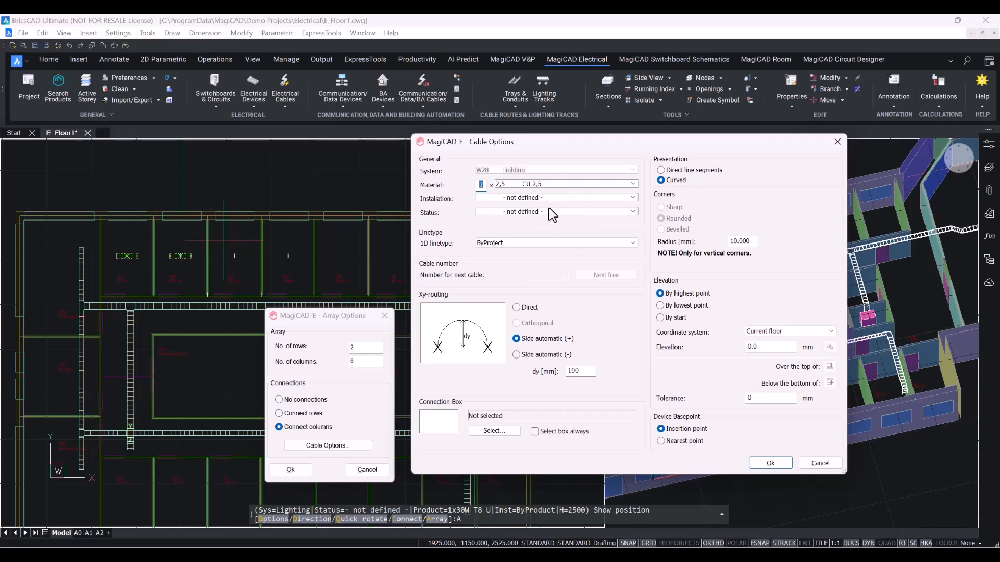
left_click(661, 171)
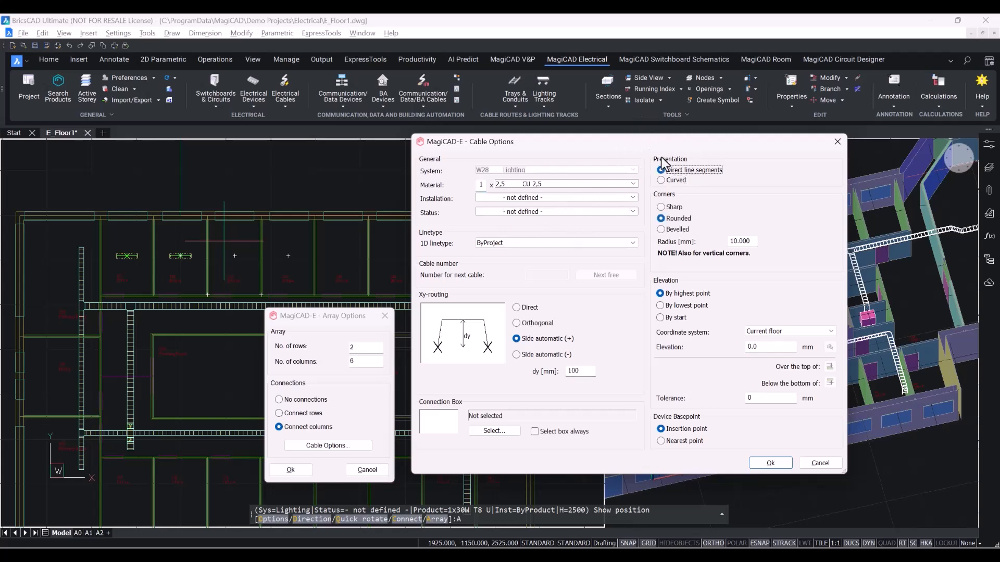
left_click(517, 324)
left_click(517, 339)
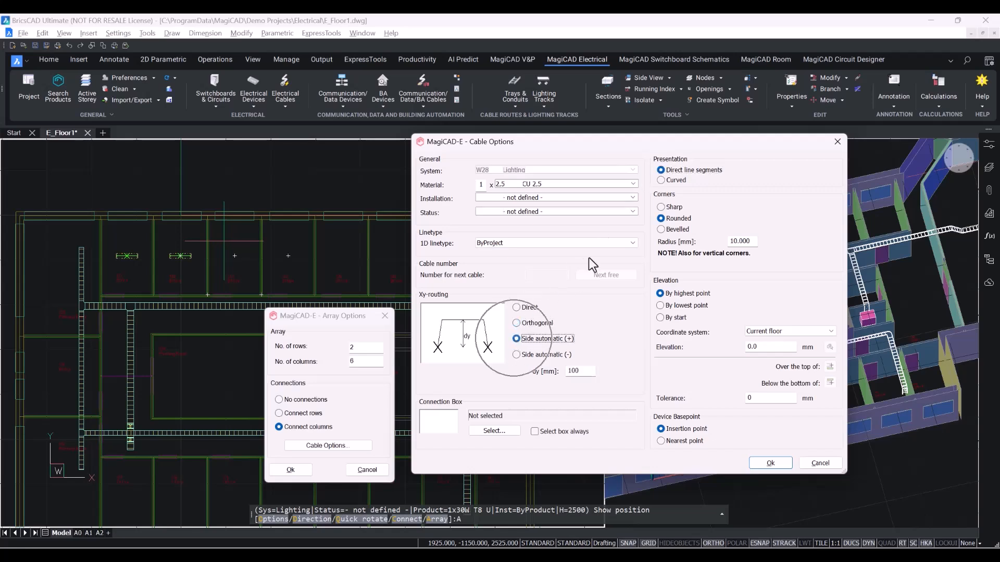
left_click(661, 181)
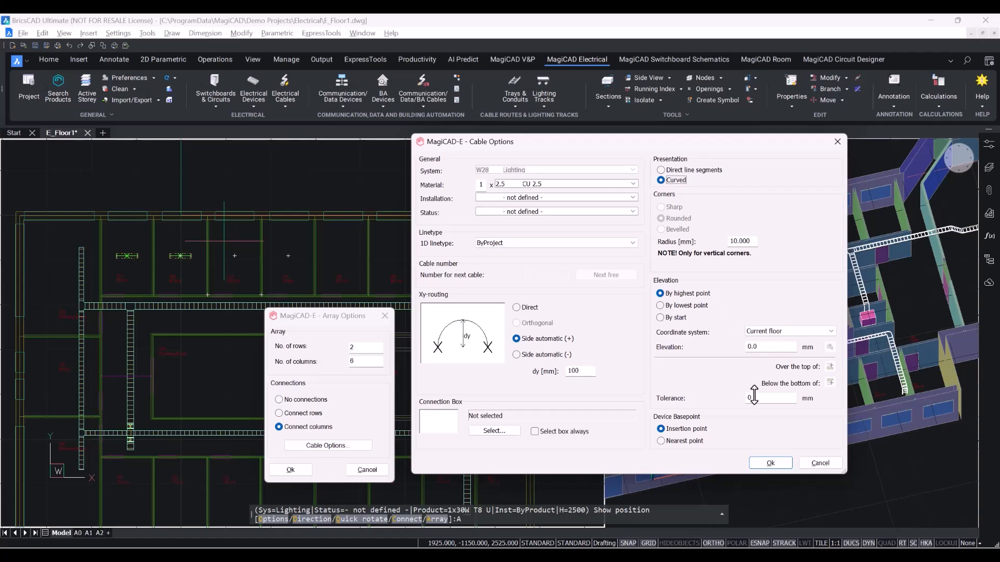
left_click(773, 464)
Confirm the array and span it across the upper row of rooms by picking two corners, then end placement.
left_click(291, 469)
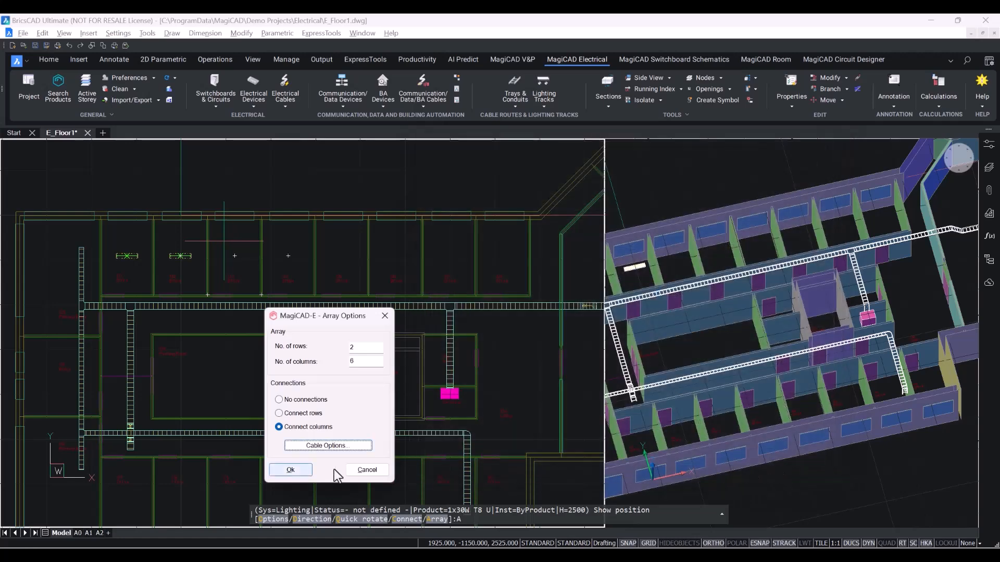
scroll(243, 223, "up", 3)
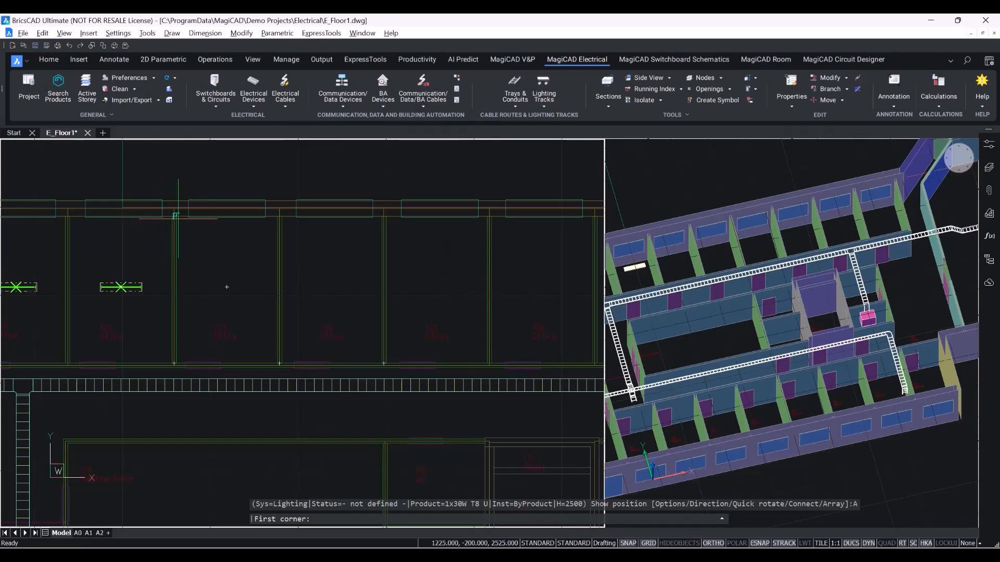
scroll(172, 208, "up", 4)
left_click(169, 207)
scroll(195, 219, "down", 3)
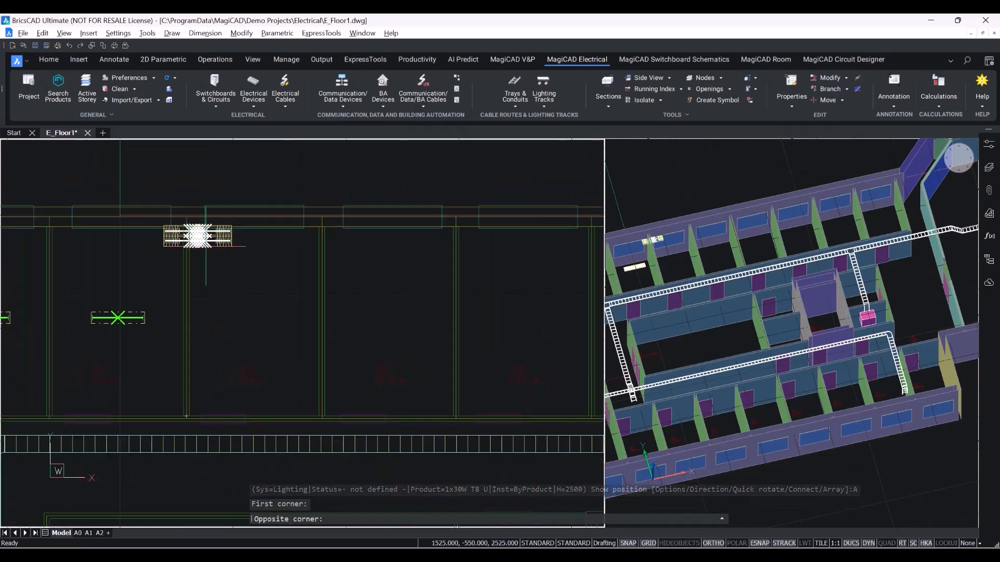
scroll(385, 312, "down", 4)
middle_click_drag(319, 230, 179, 216)
scroll(416, 312, "up", 4)
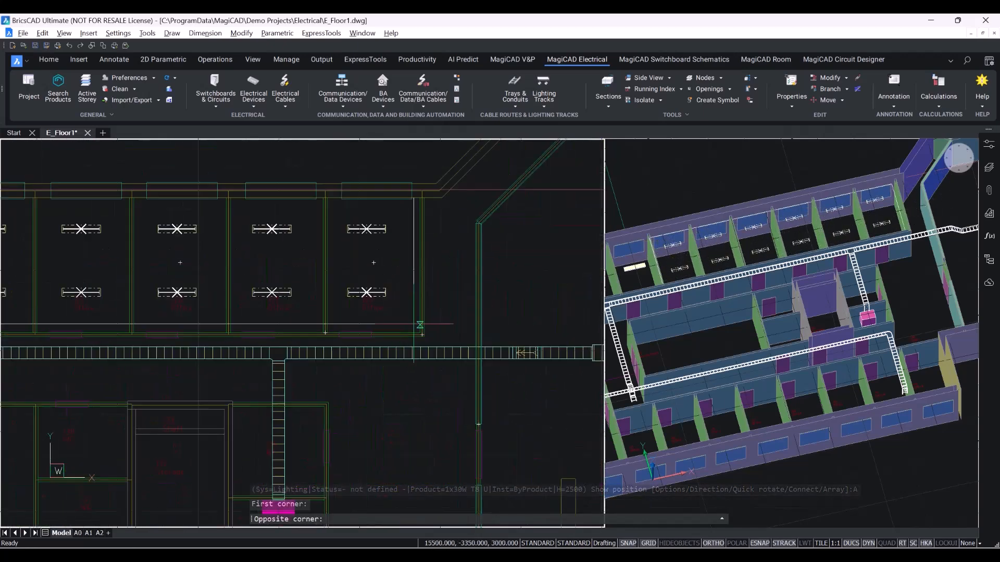
left_click(414, 337)
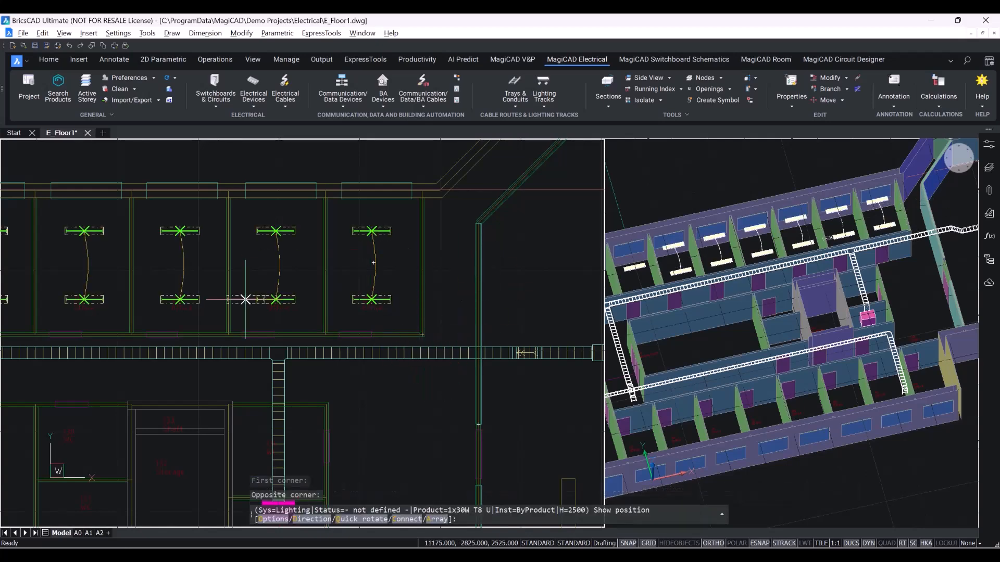
key("Escape")
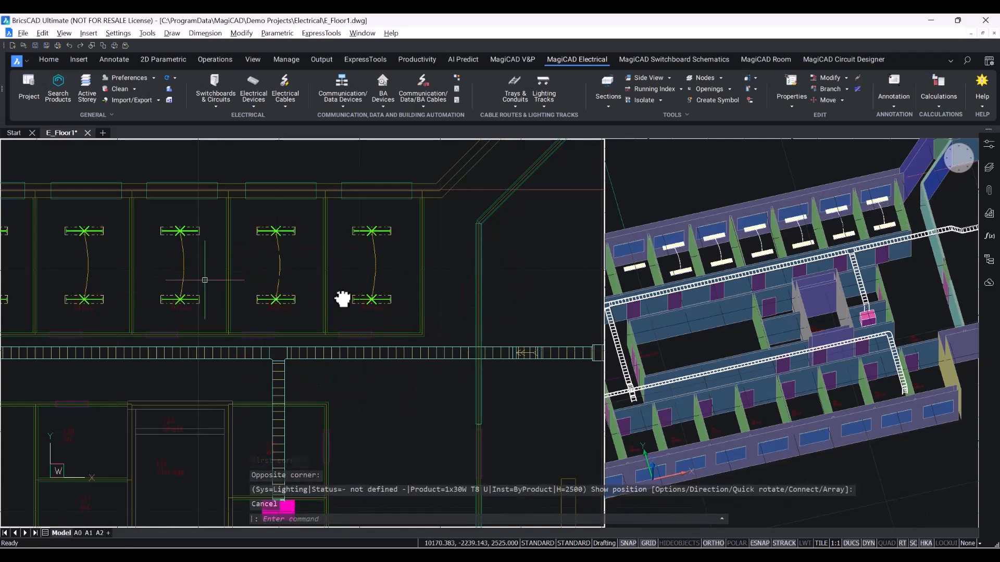
scroll(341, 295, "down", 3)
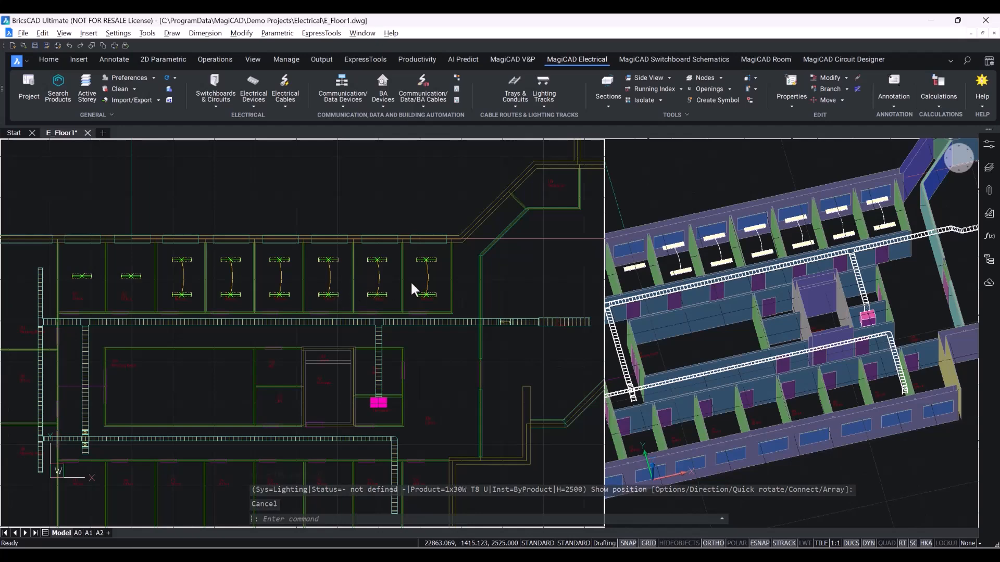
middle_click_drag(679, 267, 774, 278)
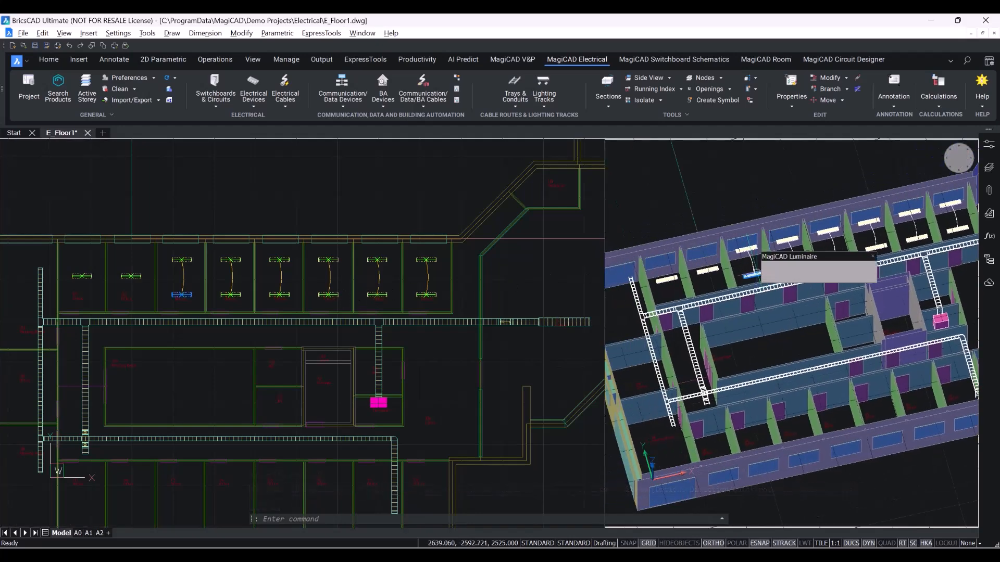
scroll(775, 277, "up", 6)
scroll(775, 277, "down", 8)
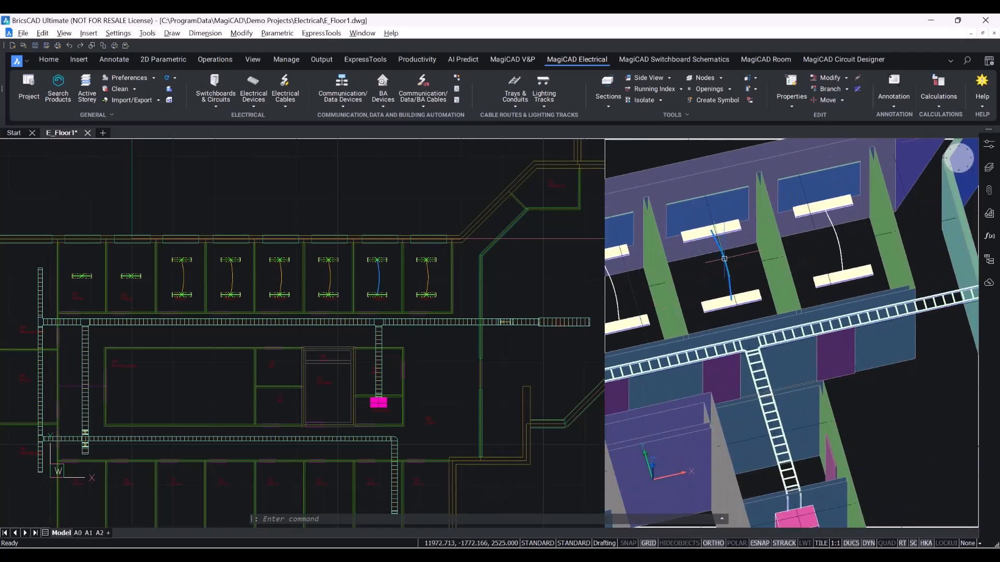
scroll(844, 284, "down", 5)
scroll(844, 284, "up", 3)
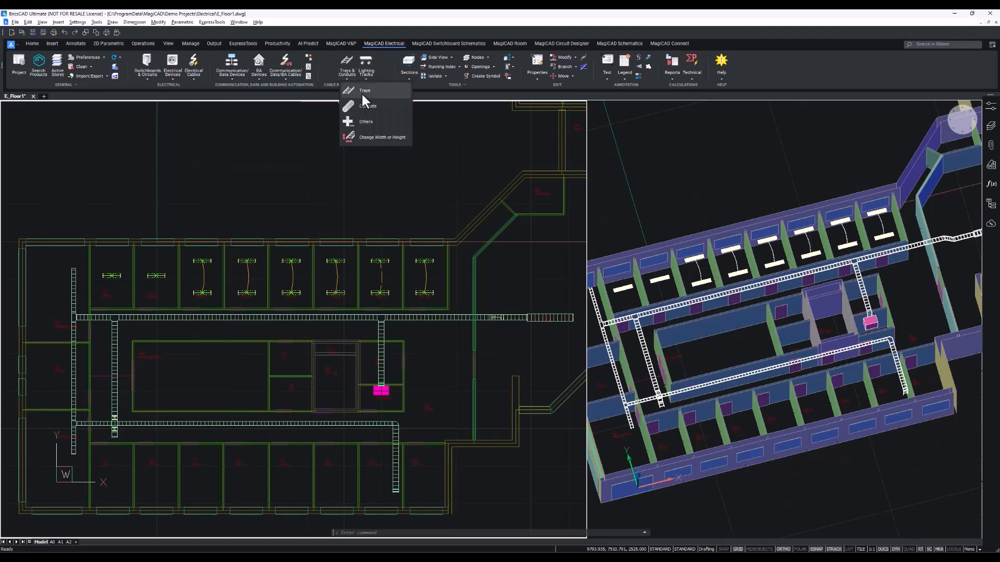
Start routing a cable tray and open its Cable Tray Options, setting the alignment to Left.
left_click(361, 94)
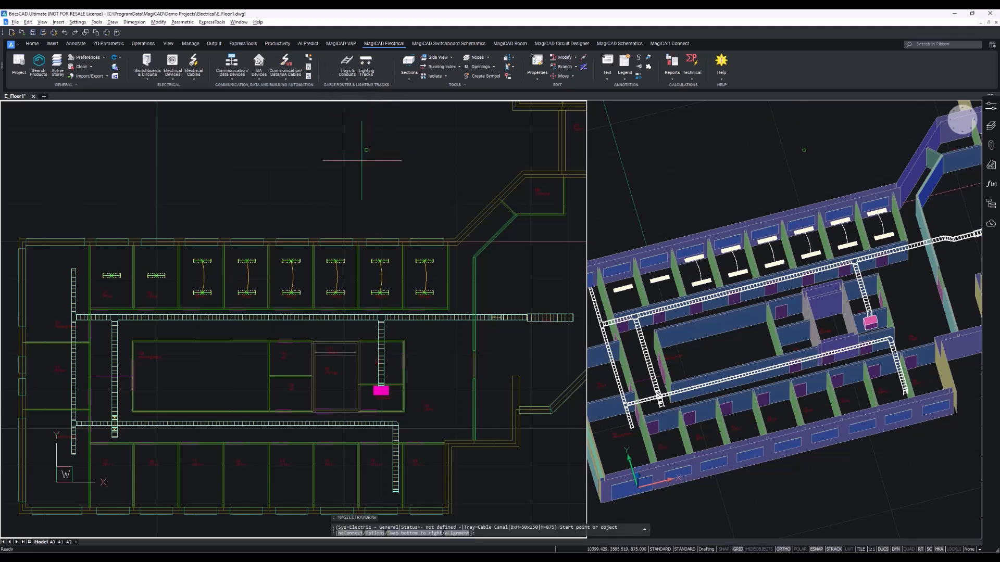
right_click(306, 184)
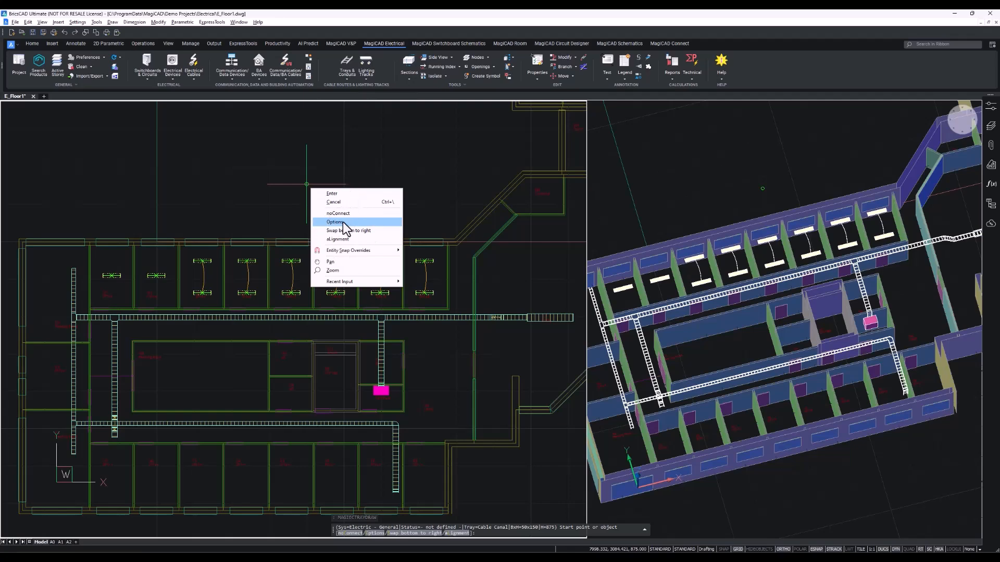
left_click(343, 221)
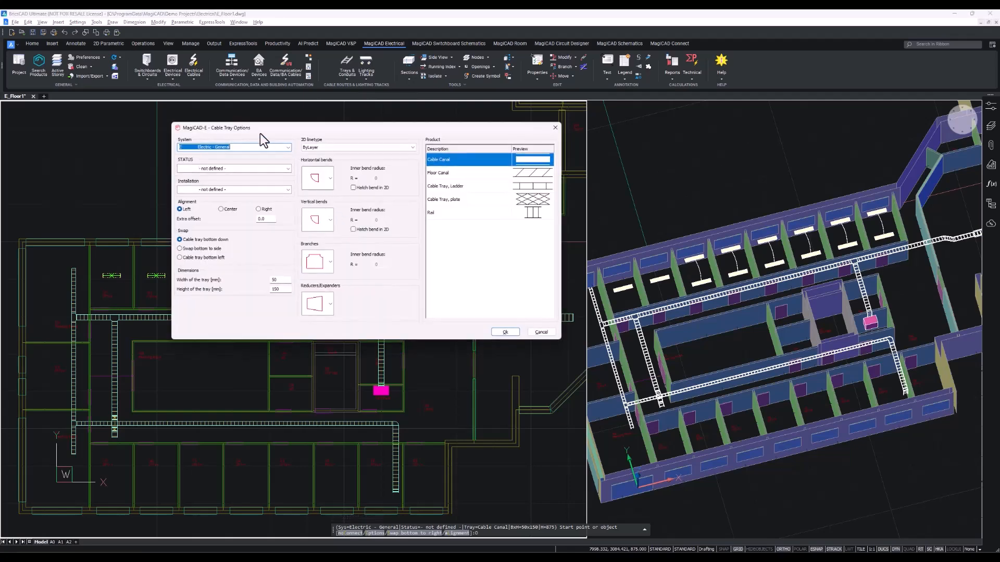
left_click_drag(261, 133, 258, 126)
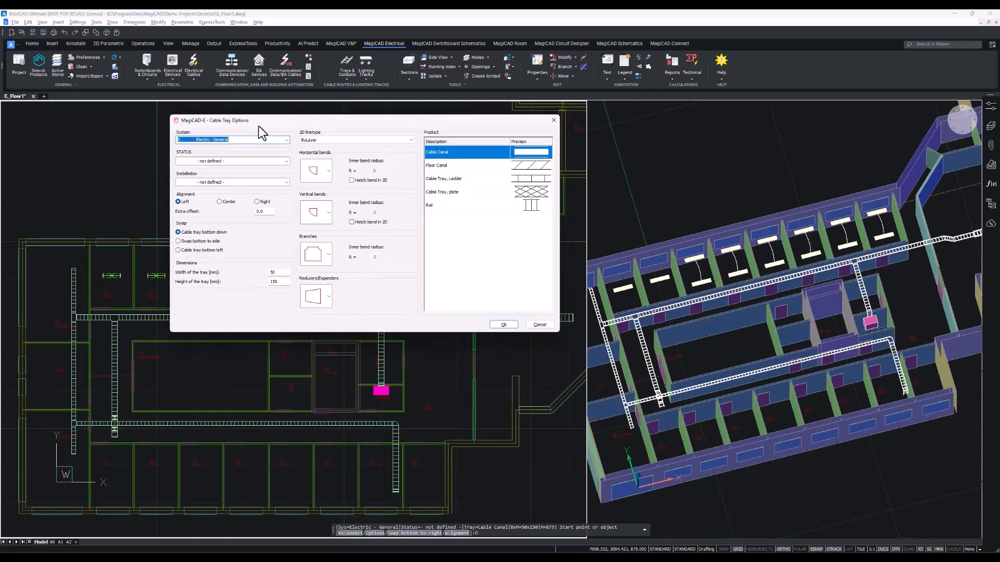
left_click(188, 205)
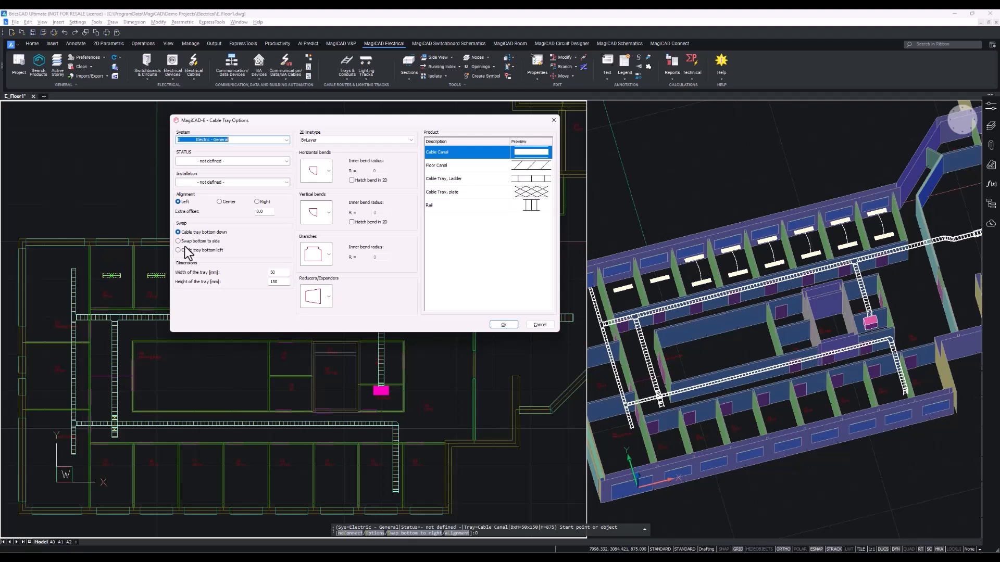
Confirm the cable tray options, pick the tray's start point and accept its elevation settings.
left_click(503, 324)
scroll(508, 330, "up", 5)
scroll(197, 279, "up", 3)
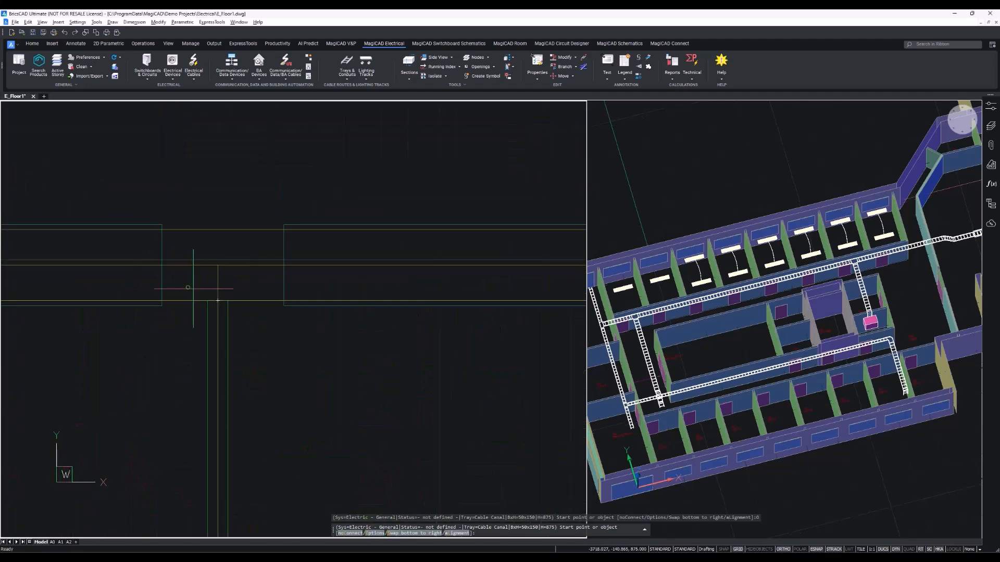
left_click(237, 304)
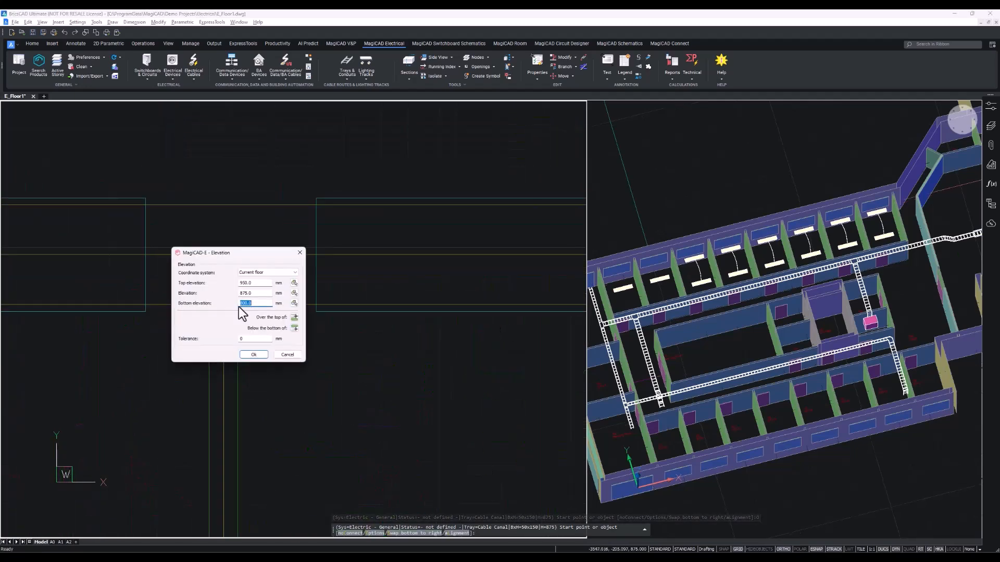
left_click(256, 304)
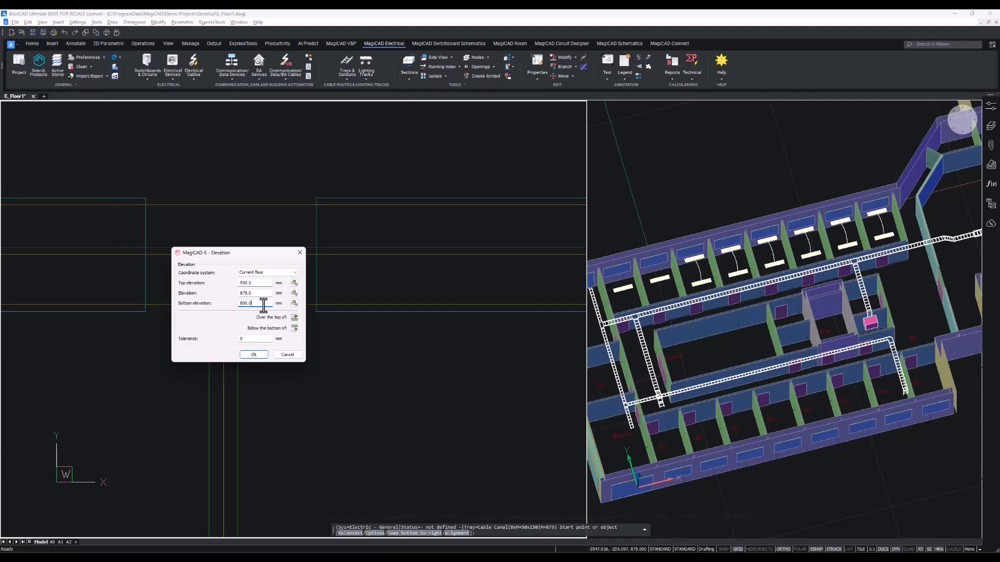
left_click(248, 306)
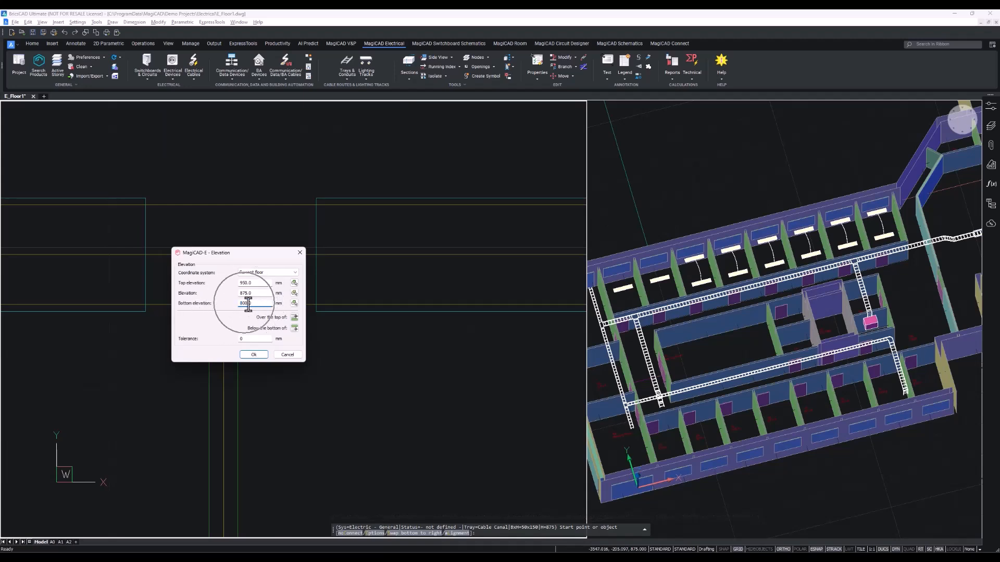
left_click(254, 354)
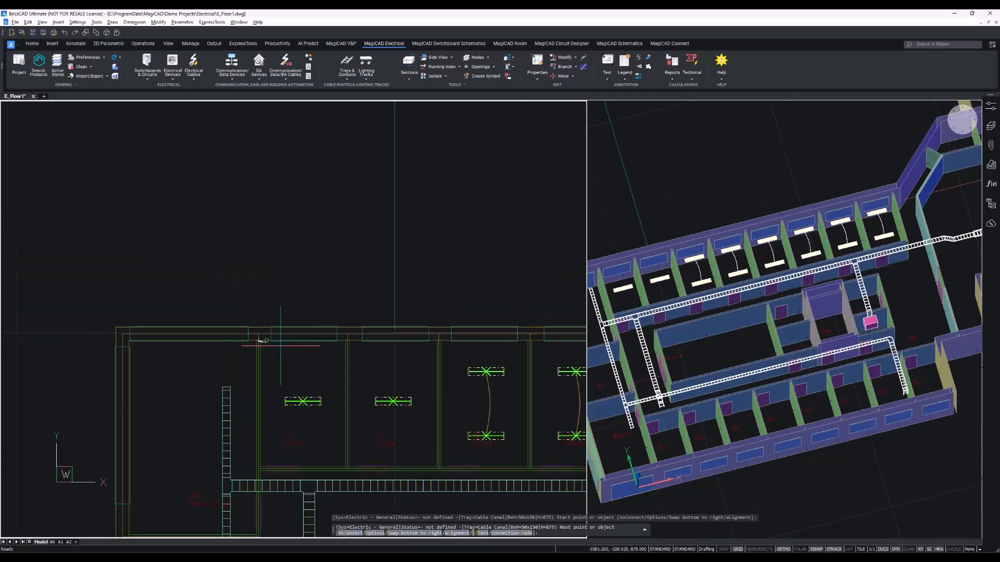
Route the cable canal along the upper rooms' wall to its end point and finish routing.
scroll(280, 345, "up", 6)
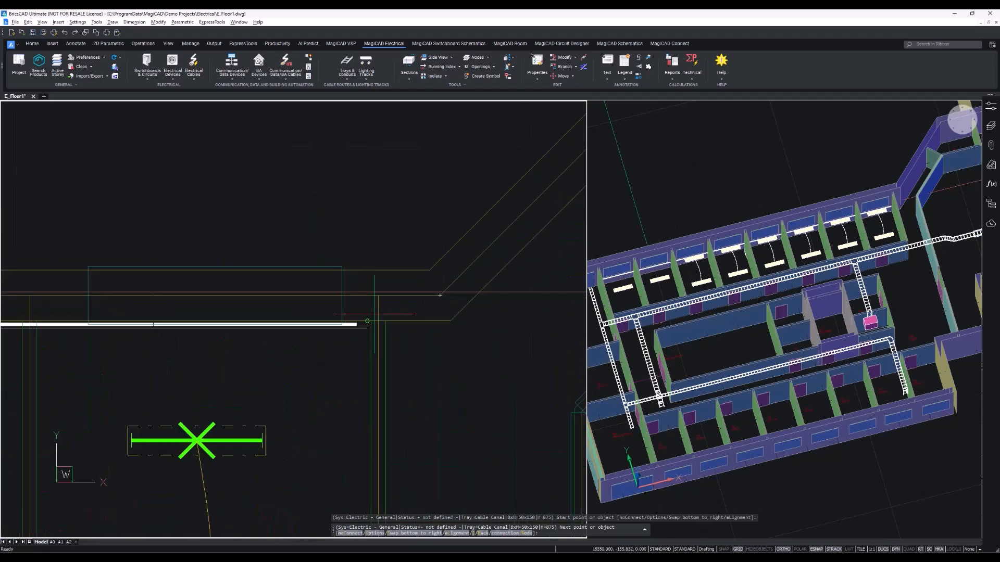
scroll(374, 314, "up", 1)
scroll(373, 337, "down", 4)
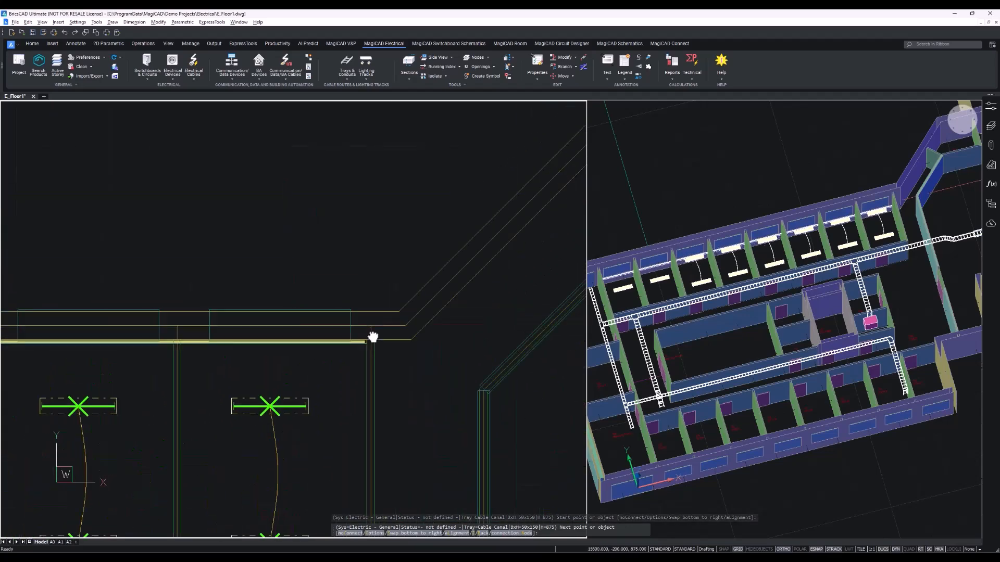
middle_click_drag(373, 337, 400, 335)
left_click(394, 338)
key("Escape")
Start placing a socket and review the product data of the S4.1 To Cable Canal socket.
middle_click_drag(175, 316, 381, 291)
scroll(381, 292, "down", 7)
scroll(125, 293, "up", 3)
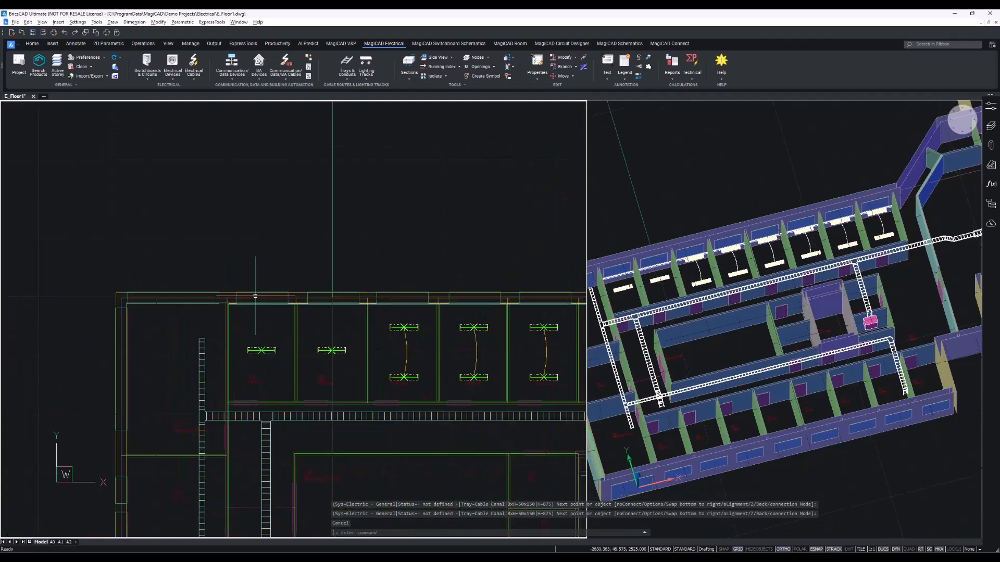
scroll(255, 295, "up", 3)
scroll(223, 364, "up", 2)
middle_click_drag(482, 419, 373, 337)
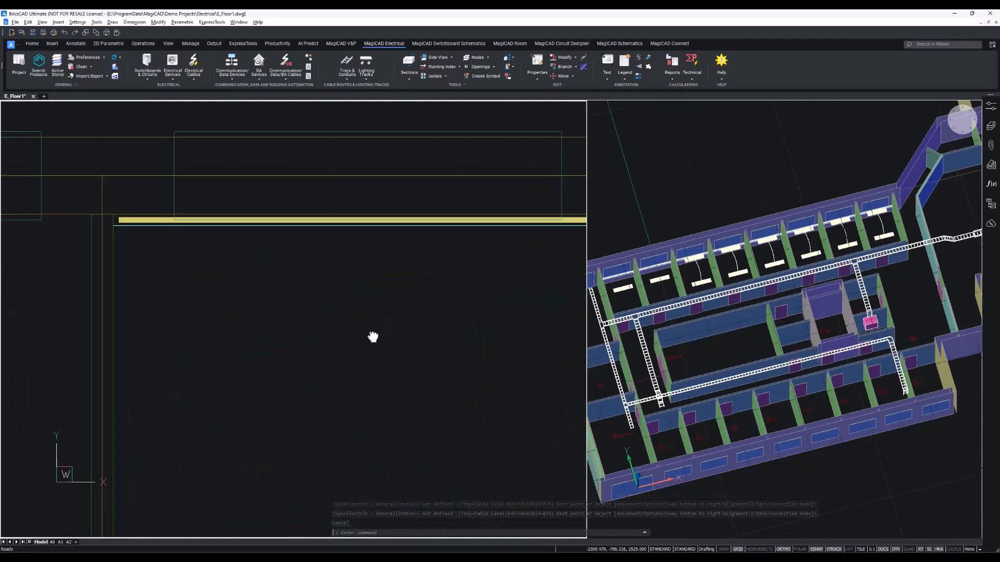
scroll(156, 307, "down", 3)
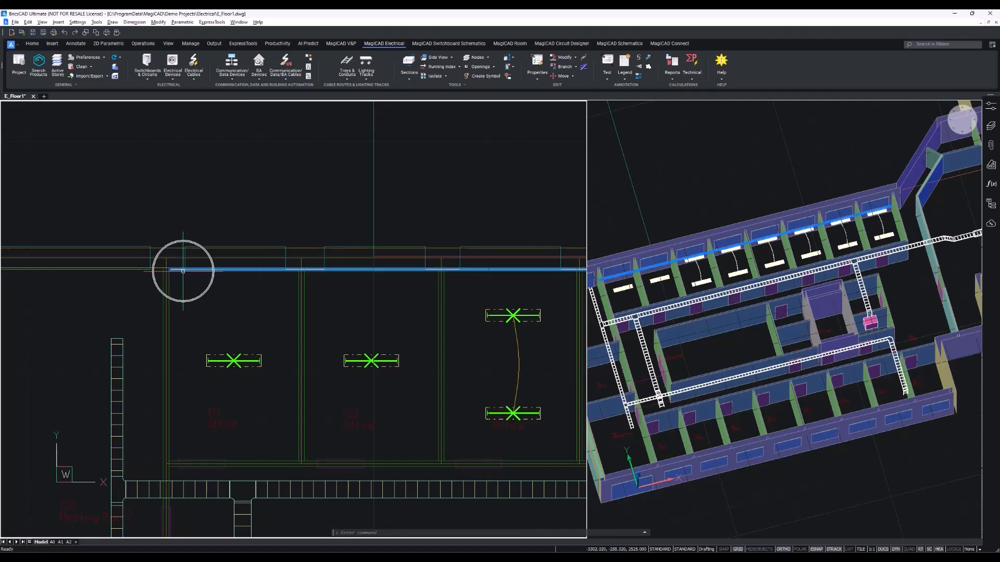
left_click(167, 74)
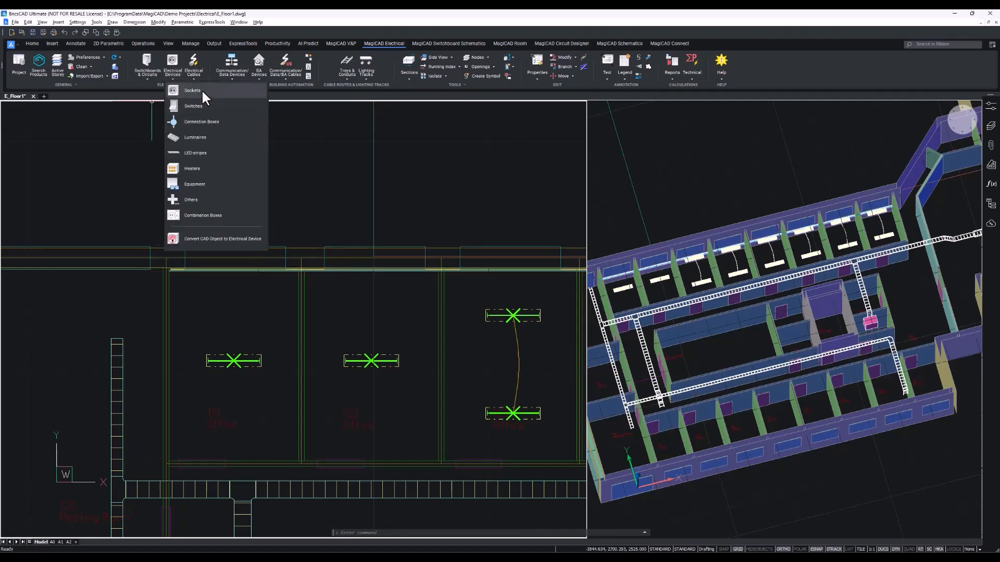
left_click(202, 90)
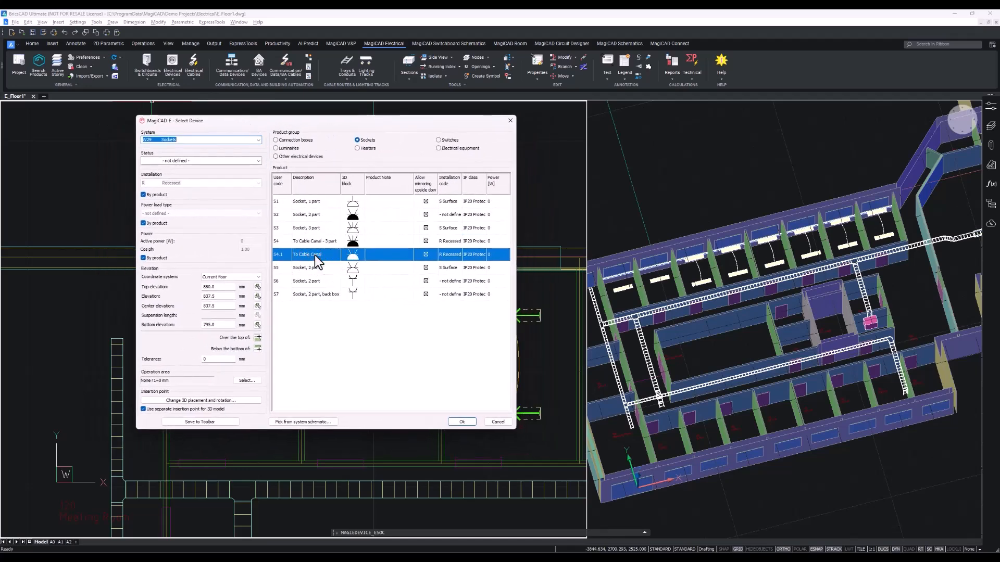
right_click(329, 257)
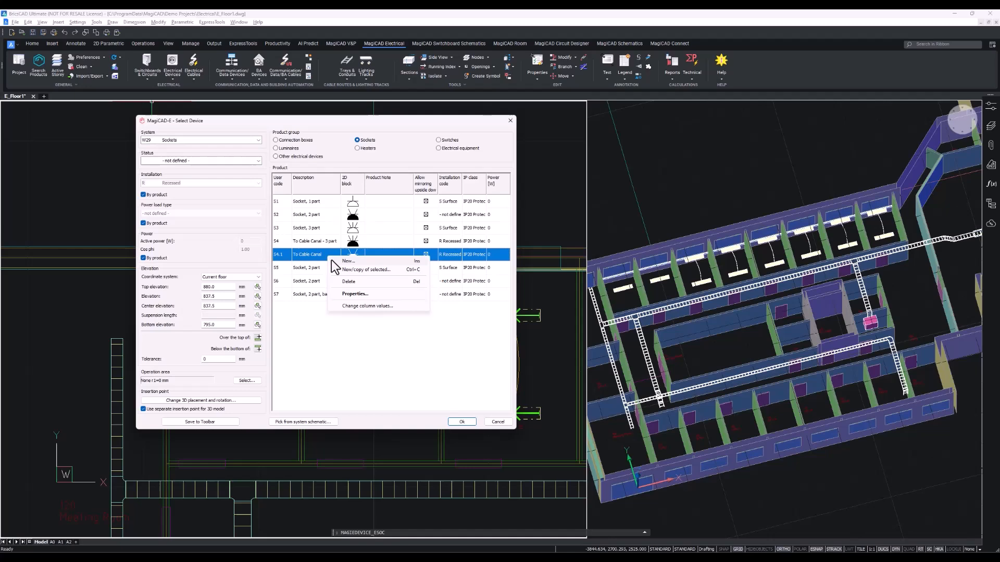
left_click(357, 293)
left_click_drag(333, 297, 363, 297)
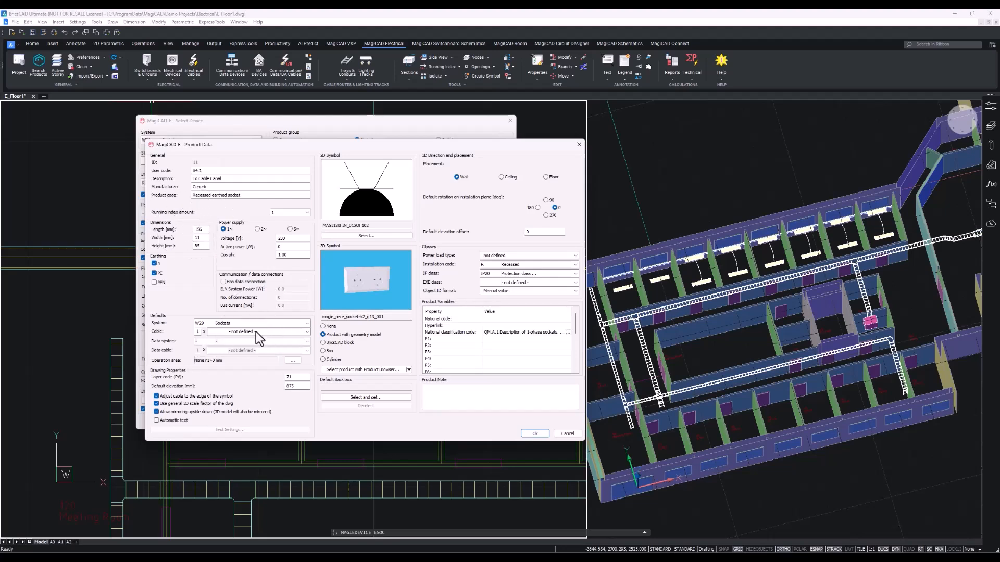
left_click(536, 435)
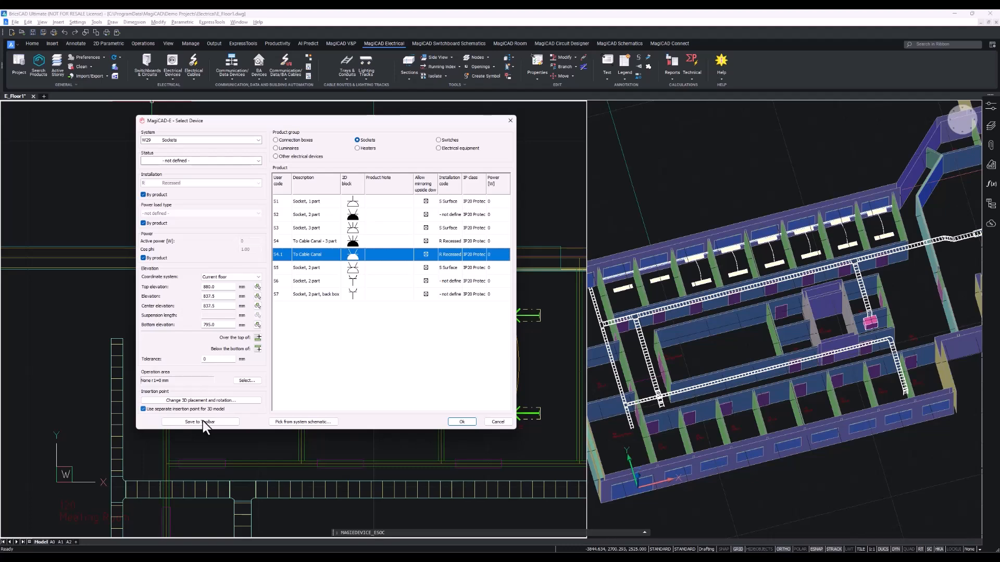
Take the socket's elevation from the cable canal and confirm the device selection.
left_click(257, 296)
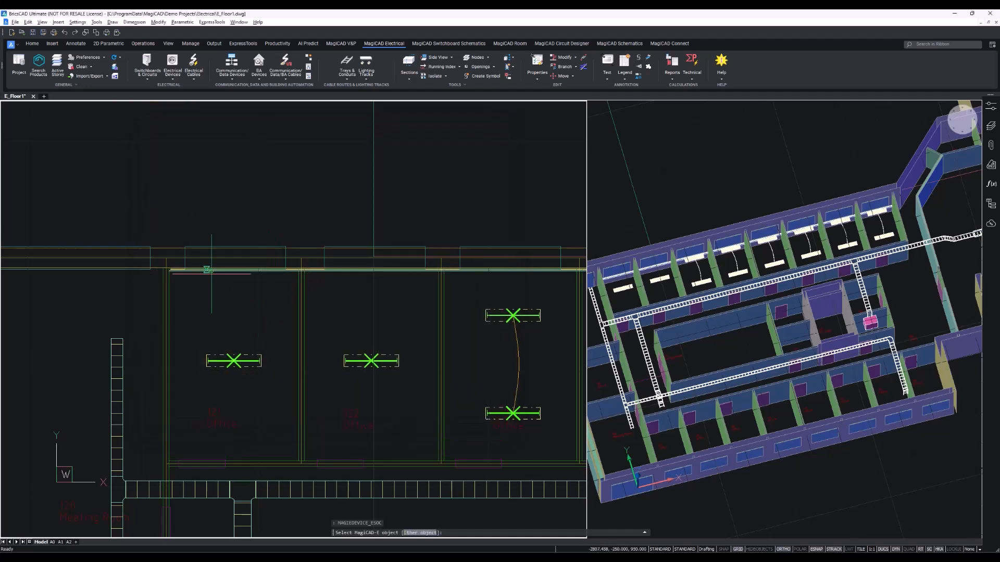
scroll(177, 258, "up", 5)
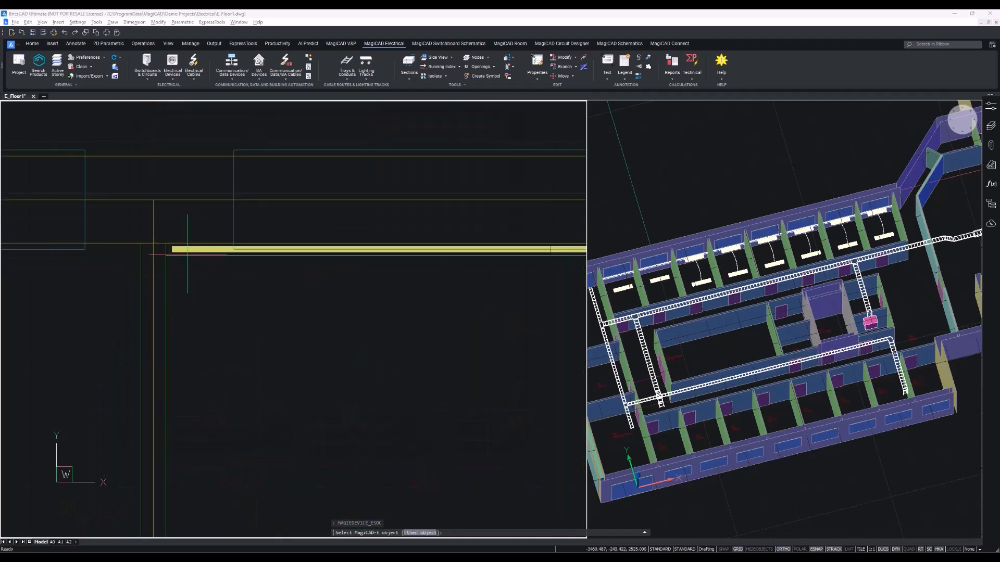
left_click(187, 251)
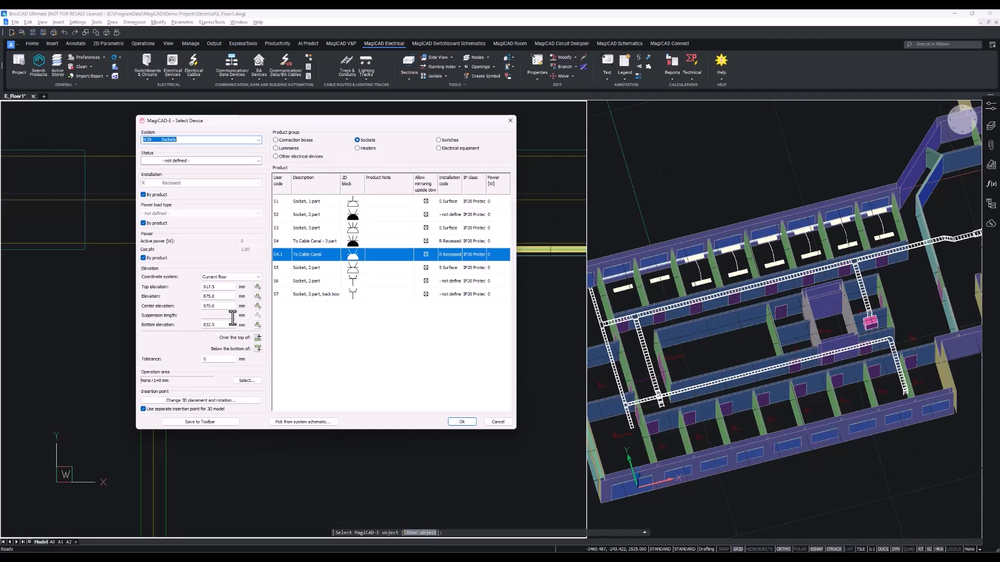
left_click(467, 422)
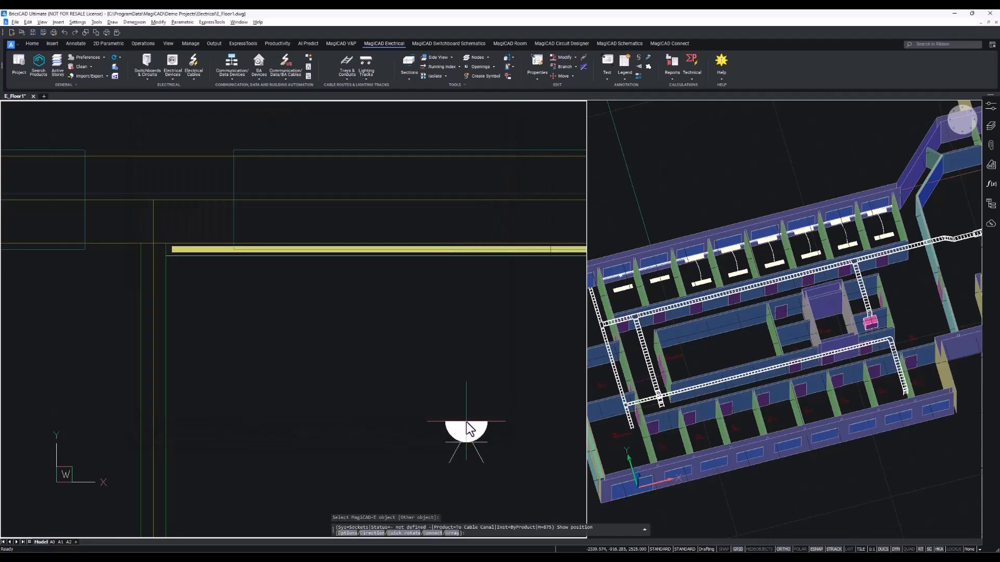
Place the first socket on the lower edge of the cable canal.
scroll(191, 256, "up", 7)
middle_click_drag(190, 257, 261, 278)
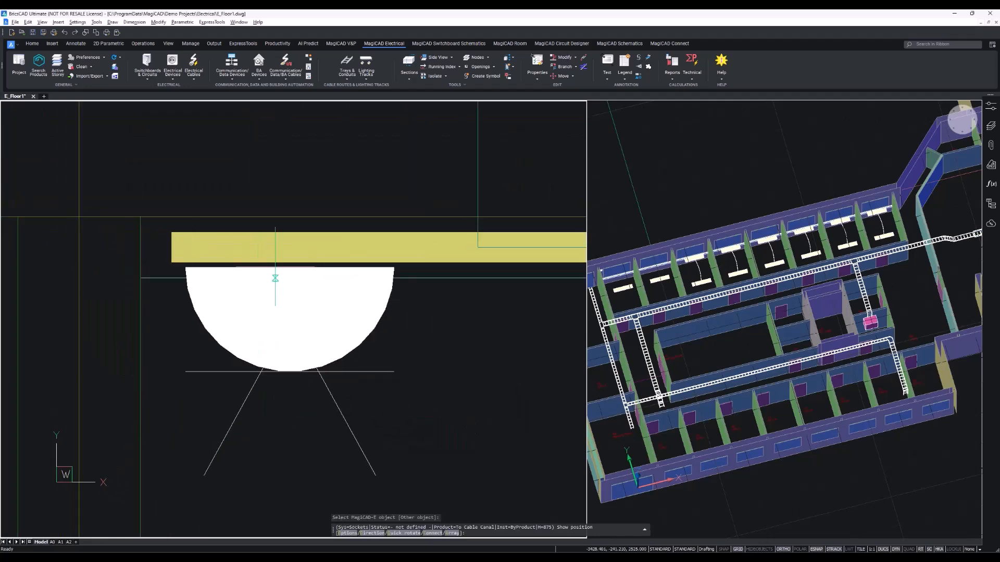
scroll(275, 311, "down", 3)
middle_click_drag(297, 331, 283, 325)
scroll(252, 306, "up", 1)
scroll(252, 305, "up", 5)
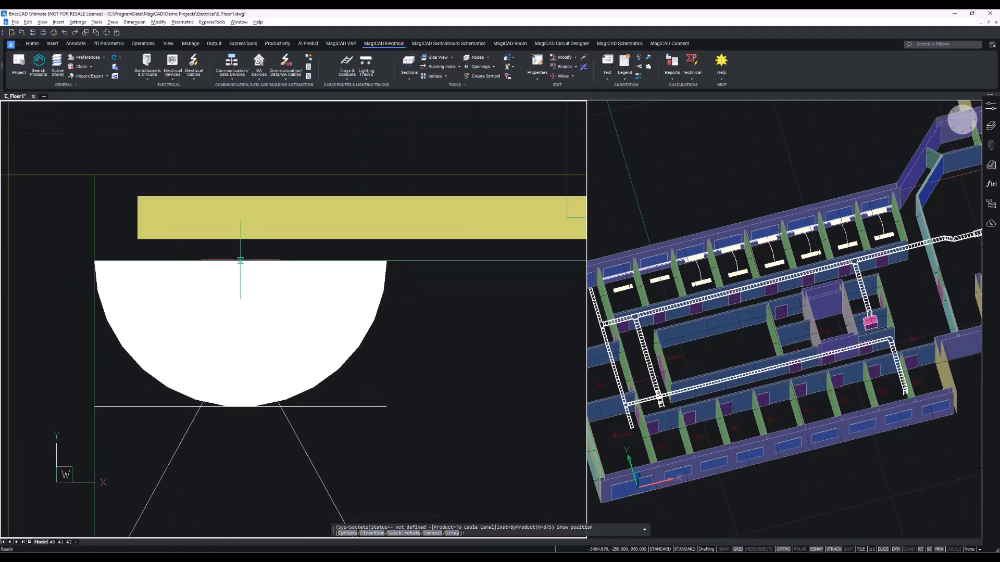
scroll(261, 268, "down", 1)
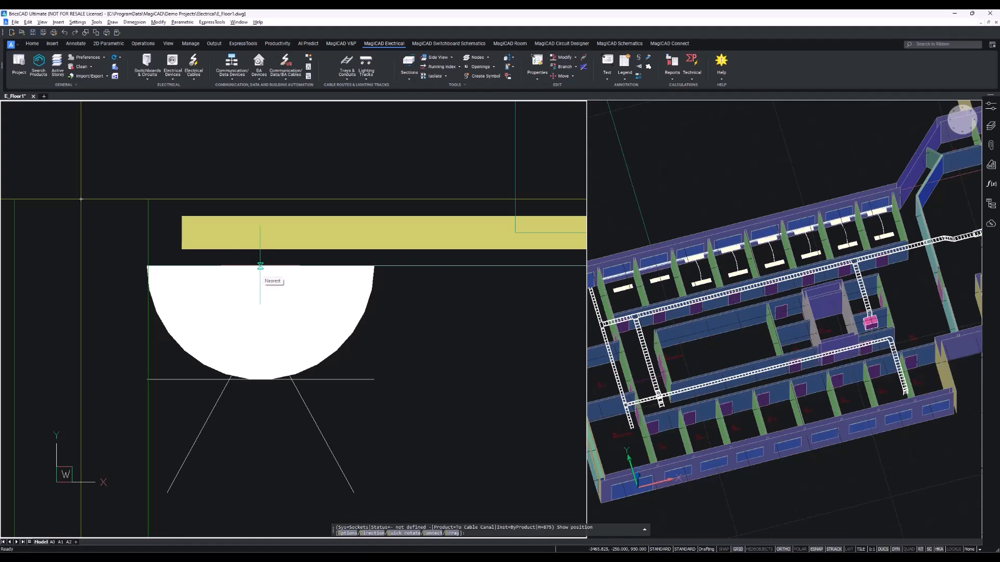
left_click(260, 266)
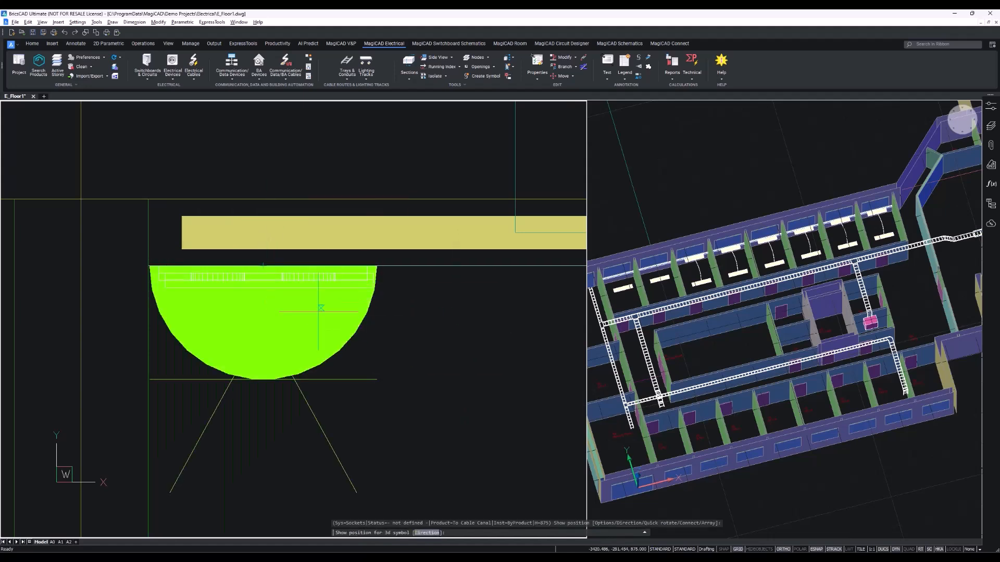
Set the first socket's 3D symbol direction toward the cable canal.
scroll(237, 278, "up", 1)
scroll(477, 290, "down", 4)
middle_click_drag(414, 287, 270, 270)
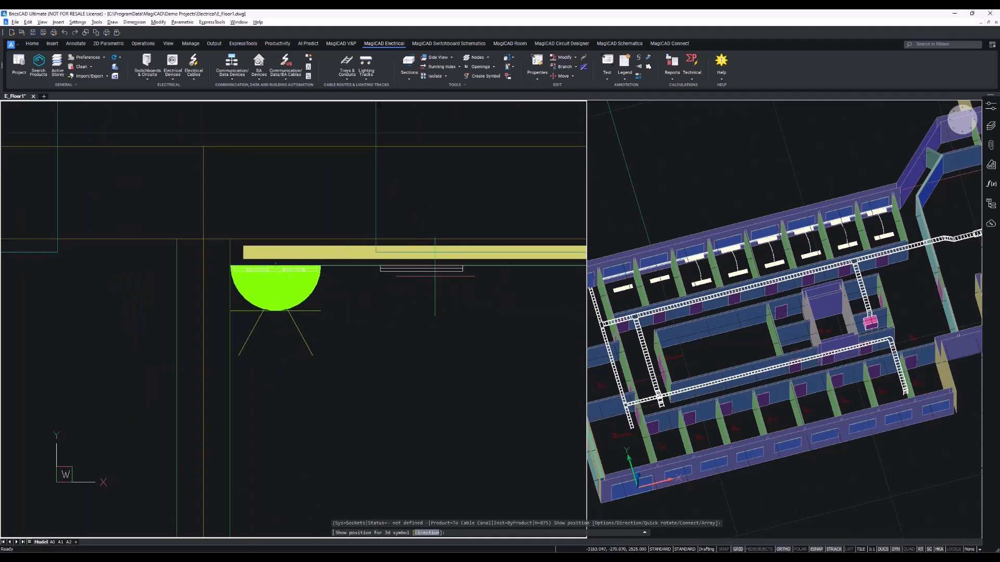
scroll(268, 269, "up", 5)
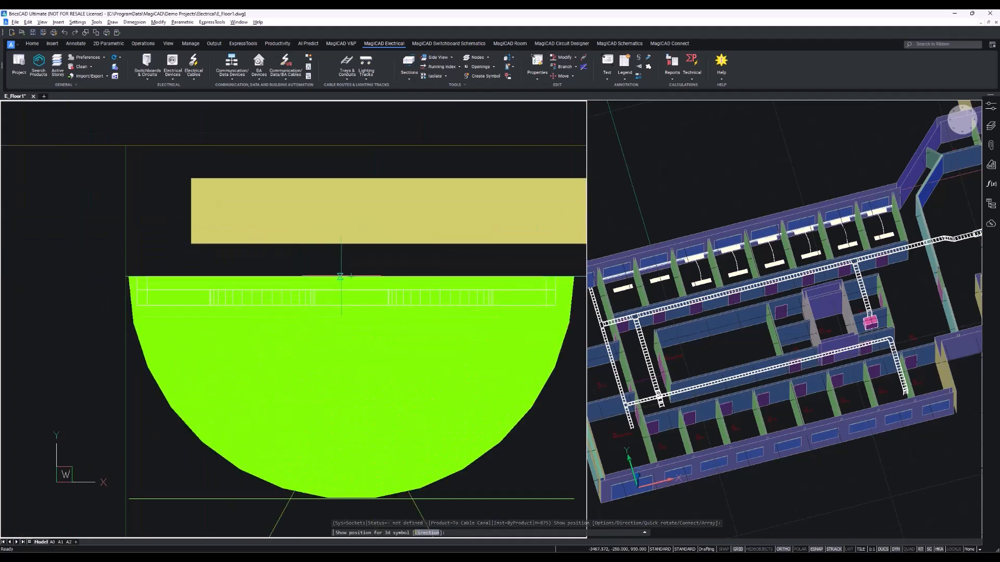
left_click(330, 275)
Place a second socket beside the first on the cable canal, set its direction, and end placement.
scroll(466, 278, "down", 3)
middle_click_drag(466, 278, 182, 266)
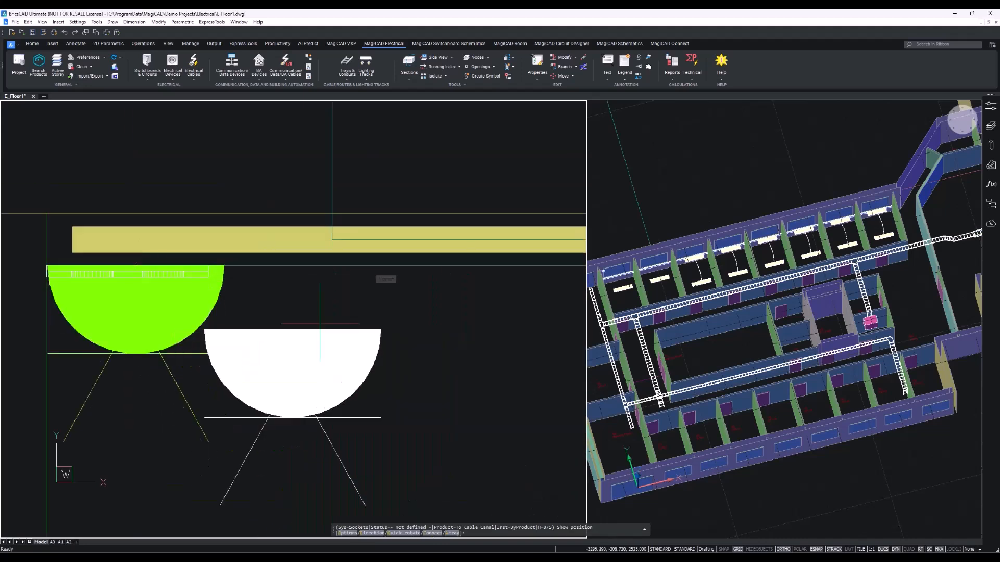
left_click(390, 265)
scroll(374, 289, "up", 2)
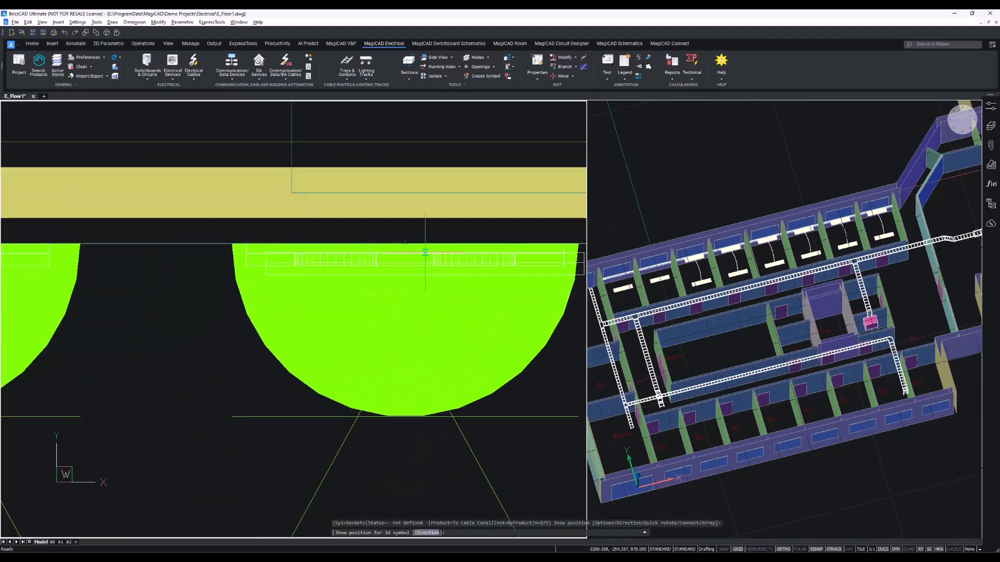
scroll(350, 281, "down", 1)
middle_click_drag(350, 281, 427, 319)
scroll(326, 290, "up", 1)
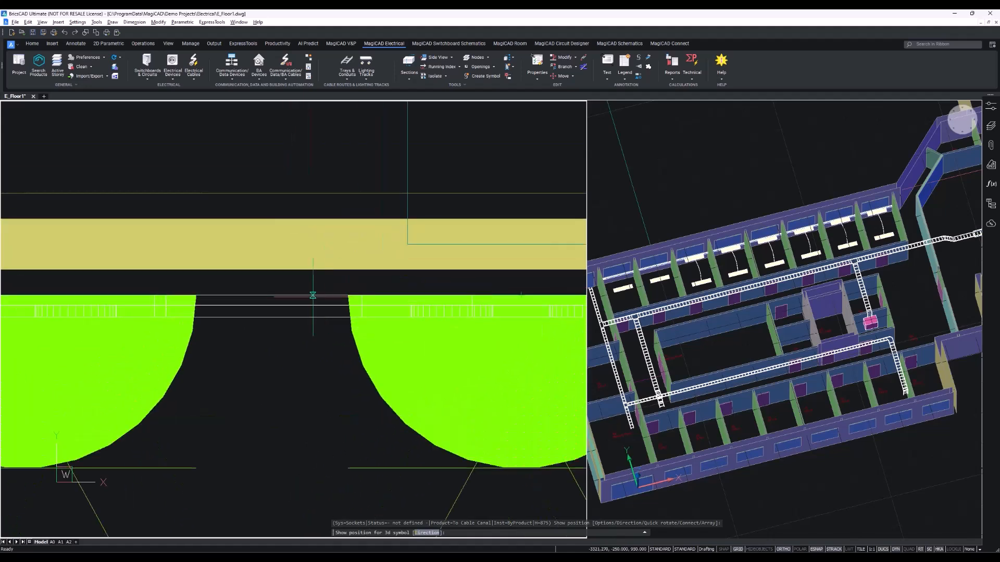
scroll(326, 295, "up", 2)
middle_click_drag(323, 295, 415, 287)
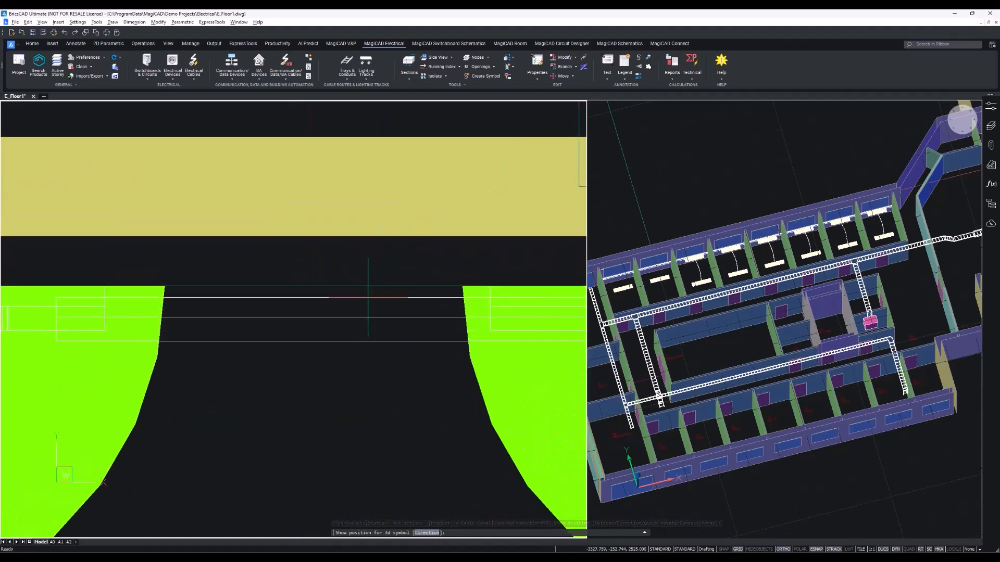
scroll(418, 287, "down", 3)
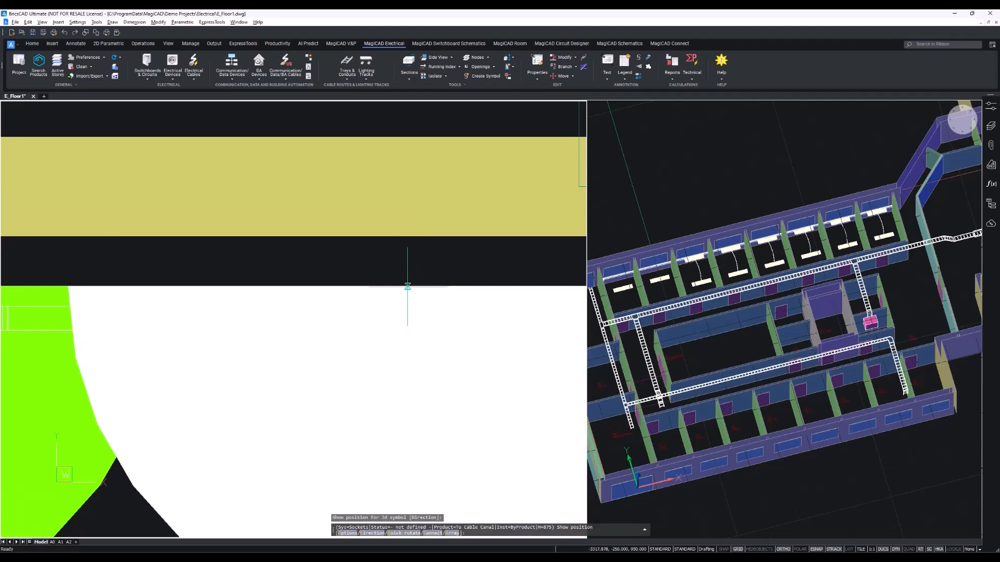
middle_click_drag(498, 283, 294, 289)
key("Escape")
Examine the placed sockets and cable canal in the 3D view.
scroll(534, 375, "down", 1)
middle_click_drag(534, 375, 399, 369)
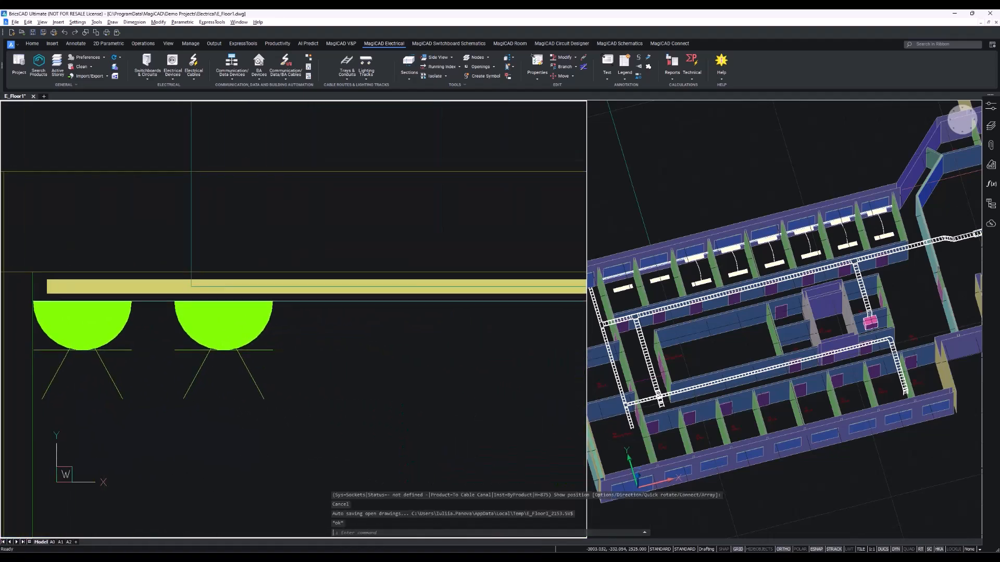
left_click(625, 293)
middle_click_drag(733, 329, 627, 299, "shift")
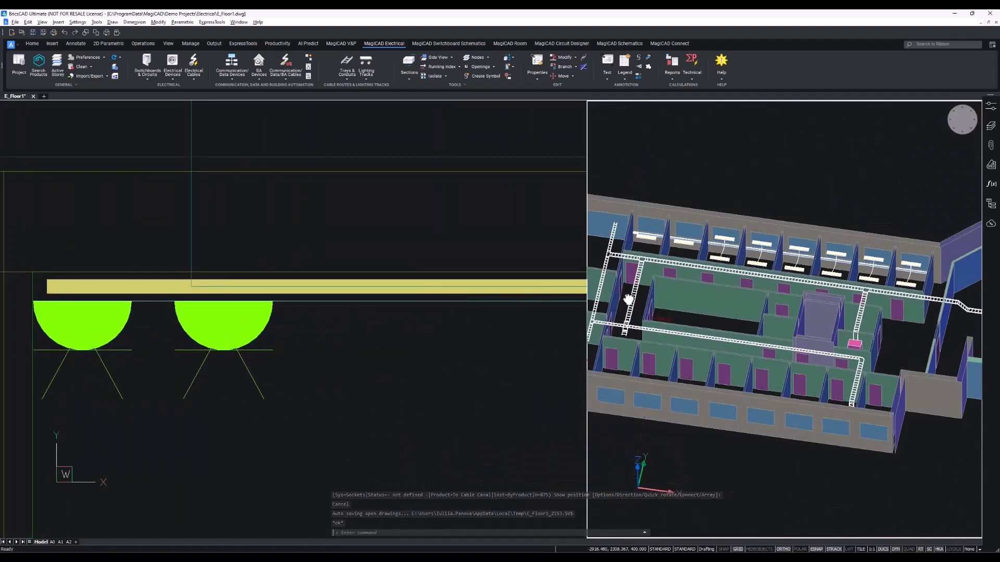
middle_click_drag(653, 195, 698, 272)
scroll(655, 306, "up", 5)
scroll(653, 300, "up", 6)
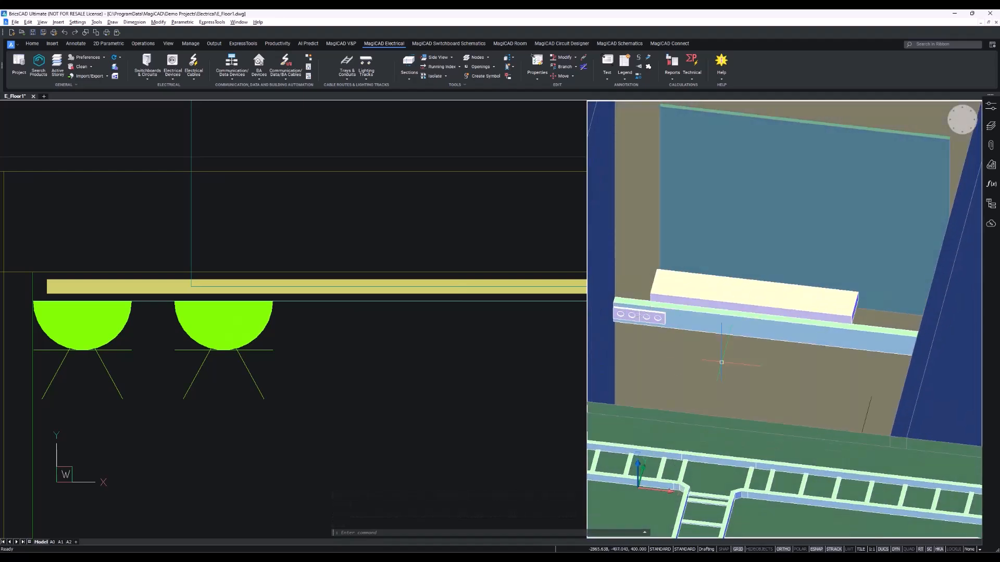
middle_click_drag(663, 335, 672, 361)
scroll(660, 352, "up", 2)
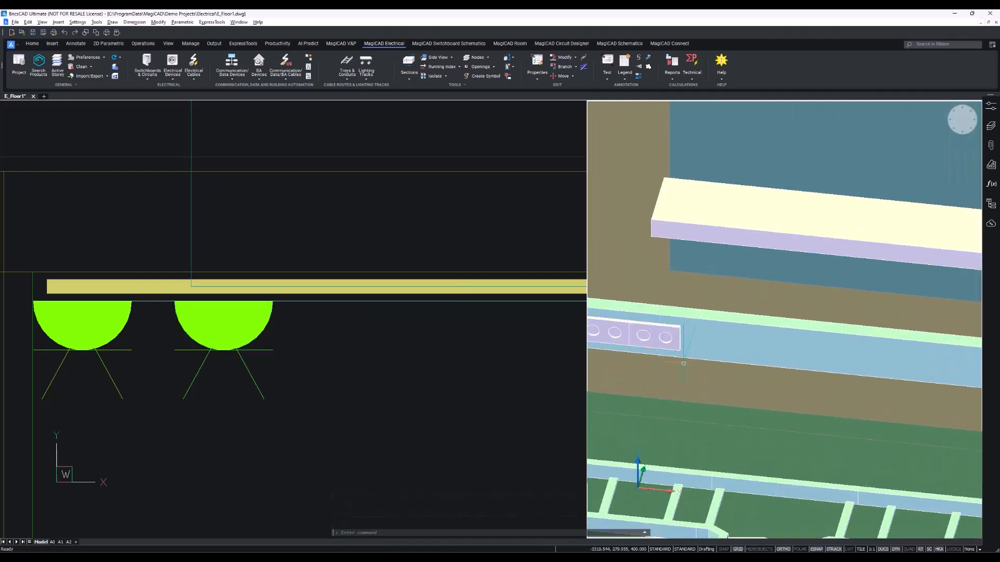
scroll(702, 373, "down", 2)
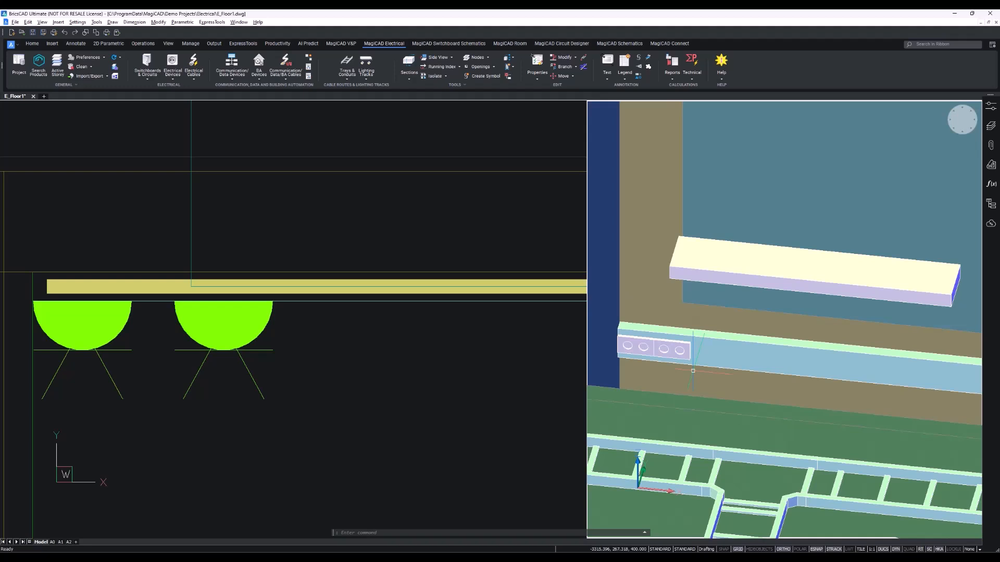
Inspect the part properties of the second socket on the cable canal.
left_click(707, 347)
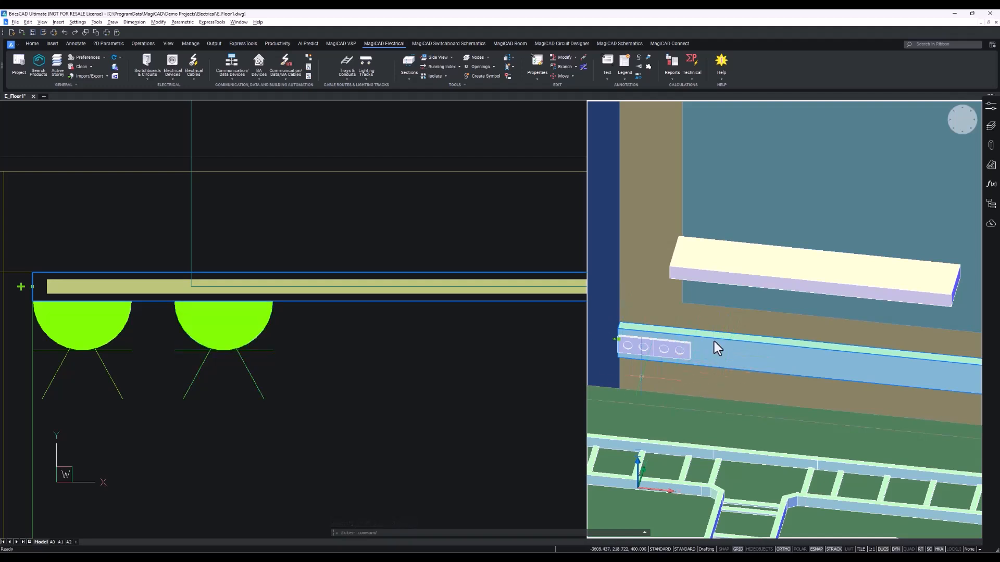
key("Escape")
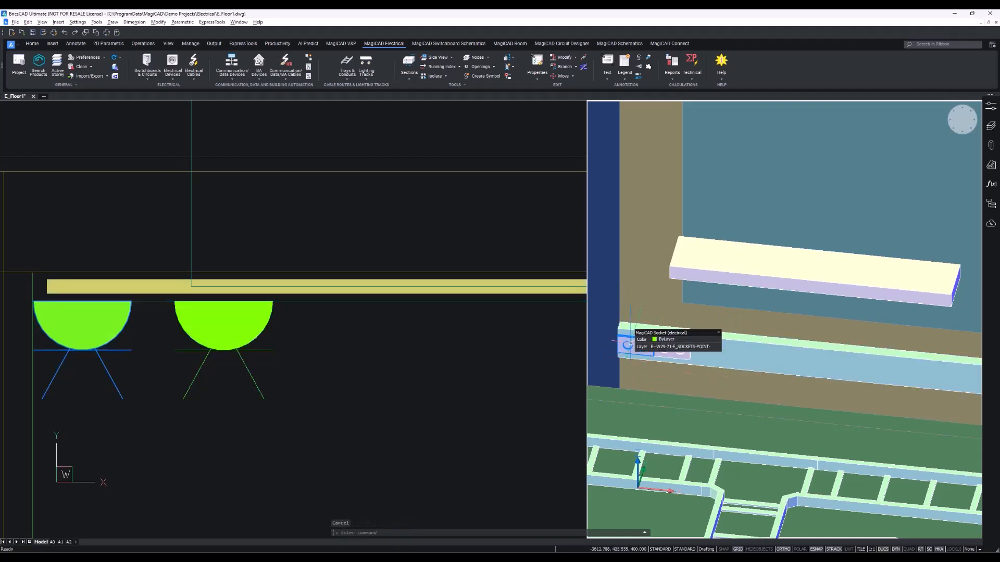
mouse_move(630, 343)
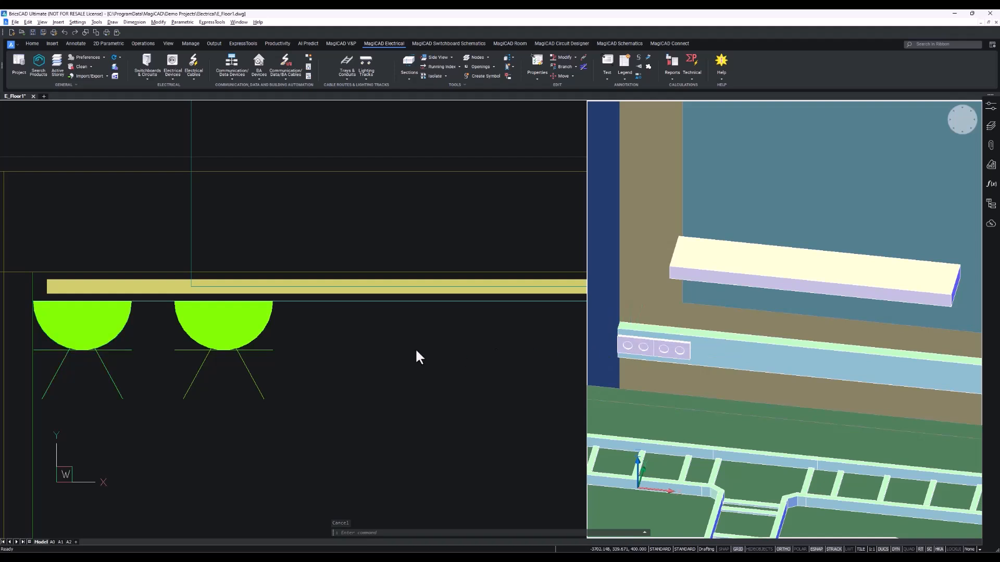
left_click(263, 359)
left_click(182, 330)
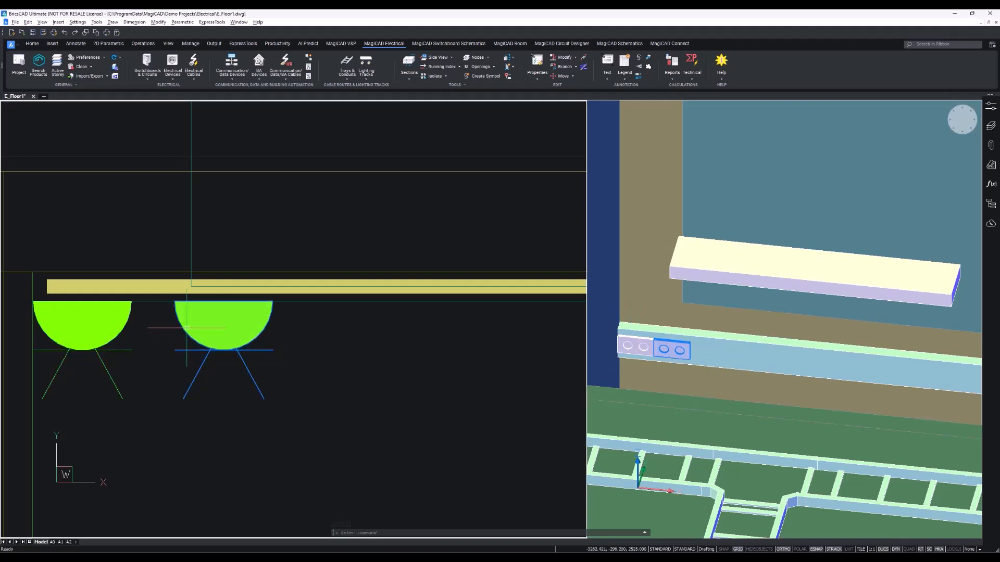
double_click(184, 328)
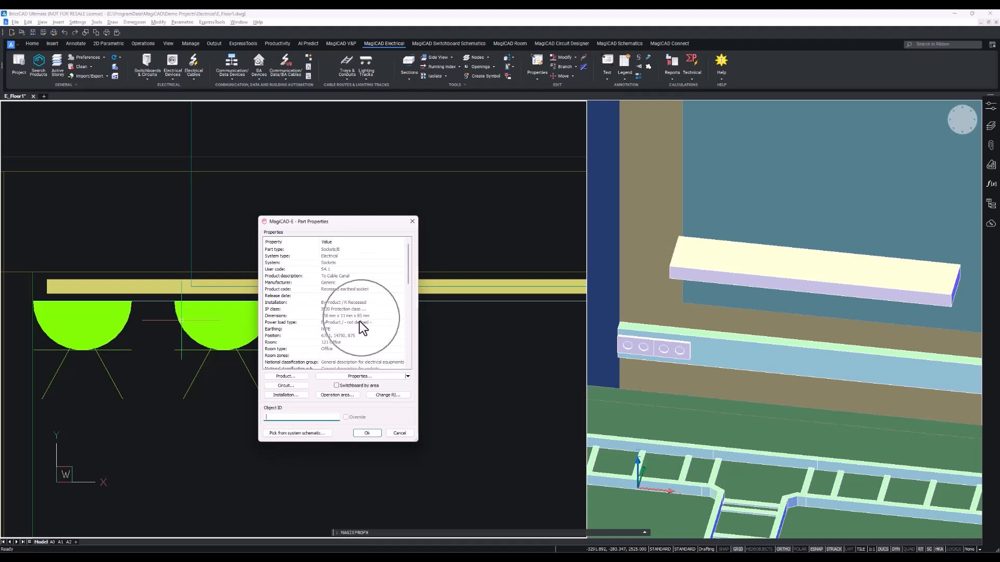
left_click(367, 435)
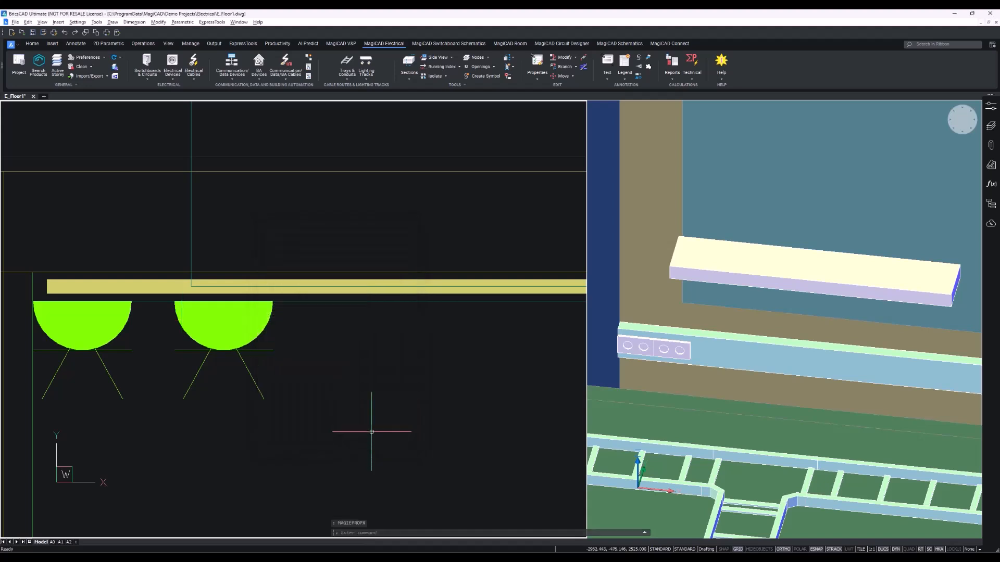
Change the cable canal's height to 85 mm, adjusting both sides.
left_click(347, 77)
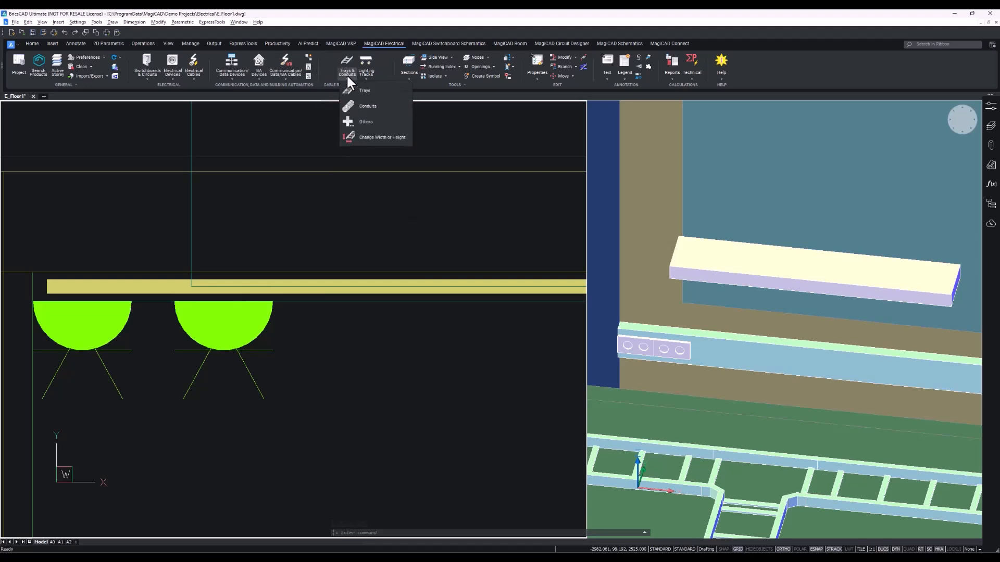
left_click(390, 138)
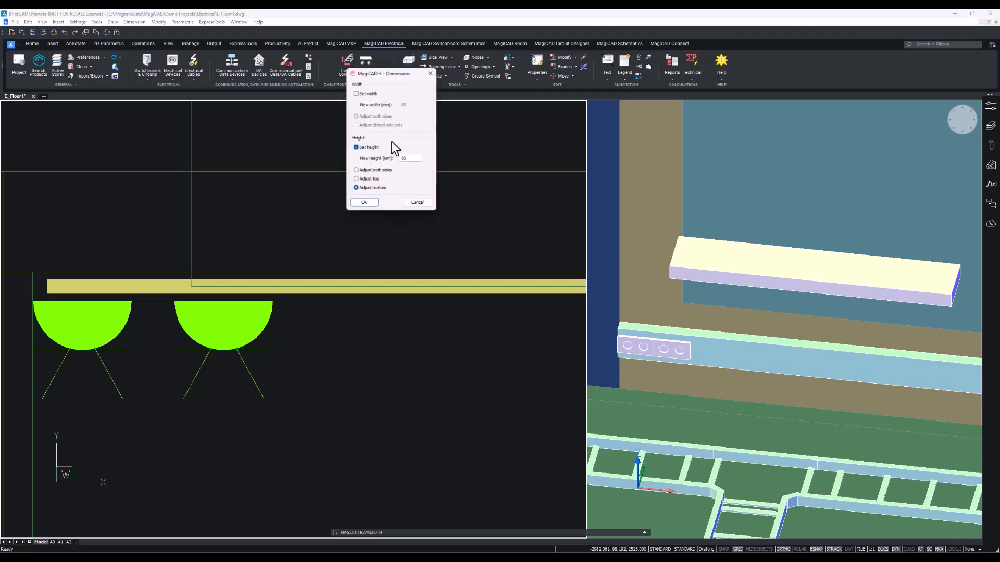
left_click_drag(385, 91, 359, 207)
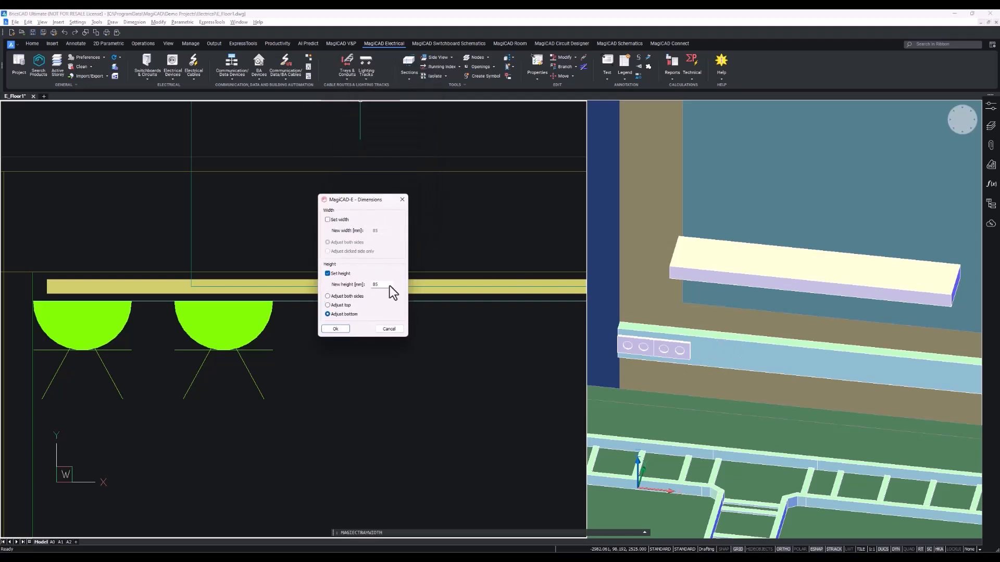
key("ctrl")
left_click(328, 296)
key("ctrl")
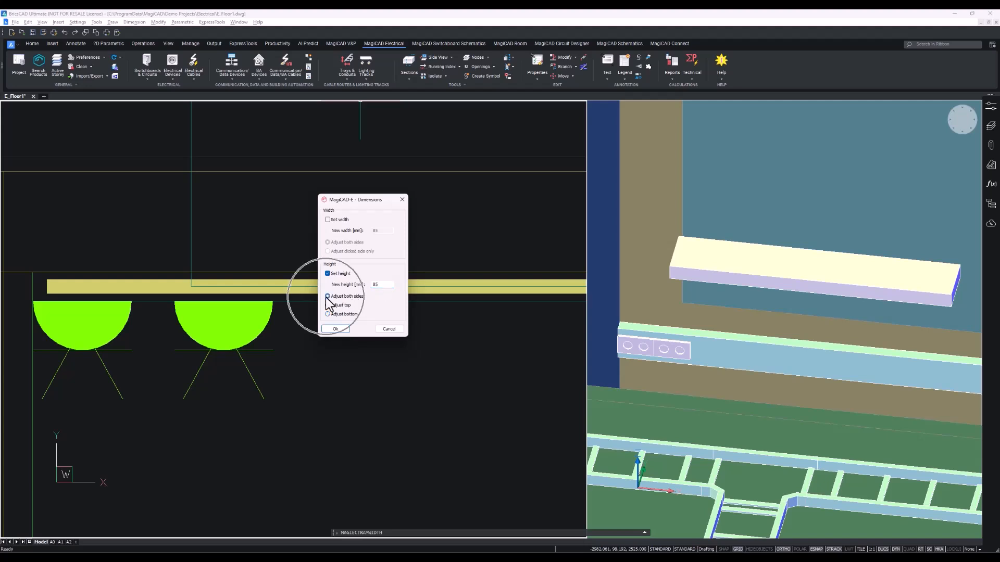
left_click(335, 328)
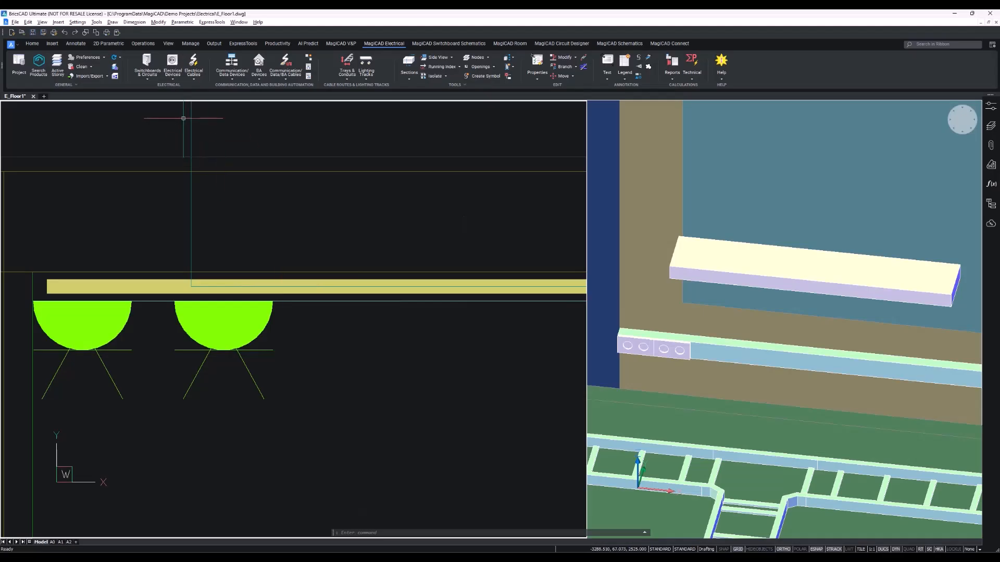
Start inserting the Switch 1 (SW1) device and set its elevation to 800 mm.
left_click(174, 76)
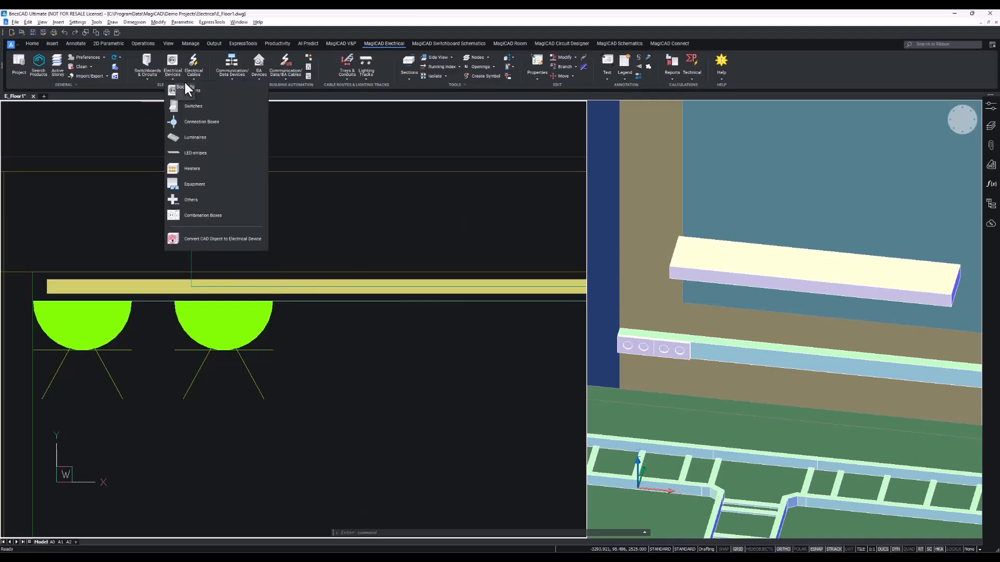
left_click(211, 106)
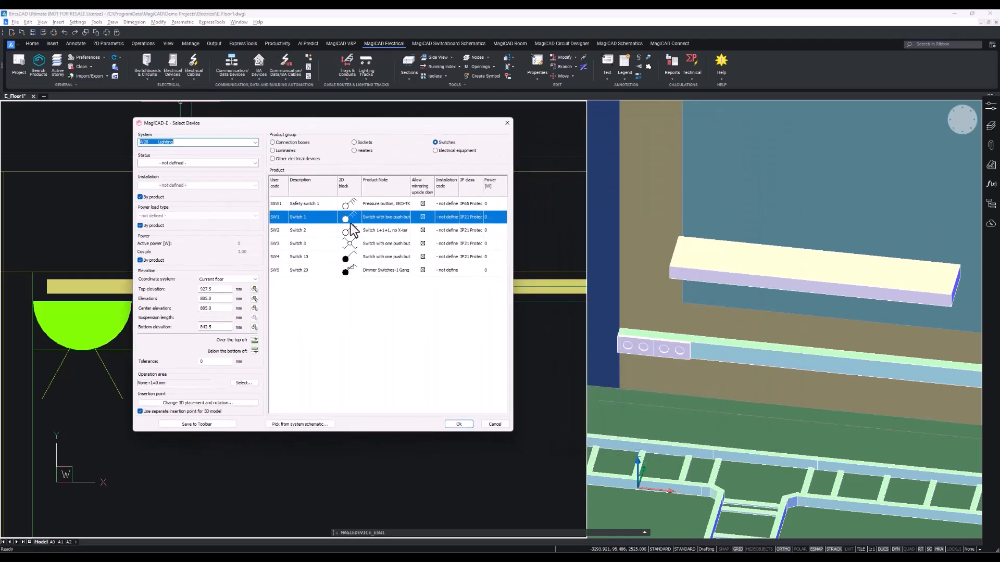
right_click(339, 224)
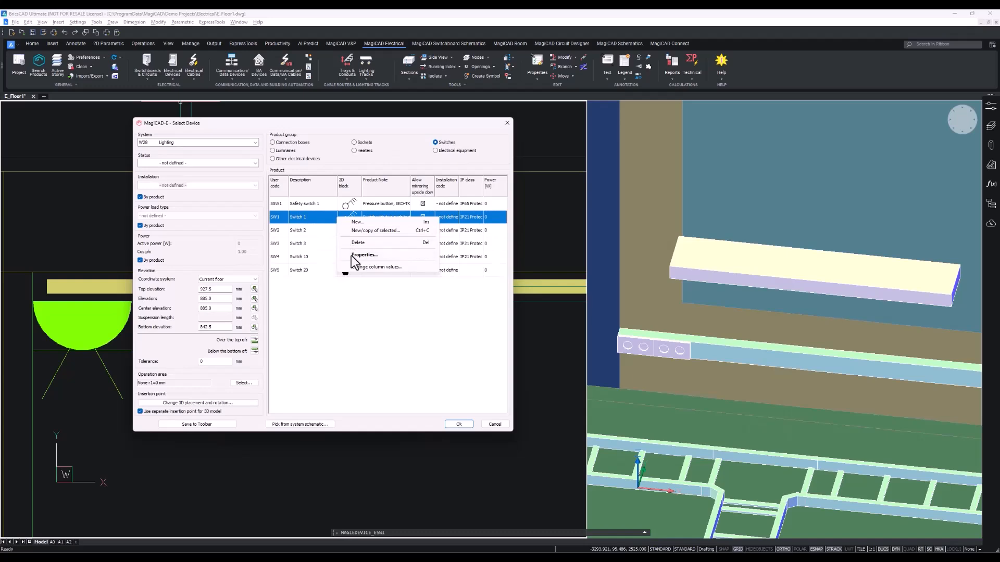
left_click(348, 256)
mouse_move(348, 260)
left_mouse_down()
mouse_move(323, 251)
mouse_move(394, 252)
mouse_move(347, 258)
left_mouse_up()
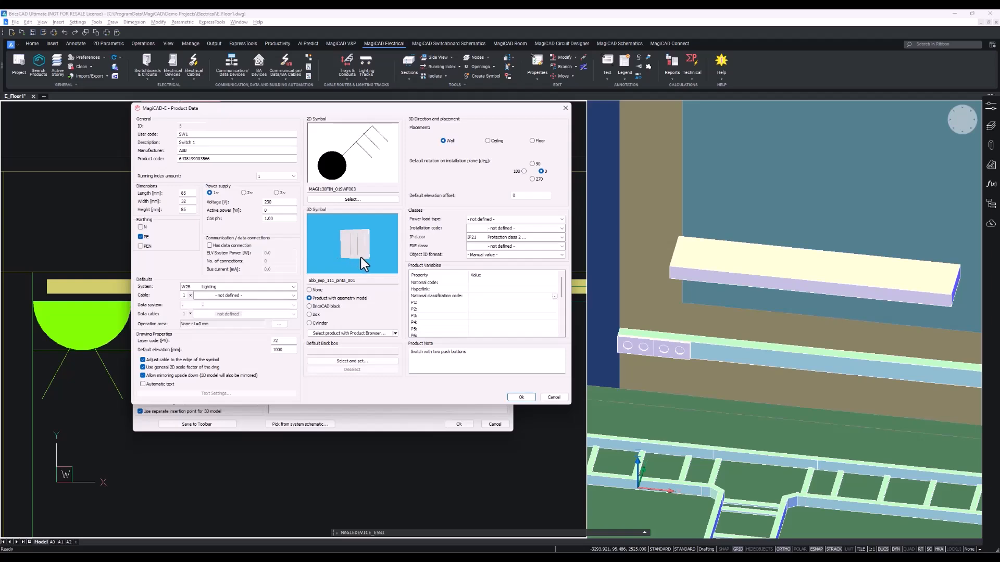
left_click(529, 396)
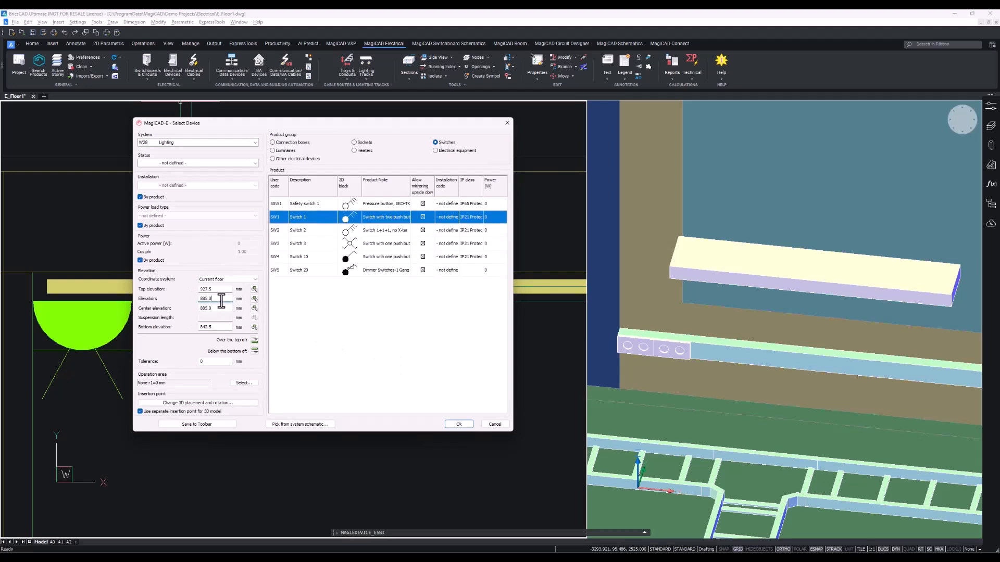
key("BackSpace")
key("BackSpace")
key("BackSpace")
key("BackSpace")
key("BackSpace")
type("800")
left_click(458, 424)
Place the switch on the wall beside the cable canal and set its 3D symbol direction.
scroll(463, 425, "down", 4)
scroll(327, 358, "up", 10)
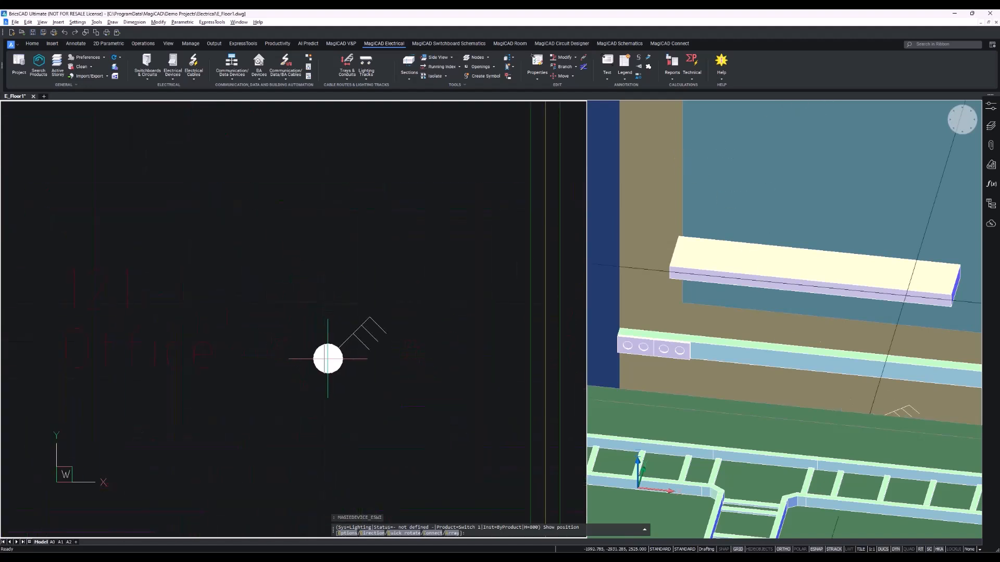
scroll(344, 349, "down", 5)
scroll(233, 328, "up", 5)
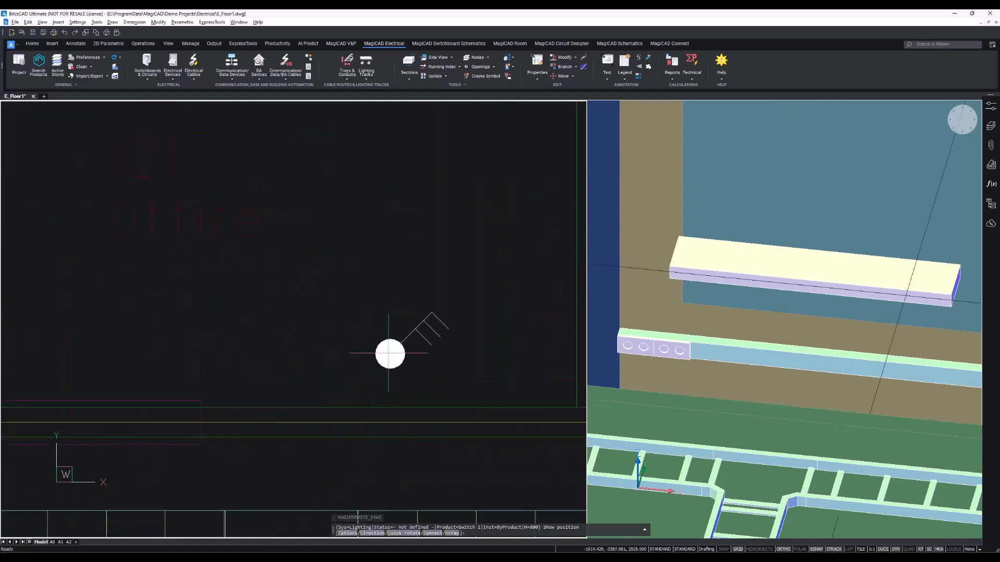
scroll(364, 333, "down", 4)
scroll(308, 310, "up", 6)
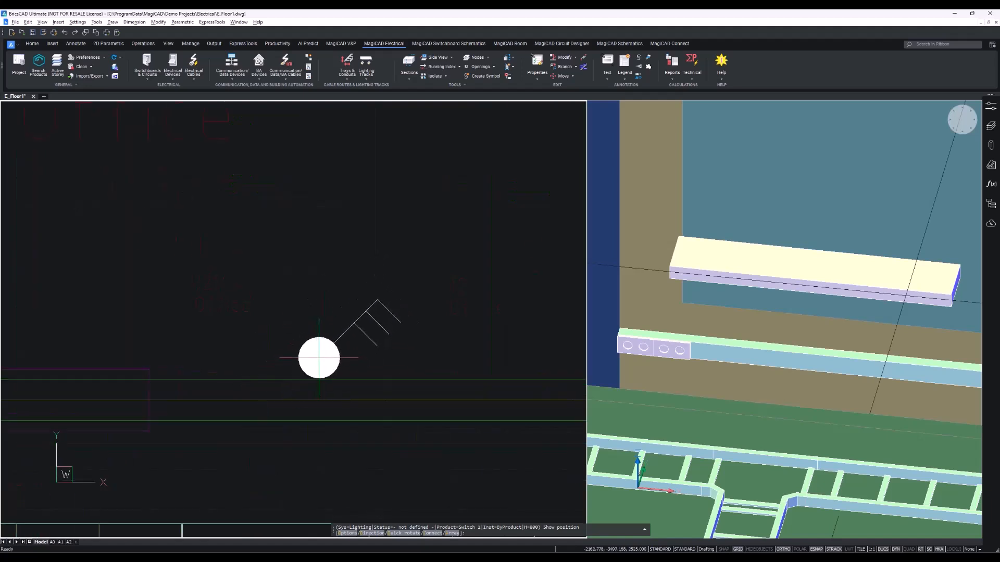
left_click(318, 357)
scroll(322, 366, "up", 4)
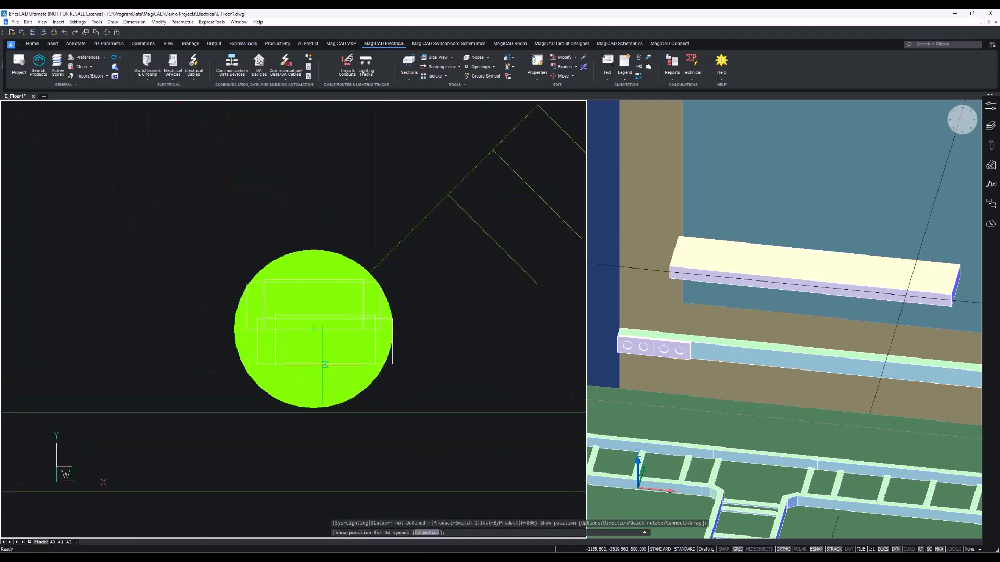
left_click(313, 410)
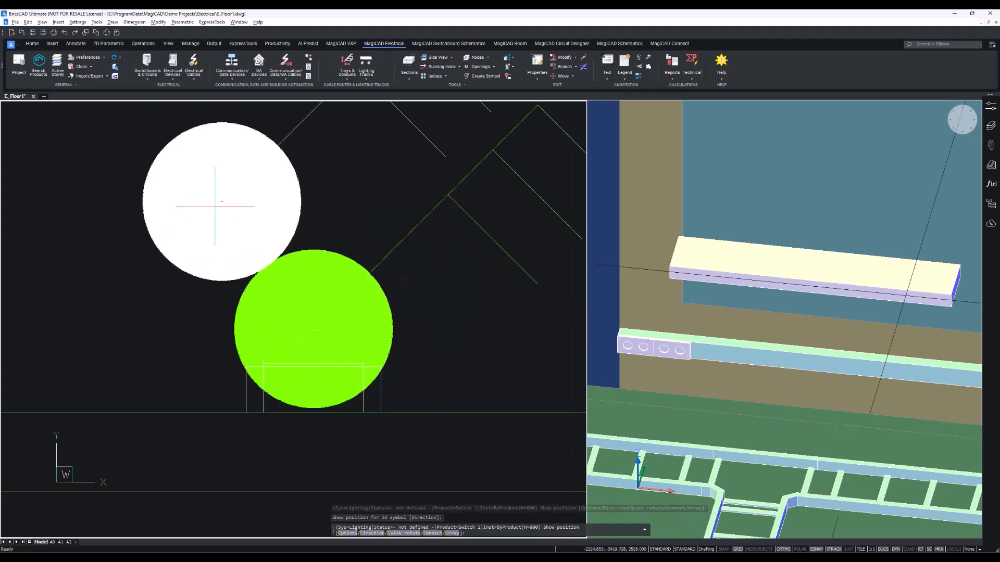
Set the next switch's elevation to sit directly over the top of the first switch.
scroll(302, 365, "down", 5)
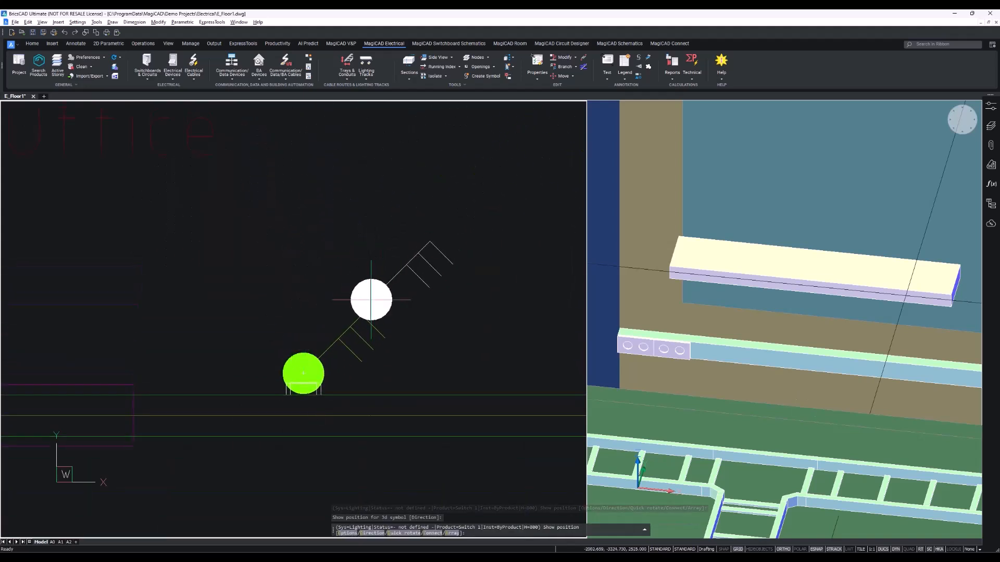
right_click(305, 324)
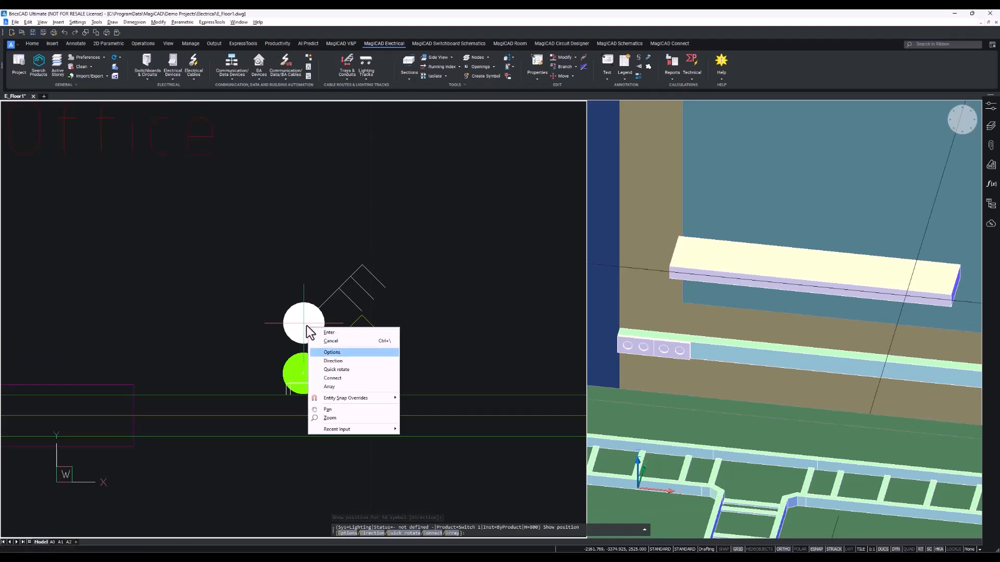
left_click(358, 353)
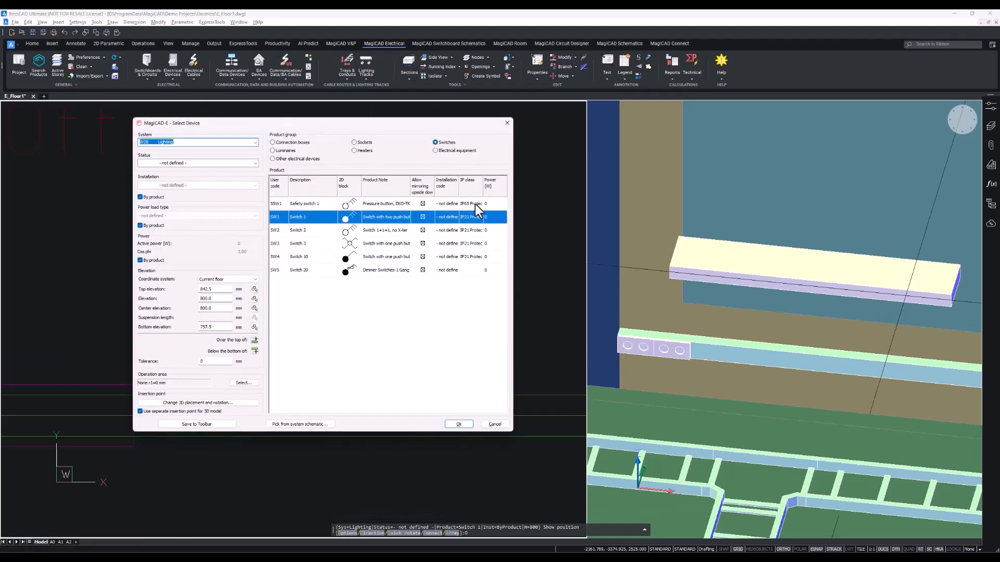
left_click_drag(285, 125, 545, 114)
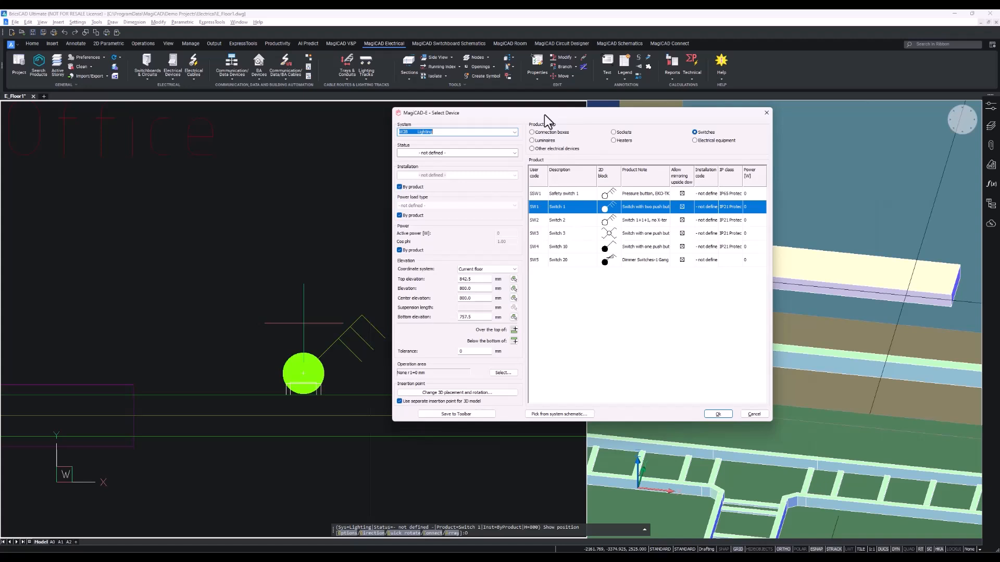
left_click(514, 330)
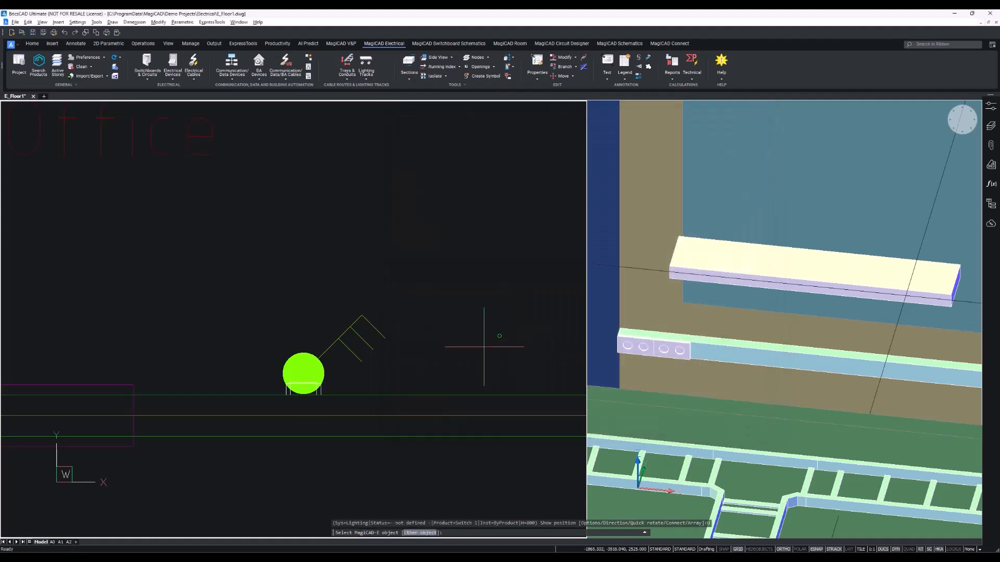
scroll(310, 388, "up", 5)
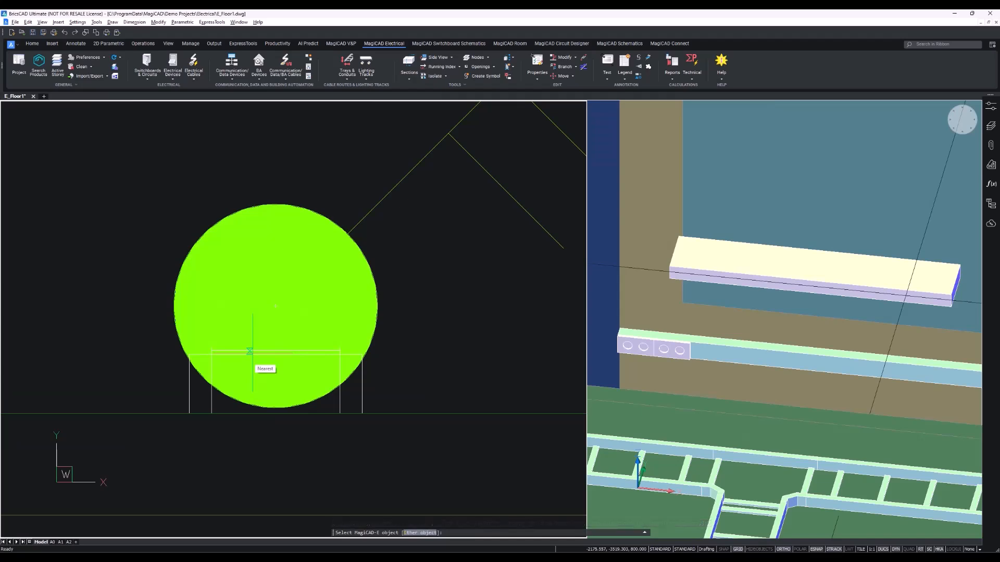
left_click(252, 353)
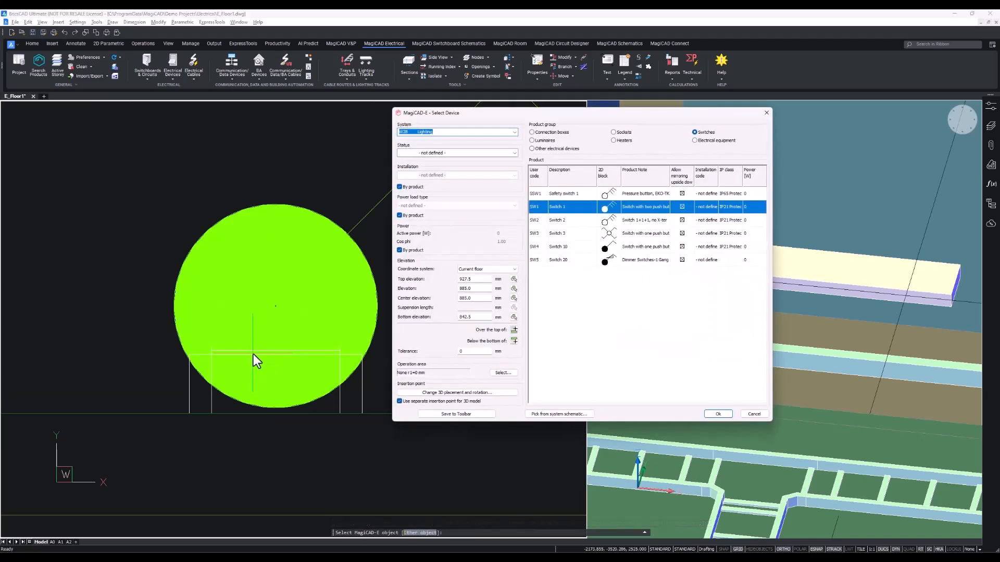
left_click(717, 414)
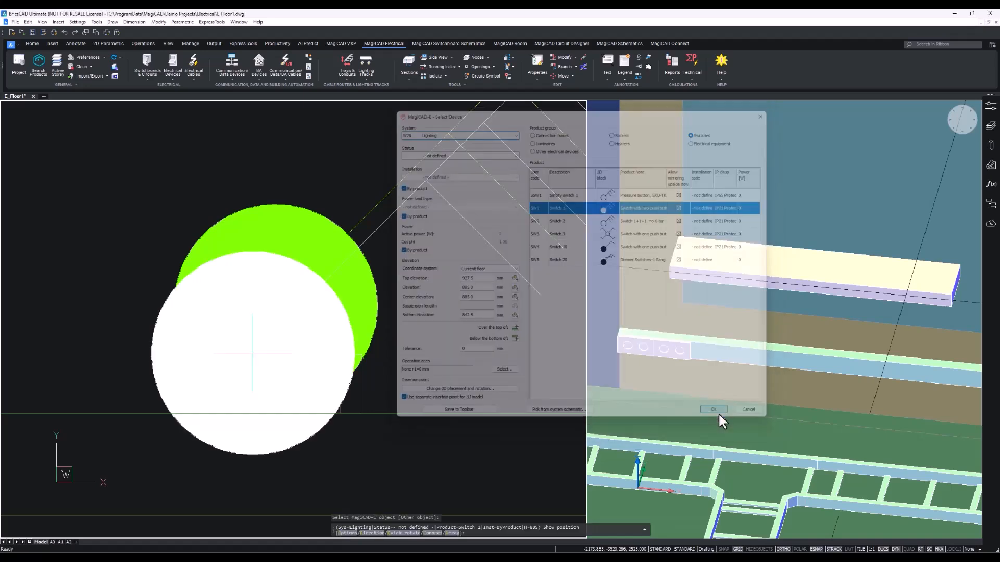
Place a second switch above the first, set its 3D symbol direction, and end placement.
scroll(402, 331, "down", 2)
middle_click_drag(402, 332, 370, 353)
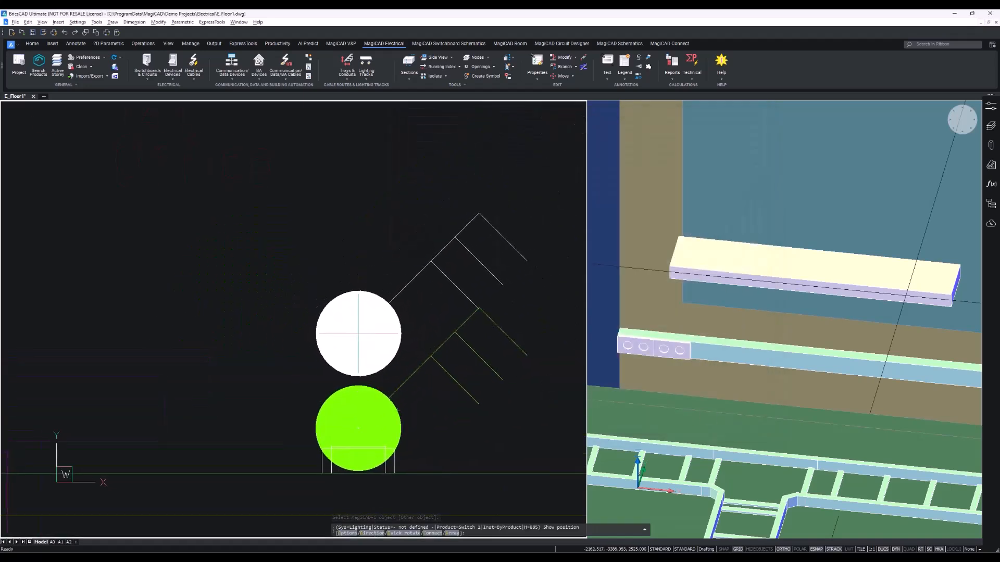
left_click(357, 334)
middle_click_drag(363, 391, 362, 340)
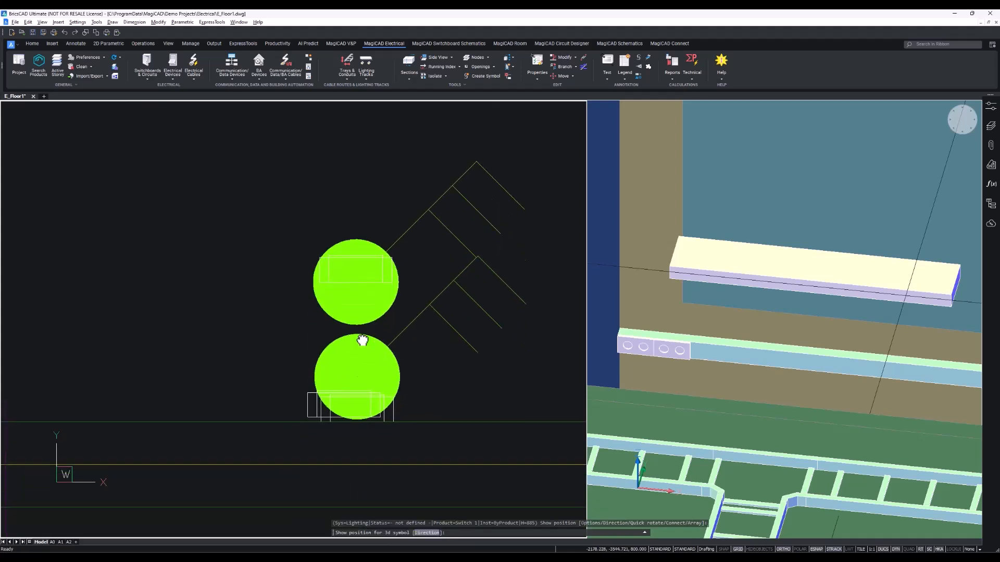
scroll(344, 420, "up", 3)
left_click(377, 425)
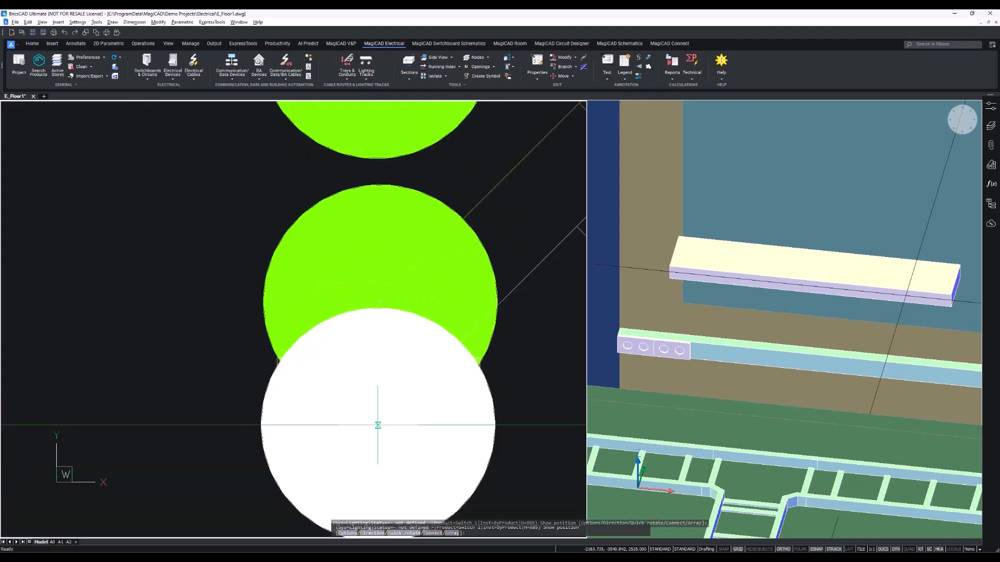
scroll(454, 356, "down", 5)
middle_click_drag(455, 358, 246, 393)
key("Escape")
Examine the two placed switches in the 3D and plan views.
left_click(787, 385)
middle_click_drag(788, 384, 692, 345, "shift")
scroll(785, 423, "up", 6)
middle_click_drag(785, 424, 696, 408, "shift")
left_click(395, 335)
key("ctrl+z")
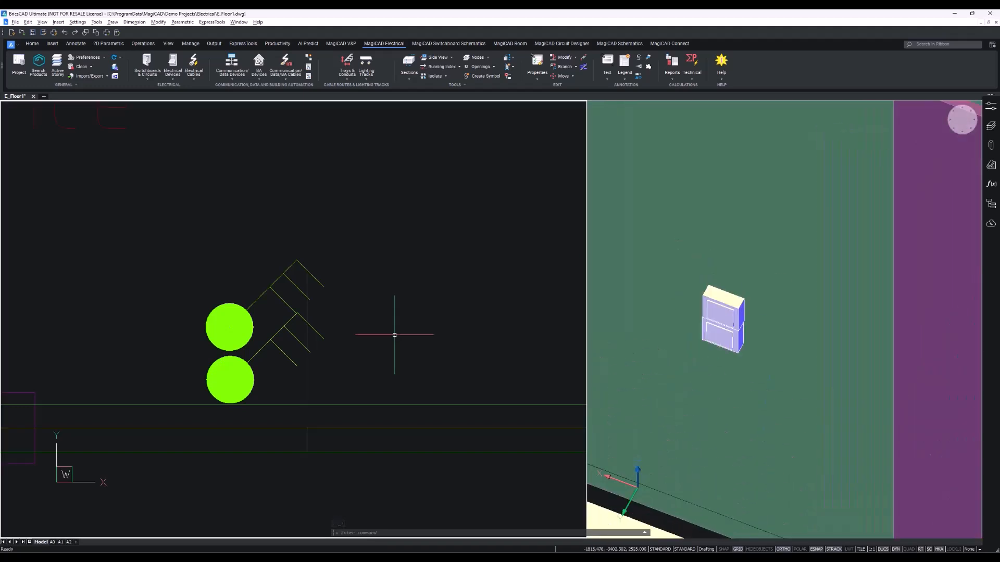
scroll(395, 335, "down", 10)
middle_click_drag(399, 341, 305, 342)
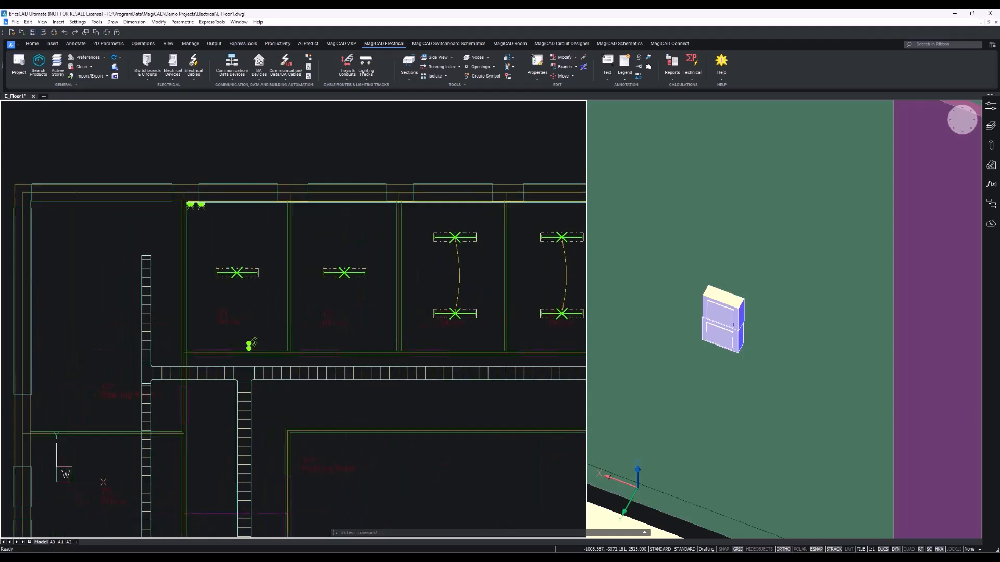
scroll(233, 342, "up", 2)
scroll(232, 343, "up", 6)
left_click_drag(376, 375, 263, 329)
scroll(322, 310, "down", 6)
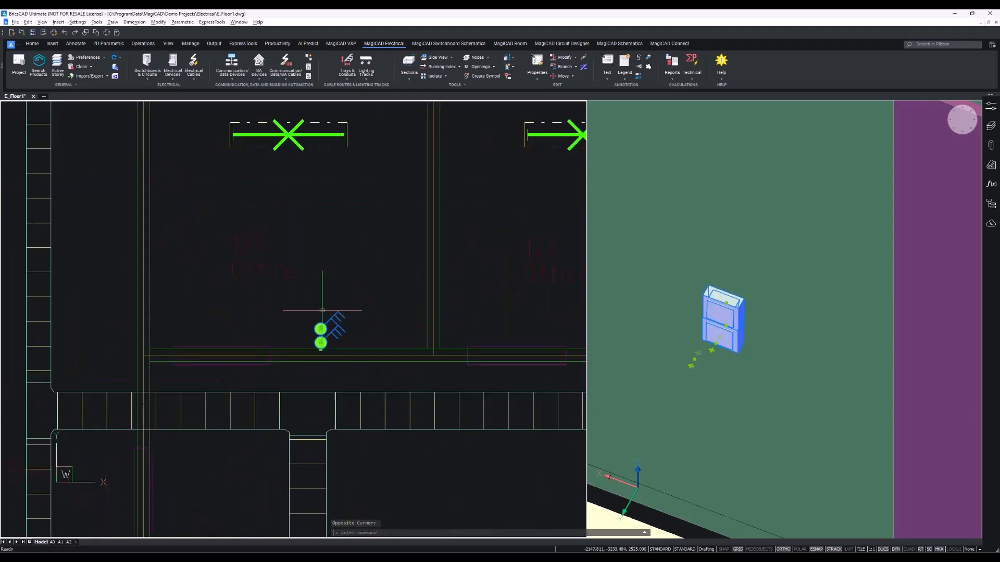
Copy the stacked pair of switches to the matching wall position in each of the neighbouring offices.
middle_click_drag(321, 262, 304, 408)
scroll(239, 280, "up", 6)
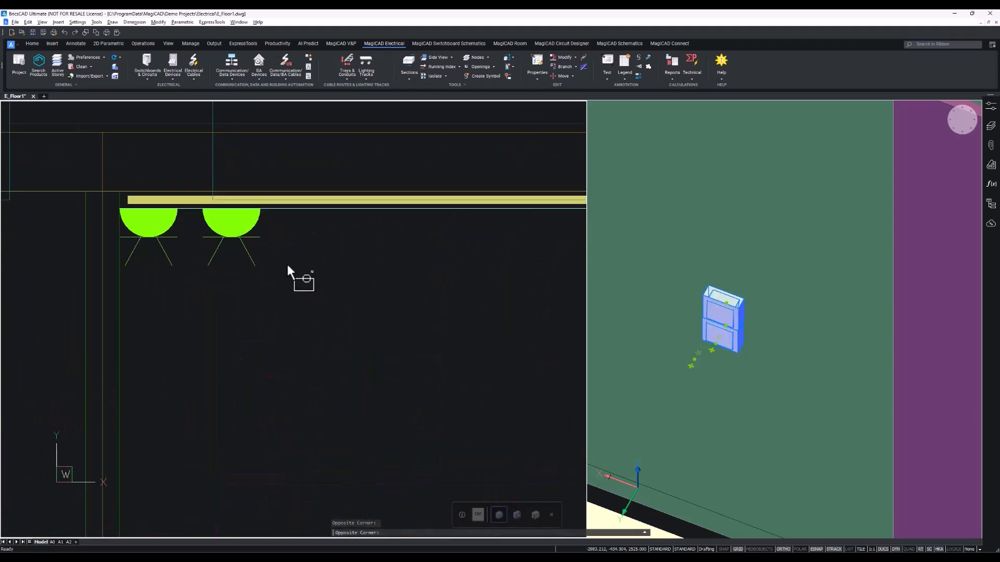
left_click_drag(313, 273, 149, 223)
scroll(156, 218, "down", 7)
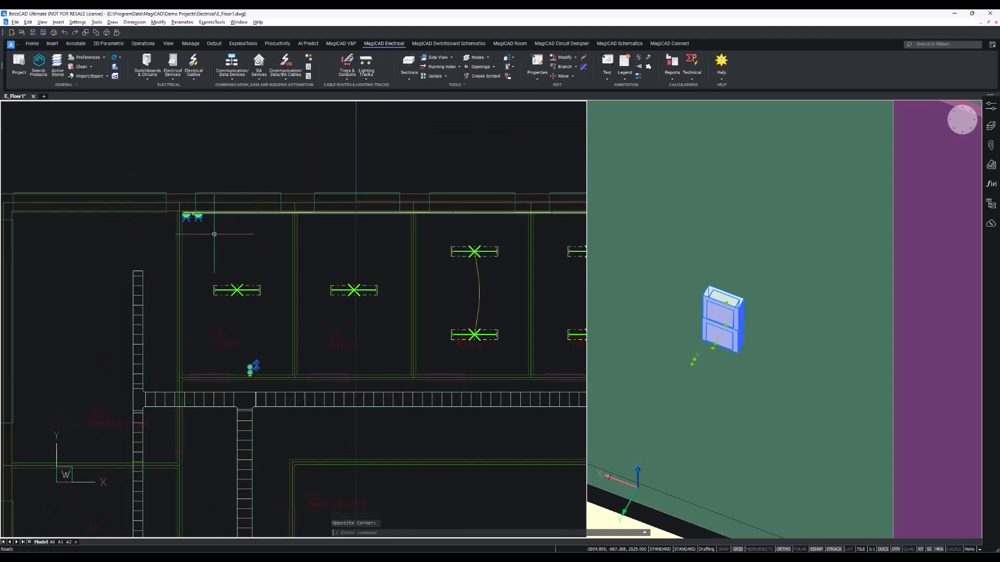
right_click(218, 237)
right_click(201, 225)
left_click(234, 334)
scroll(181, 212, "up", 6)
left_click(181, 213)
middle_click_drag(495, 206, 16, 221)
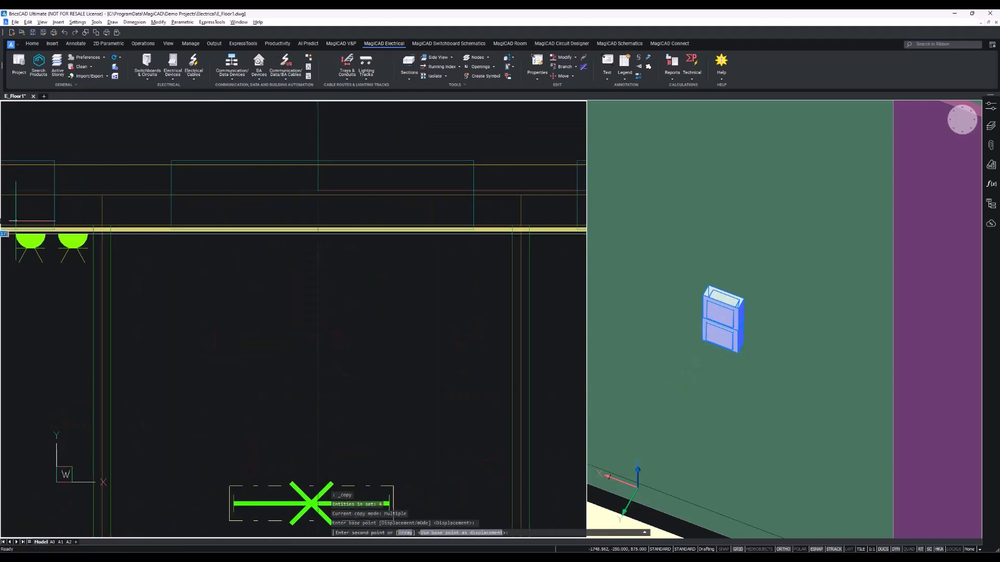
left_click(110, 225)
middle_click_drag(450, 224, 179, 214)
left_click(258, 218)
middle_click_drag(531, 213, 158, 218)
left_click(298, 218)
middle_click_drag(468, 215, 81, 239)
left_click(324, 235)
middle_click_drag(464, 234, 259, 228)
left_click(349, 233)
left_click(404, 232)
left_click(277, 225)
scroll(299, 218, "down", 6)
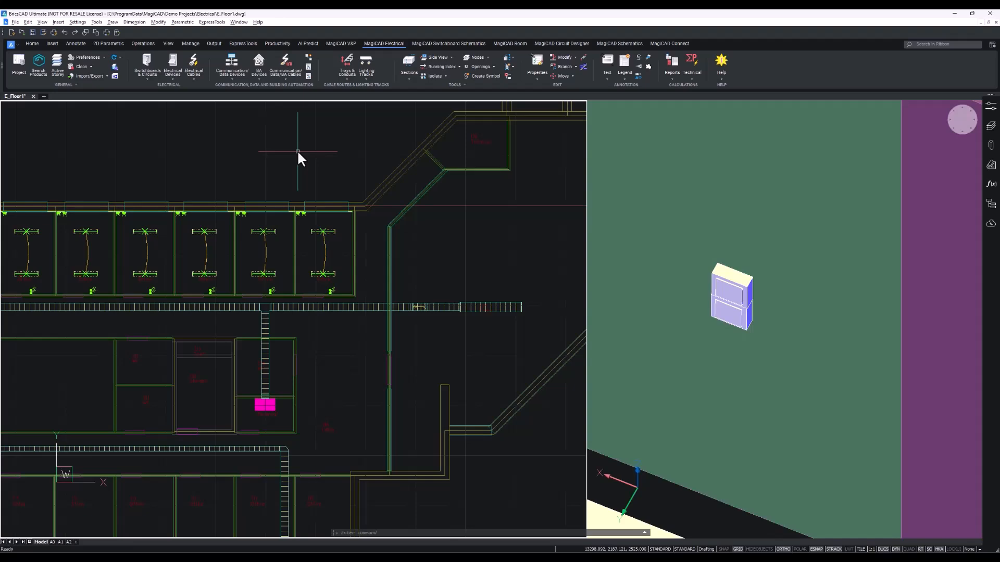
Start the Cables command, open its cable options and browse the material list, reselecting 1,5 CU 1,5.
middle_click_drag(182, 173, 305, 154)
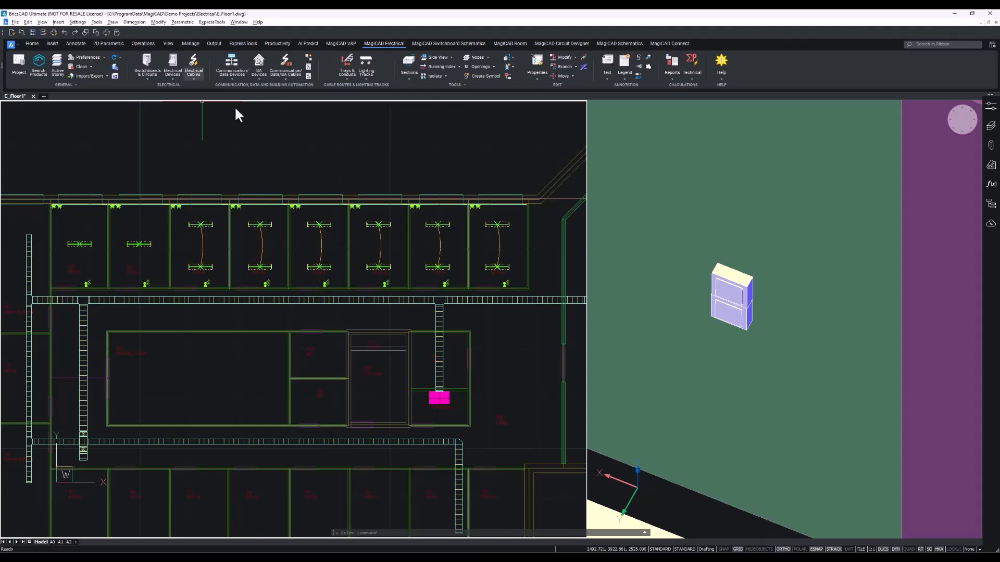
left_click(192, 76)
left_click(225, 94)
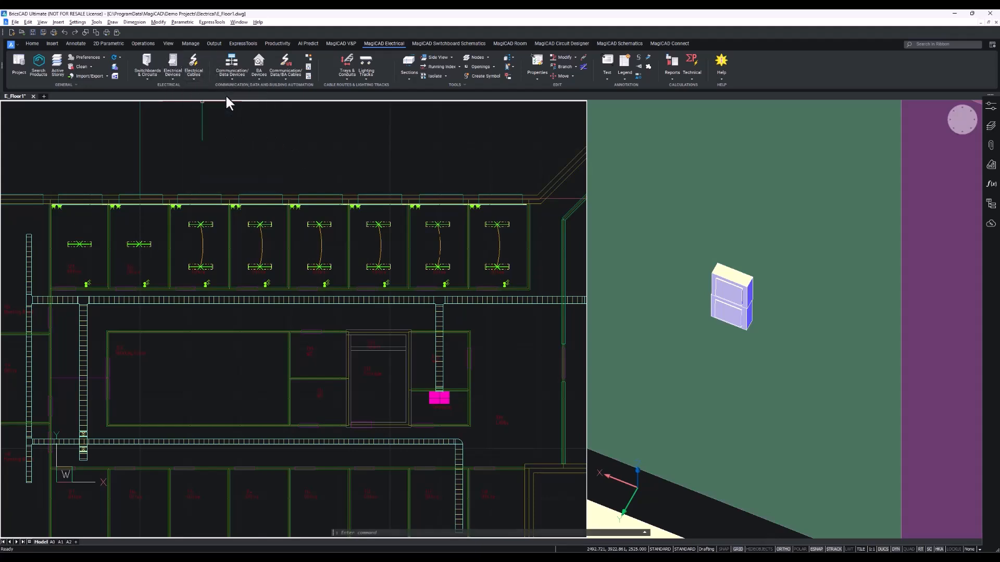
right_click(271, 156)
left_click(311, 196)
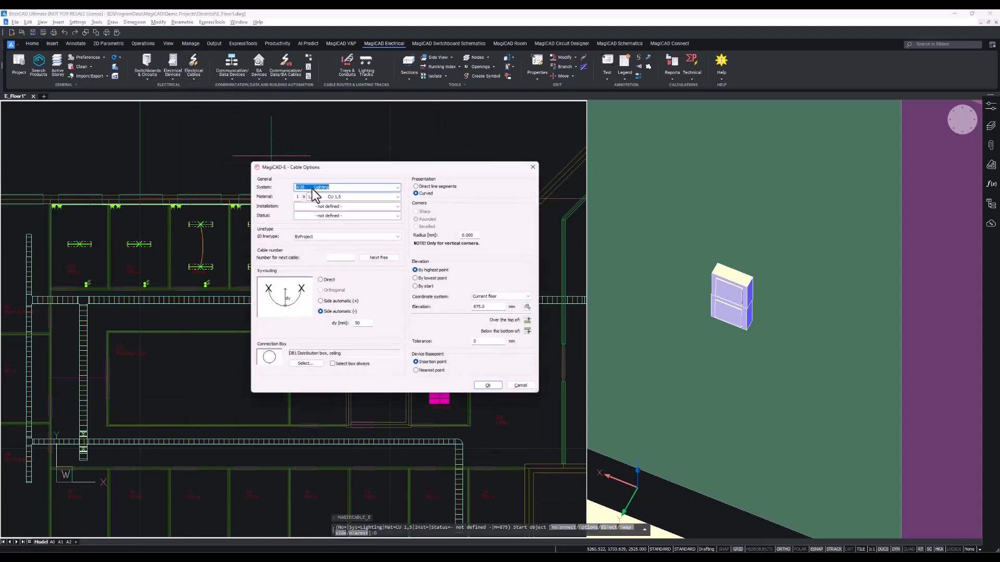
left_click_drag(319, 172, 413, 146)
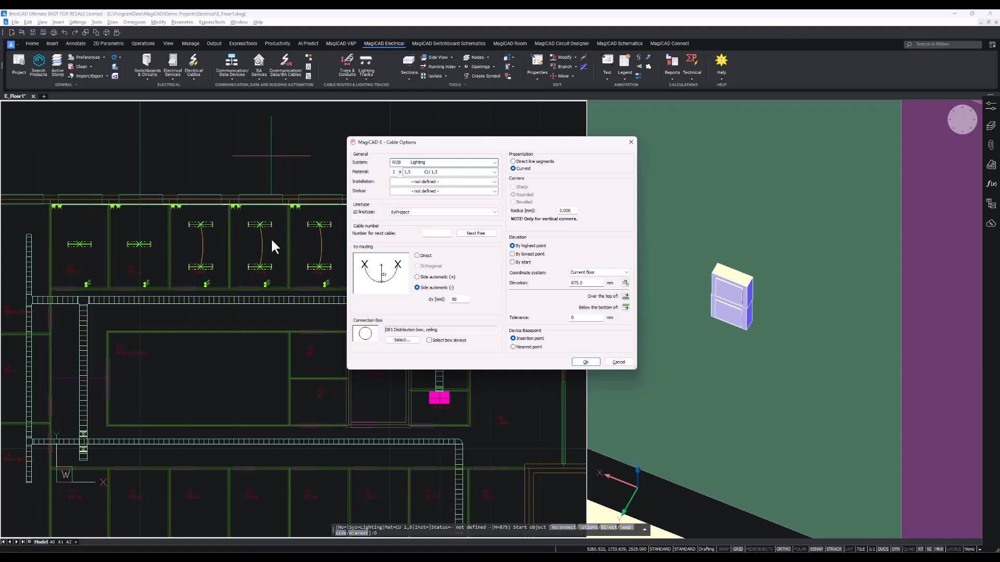
left_click(454, 173)
left_click(465, 173)
key("BackSpace")
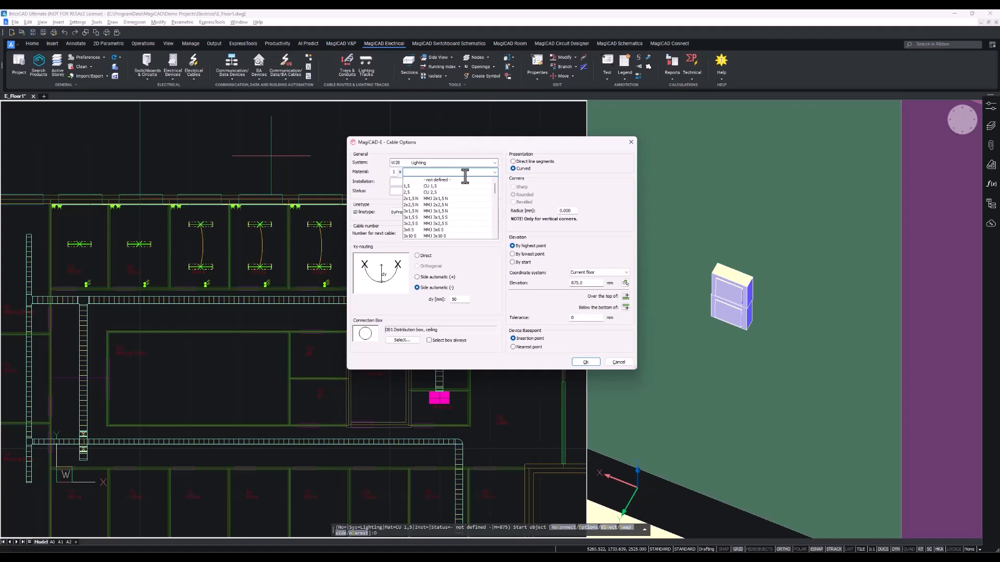
type("3")
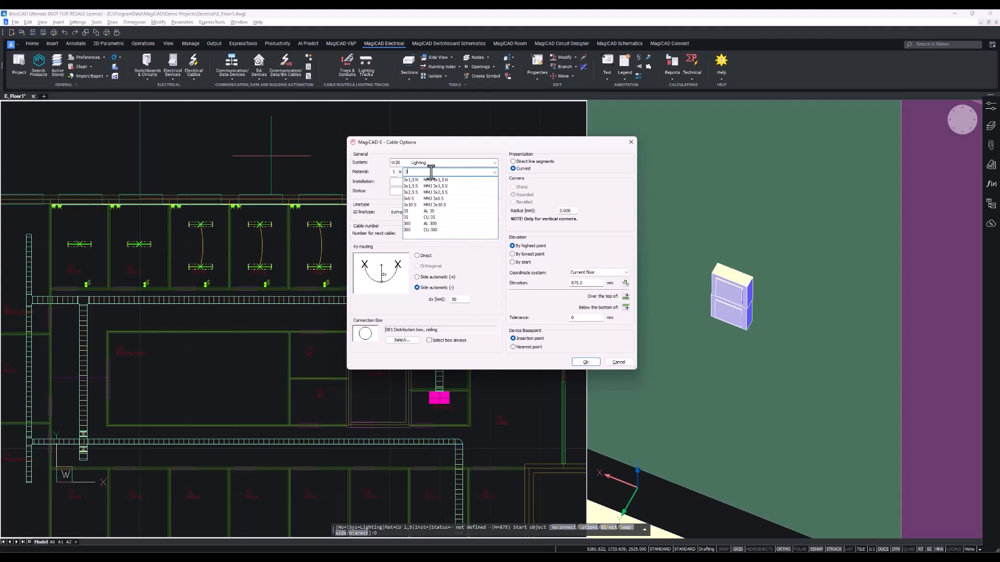
key("BackSpace")
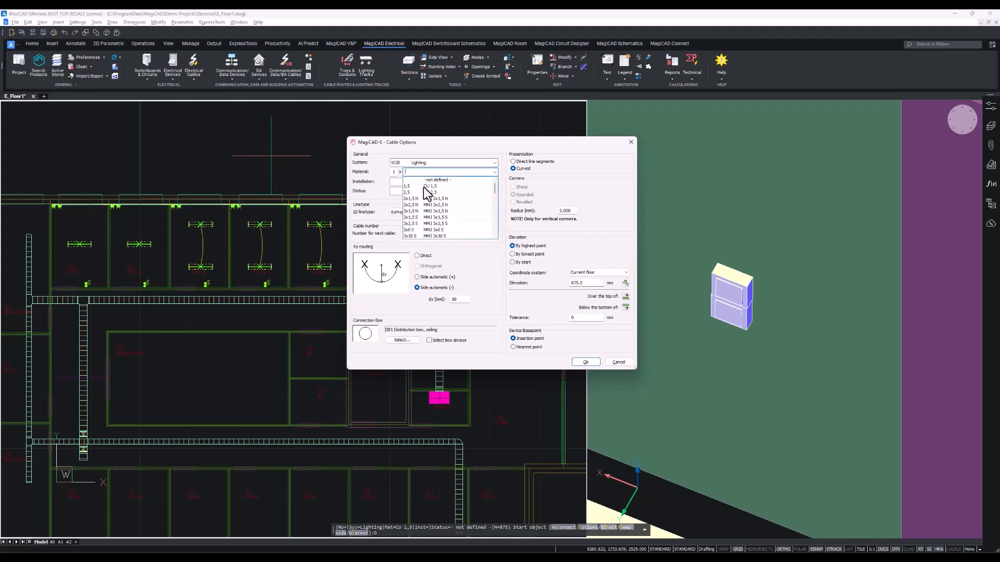
left_click(423, 187)
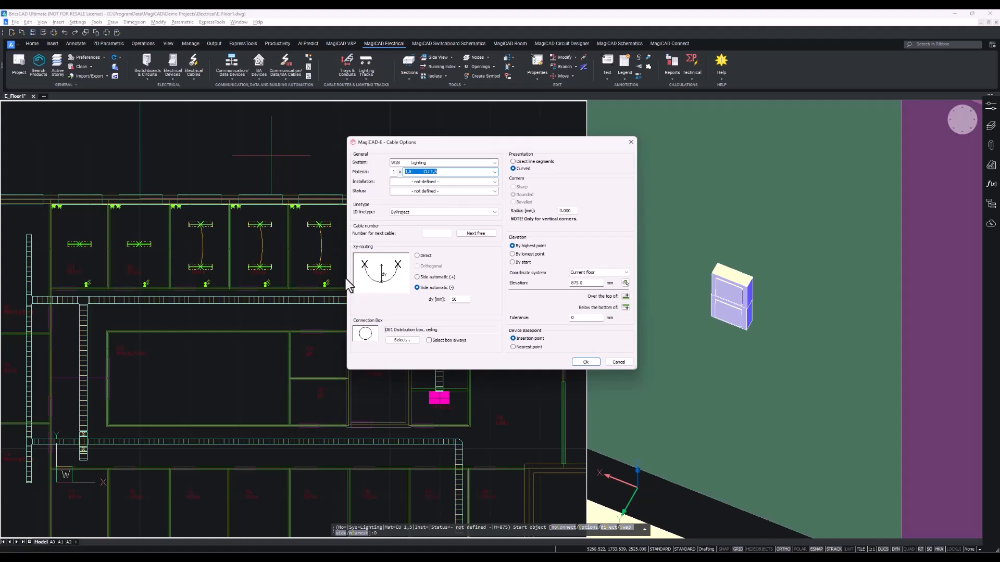
Choose the ceiling distribution box as the connection box and confirm the cable options.
left_click(403, 340)
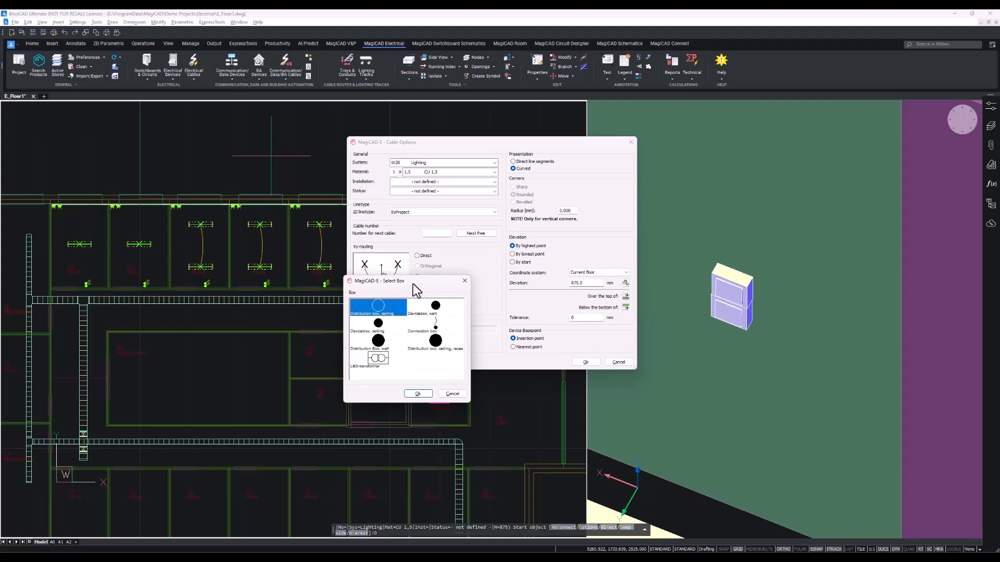
left_click_drag(413, 284, 449, 269)
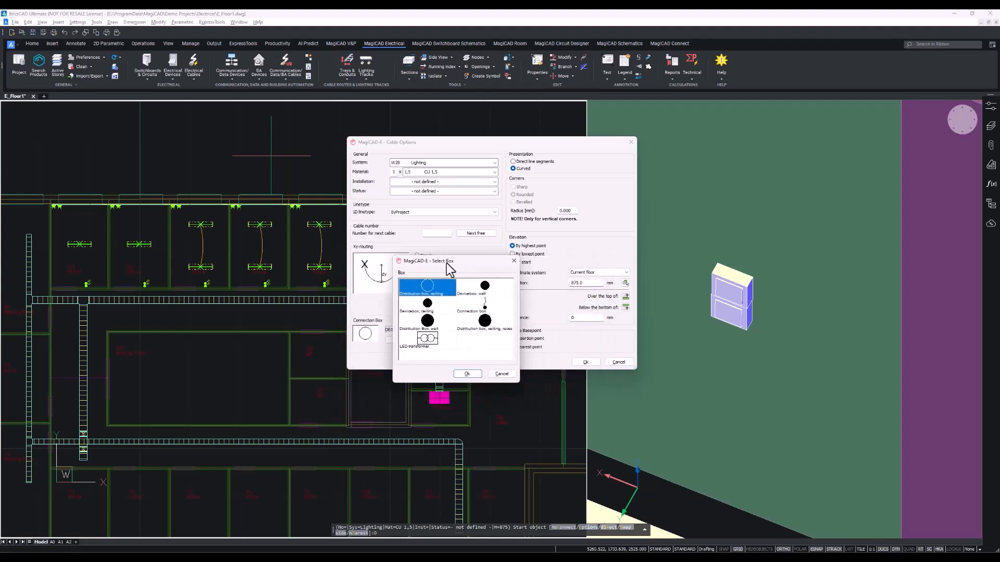
left_click(467, 374)
left_click(584, 362)
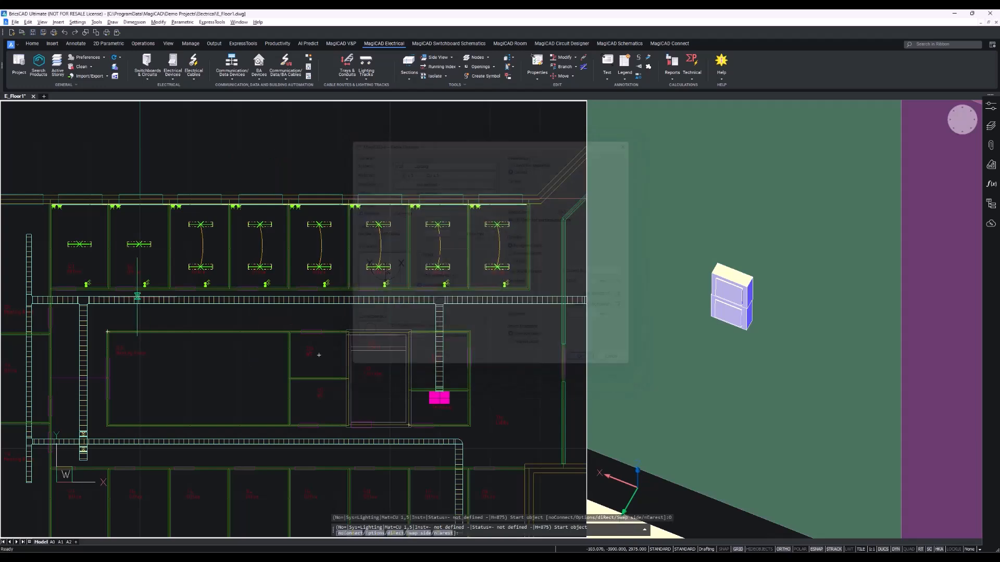
Draw a cable from the luminaire in the left office through a midpoint to the luminaire in the next office.
scroll(312, 247, "up", 5)
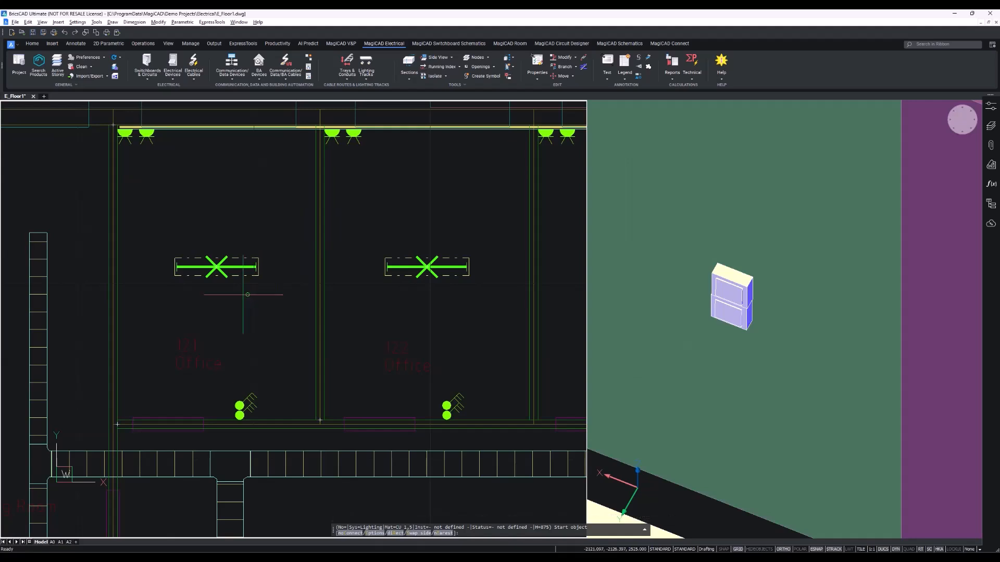
left_click(217, 267)
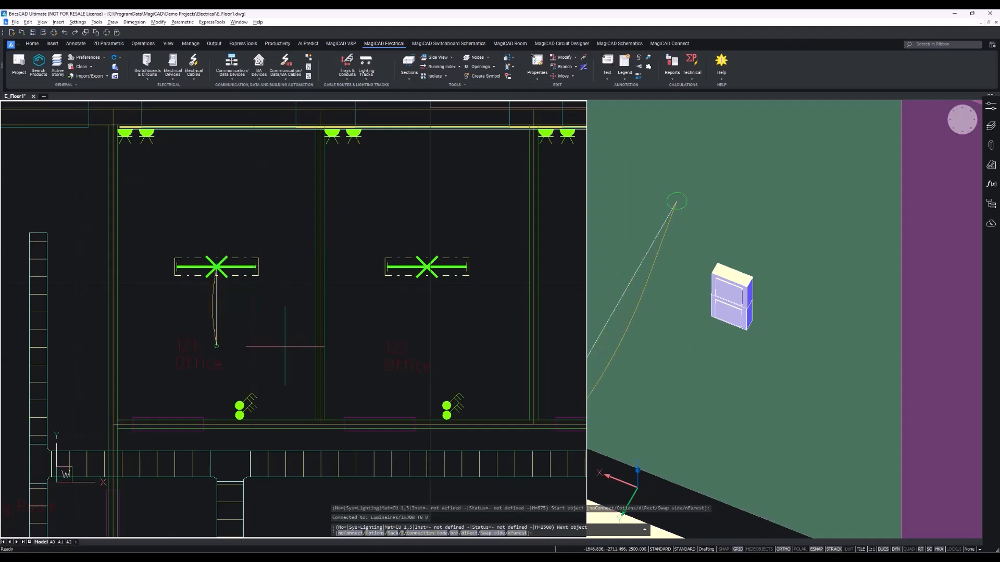
key("F8")
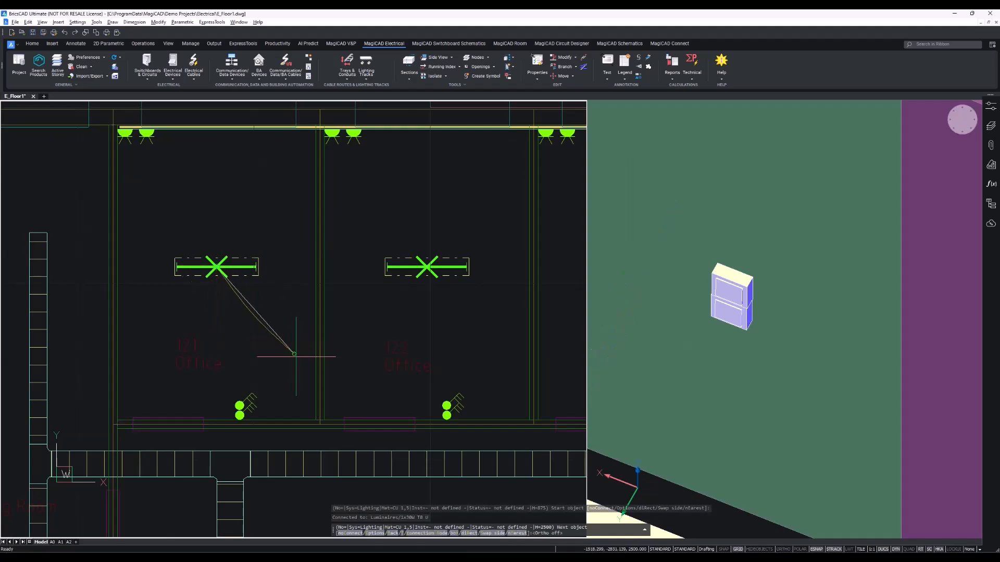
left_click(304, 362)
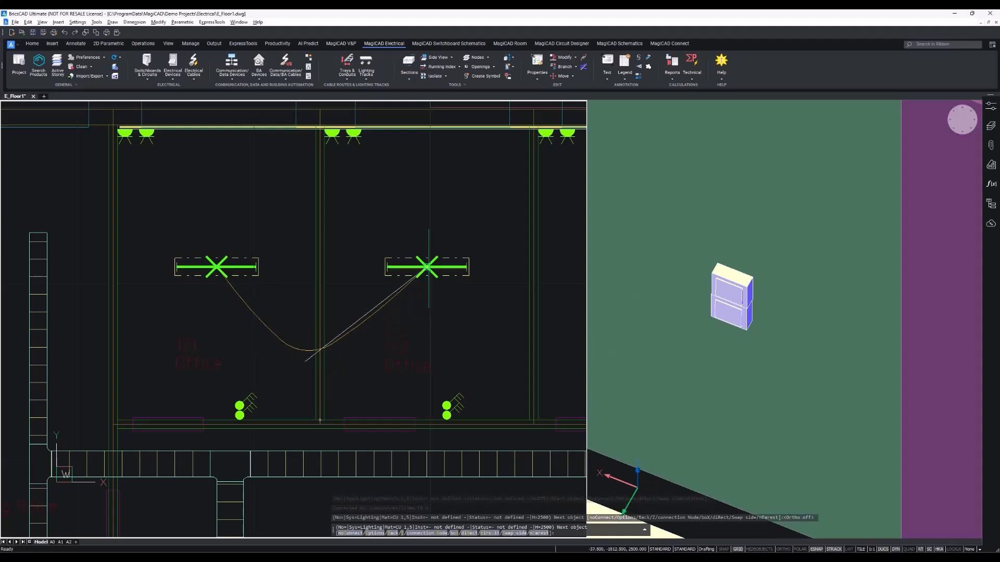
left_click(428, 266)
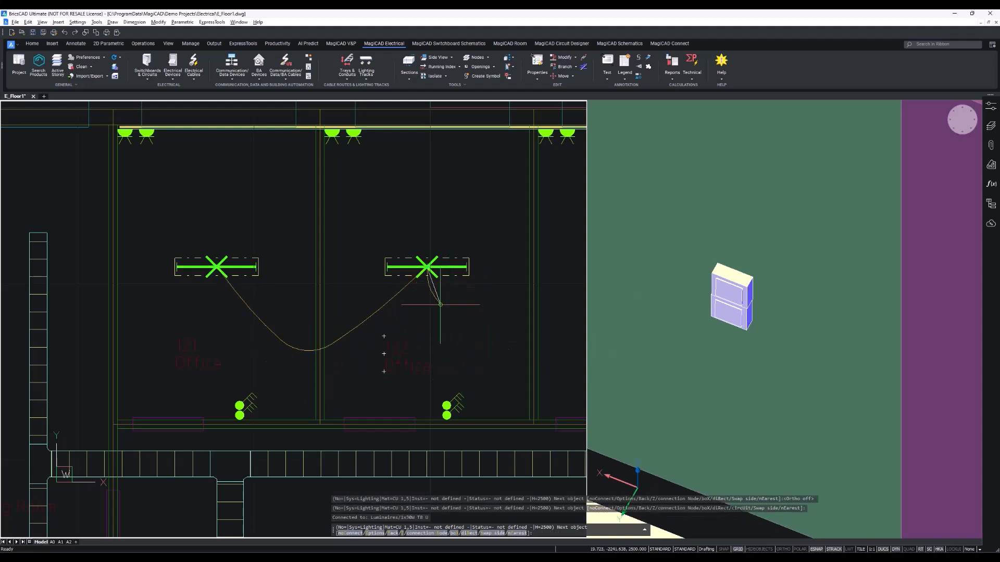
key("Escape")
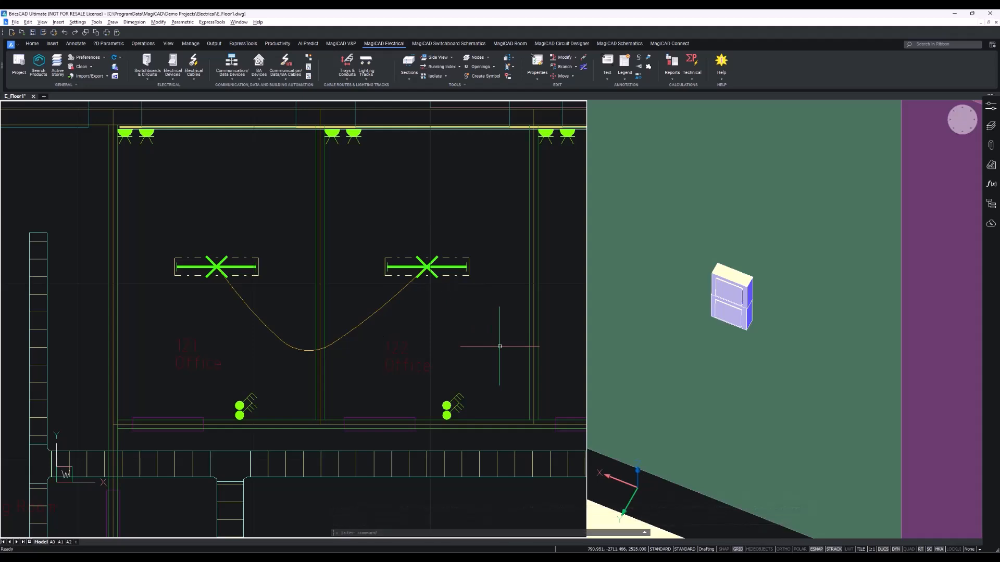
Draw a cable from the left office's switch to a junction on that cable and on to the next office's switch.
key("Return")
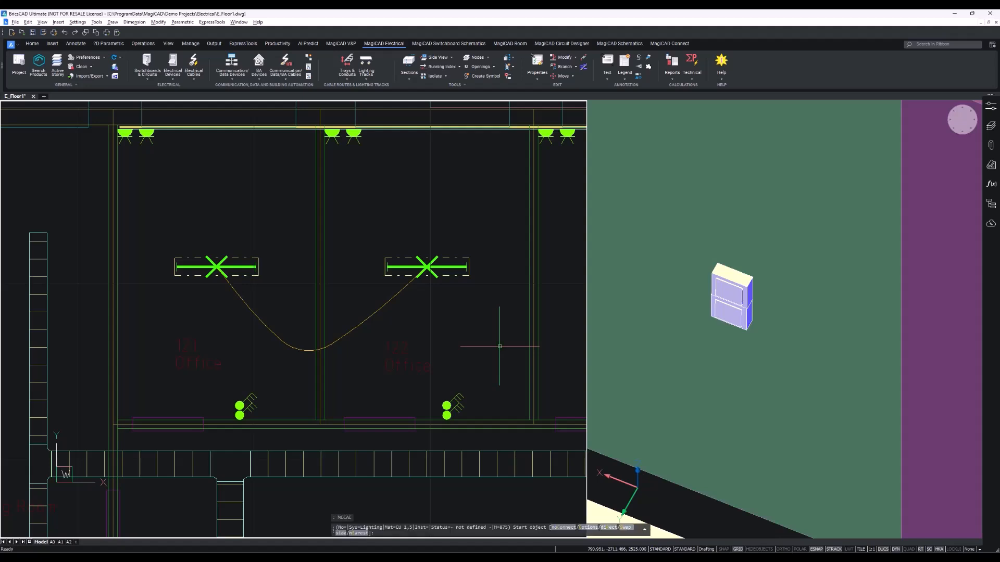
left_click(241, 415)
left_click(239, 408)
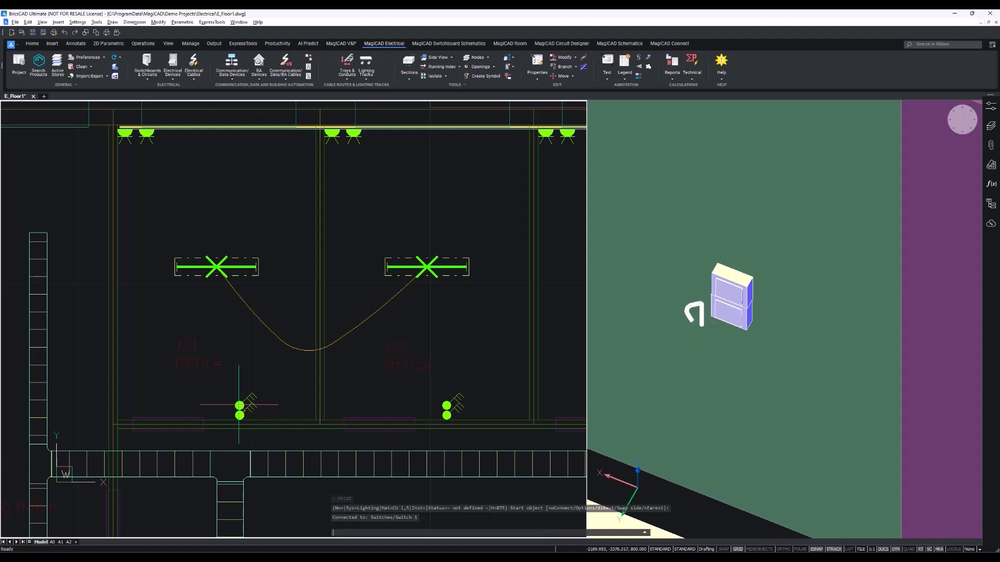
left_click(304, 350)
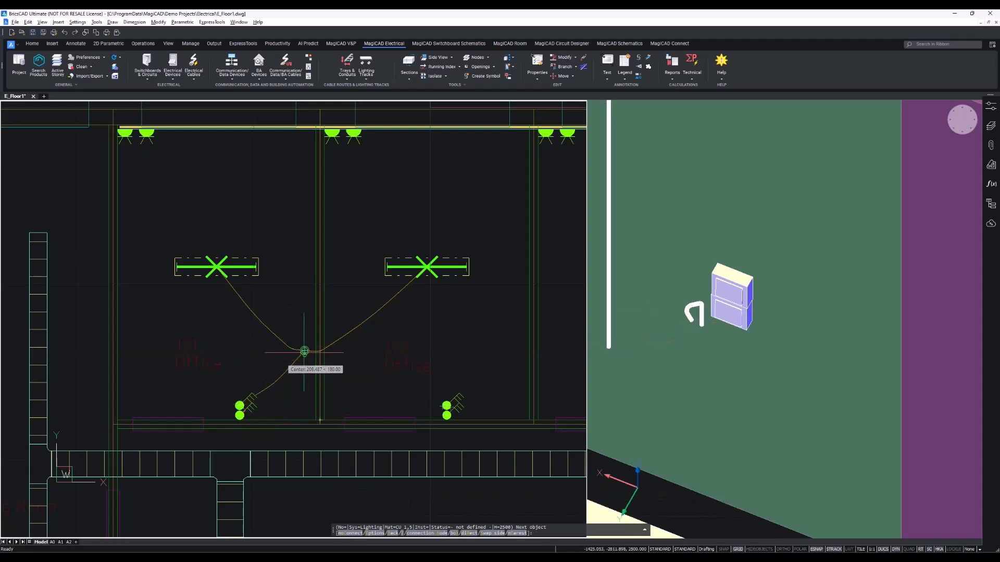
left_click(447, 415)
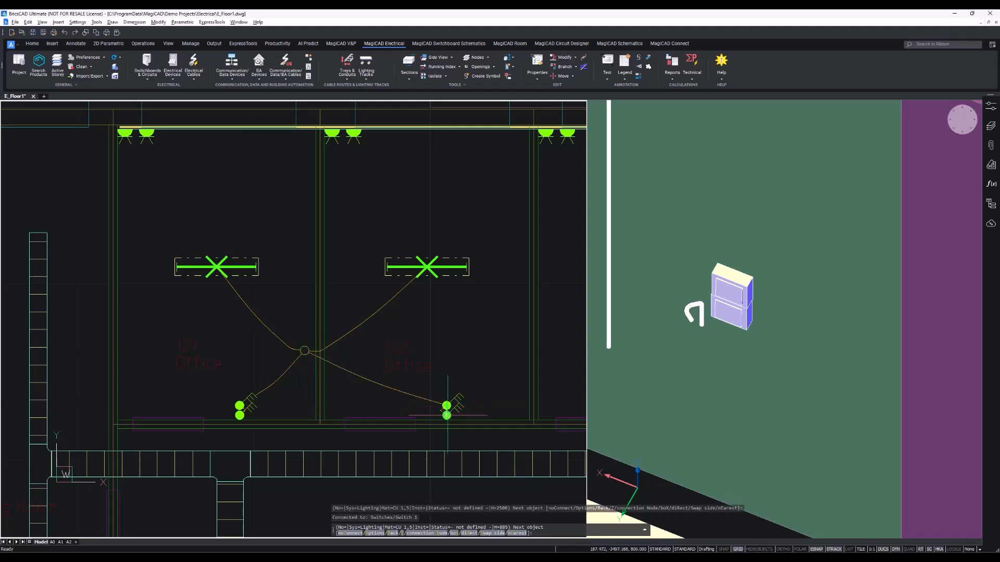
left_click(447, 415)
key("Return")
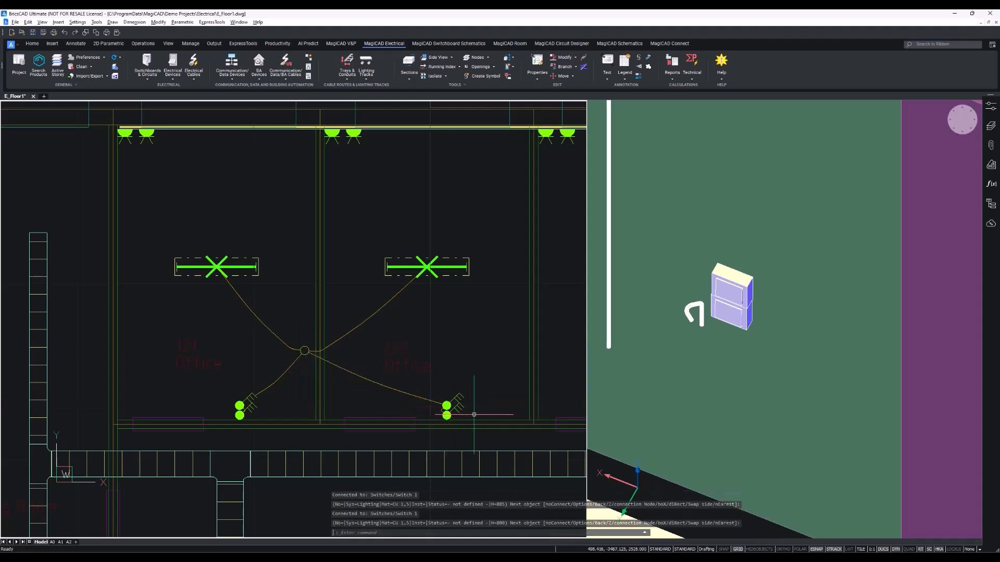
Examine the new cable routing and junction box in the 3D view.
scroll(768, 423, "down", 5)
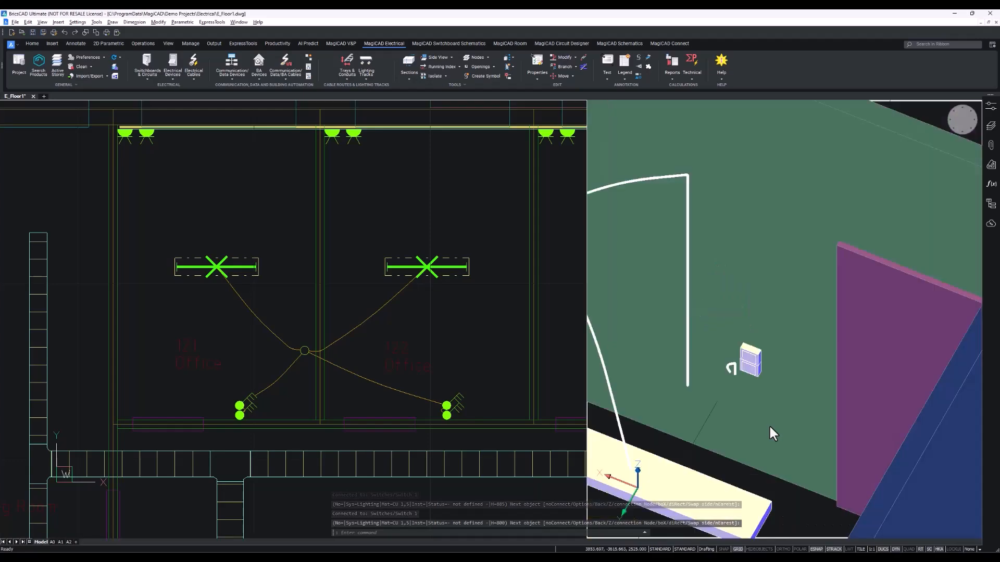
middle_click_drag(803, 425, 634, 393, "shift")
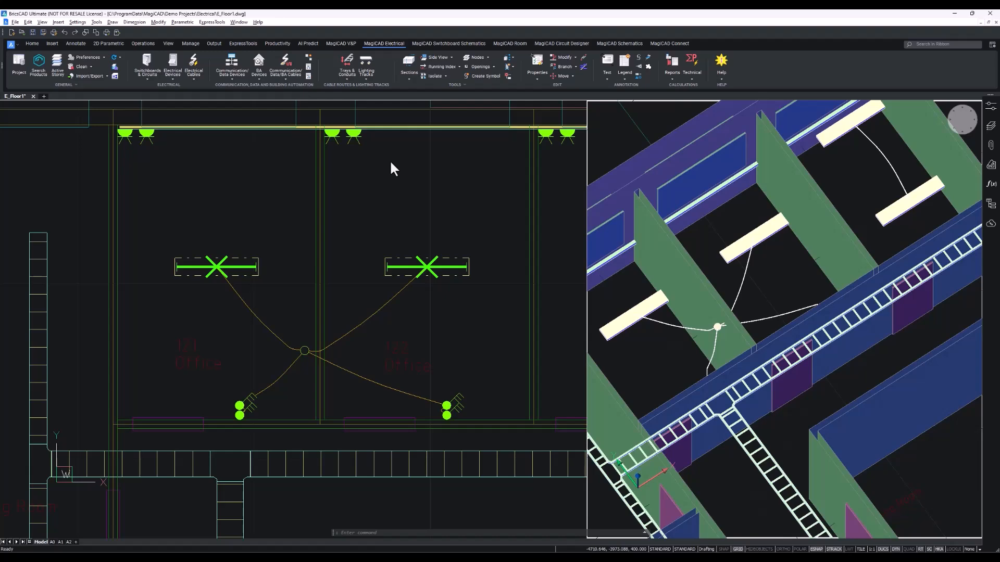
left_click(714, 379)
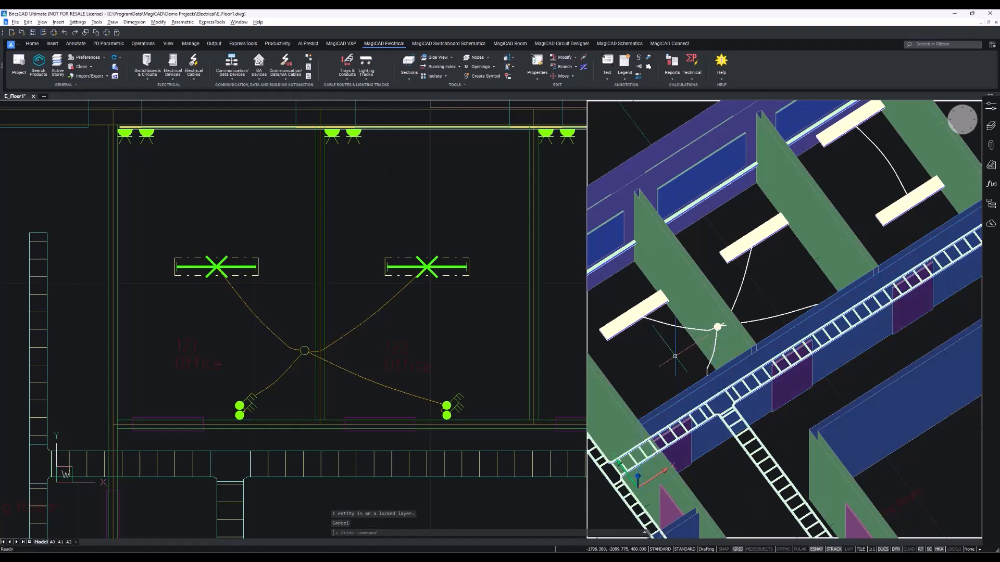
middle_click_drag(674, 356, 703, 370, "shift")
scroll(870, 358, "up", 5)
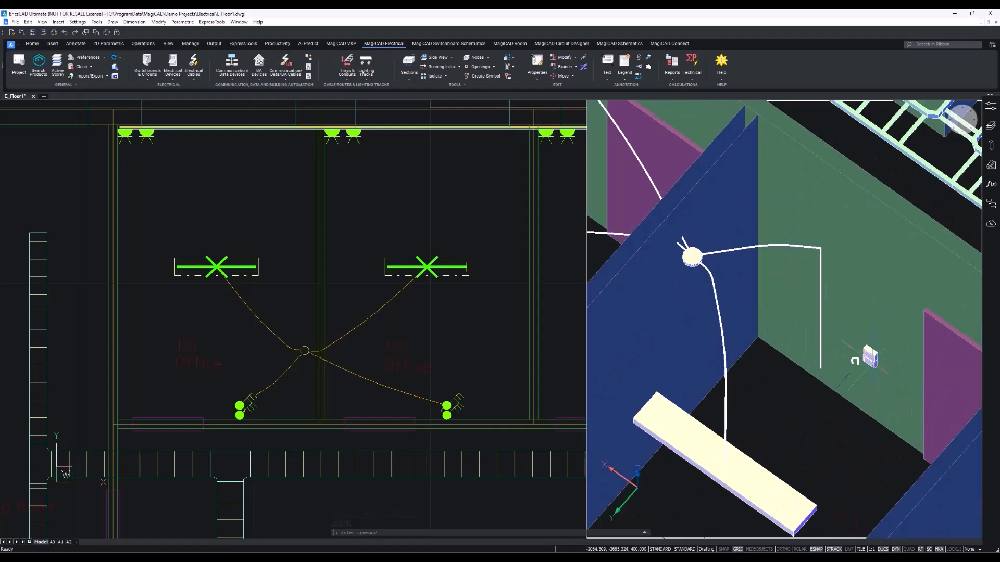
scroll(871, 357, "up", 2)
scroll(871, 357, "down", 6)
middle_click_drag(872, 359, 668, 374, "shift")
scroll(746, 444, "up", 5)
scroll(854, 488, "down", 5)
left_click(491, 354)
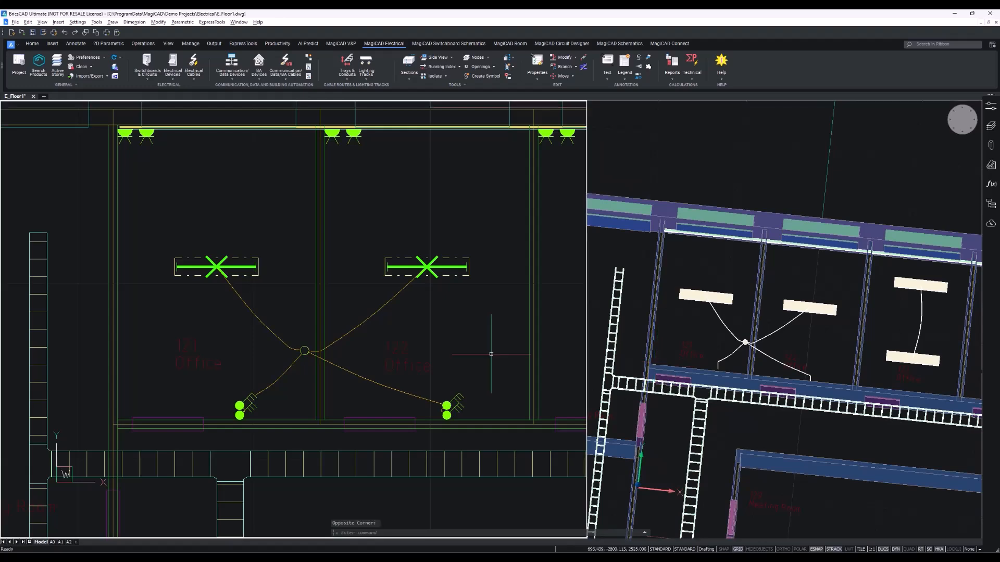
scroll(484, 360, "down", 4)
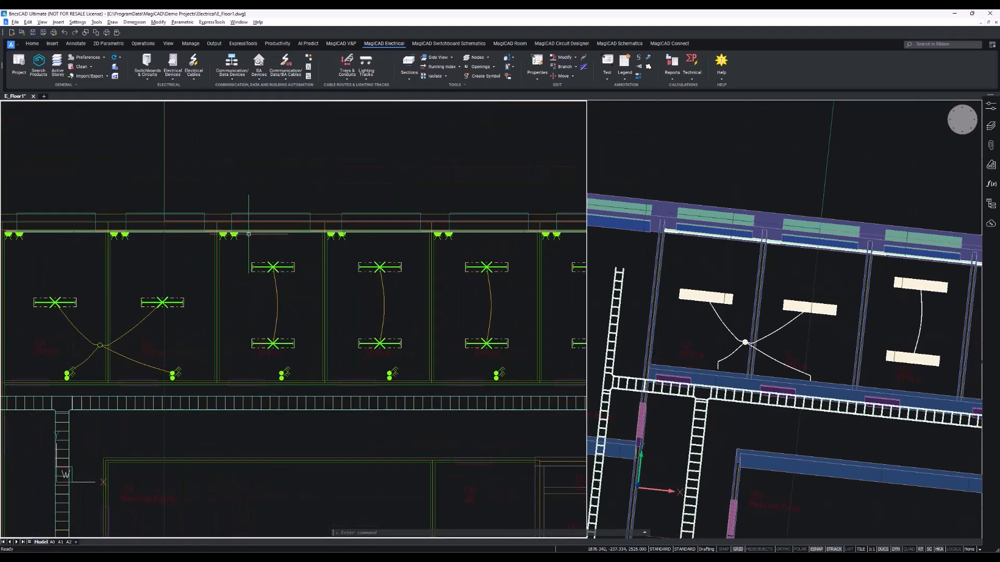
Draw a cable from the luminaire in the second office through a midpoint to the luminaire in the next office.
left_click(193, 78)
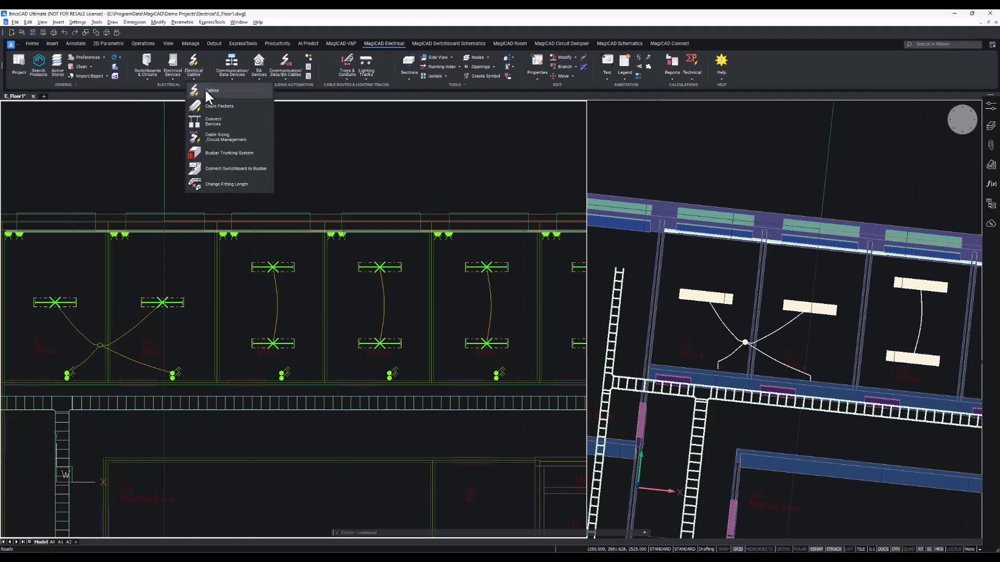
left_click(198, 105)
scroll(231, 326, "up", 4)
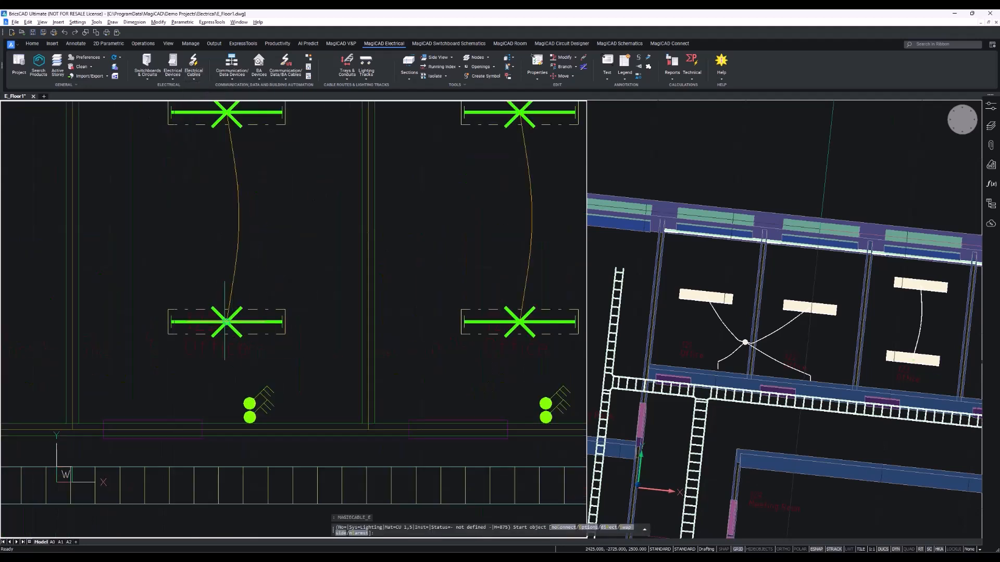
left_click(224, 322)
left_click(272, 362)
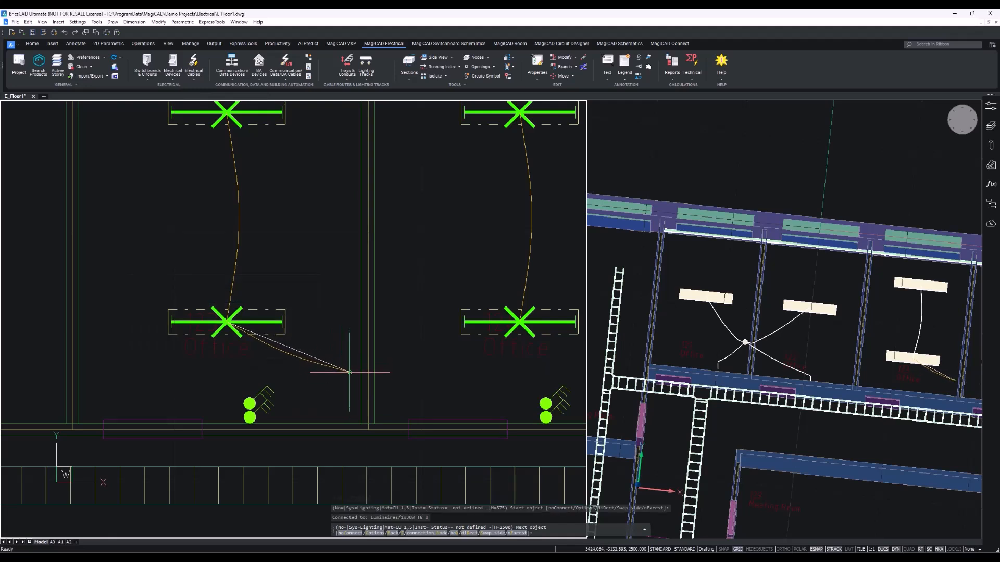
left_click(350, 370)
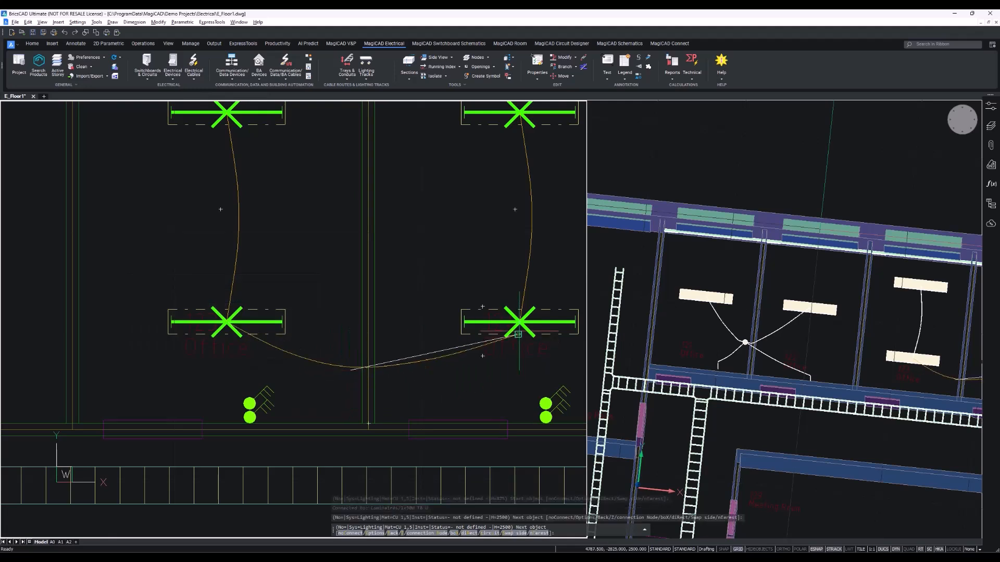
left_click(520, 321)
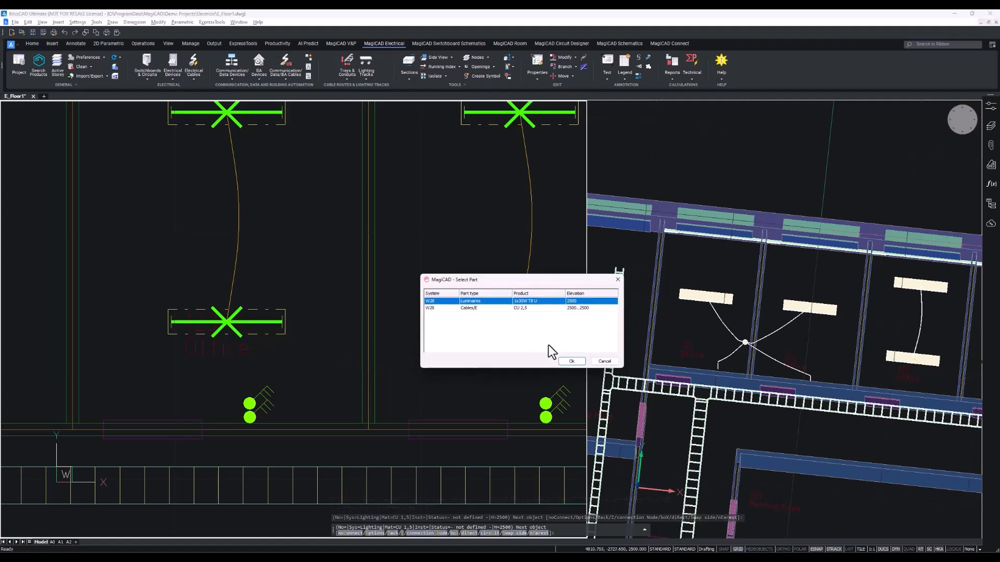
left_click(570, 361)
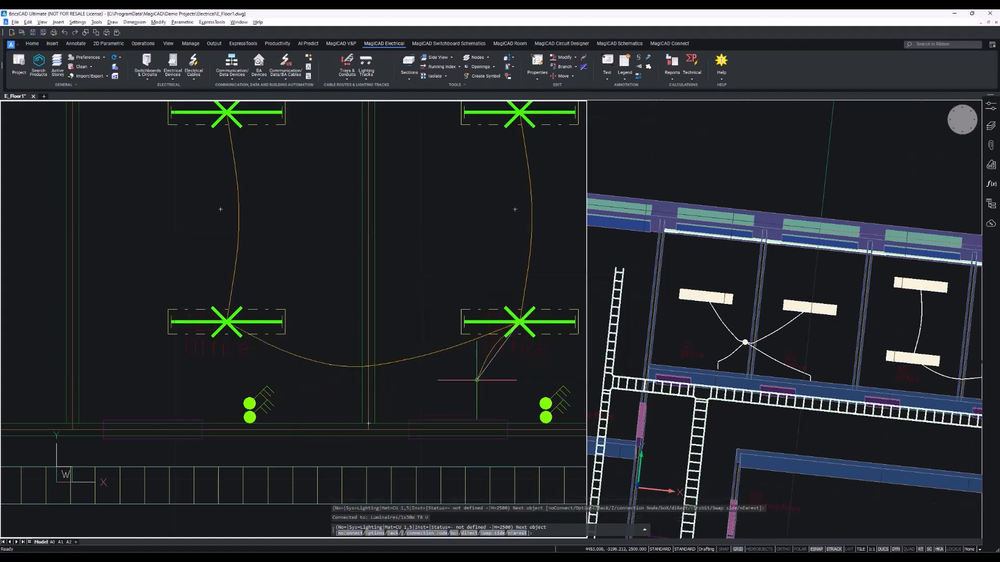
key("Return")
key("Return")
Draw a cable from the second office's switch to a junction on that cable and on to the next office's switch.
left_click(248, 416)
left_click(250, 404)
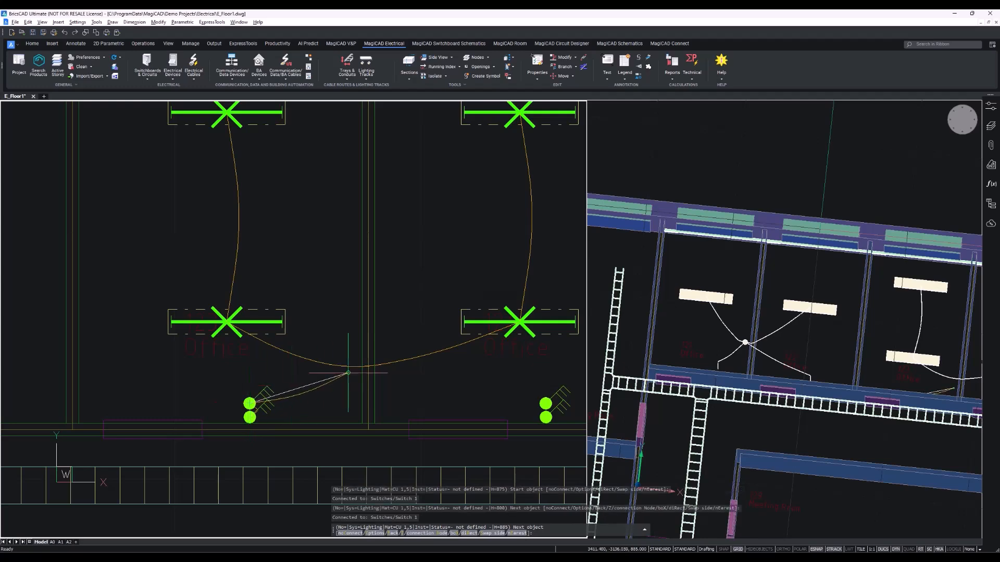
left_click(351, 368)
middle_click_drag(352, 367, 251, 373)
left_click(444, 408)
key("Return")
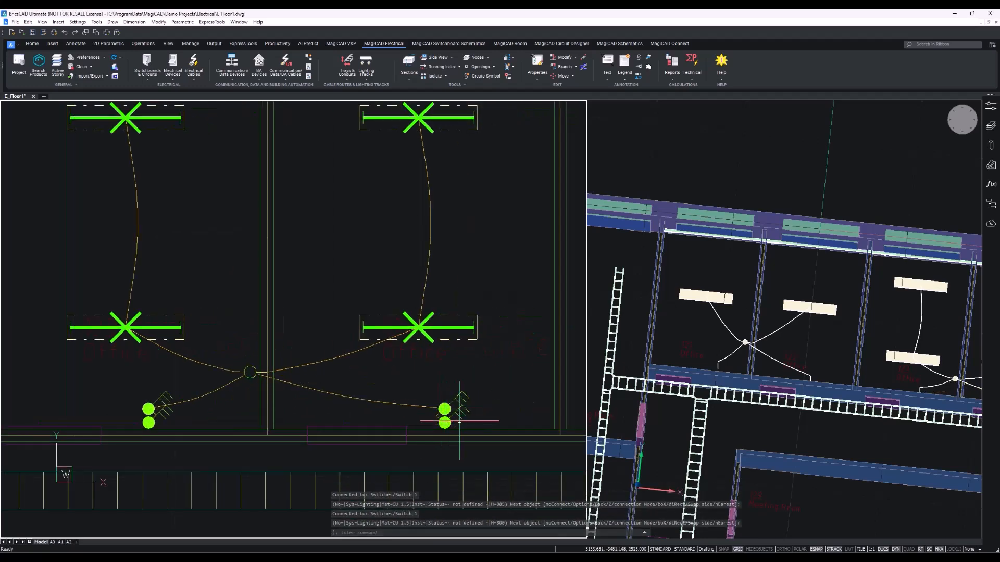
Draw a cable from the luminaire in the following office through a midpoint to the luminaire in the adjacent office.
scroll(417, 390, "down", 4)
scroll(382, 370, "up", 3)
left_click(381, 371)
left_click(426, 410)
middle_click_drag(426, 411, 324, 411)
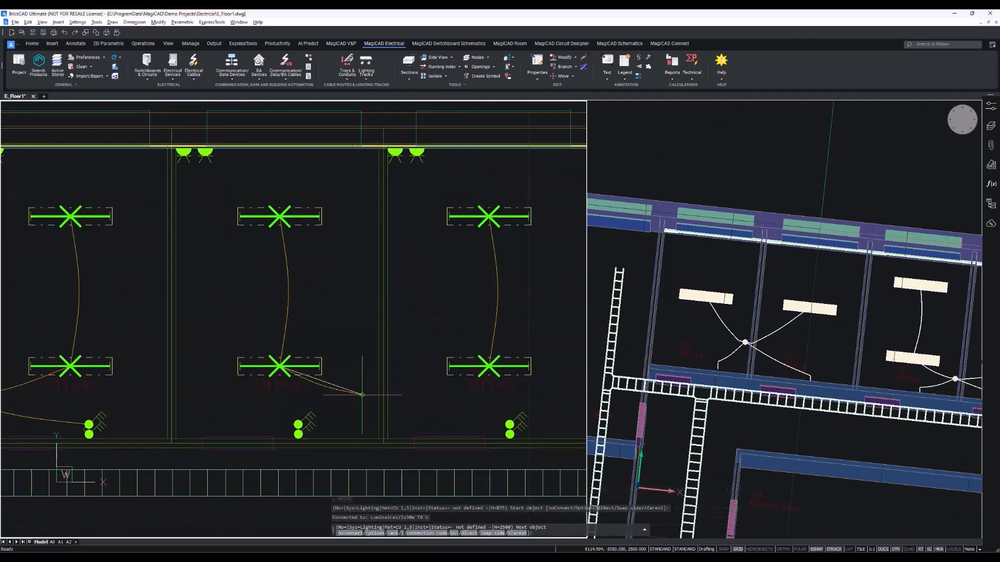
scroll(395, 398, "up", 4)
left_click(528, 332)
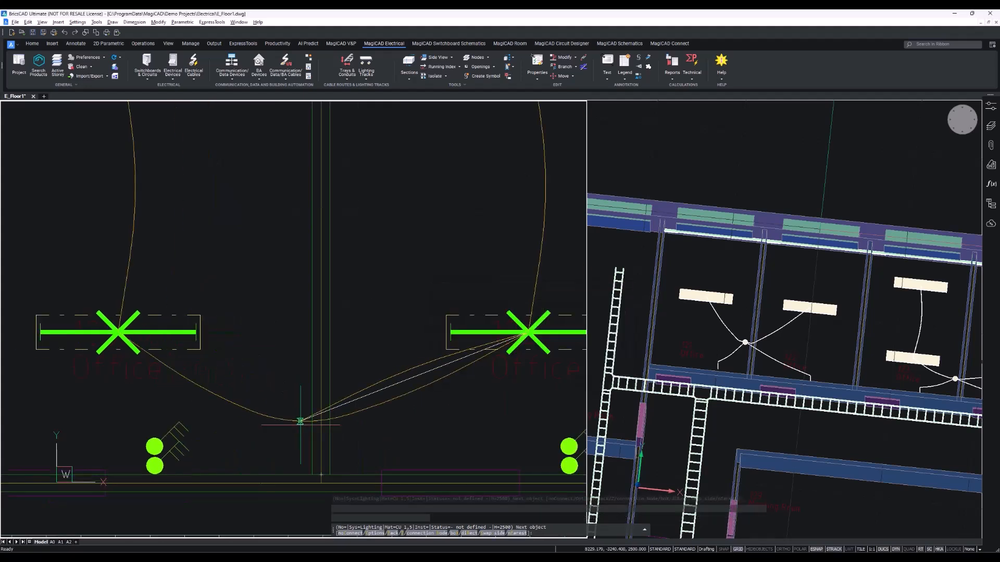
key("Return")
Connect the switches of both offices to the junction box on that luminaire cable.
left_click(290, 419)
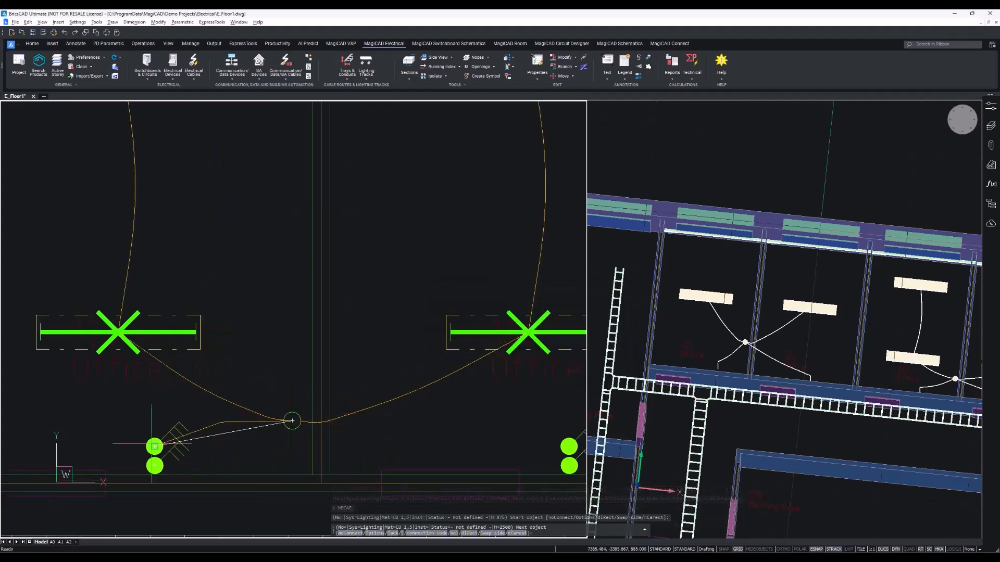
left_click(154, 466)
key("Return")
key("Escape")
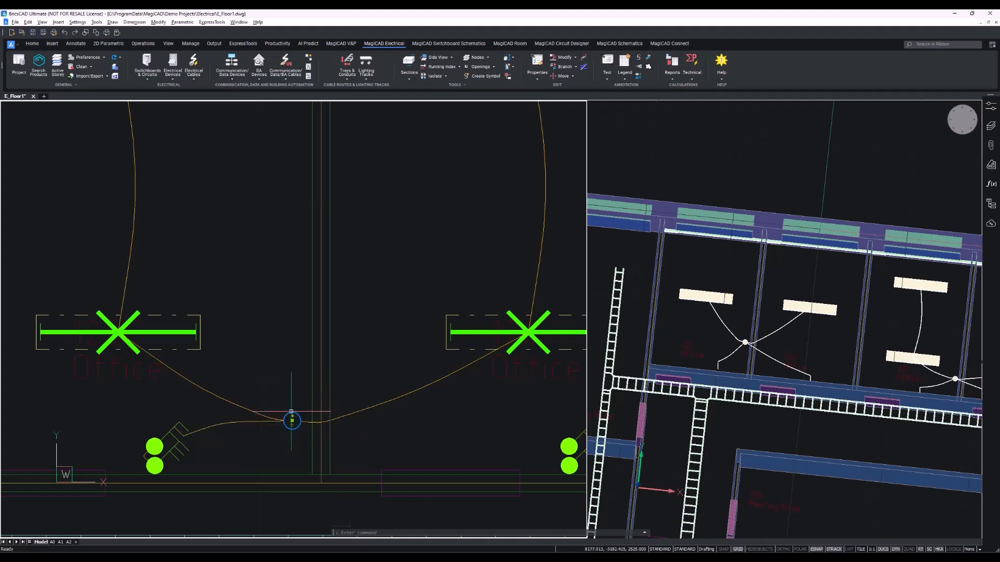
left_click(292, 420)
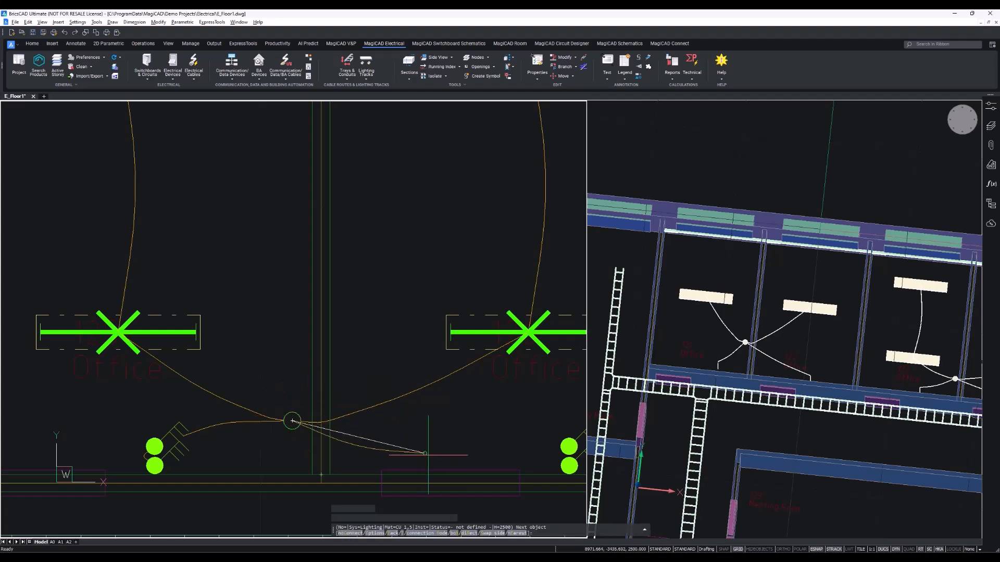
left_click(566, 453)
left_click(573, 469)
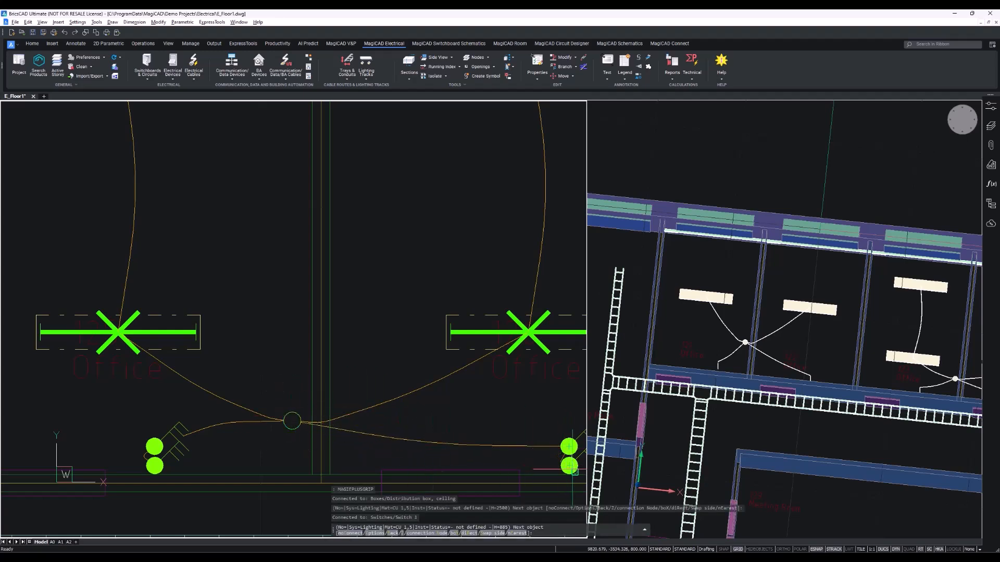
key("Return")
Draw a cable between the luminaires of the last pair of offices with the Cables tool.
scroll(520, 452, "down", 5)
scroll(365, 390, "up", 7)
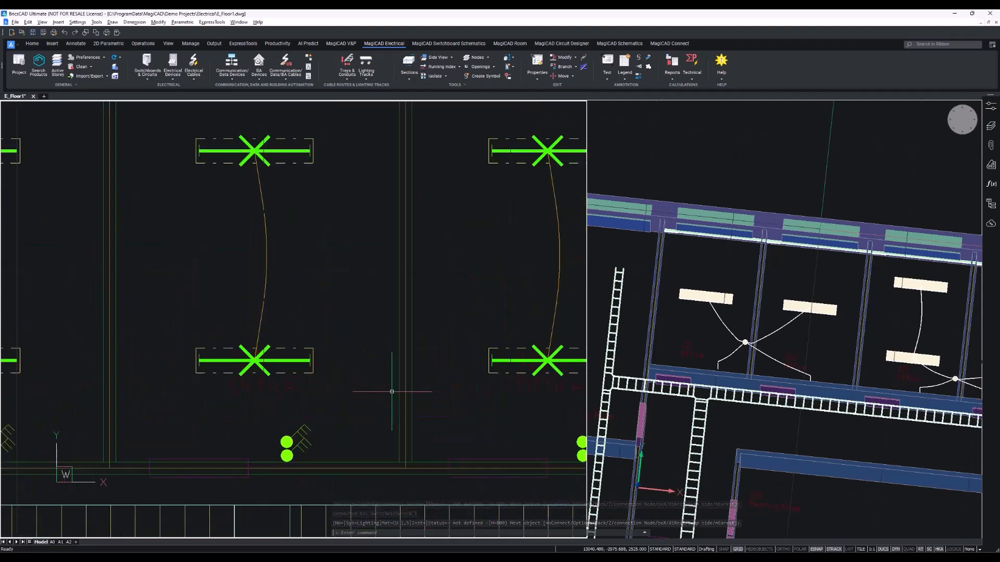
left_click(194, 77)
left_click(211, 93)
left_click(202, 349)
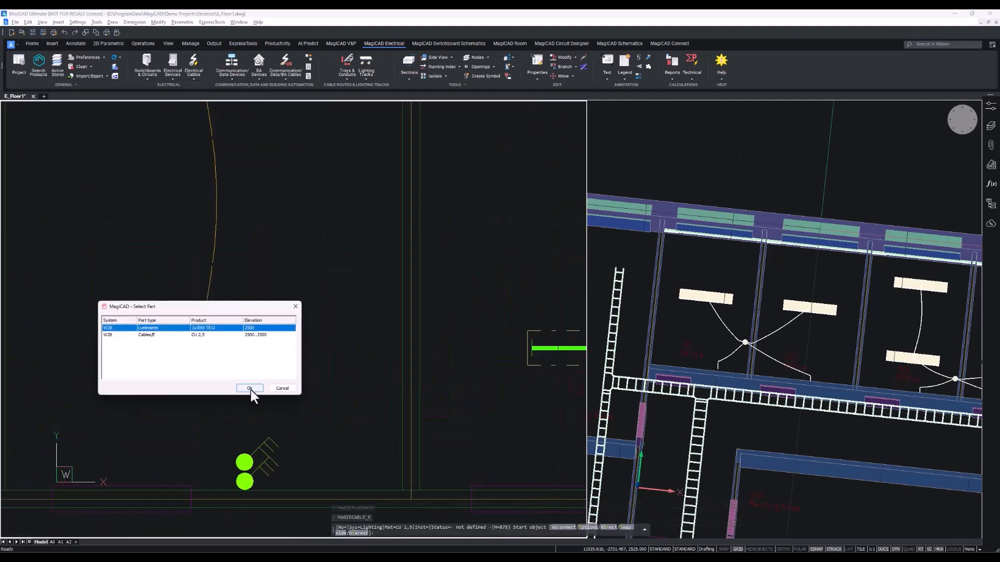
left_click(251, 390)
middle_click_drag(379, 450, 241, 444)
left_click(471, 345)
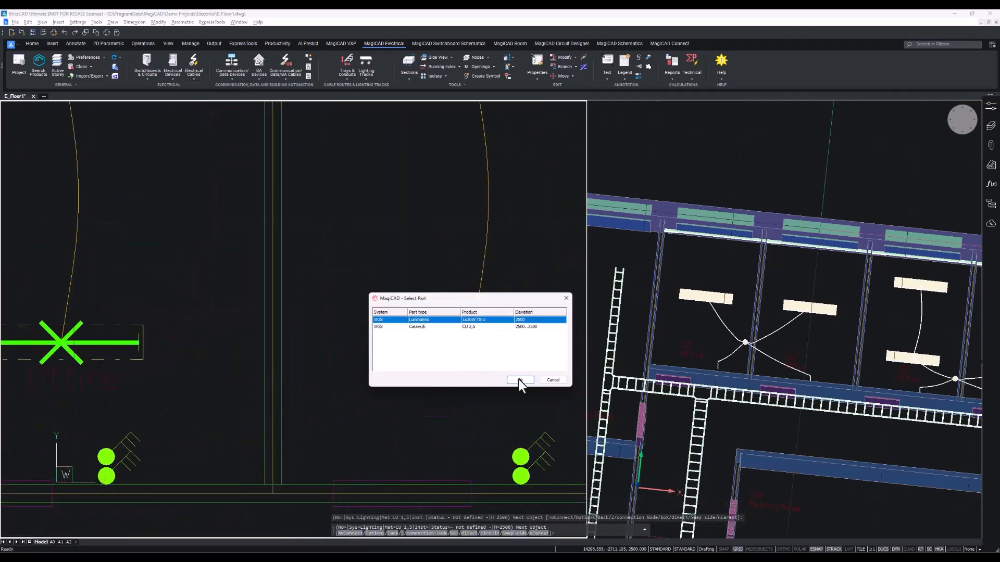
left_click(518, 379)
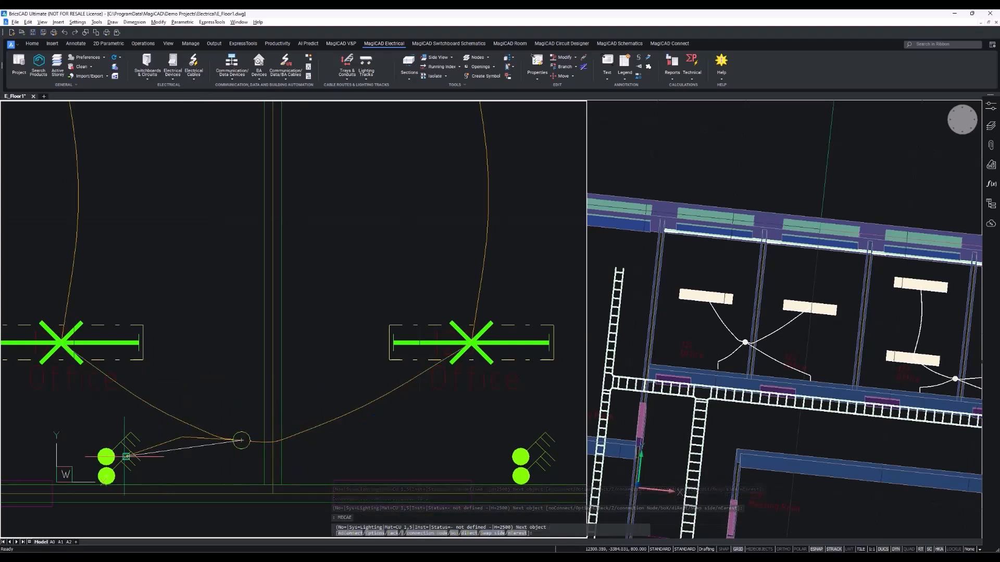
Connect both switches of that office pair through the cable's junction box.
left_click(106, 476)
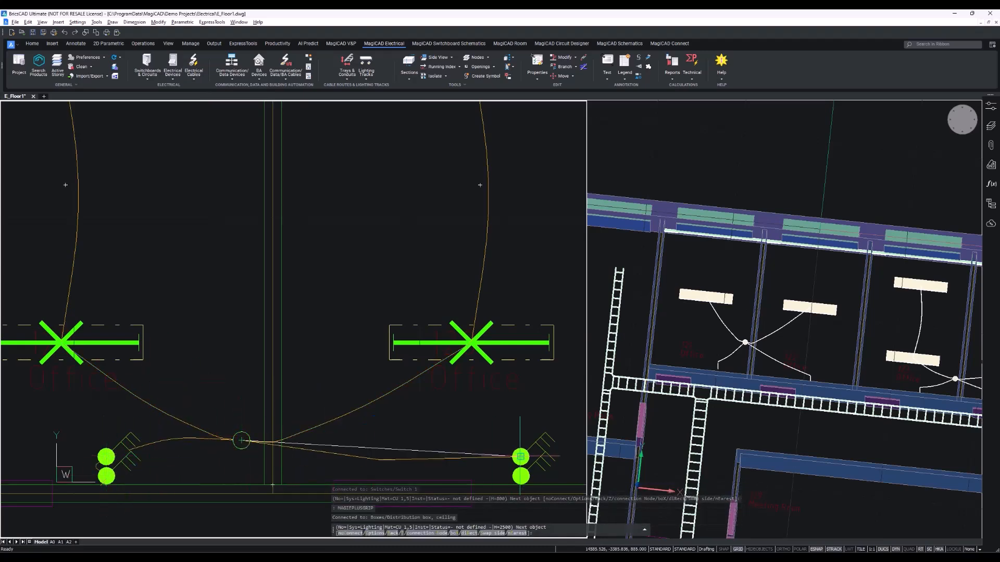
left_click(520, 477)
key("Return")
Start a new cable and set its options to the W29 Sockets system, picking the elevation from a canal socket.
scroll(392, 259, "down", 2)
middle_click_drag(374, 265, 418, 265)
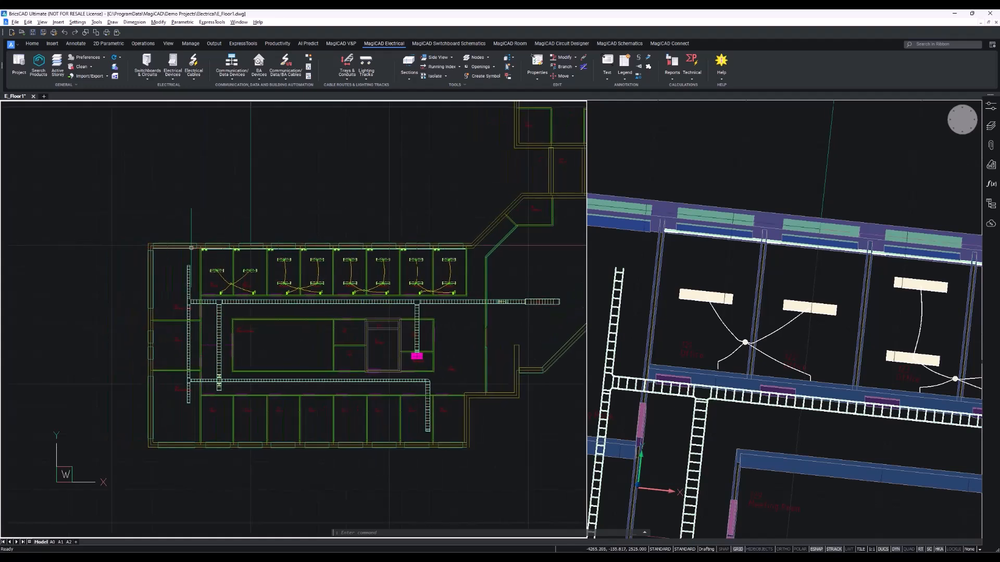
scroll(216, 252, "up", 10)
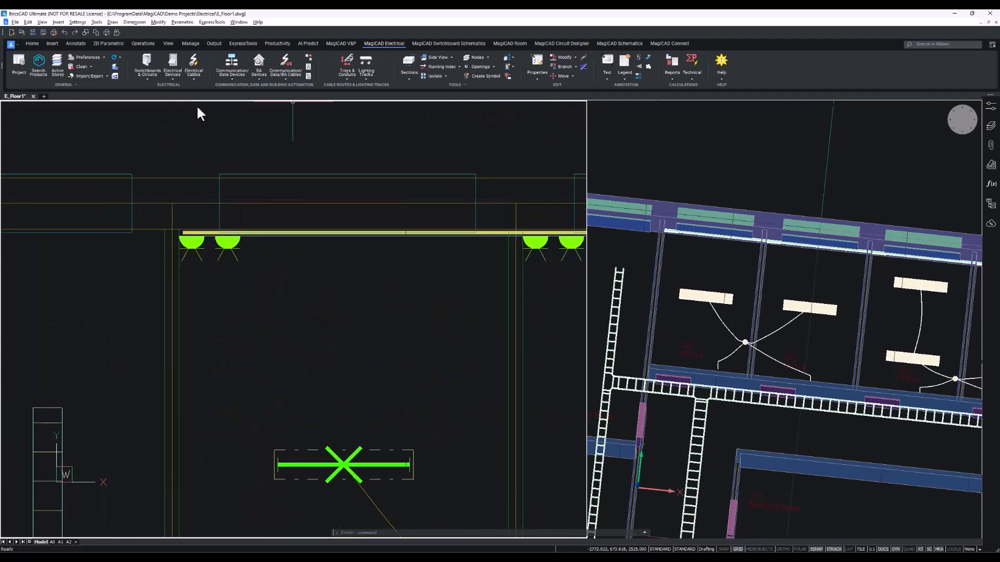
left_click(192, 74)
left_click(233, 92)
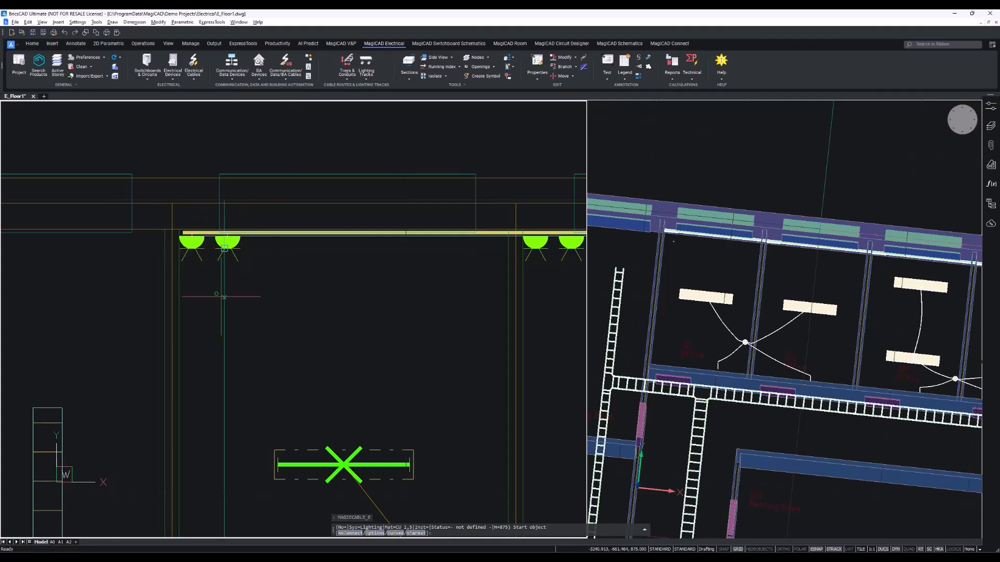
right_click(331, 276)
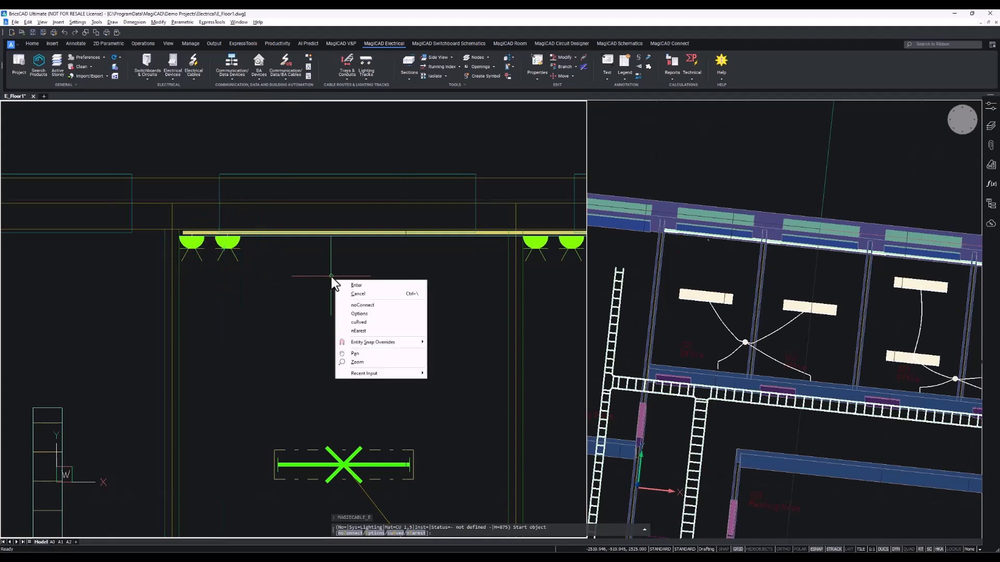
left_click(391, 315)
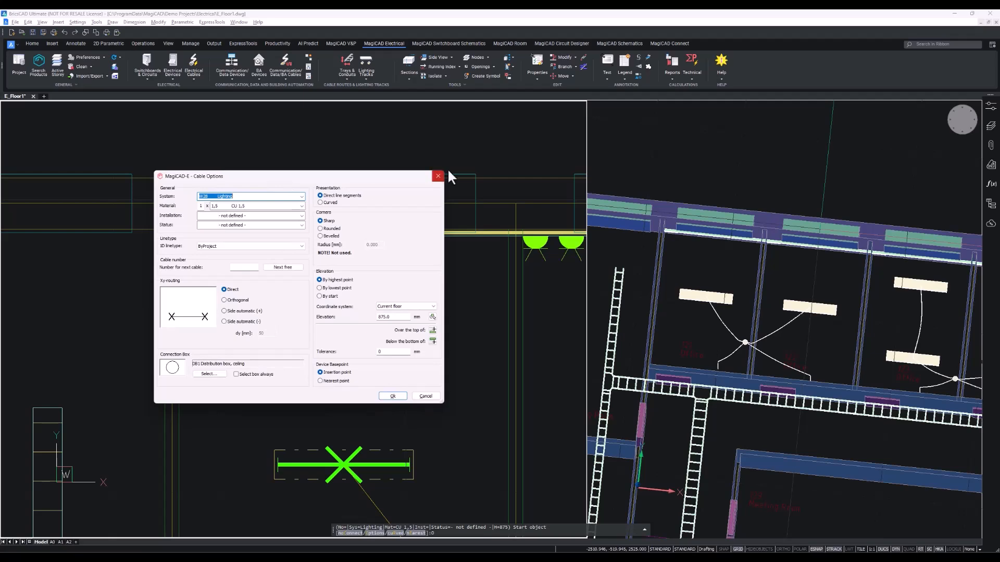
left_click_drag(271, 179, 467, 178)
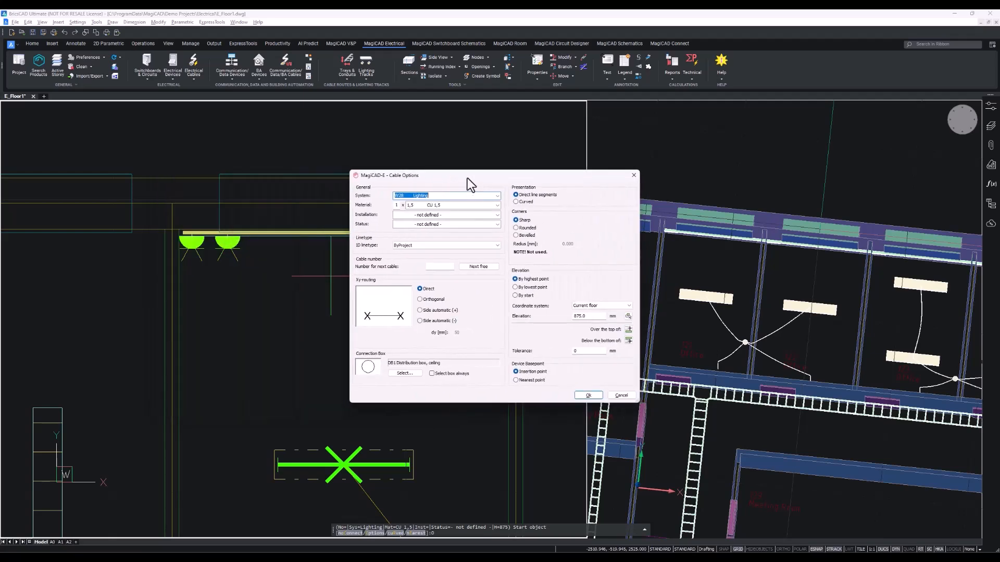
left_click(496, 197)
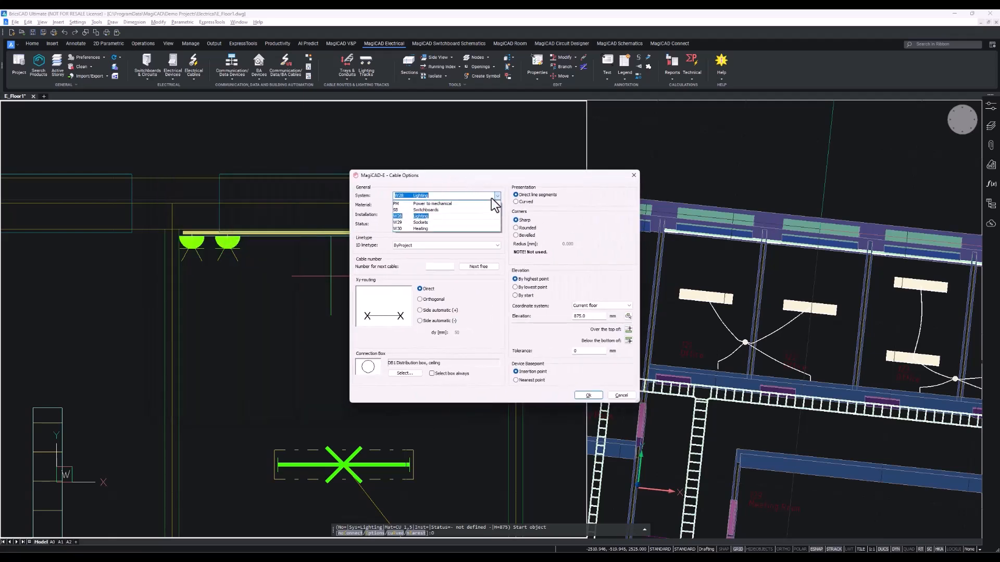
left_click(432, 223)
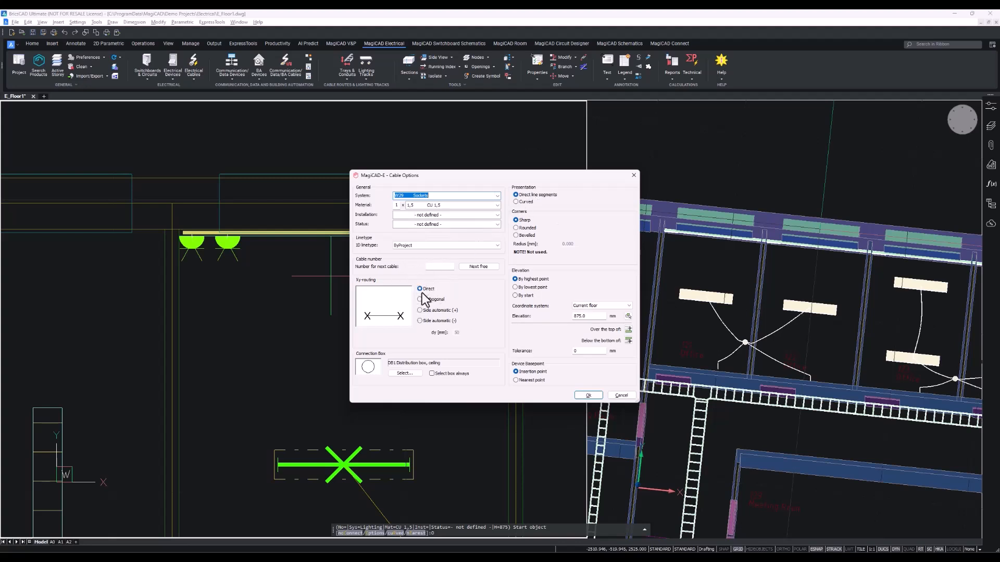
left_click(627, 316)
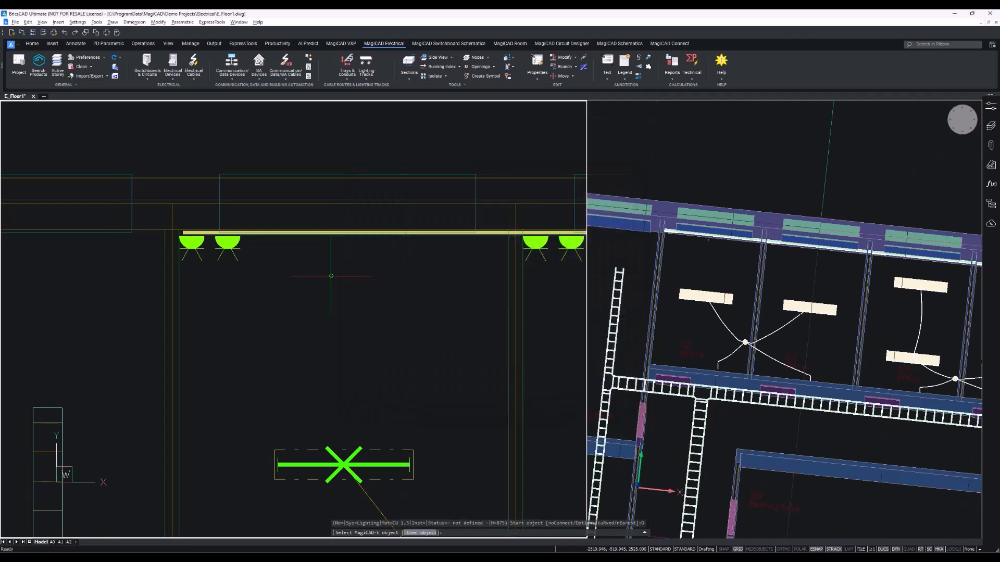
left_click(189, 249)
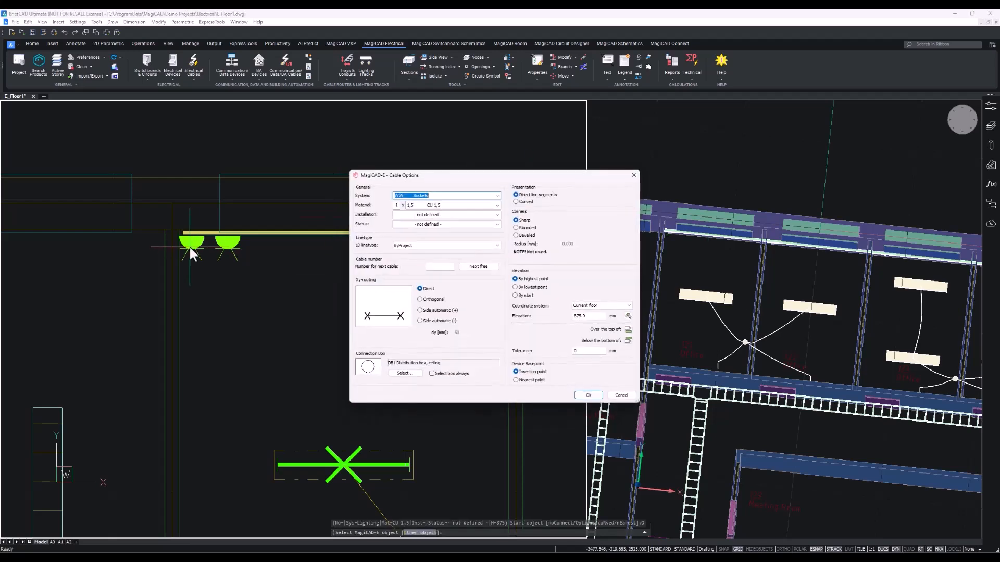
key("Return")
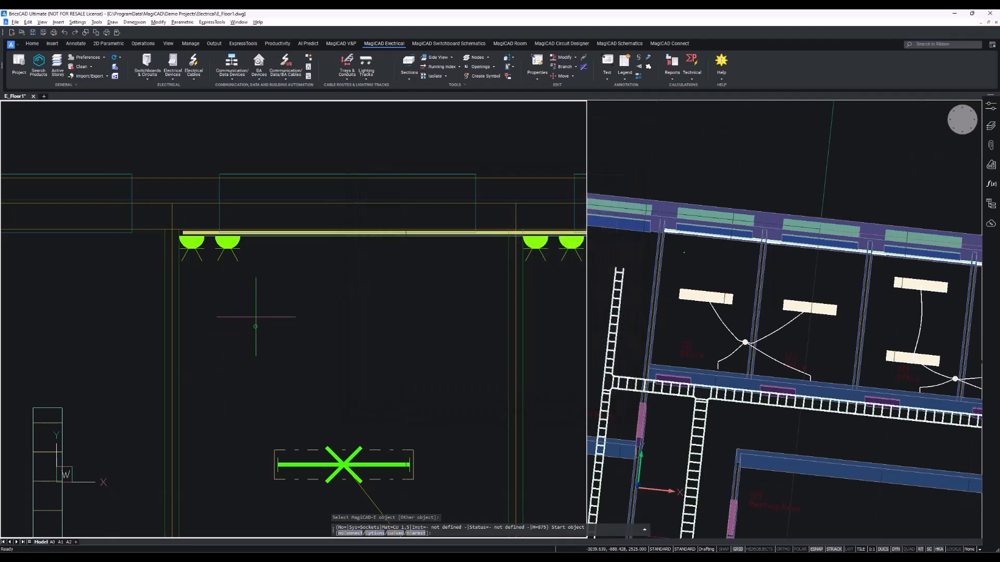
Draw a sockets cable from the canal socket along the corridor to a point near the far office.
left_click(180, 272)
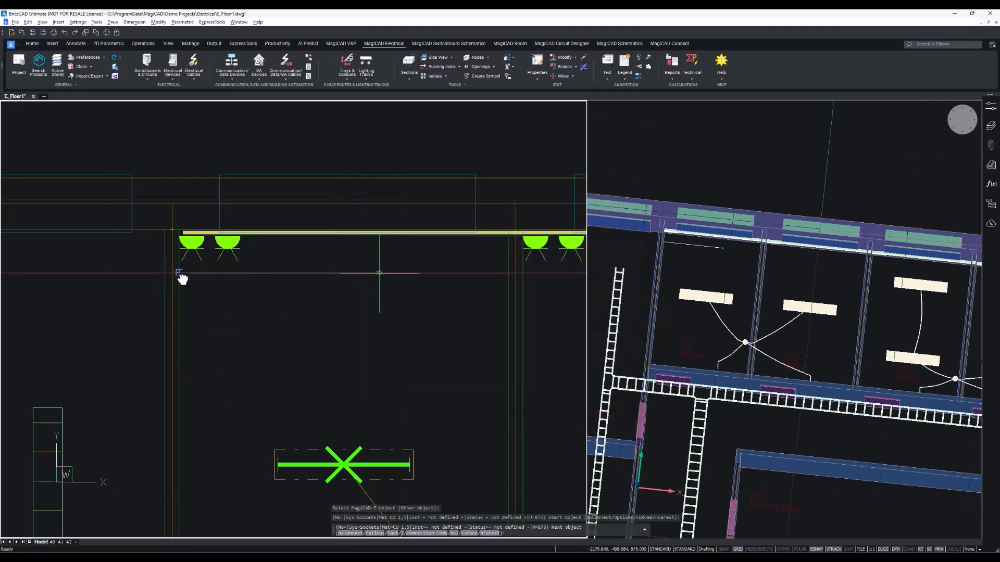
scroll(183, 276, "down", 3)
middle_click_drag(424, 280, 182, 279)
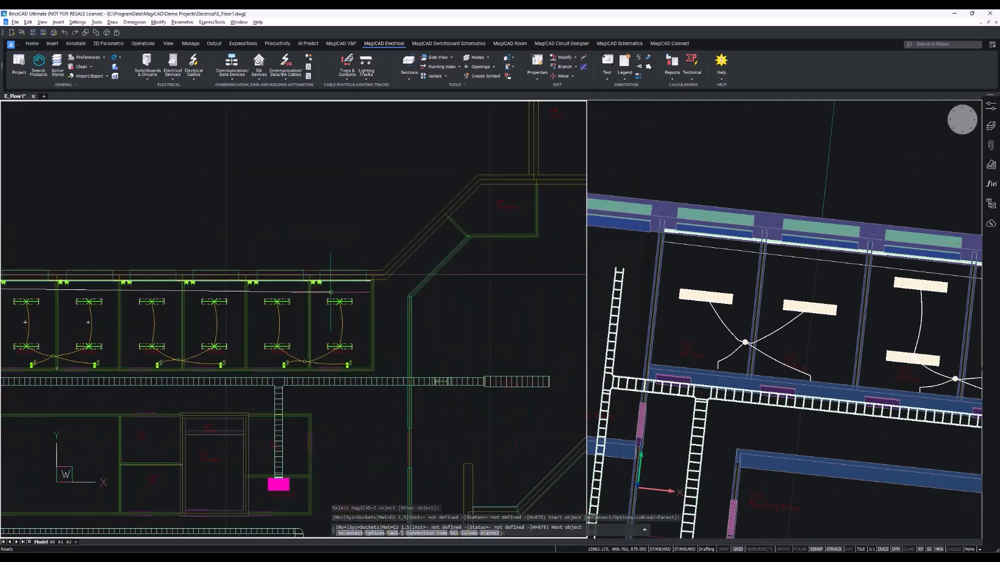
scroll(329, 290, "up", 7)
scroll(397, 279, "down", 3)
middle_click_drag(397, 280, 316, 282)
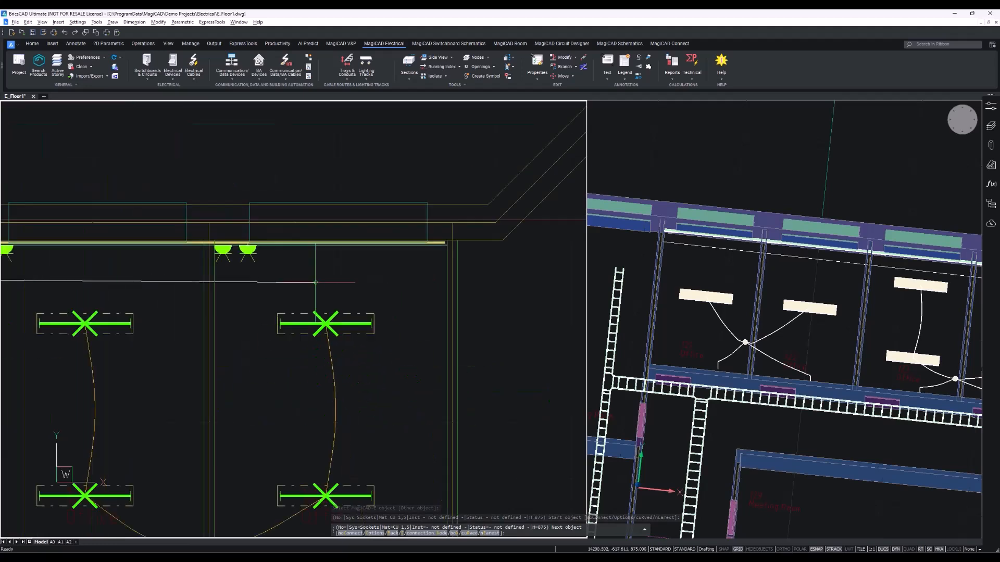
left_click(421, 271)
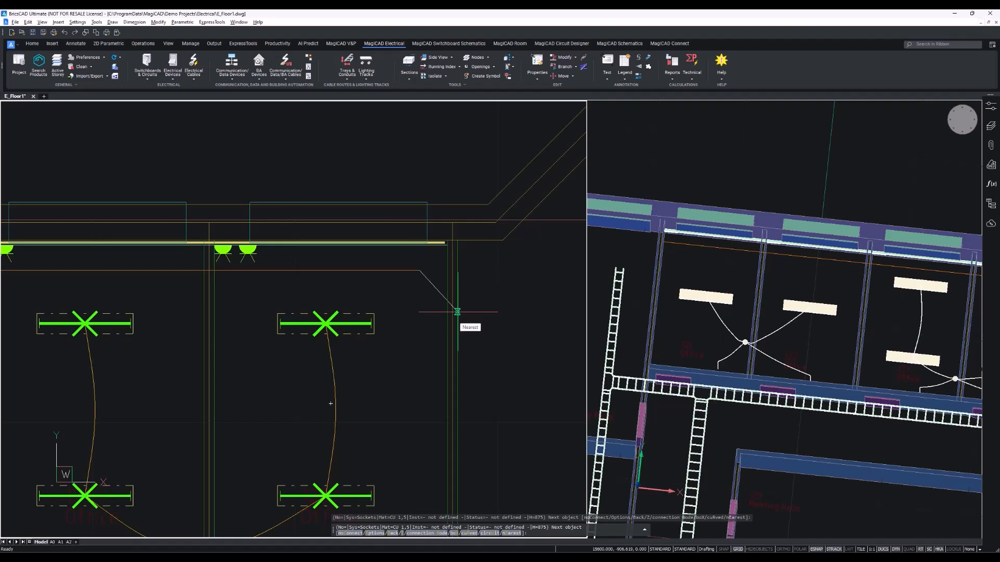
key("Return")
scroll(457, 313, "down", 5)
scroll(268, 314, "up", 6)
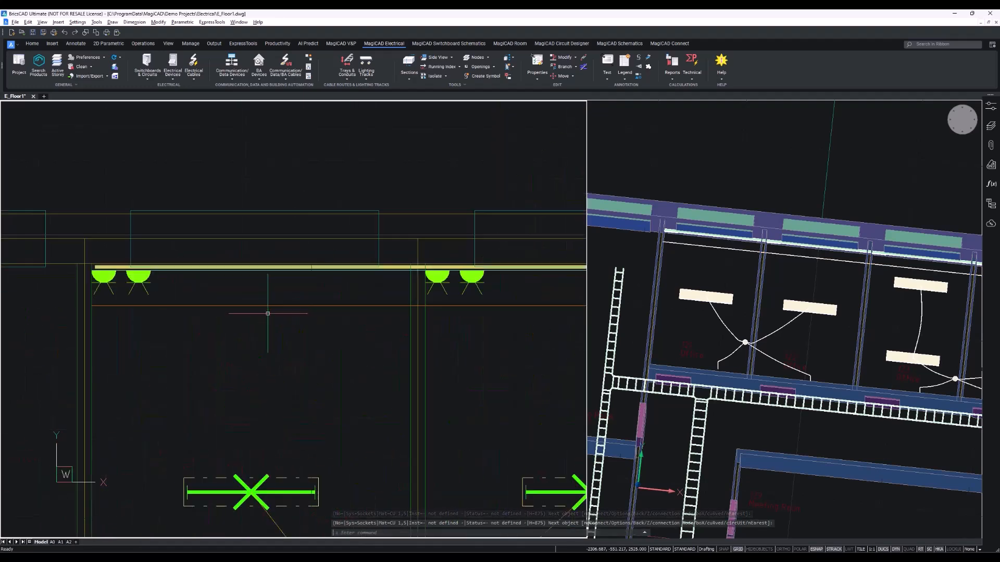
Try to connect office devices to the cable with Connect Devices, choosing the third connection type.
scroll(267, 313, "down", 6)
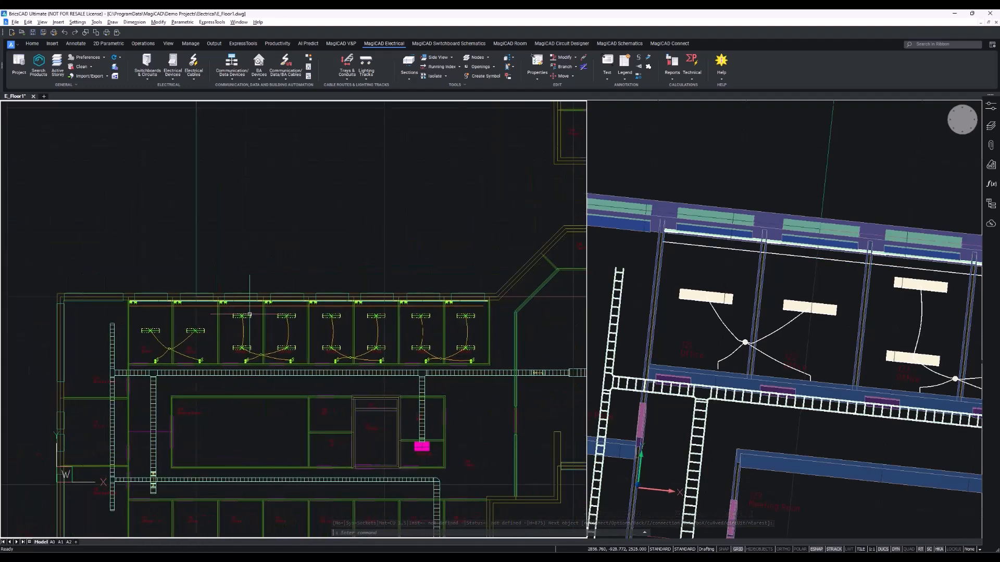
left_click(201, 74)
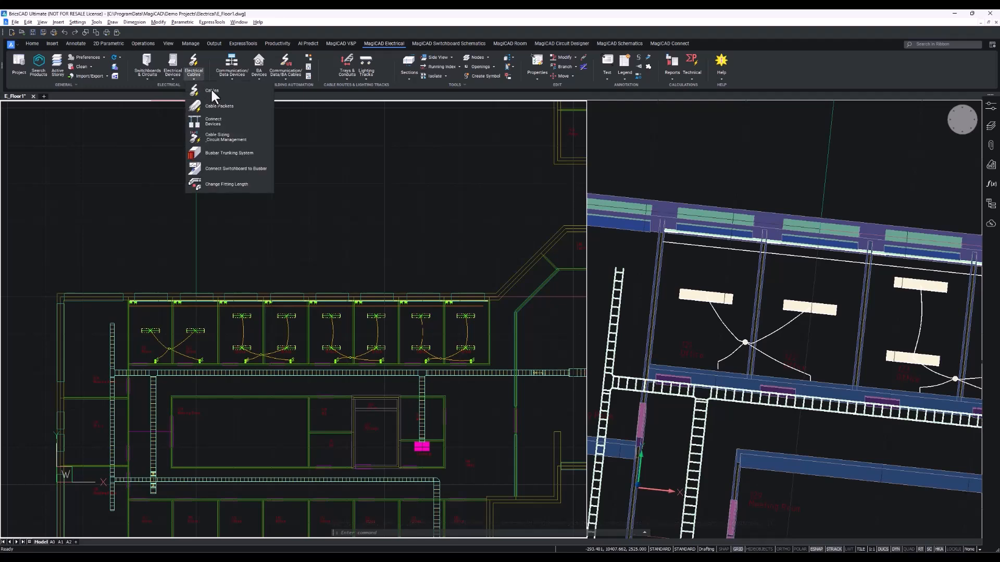
left_click(229, 123)
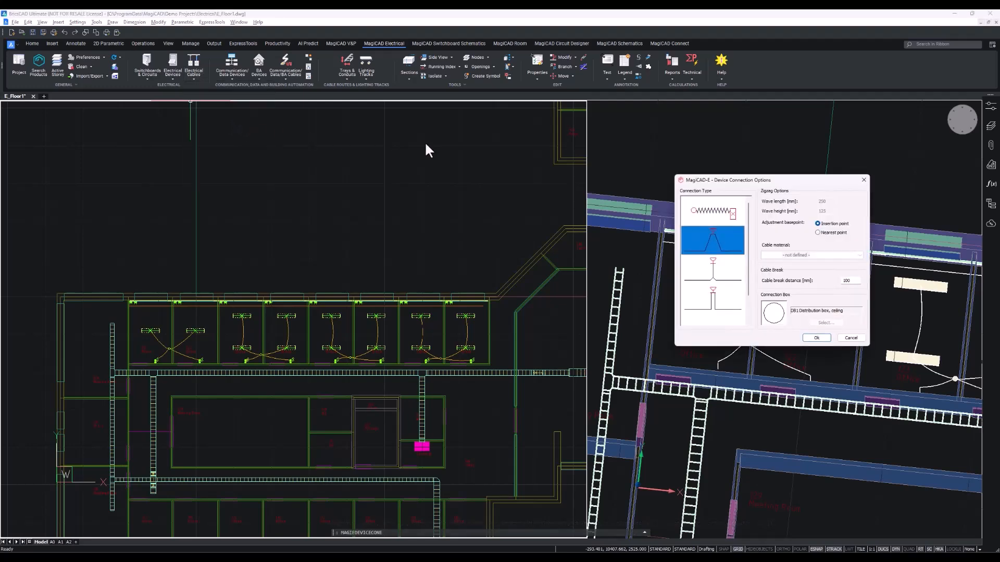
left_click_drag(743, 180, 315, 116)
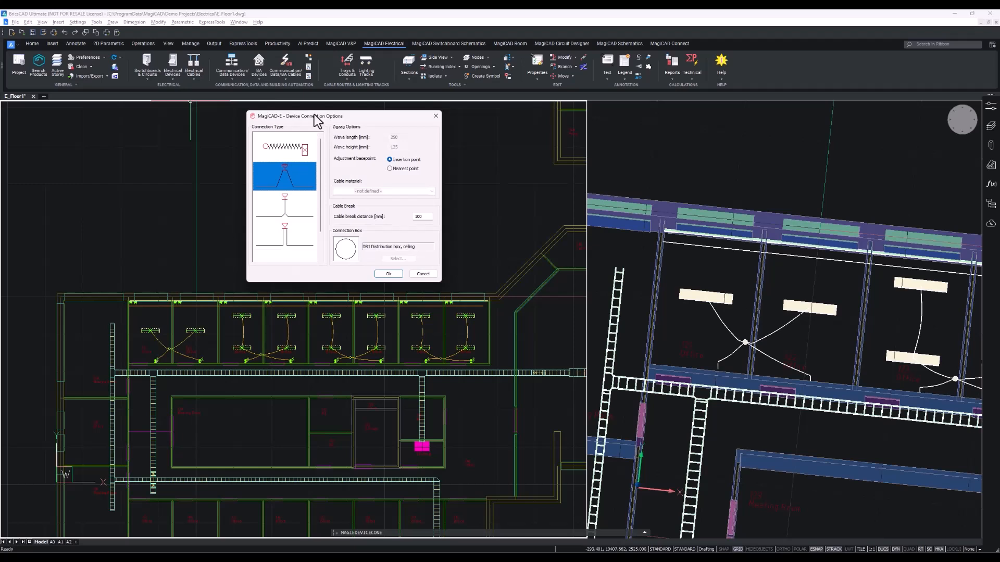
left_click(293, 221)
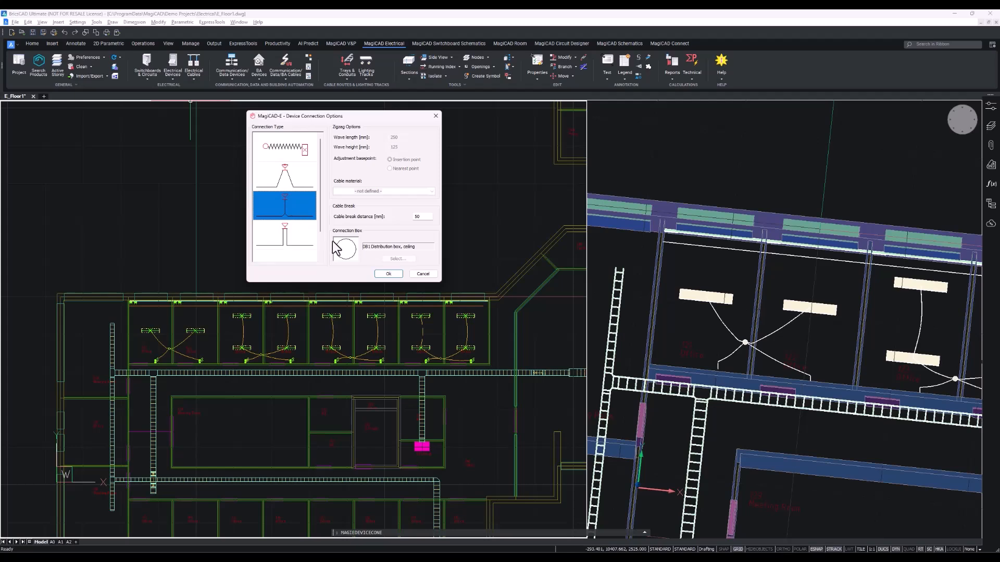
left_click(392, 276)
scroll(487, 321, "up", 4)
middle_click_drag(373, 289, 484, 298)
scroll(483, 299, "down", 4)
scroll(515, 297, "up", 4)
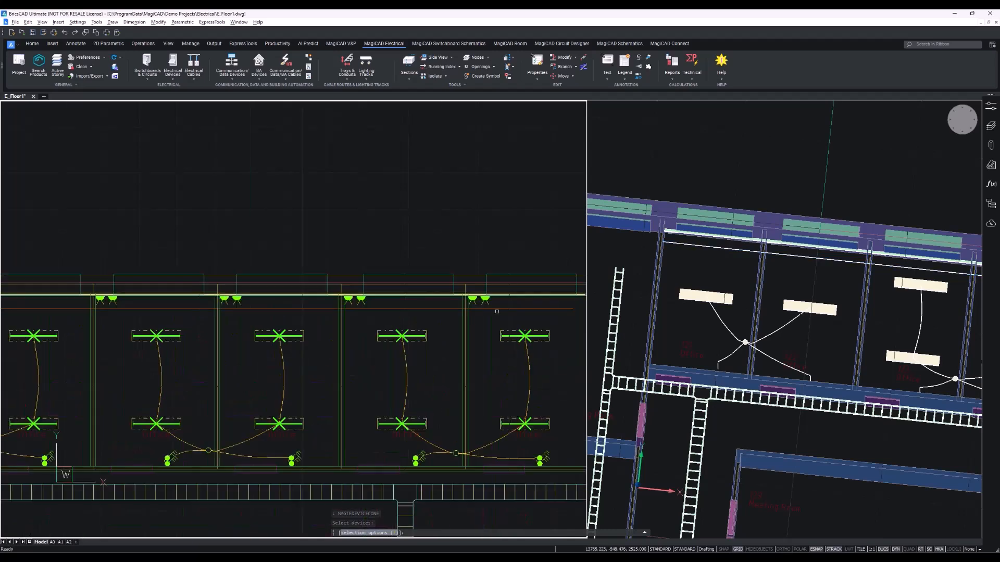
left_click(504, 303)
middle_click_drag(159, 306, 422, 294)
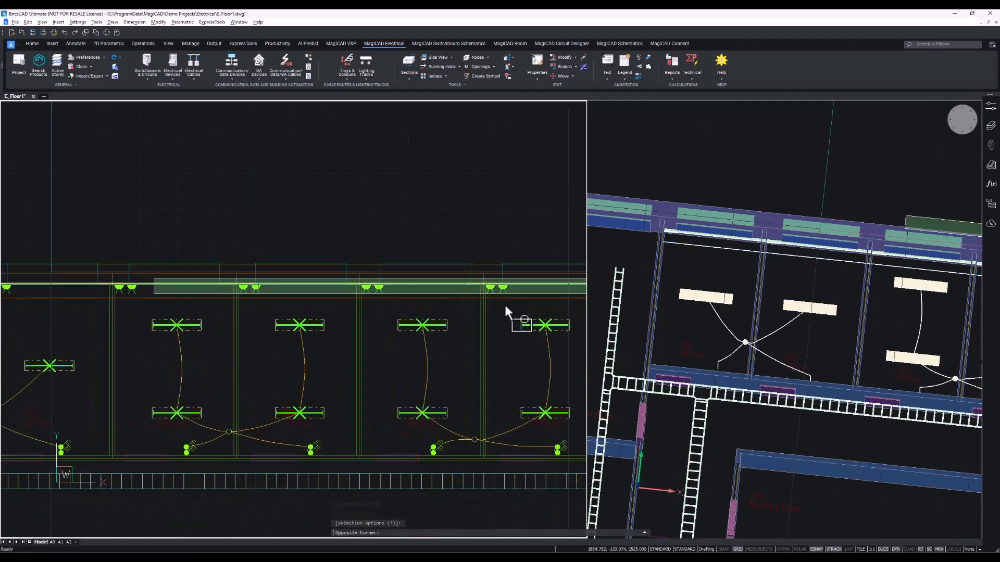
middle_click_drag(146, 279, 393, 268)
left_click(98, 277)
key("Return")
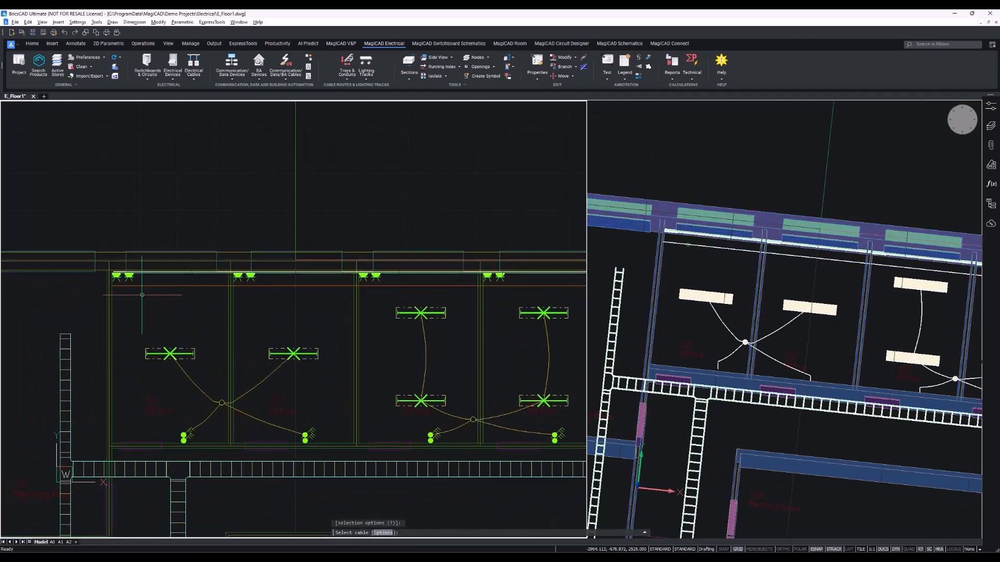
left_click(194, 285)
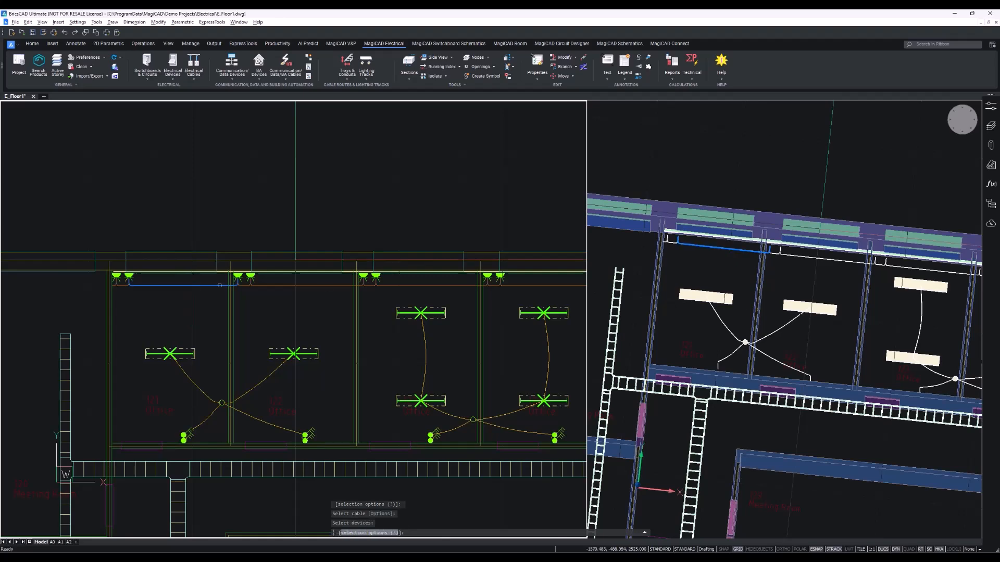
middle_click_drag(312, 288, 198, 292)
middle_click_drag(426, 268, 199, 292)
middle_click_drag(576, 286, 167, 290)
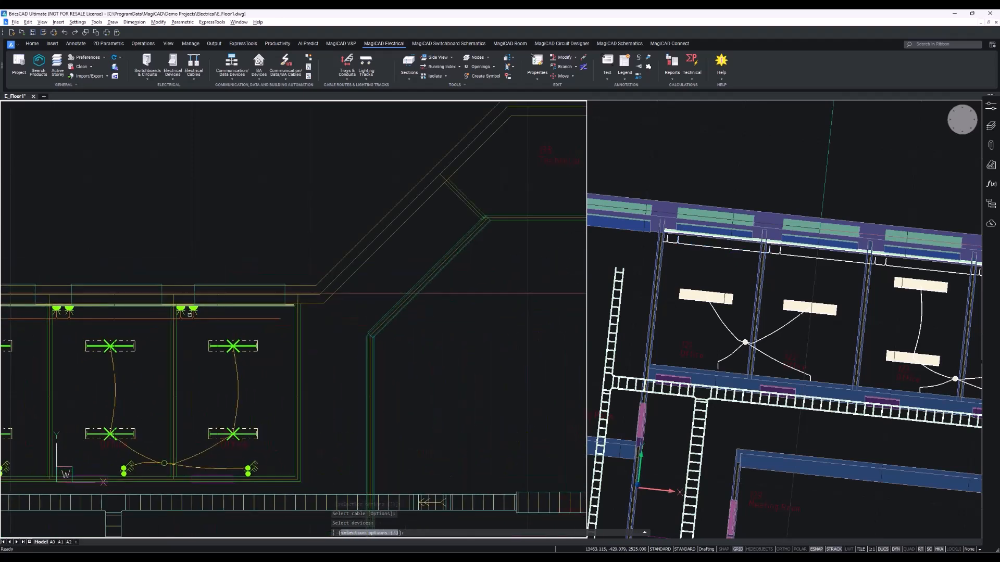
scroll(190, 315, "up", 4)
key("Escape")
Delete the short cable segment running down beside the office luminaires.
scroll(180, 326, "down", 8)
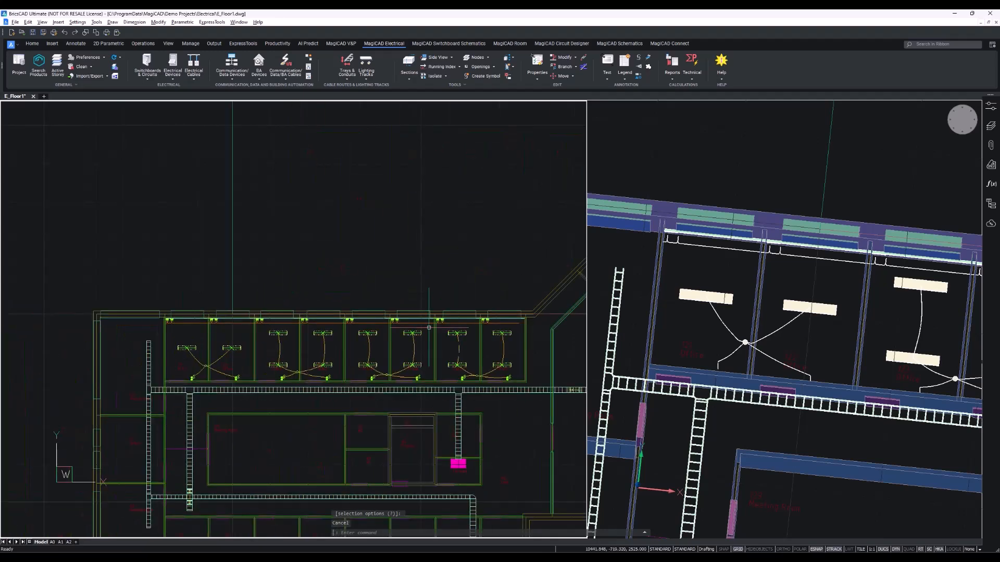
scroll(428, 328, "up", 10)
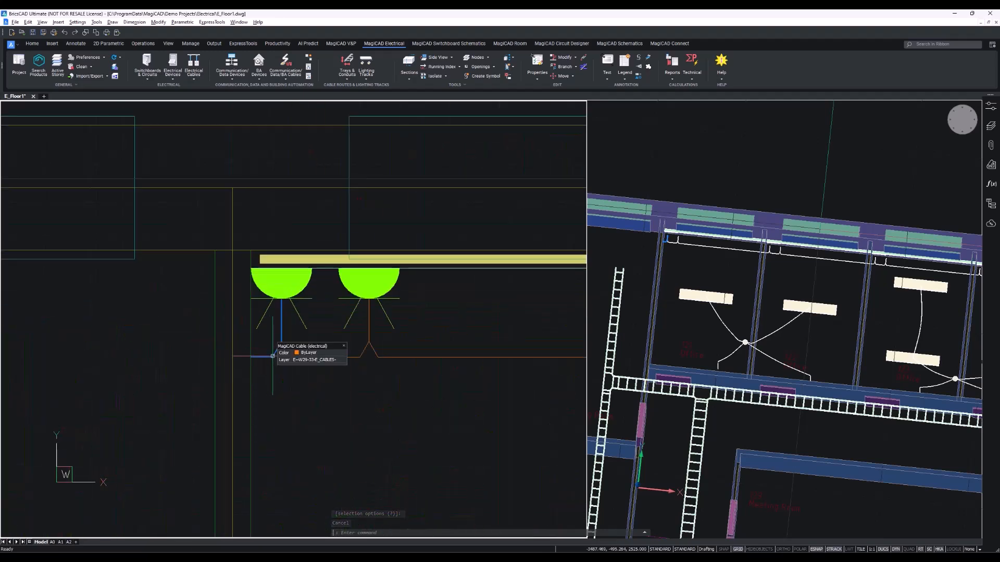
left_click(272, 356)
key("Delete")
Continue the sockets cable from its loose end near the office and choose to end it at a circuit.
scroll(270, 357, "down", 4)
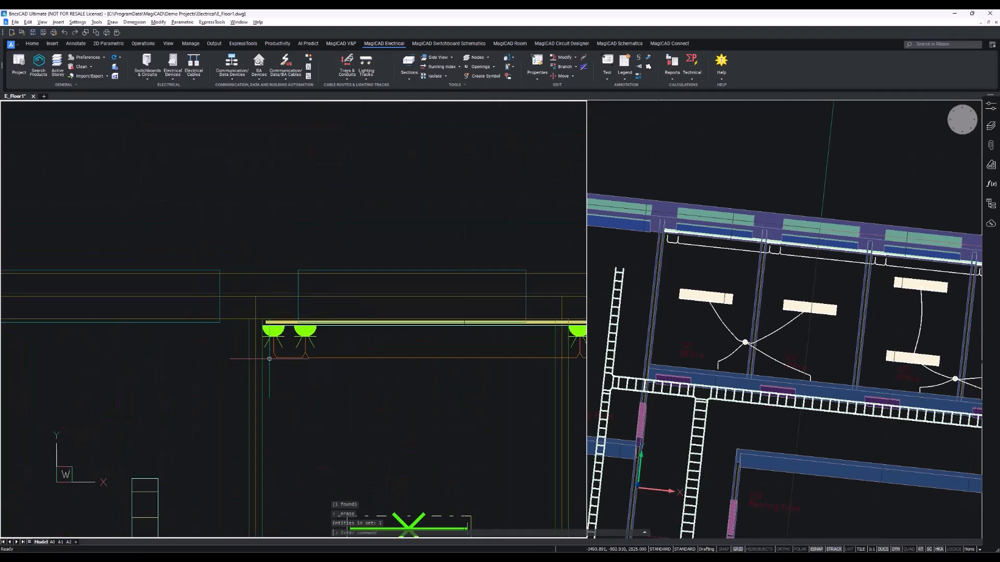
scroll(273, 360, "down", 6)
middle_click_drag(278, 377, 279, 363)
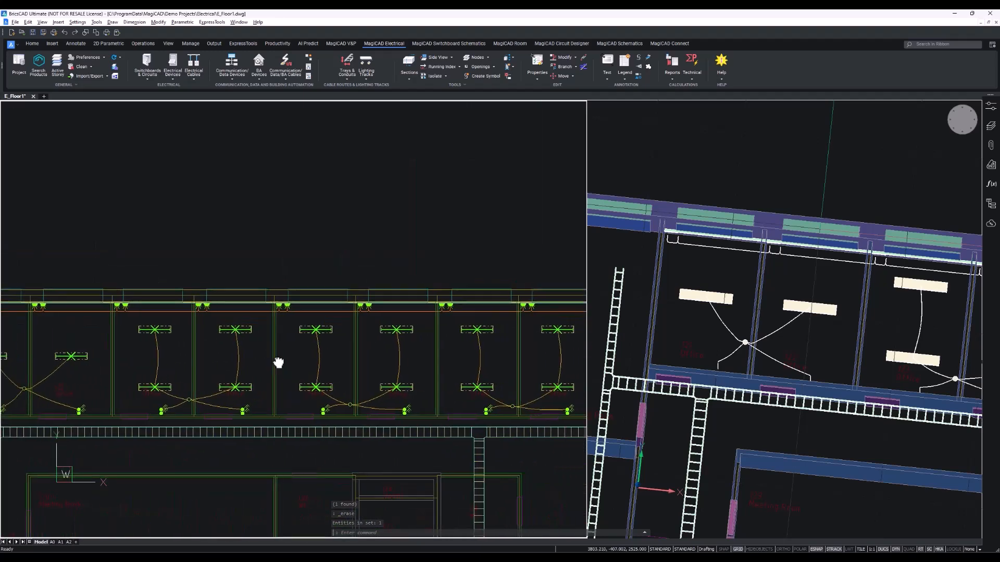
scroll(383, 312, "down", 2)
middle_click_drag(520, 310, 342, 317)
scroll(341, 317, "up", 7)
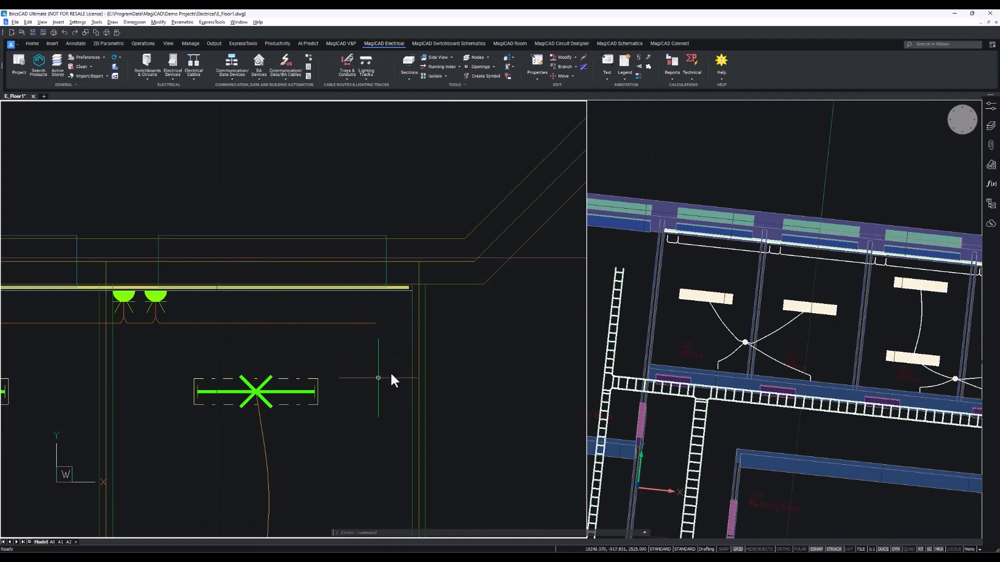
left_click(367, 323)
left_click(376, 323)
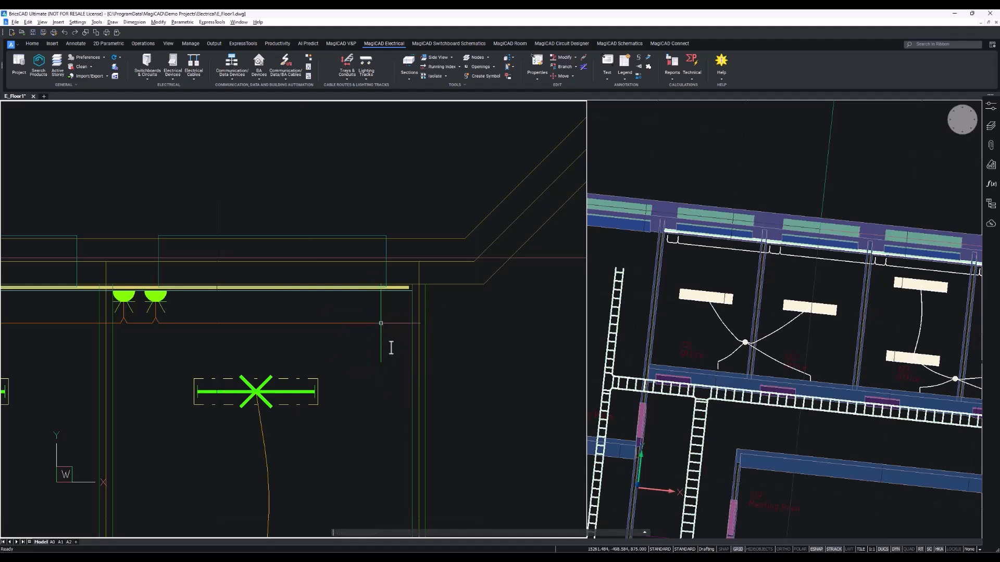
right_click(390, 348)
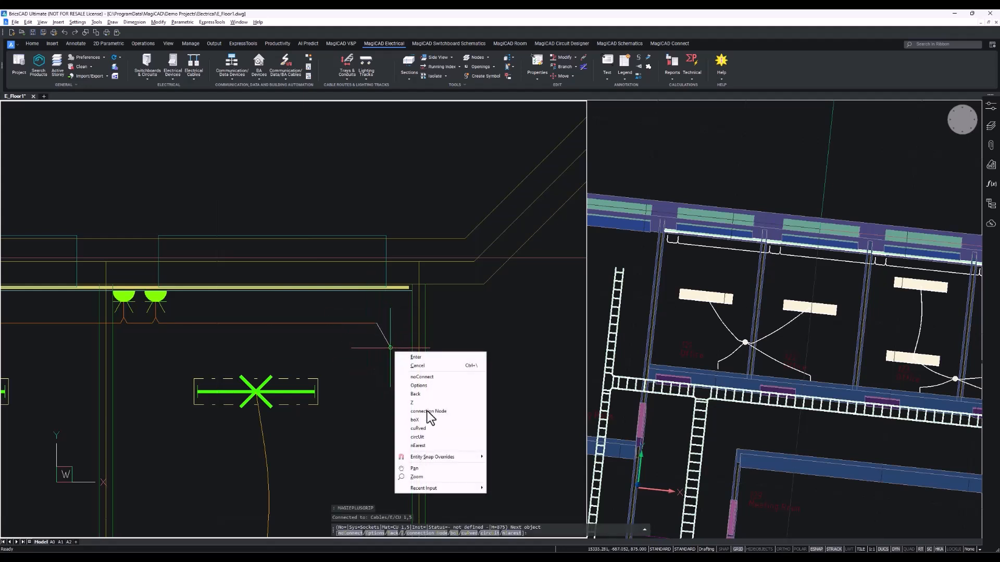
left_click(442, 436)
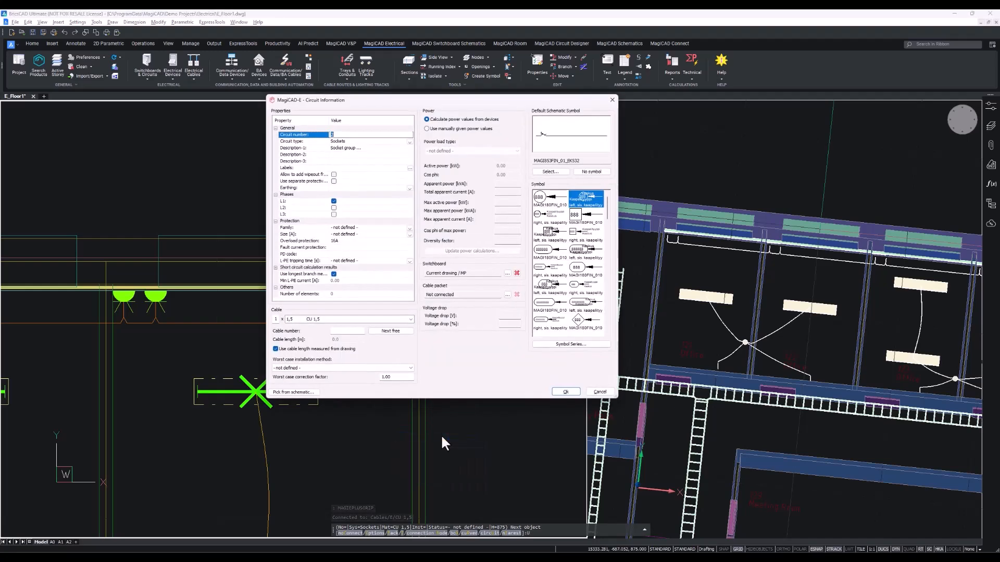
Assign the cable to circuit 1 of type Sockets on switchboard MP in the current drawing.
left_click_drag(284, 178, 344, 168)
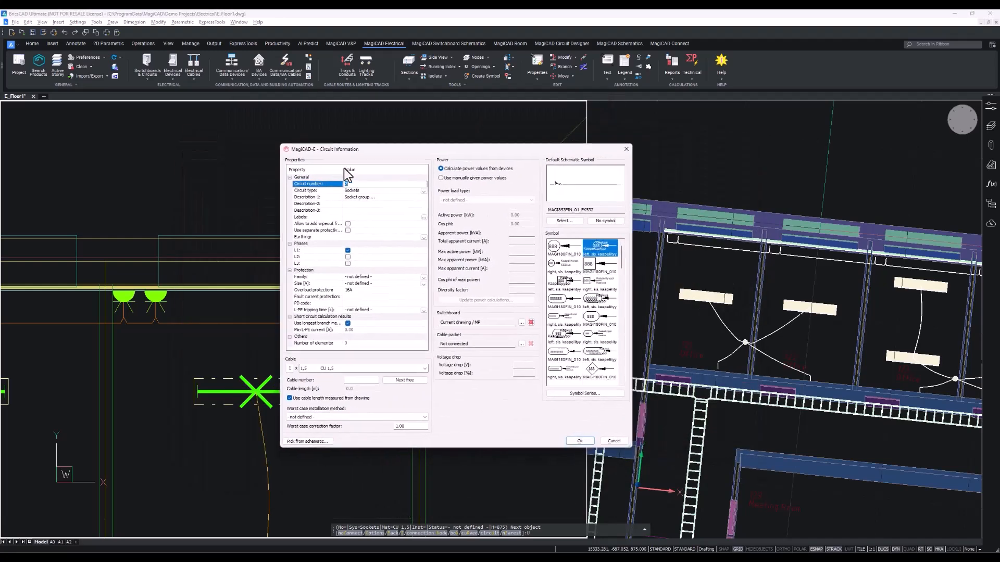
left_click(385, 201)
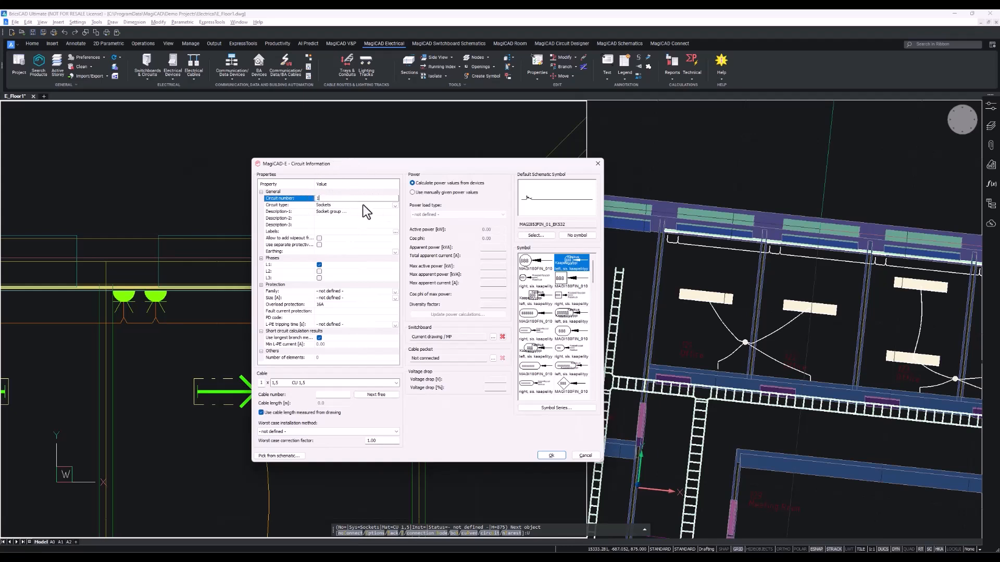
left_click(367, 206)
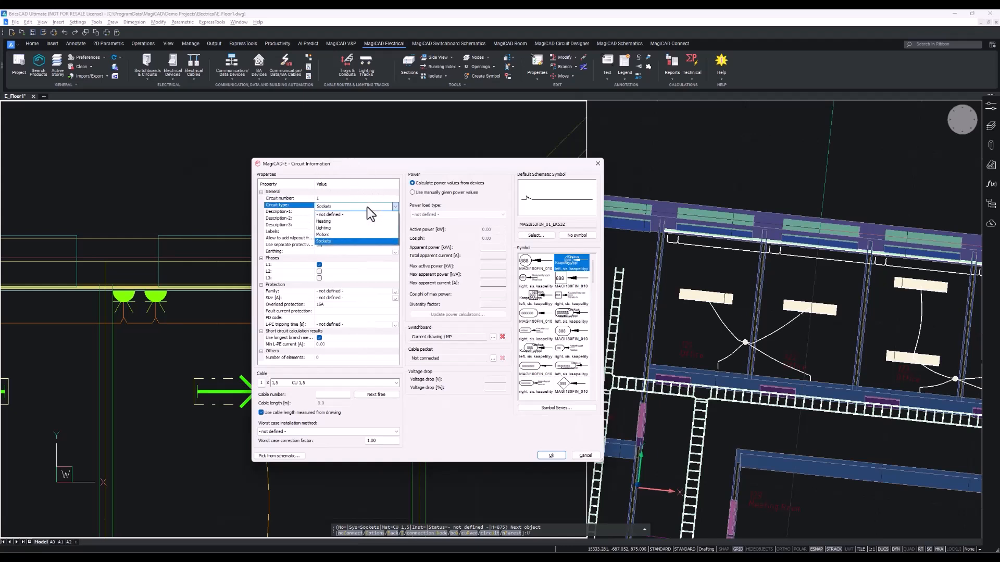
left_click(349, 241)
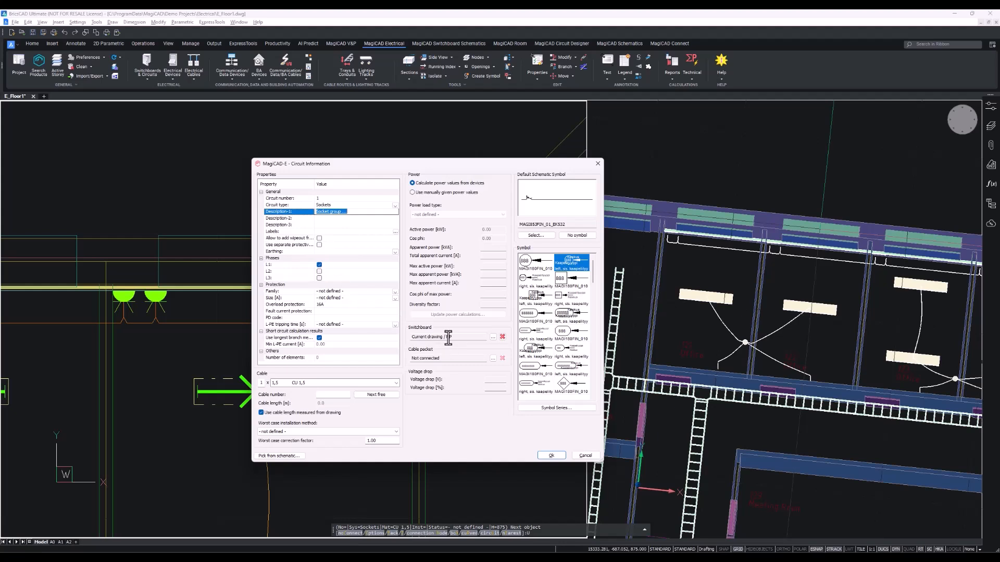
left_click(493, 337)
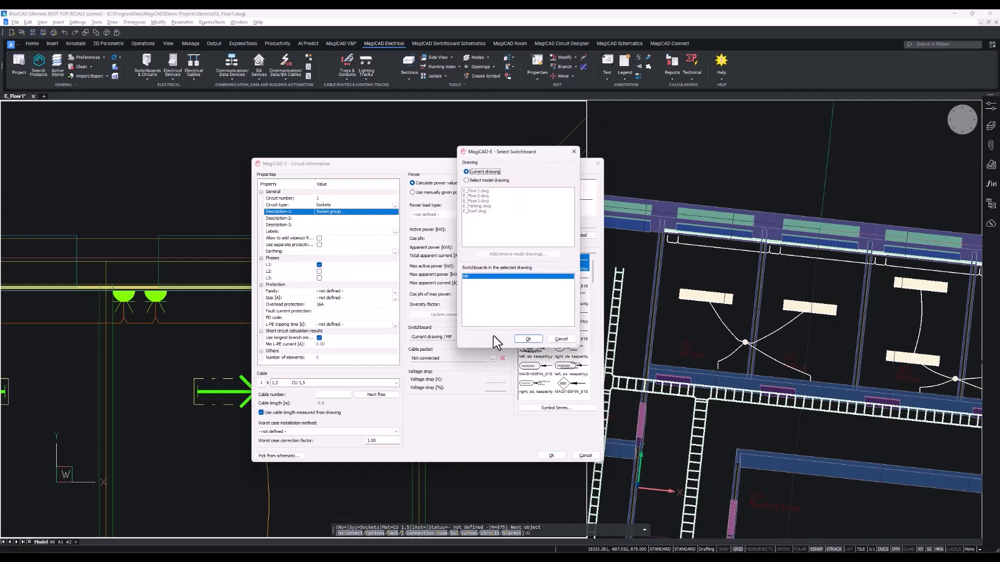
left_click(527, 339)
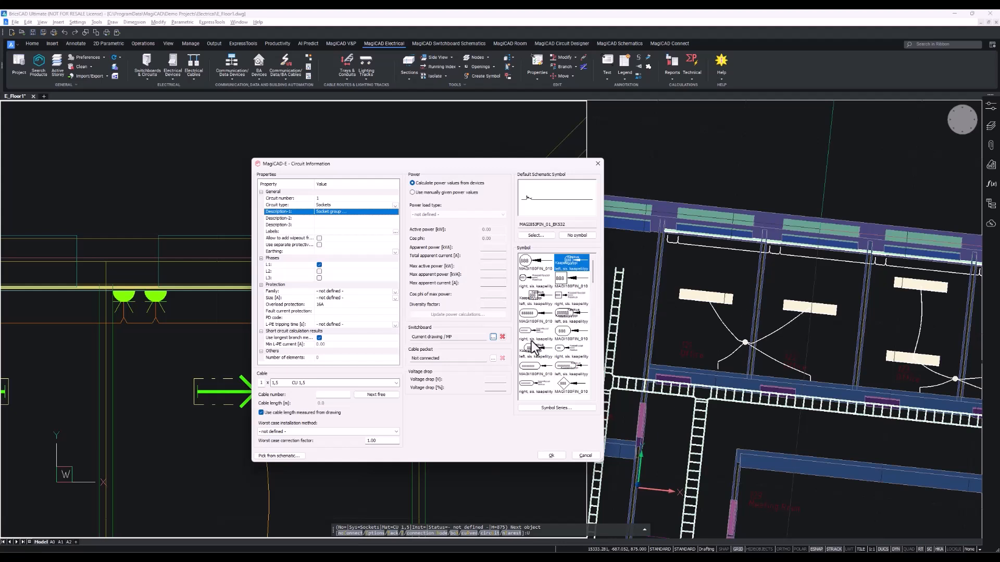
left_click(561, 454)
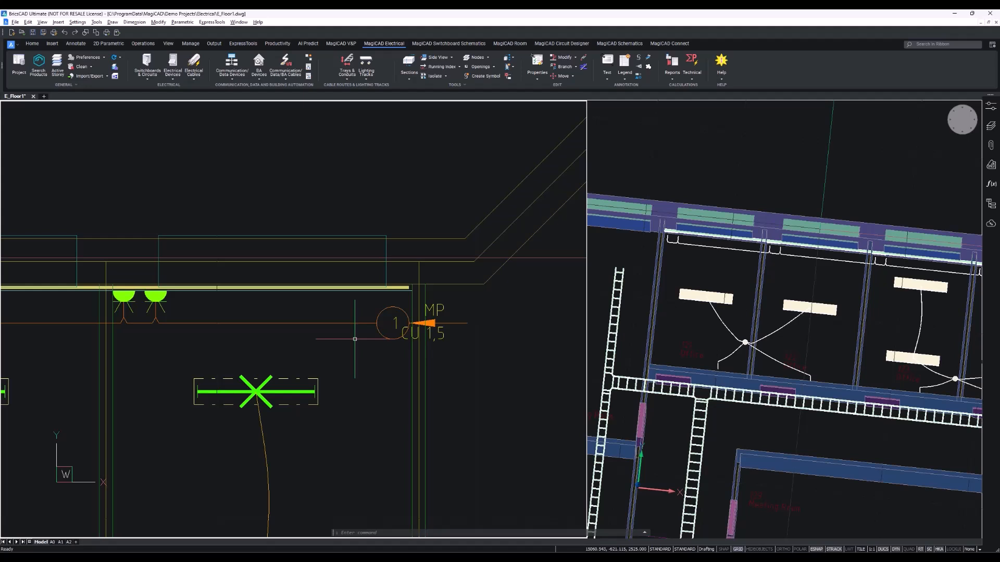
Change the cable's product to MMJ 3x10 S in its part properties.
double_click(291, 324)
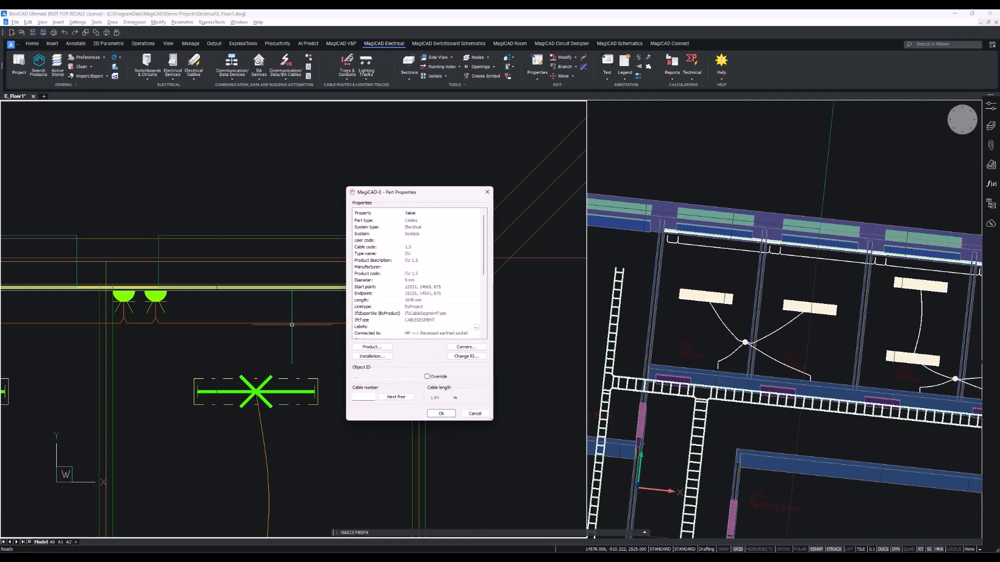
scroll(442, 270, "down", 4)
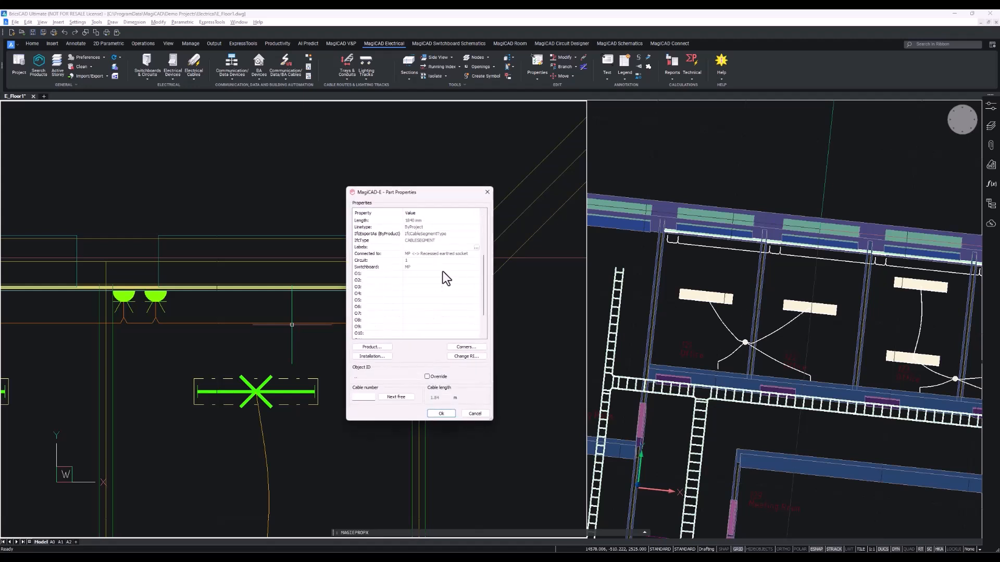
left_click(373, 347)
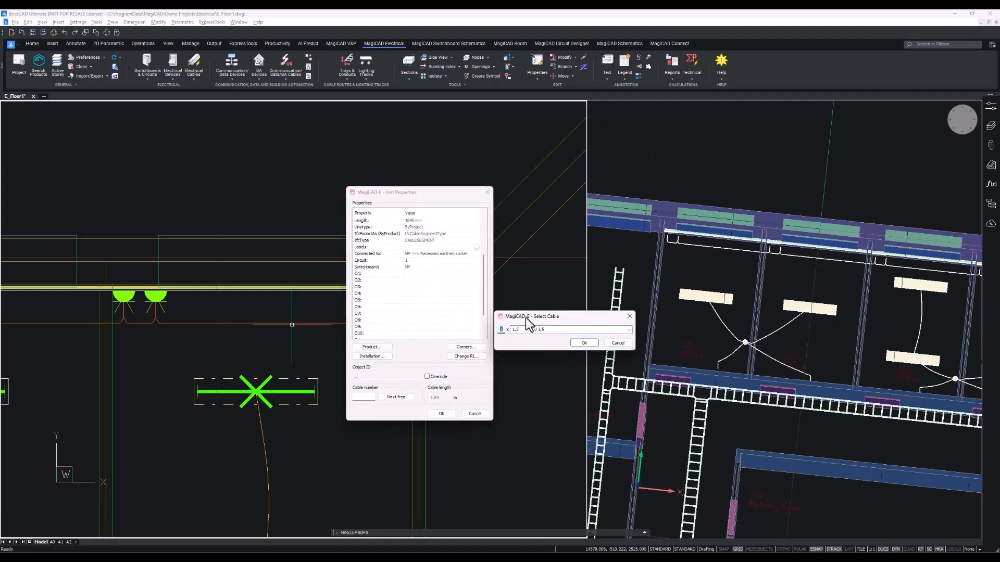
left_click_drag(526, 317, 305, 286)
left_click(396, 297)
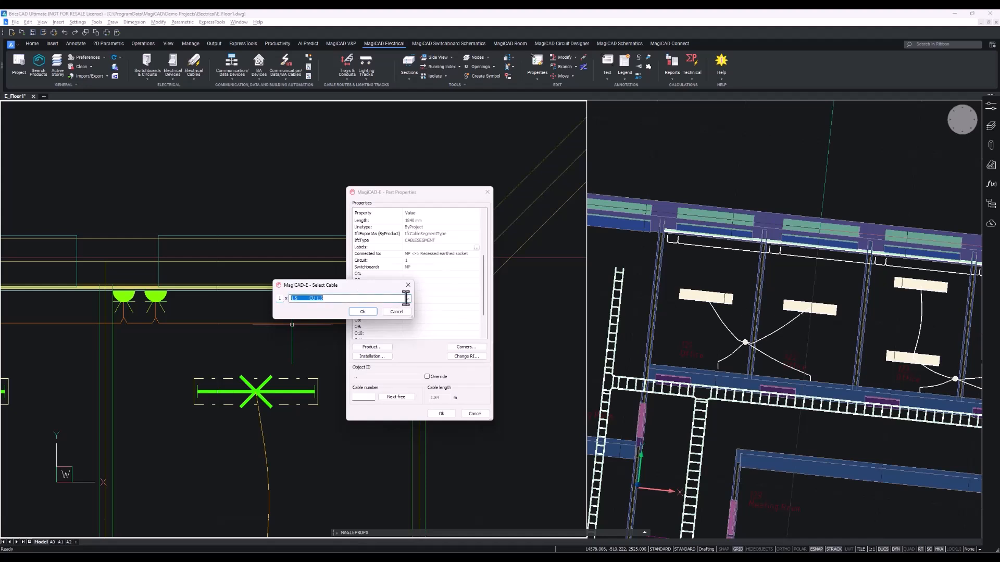
left_click(407, 298)
scroll(407, 298, "down", 3)
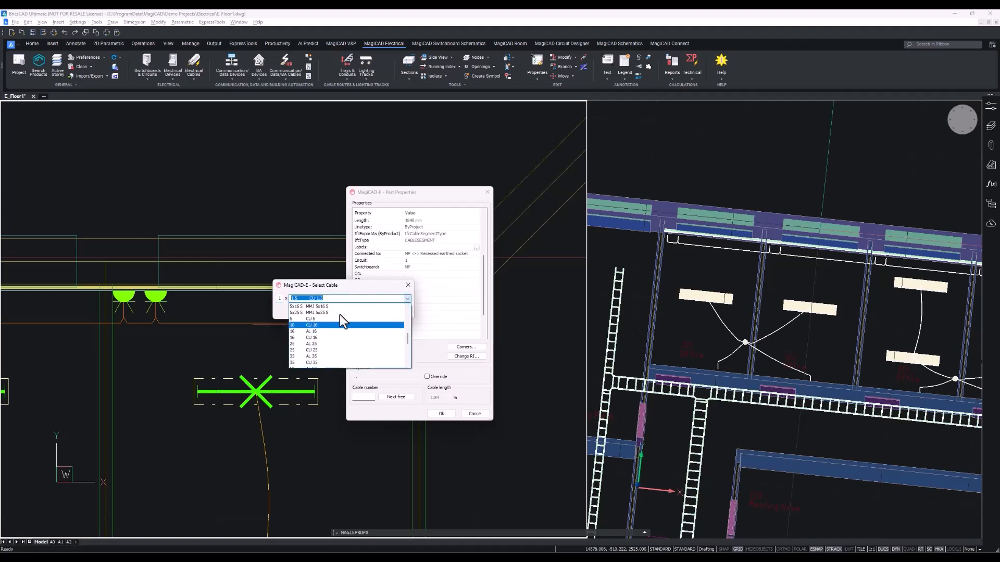
scroll(339, 314, "up", 3)
left_click(320, 318)
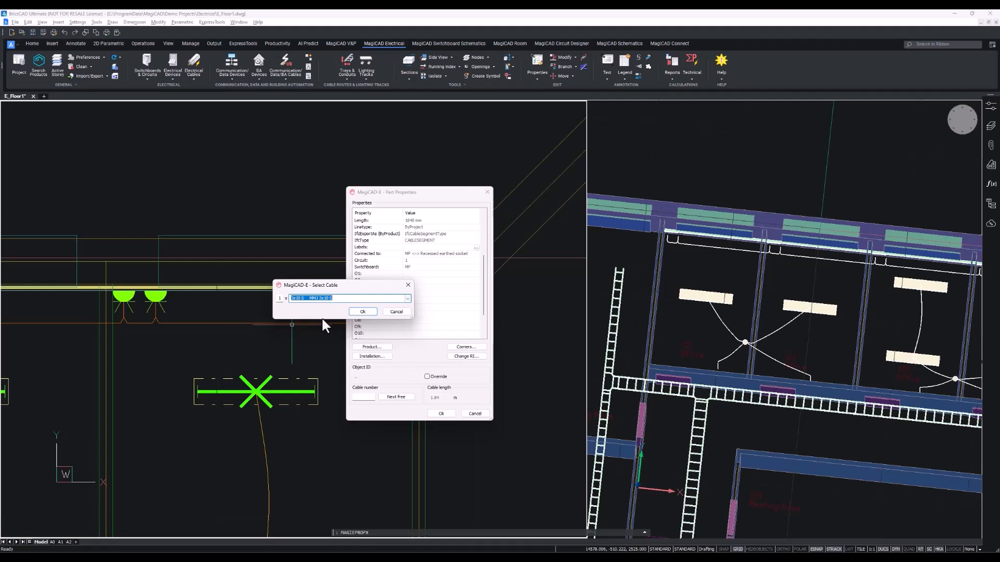
left_click(360, 313)
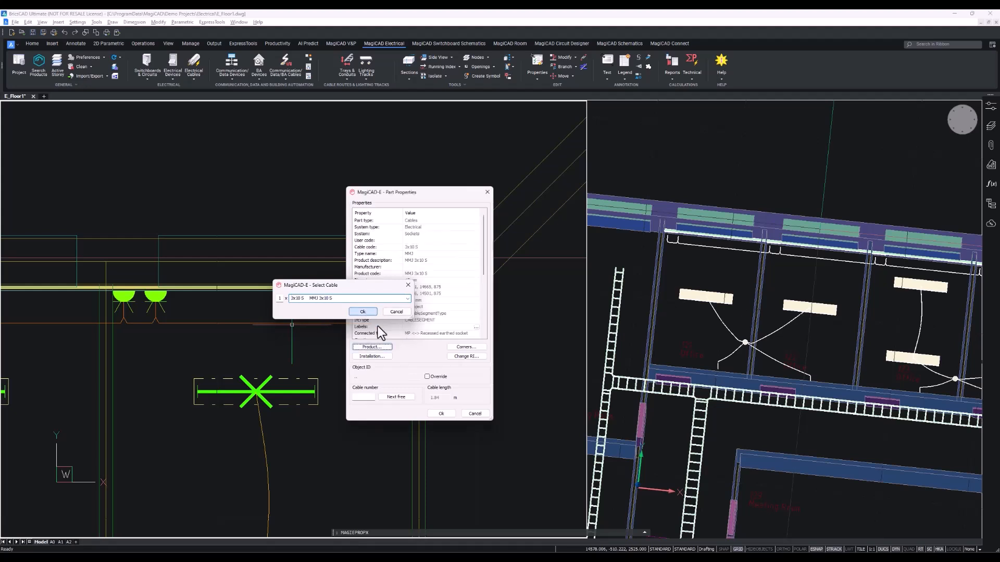
left_click(442, 413)
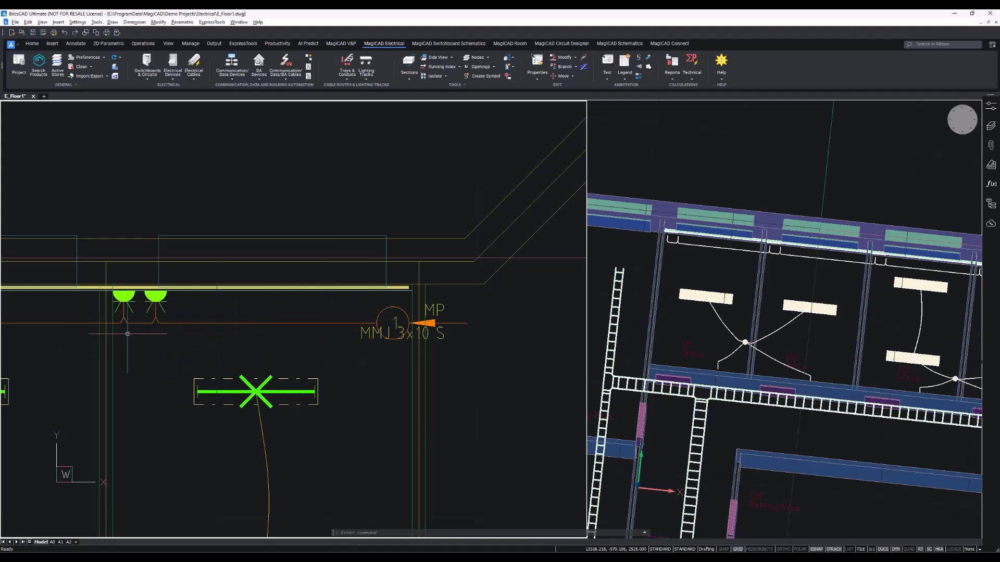
left_click(535, 78)
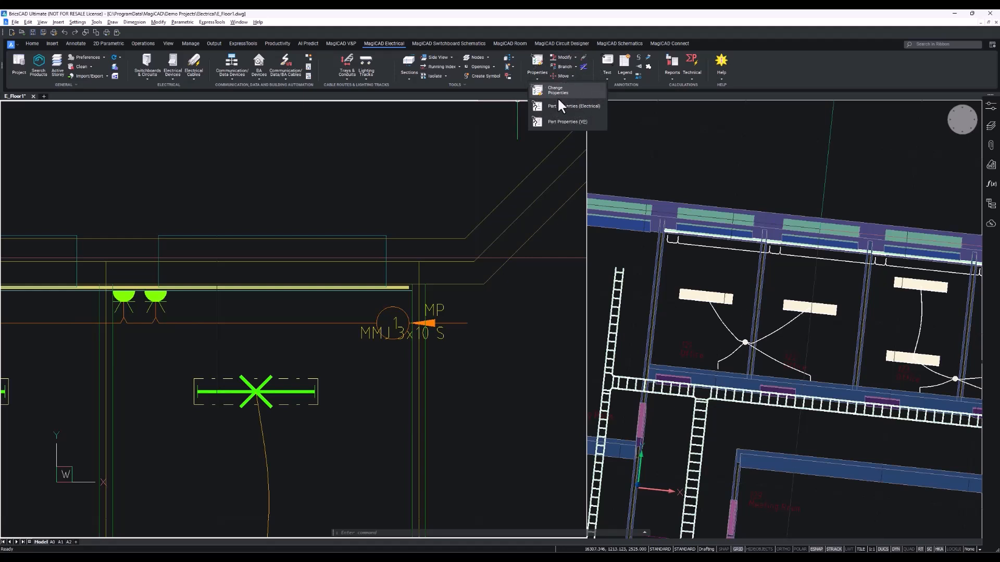
left_click(555, 93)
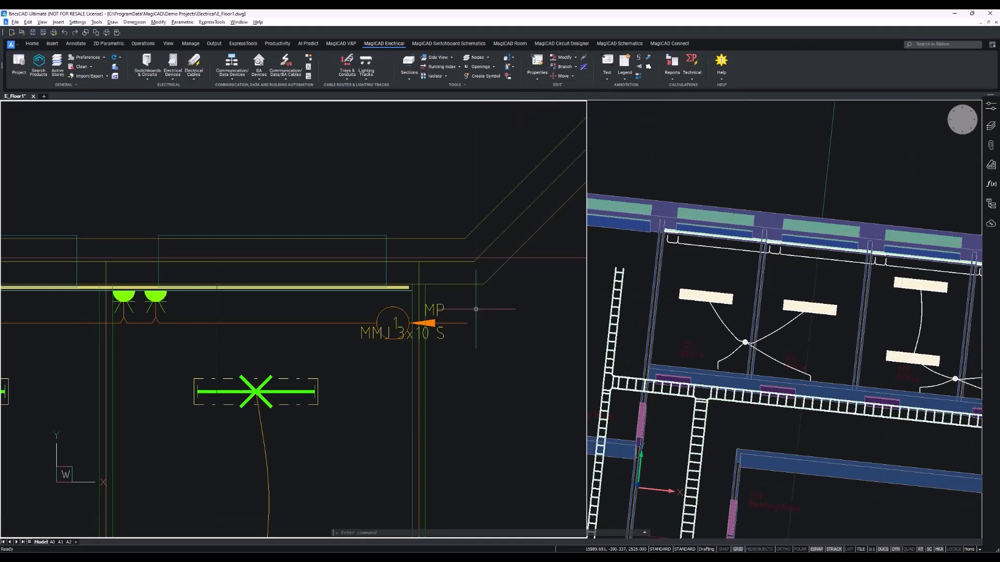
scroll(292, 288, "down", 6)
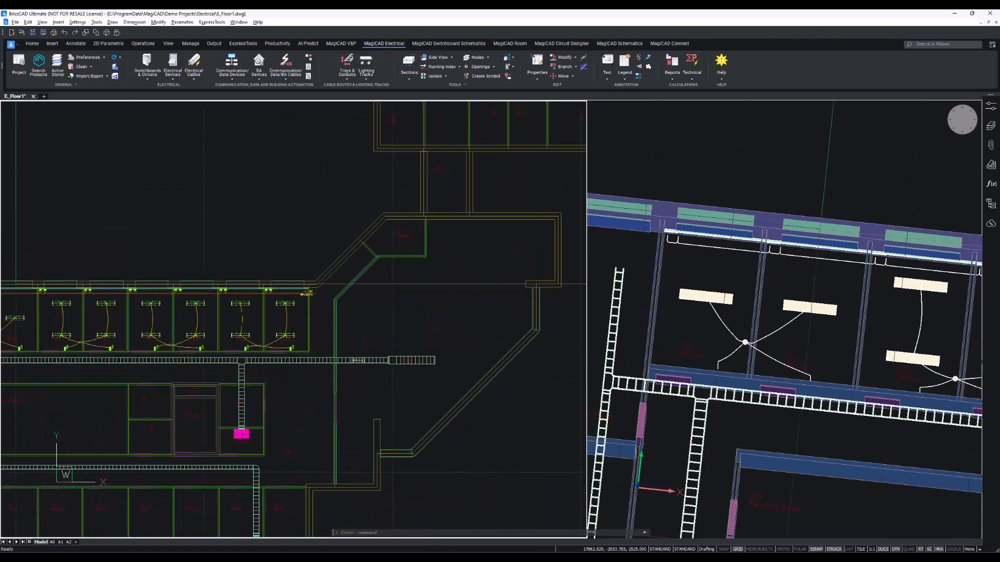
scroll(744, 415, "down", 5)
scroll(888, 466, "up", 5)
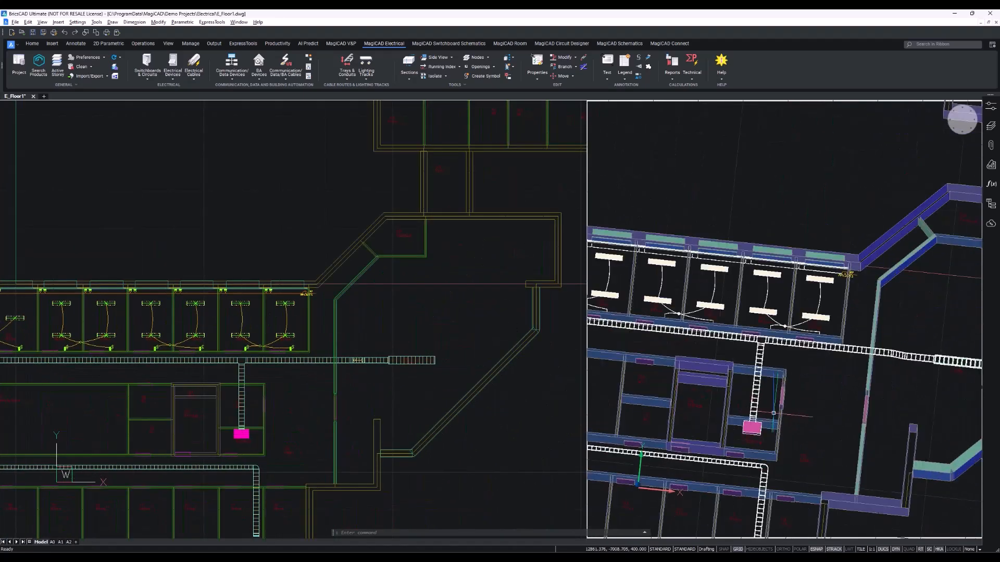
Start the Cable Packets command and confirm its options with system W28 Lighting.
left_click(196, 81)
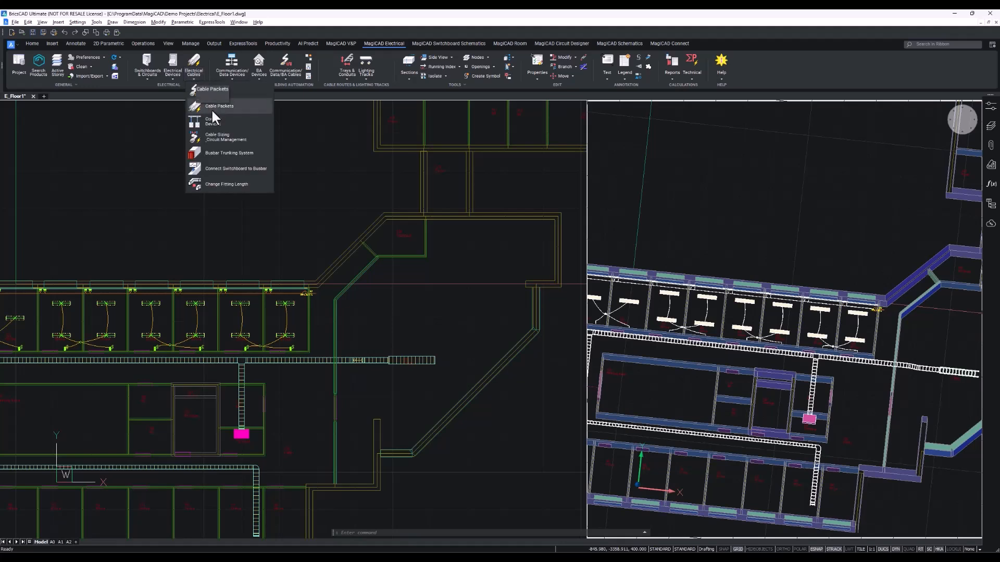
left_click(213, 106)
right_click(298, 165)
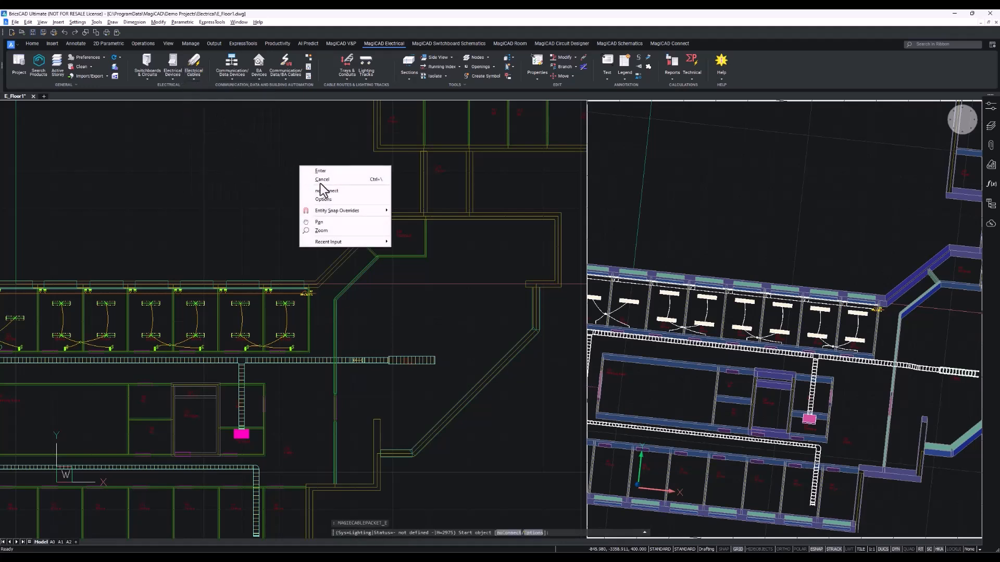
left_click(342, 201)
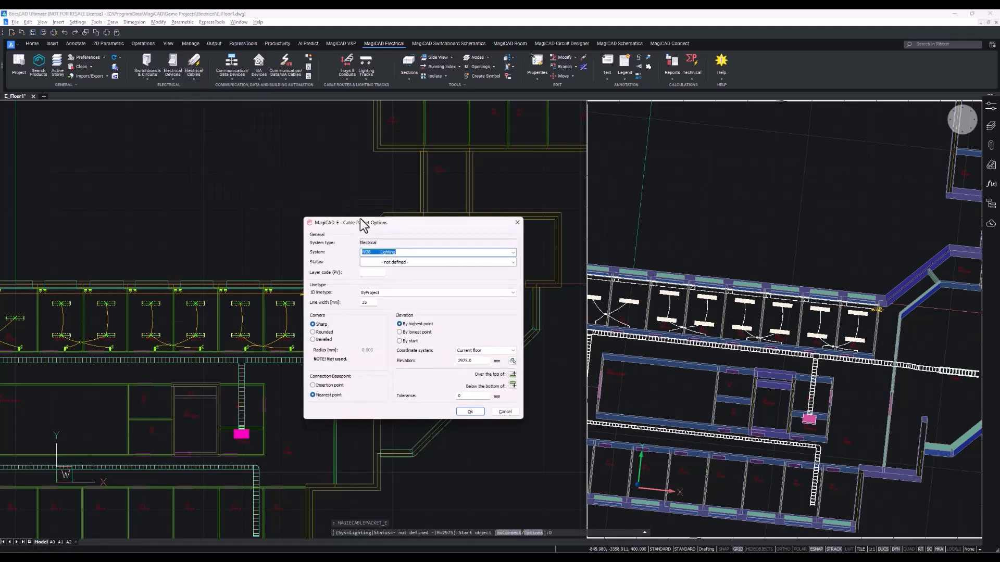
left_click_drag(363, 224, 355, 205)
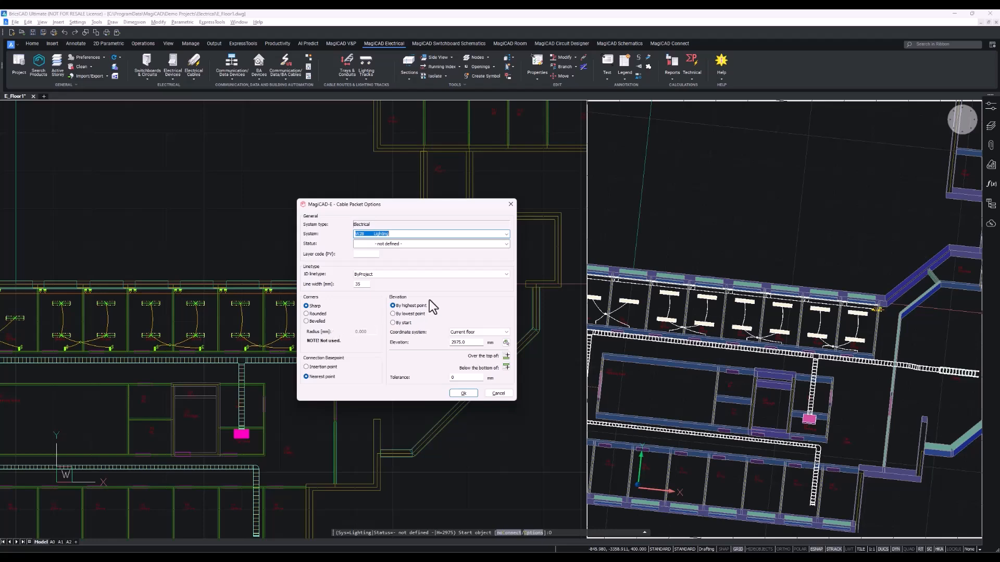
left_click(469, 394)
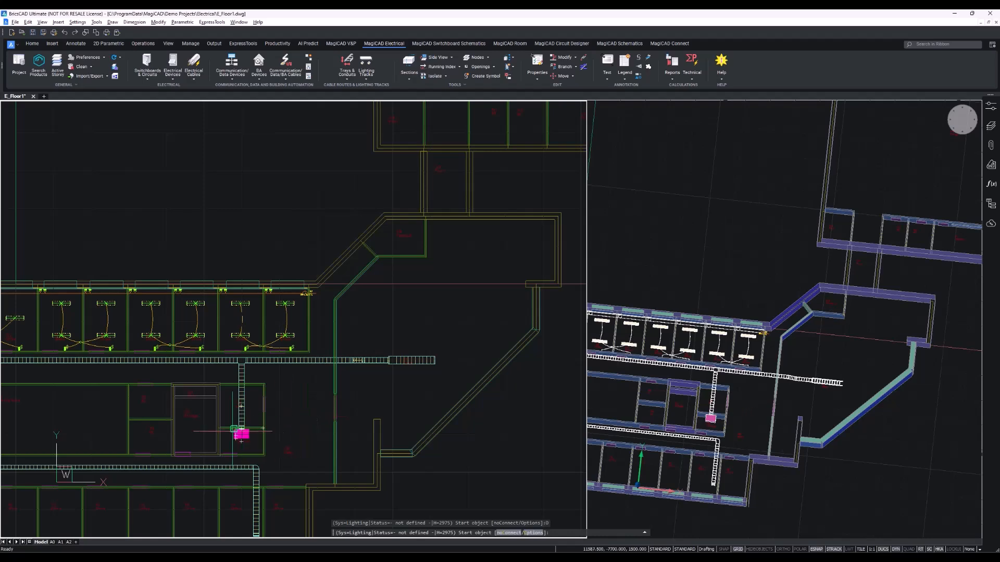
Start the cable packet at the top of switchboard MP and assign it a W28 Lighting cable of type 1,5 Cu 1,5.
scroll(237, 430, "up", 6)
scroll(257, 428, "up", 4)
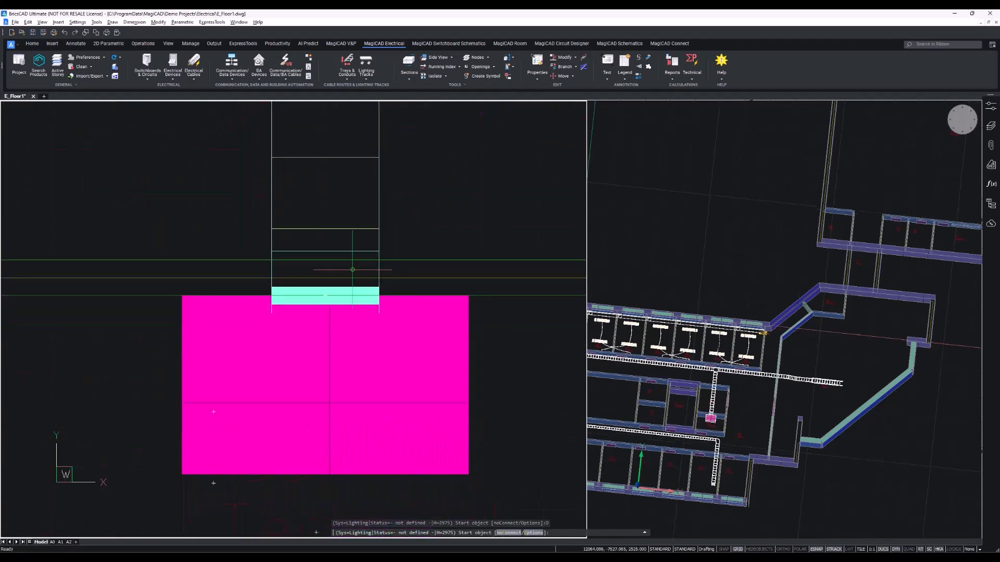
scroll(327, 300, "up", 5)
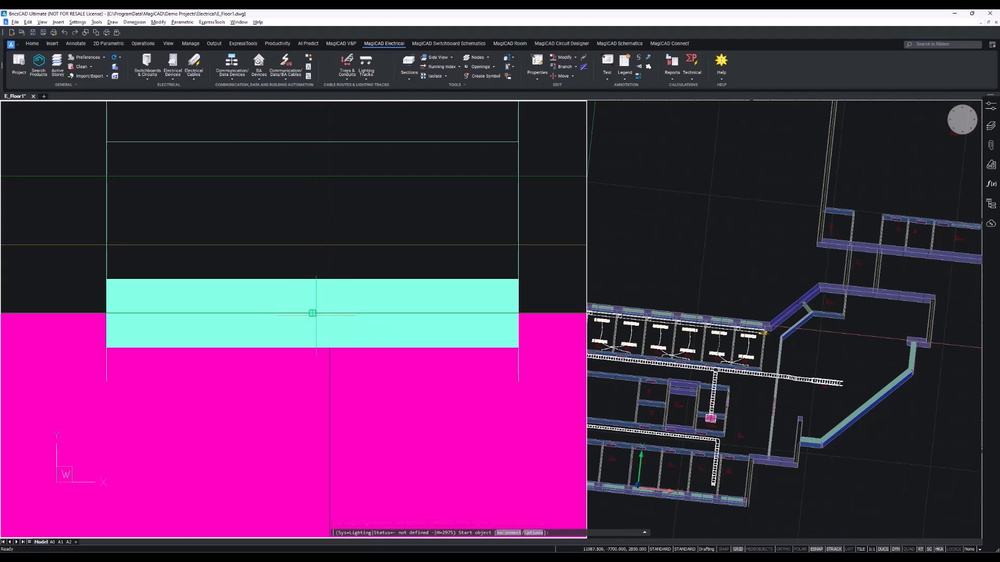
left_click(309, 315)
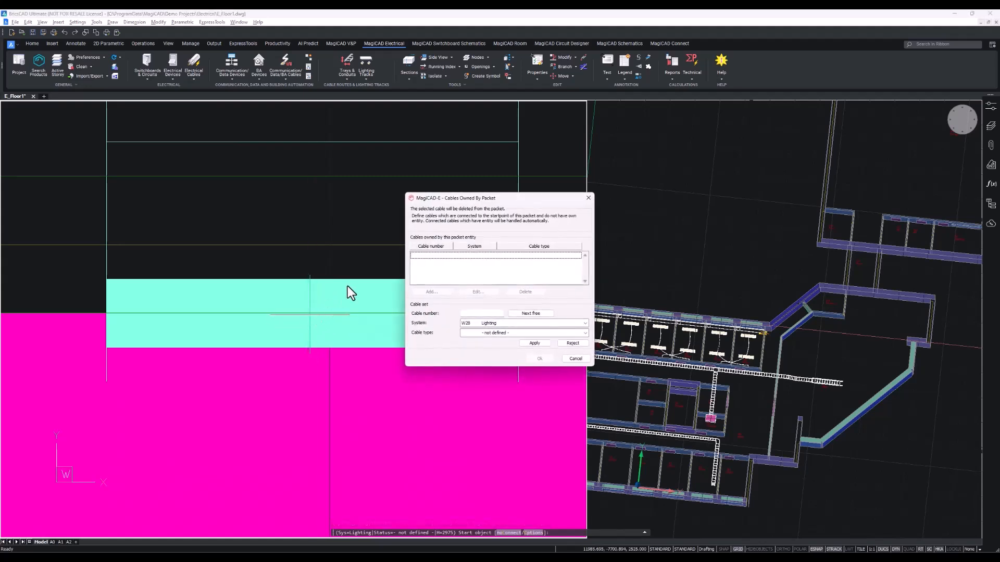
left_click_drag(461, 196, 428, 229)
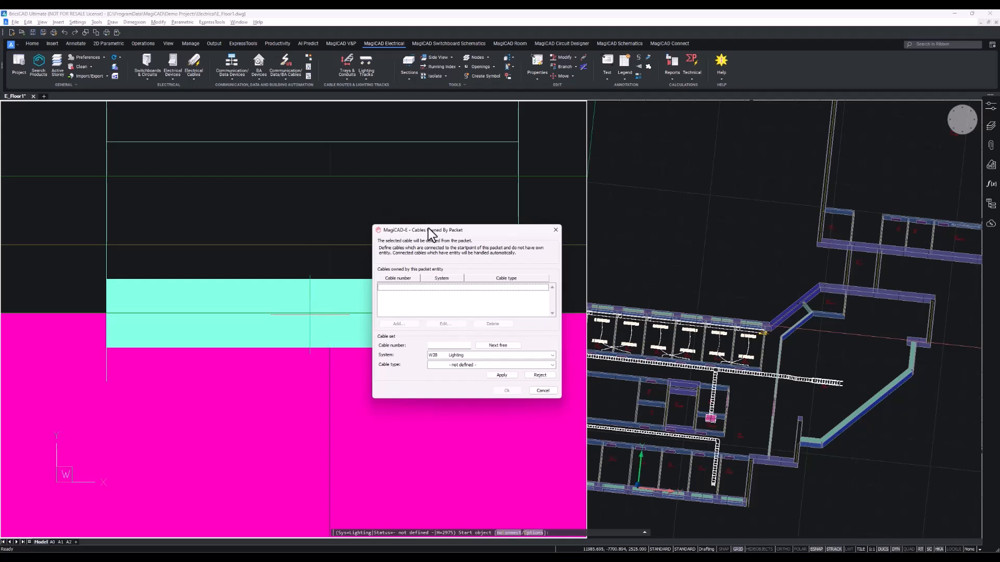
left_click(553, 355)
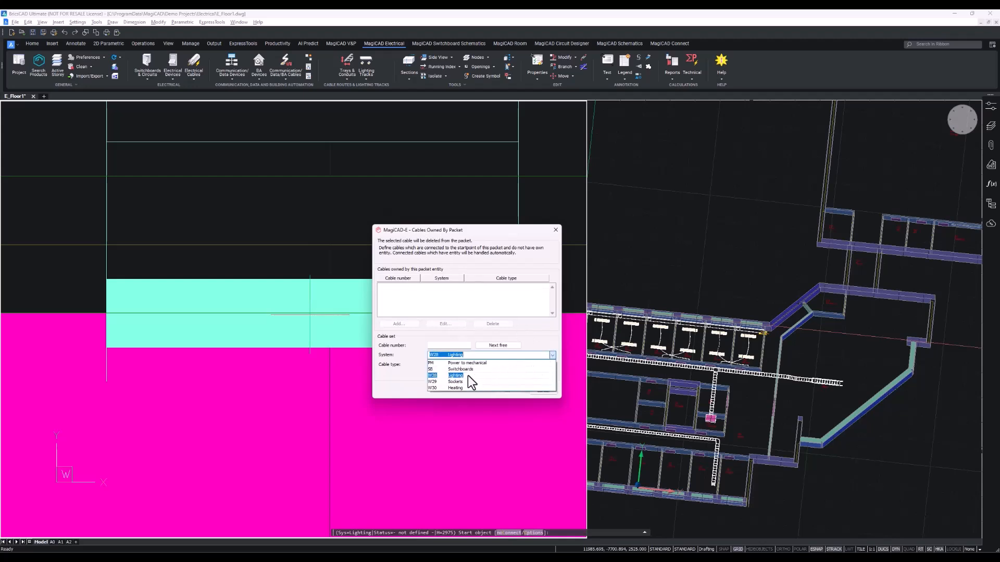
left_click(467, 376)
left_click(555, 367)
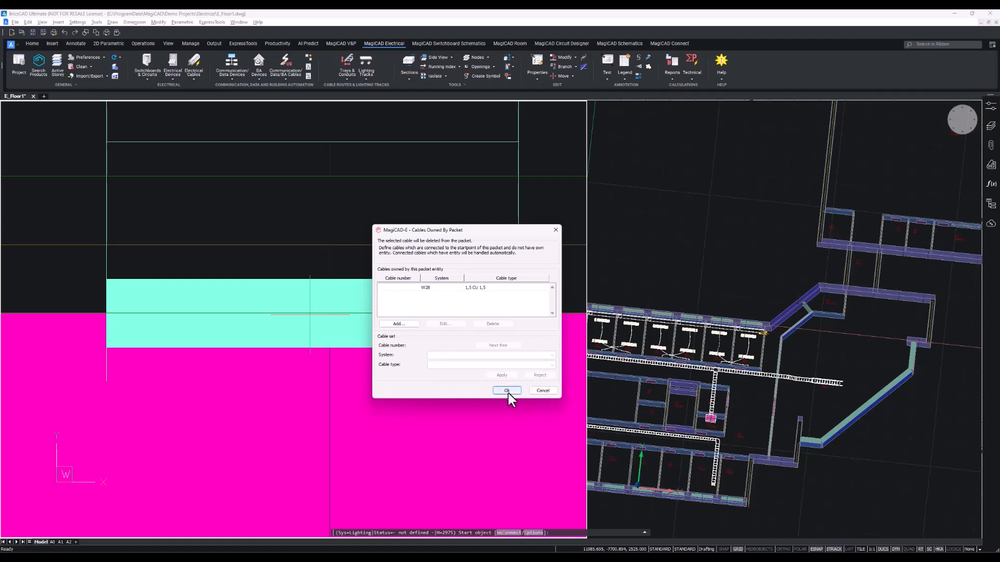
left_click(507, 390)
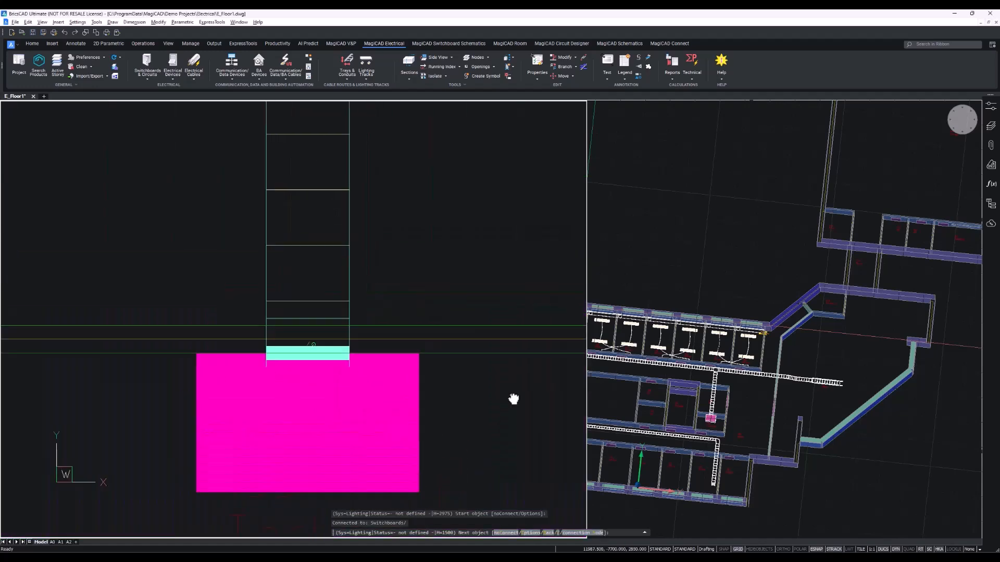
Raise the packet vertically to an end elevation of 3075 mm, picked from the cable tray.
scroll(294, 262, "down", 1)
middle_click_drag(294, 261, 313, 384)
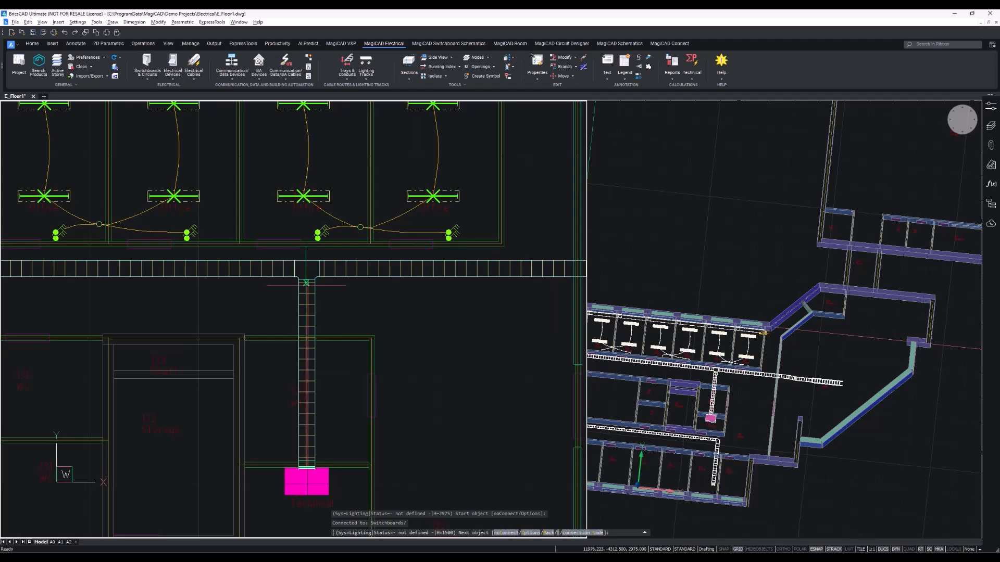
scroll(304, 283, "down", 5)
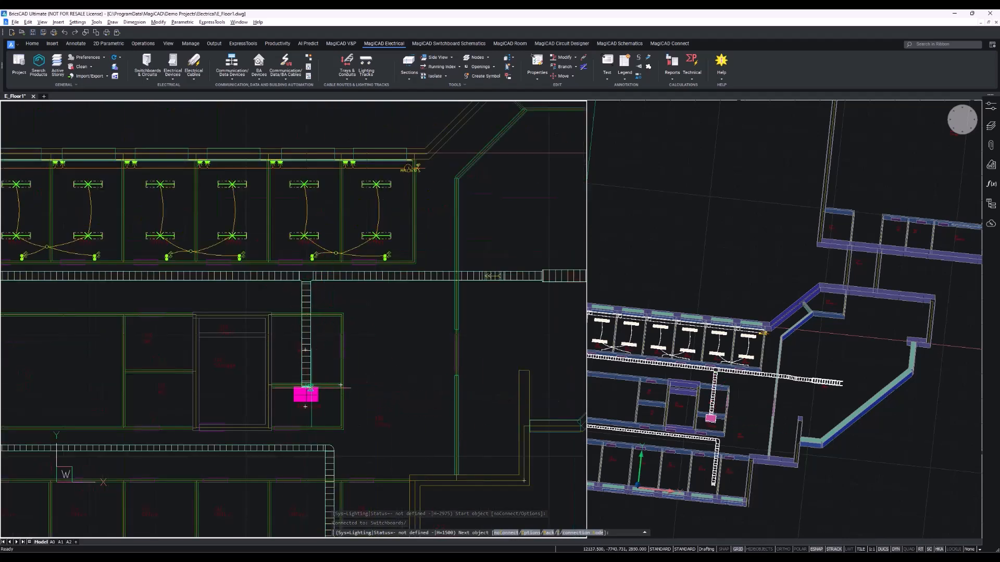
scroll(304, 374, "up", 5)
right_click(367, 395)
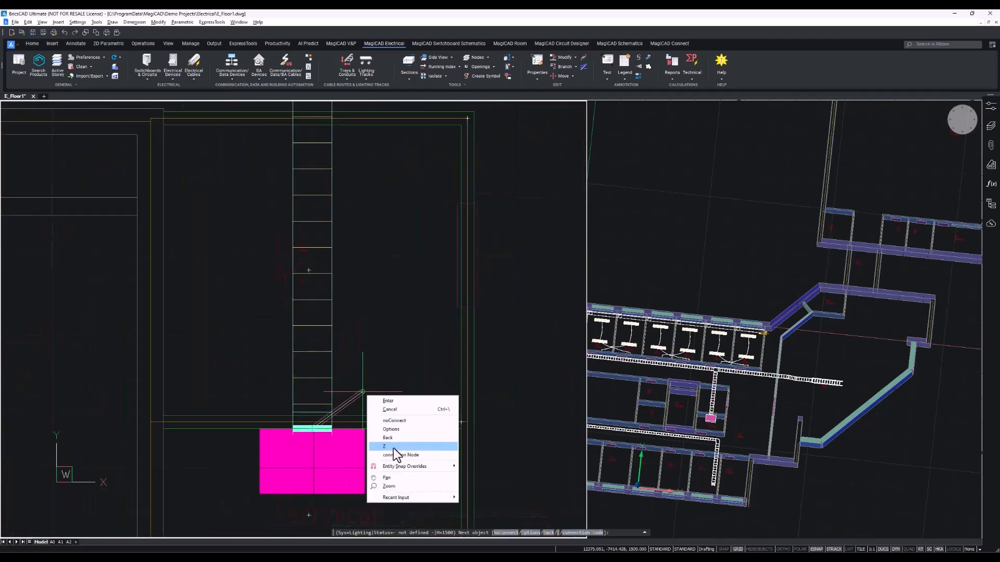
left_click(393, 447)
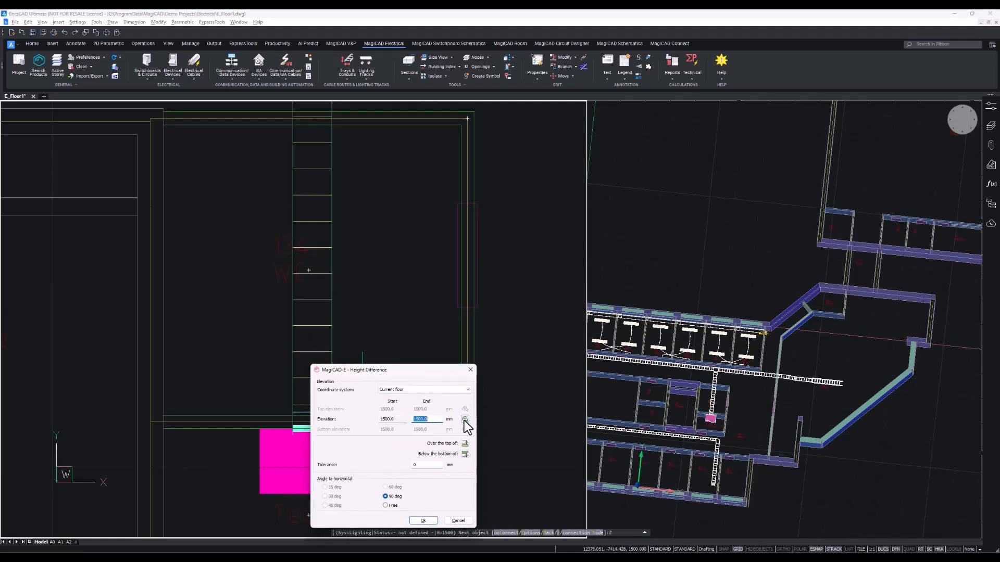
left_click(463, 420)
left_click(319, 311)
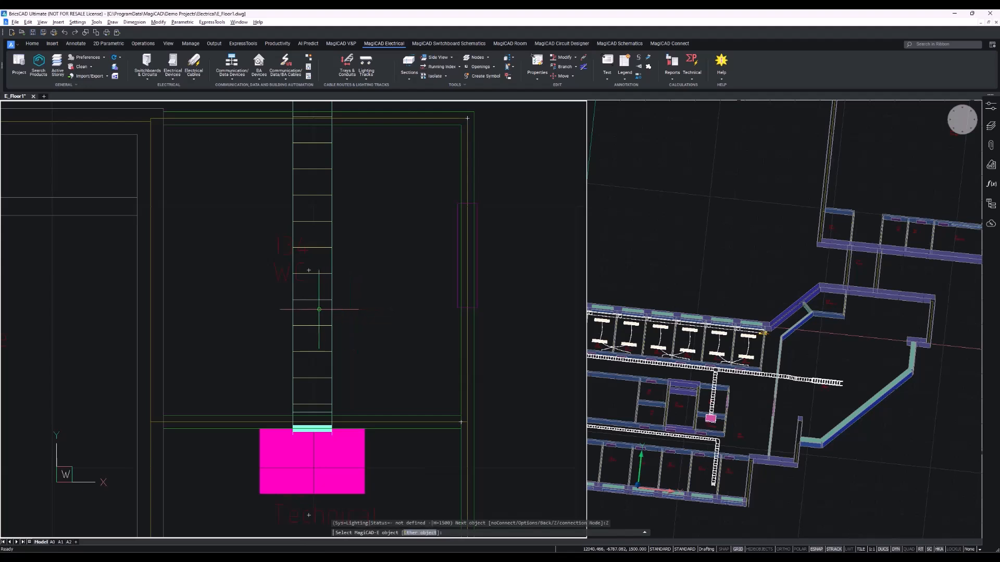
left_click_drag(326, 234, 525, 245)
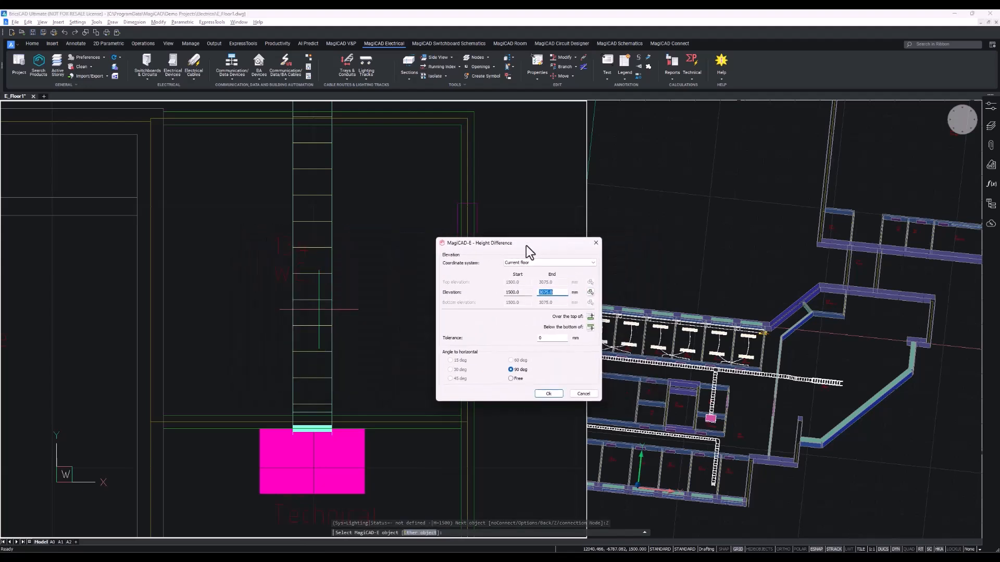
left_click(548, 393)
middle_click_drag(550, 404, 552, 404)
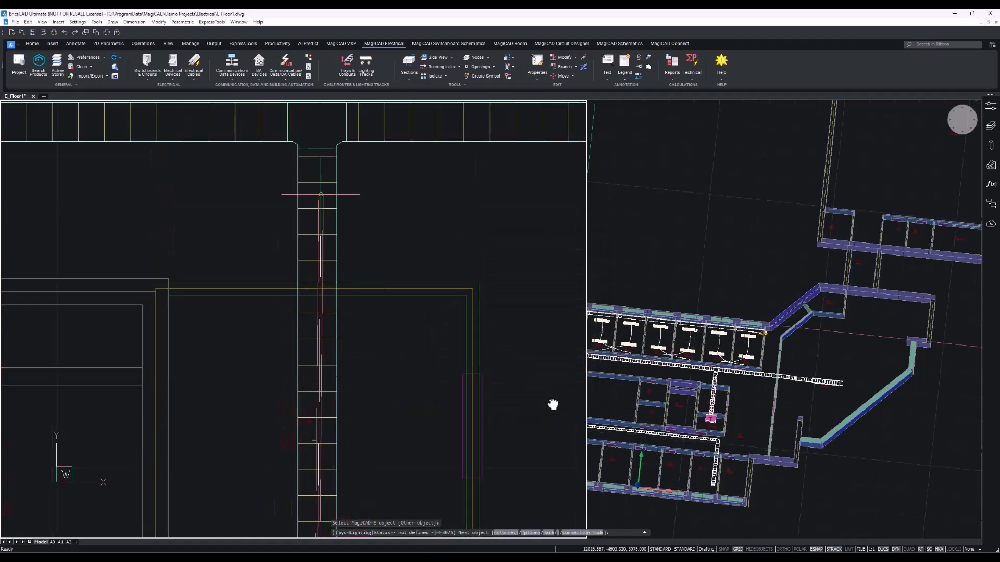
Inspect the vertical packet segment above the switchboard in the 3D view.
middle_click_drag(321, 194, 315, 291)
left_click(730, 415)
scroll(722, 411, "up", 4)
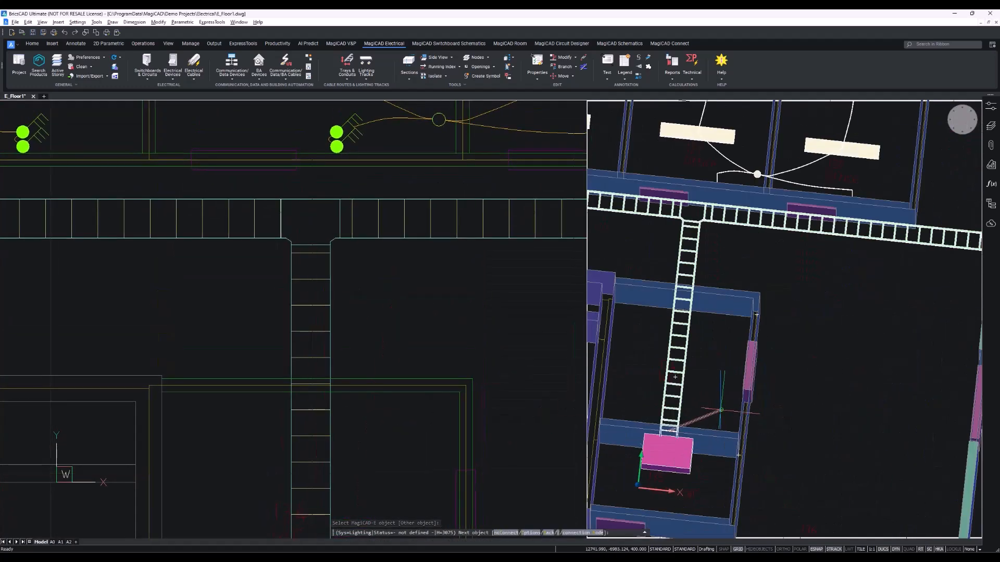
scroll(688, 433, "up", 3)
scroll(772, 368, "down", 2)
middle_click_drag(777, 378, 746, 341)
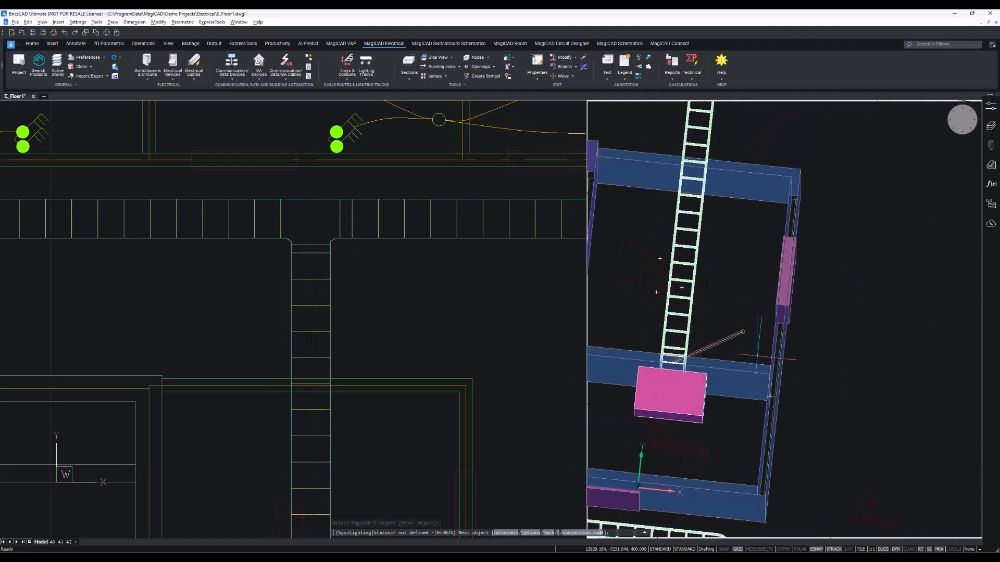
scroll(758, 358, "down", 3)
scroll(713, 344, "down", 3)
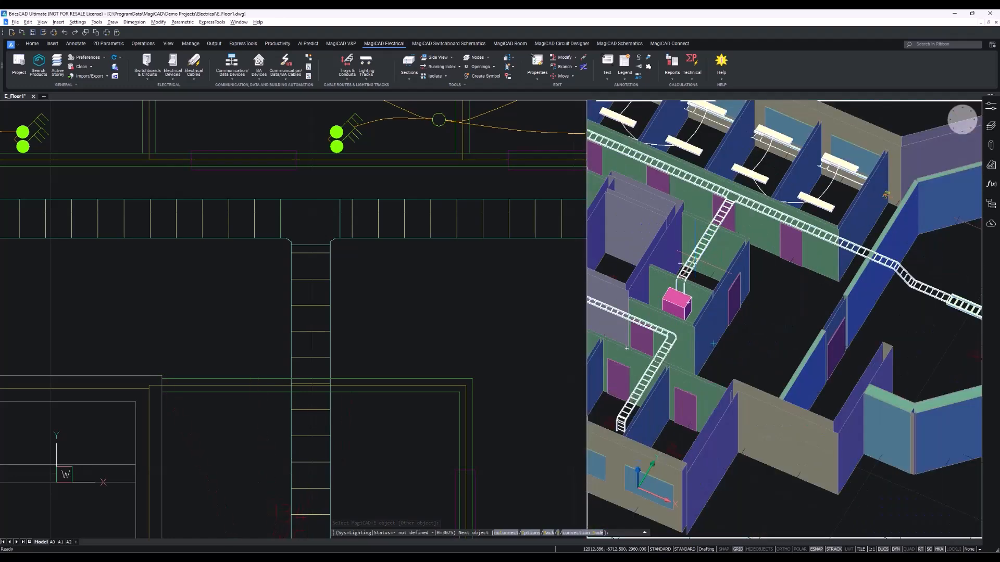
scroll(607, 279, "up", 6)
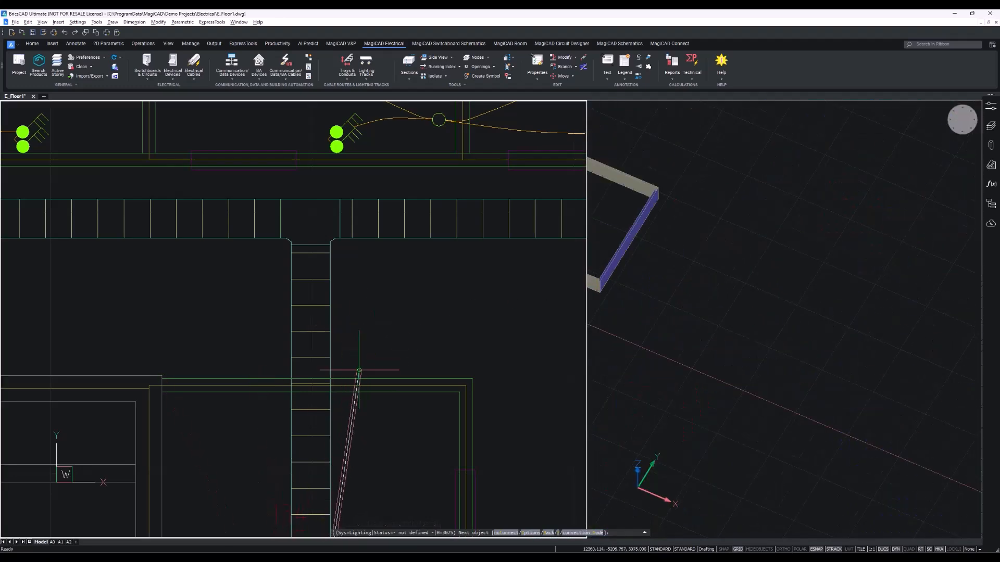
Place the packet's next point at the top of the vertical tray where it meets the corridor tray.
middle_click_drag(359, 370, 341, 301)
scroll(342, 305, "down", 7)
scroll(339, 303, "up", 6)
scroll(338, 303, "down", 3)
scroll(341, 301, "up", 8)
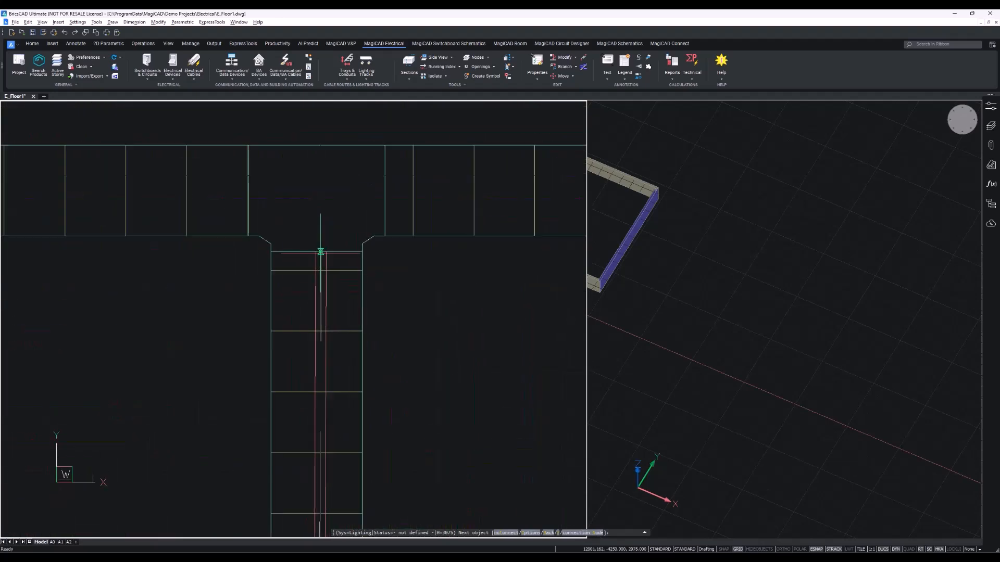
left_click(321, 252)
Inspect the packet route along the trays in the 3D view.
scroll(336, 261, "down", 4)
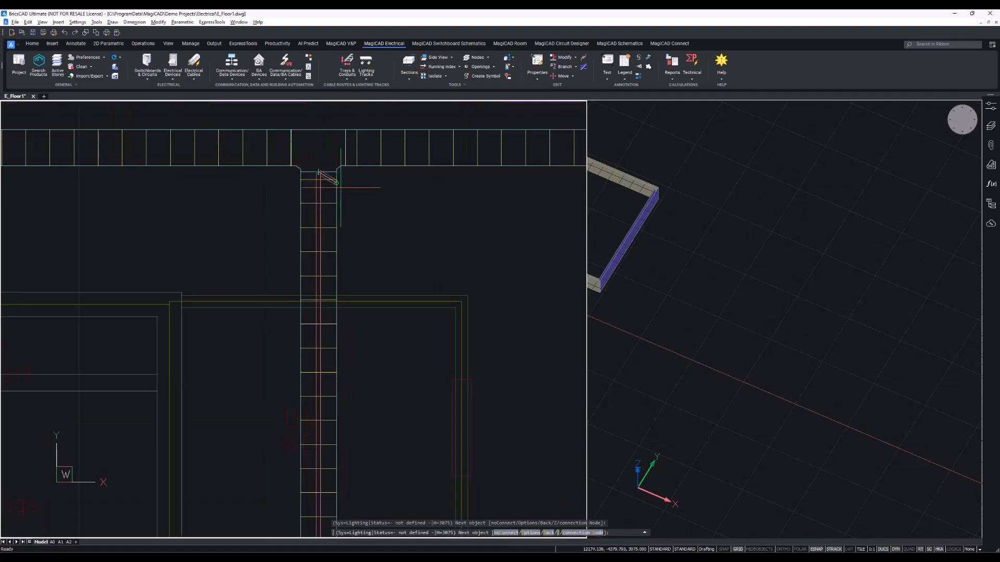
scroll(340, 187, "down", 4)
scroll(323, 256, "up", 3)
middle_click_drag(410, 243, 414, 276)
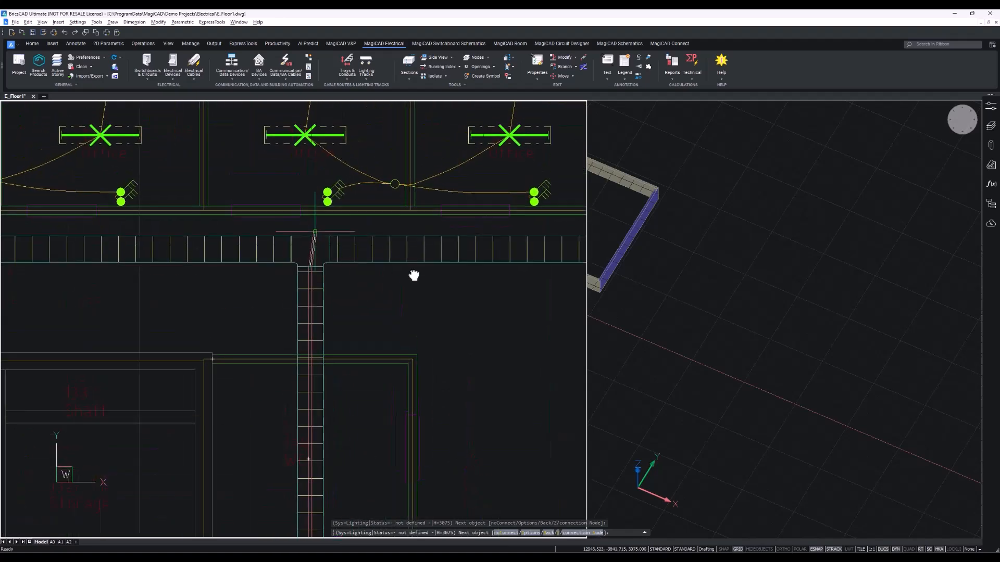
left_click(722, 328)
middle_click_drag(716, 332, 924, 348)
scroll(682, 339, "up", 6)
middle_click_drag(687, 344, 729, 336)
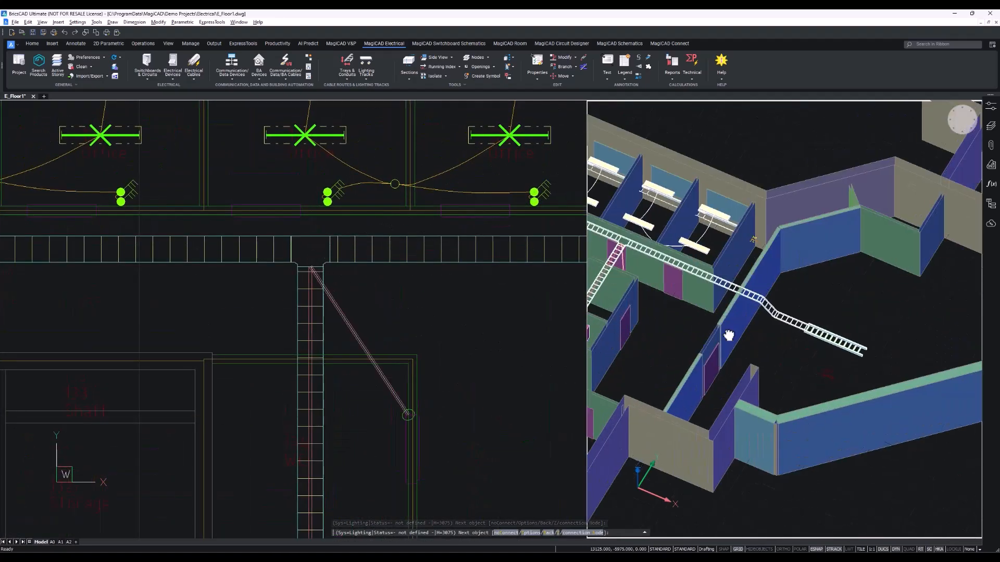
scroll(726, 336, "up", 8)
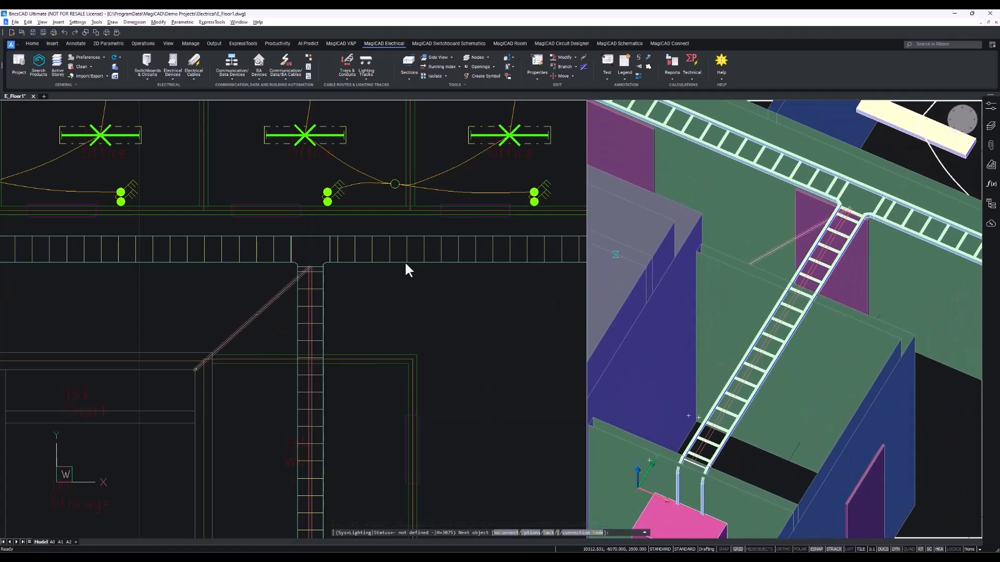
Extend the cable packet along the corridor tray to its eastern end and finish the packet.
left_click(323, 247)
left_click(329, 249)
scroll(469, 253, "down", 2)
middle_click_drag(471, 254, 335, 254)
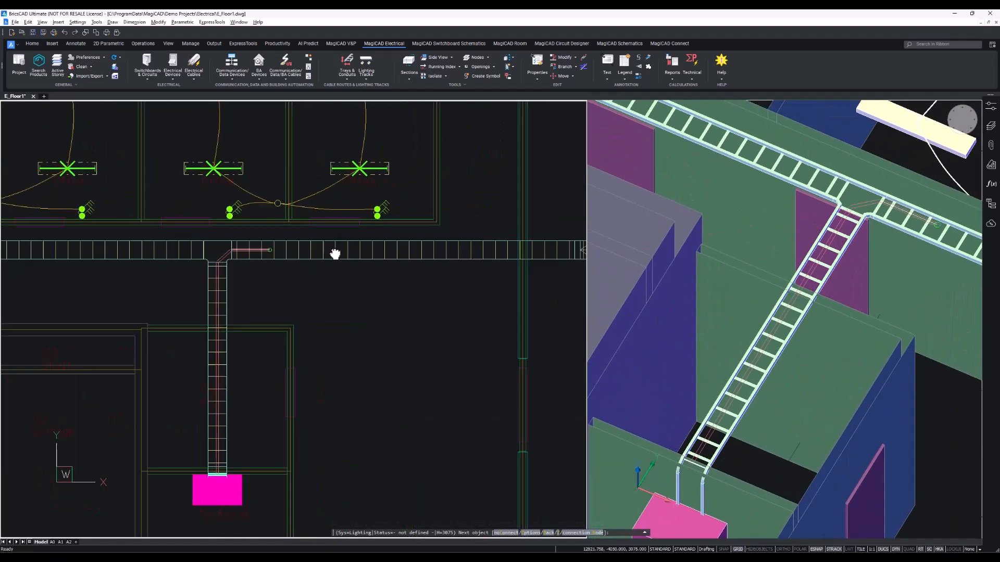
scroll(336, 252, "up", 2)
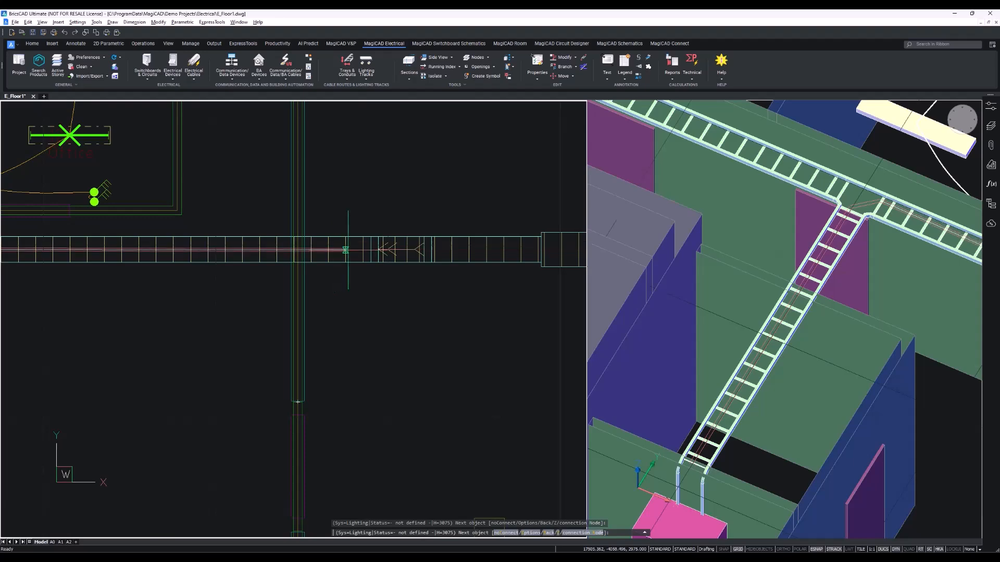
left_click(372, 249)
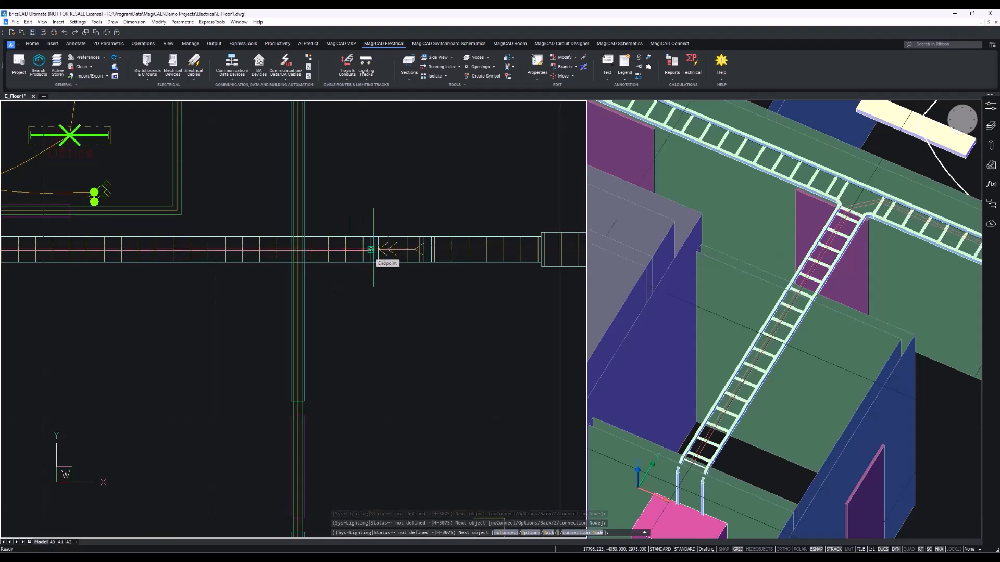
key("Return")
Open the finished packet's properties to review its route and cables, then close the dialog.
scroll(373, 250, "down", 3)
middle_click_drag(274, 247, 380, 256)
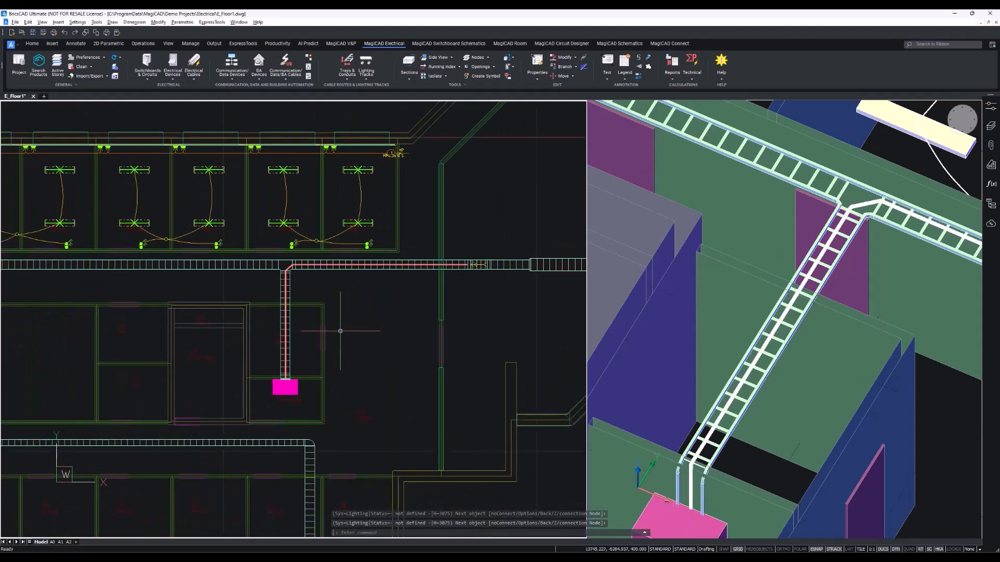
scroll(285, 362, "up", 4)
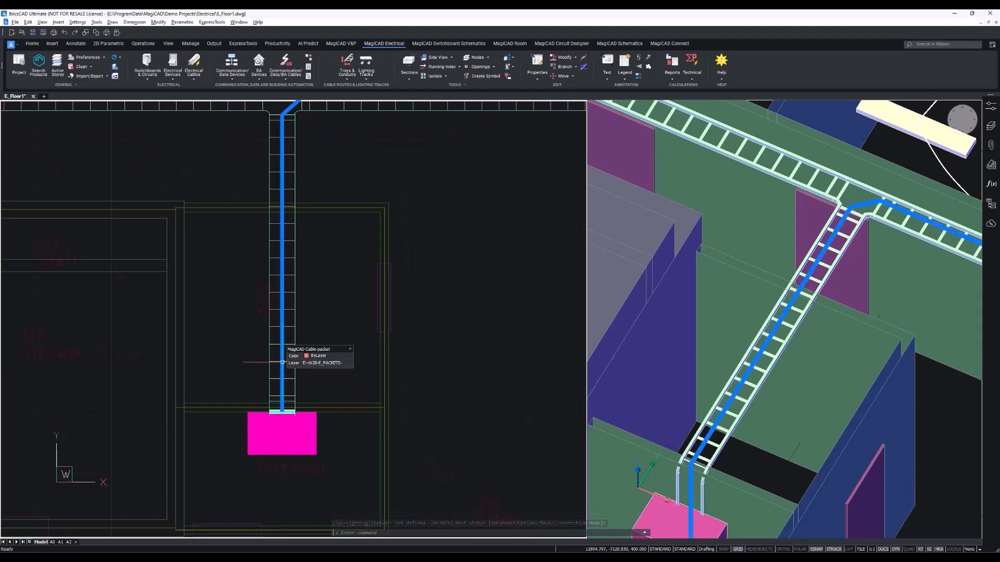
double_click(282, 362)
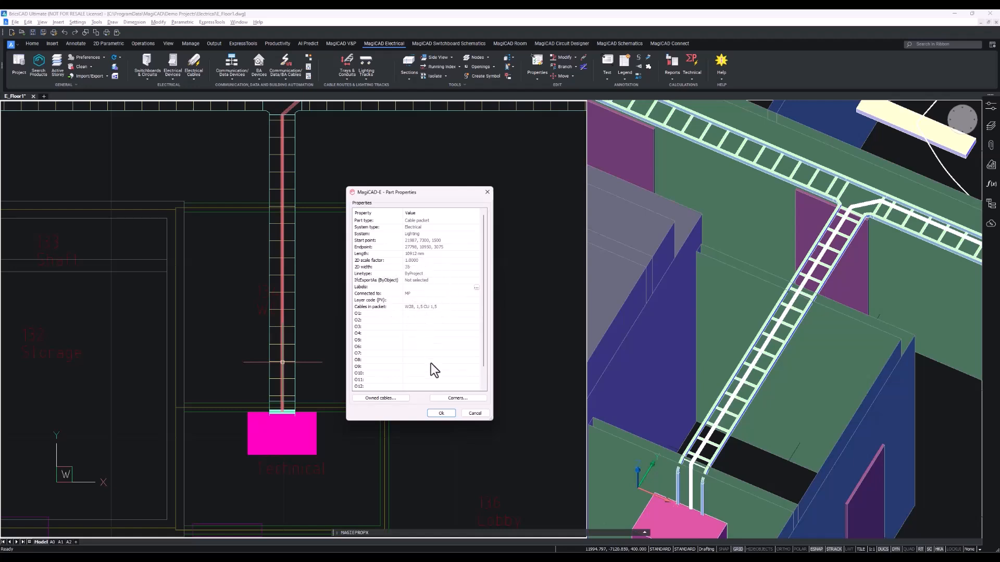
left_click(440, 413)
Inspect the whole tray and packet layout in the 3D view.
middle_click_drag(796, 319, 623, 322)
left_click(731, 329)
scroll(735, 329, "down", 8)
middle_click_drag(743, 339, 884, 393)
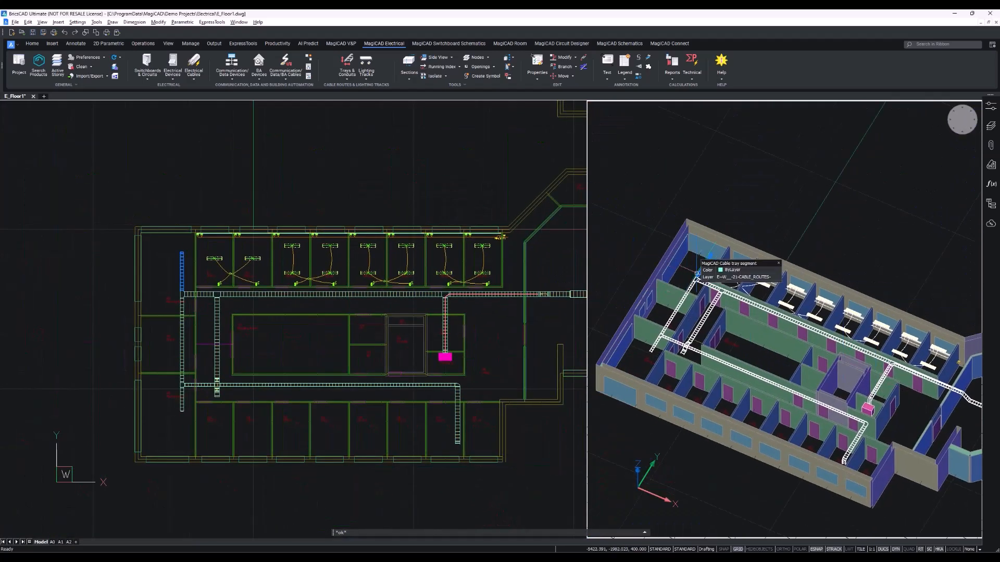
middle_click_drag(751, 333, 732, 348)
Draw a second cable packet along the corridor tray from its western end to the junction with the vertical tray.
left_click(196, 77)
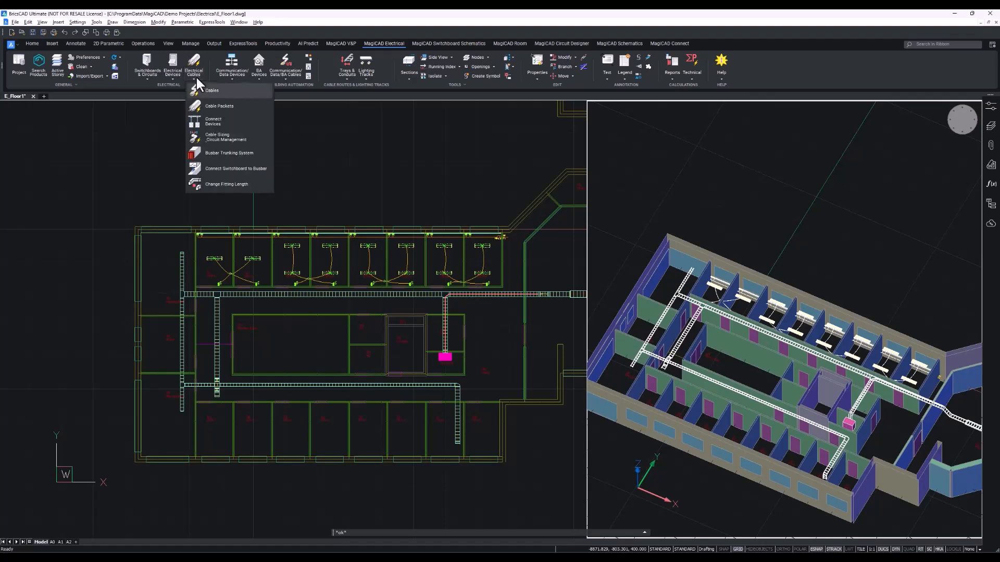
left_click(216, 107)
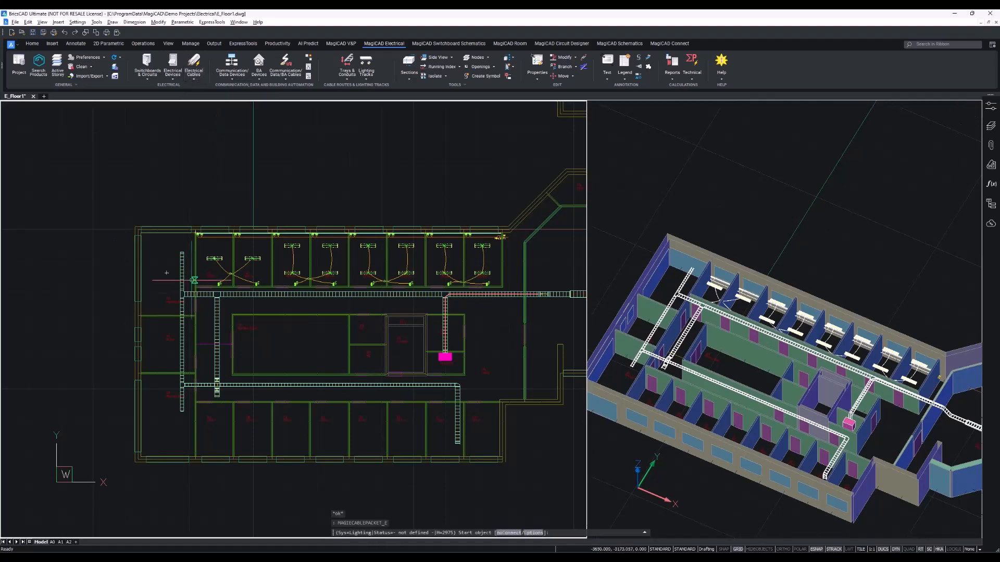
scroll(186, 291, "up", 10)
left_click(166, 326)
scroll(172, 332, "down", 3)
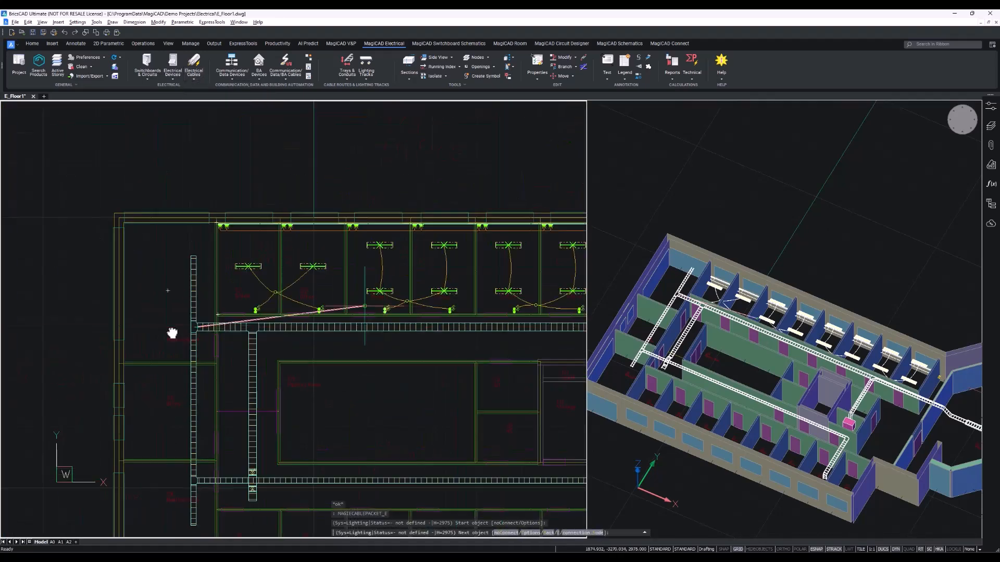
scroll(362, 325, "up", 5)
left_click(362, 324)
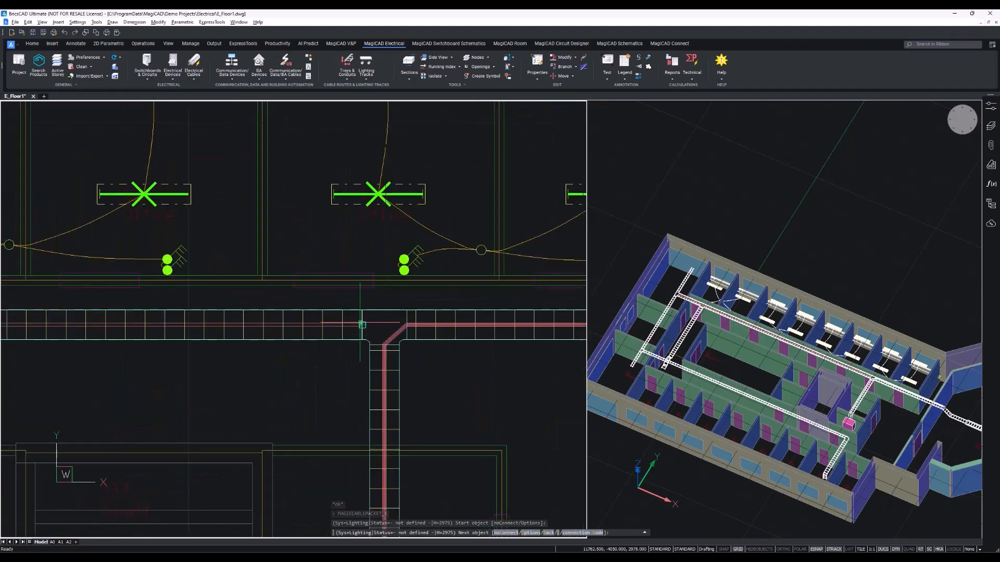
scroll(358, 330, "up", 6)
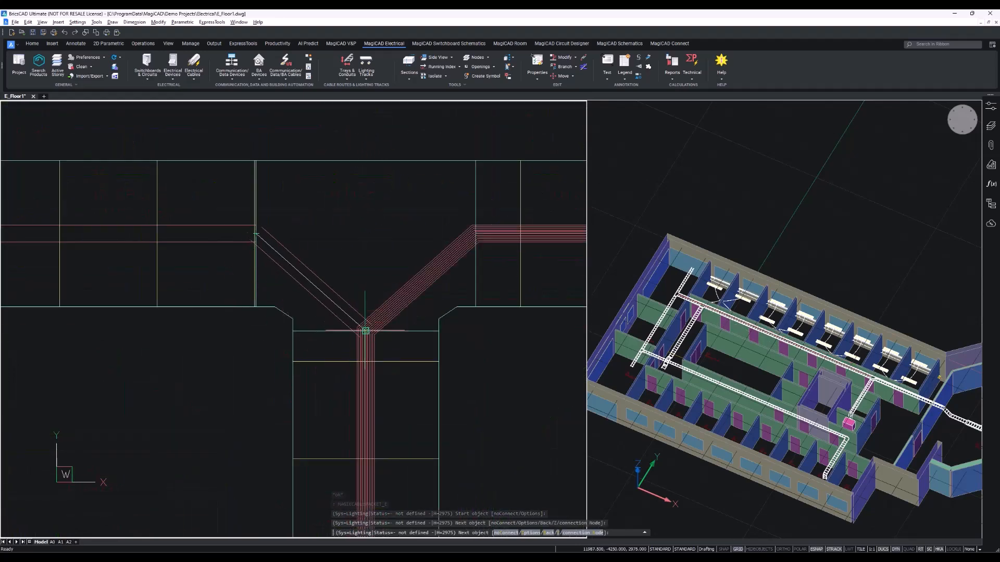
key("Return")
Open the new packet's properties to review them, then close the dialog.
scroll(432, 379, "down", 3)
scroll(431, 380, "down", 3)
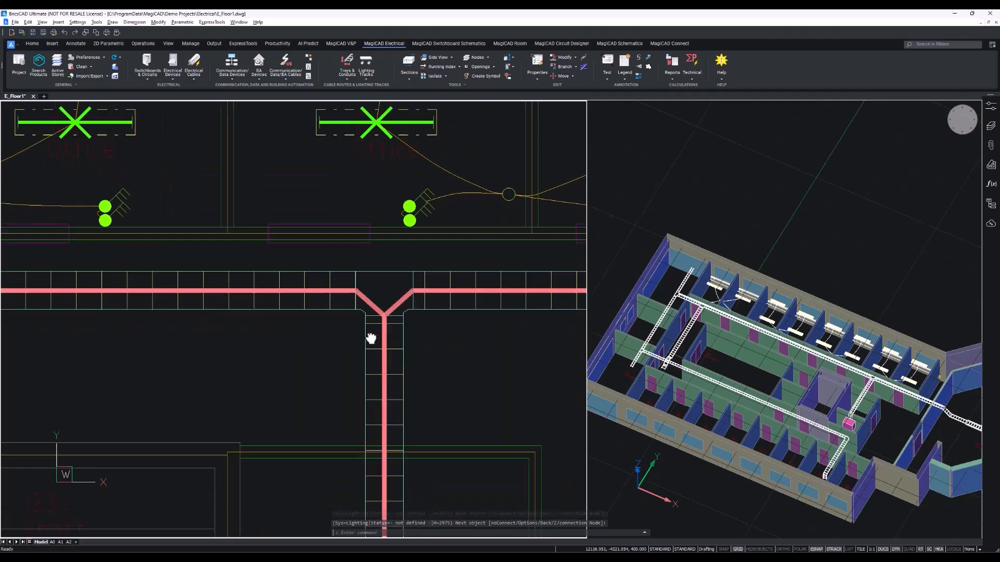
double_click(341, 286)
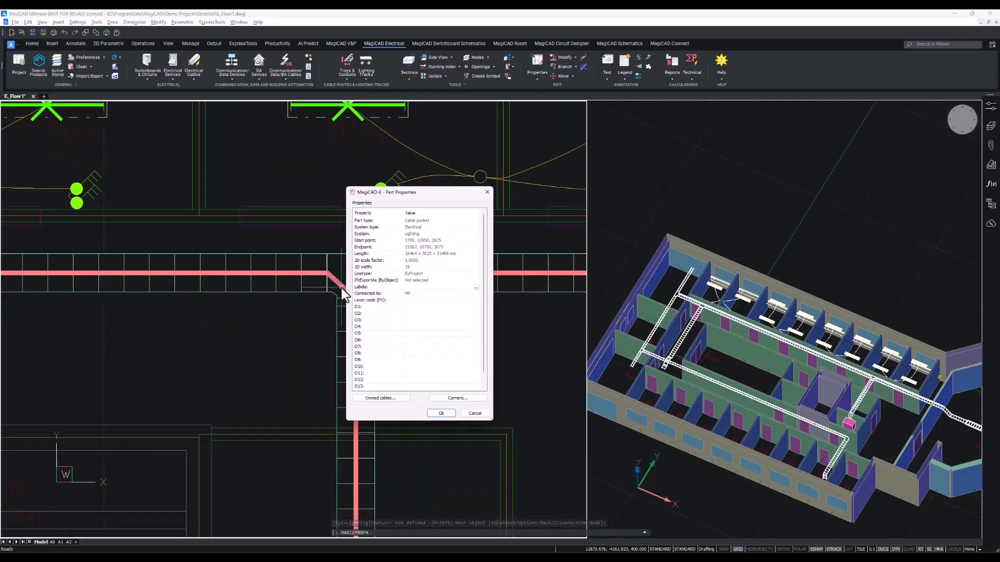
key("ctrl")
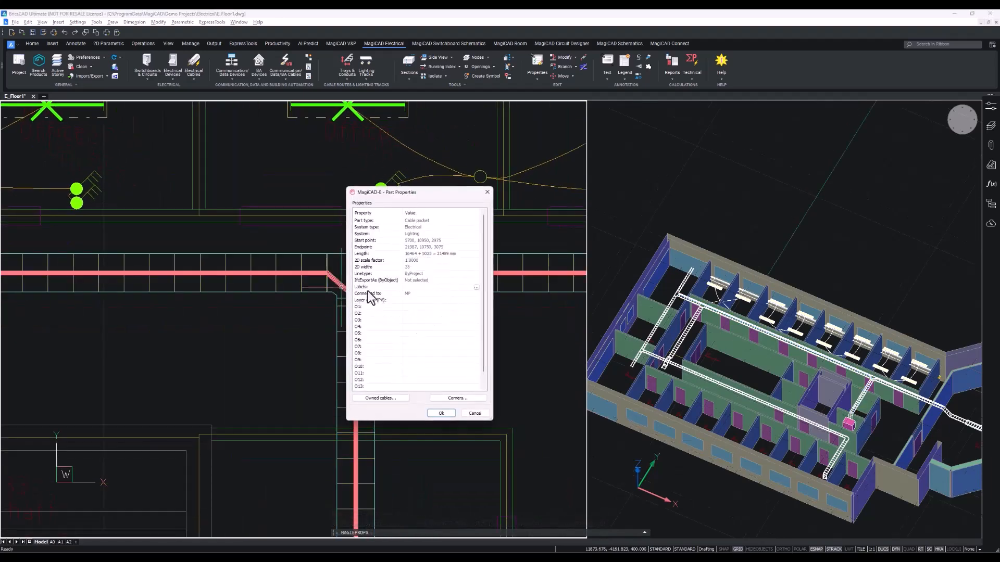
left_click(440, 413)
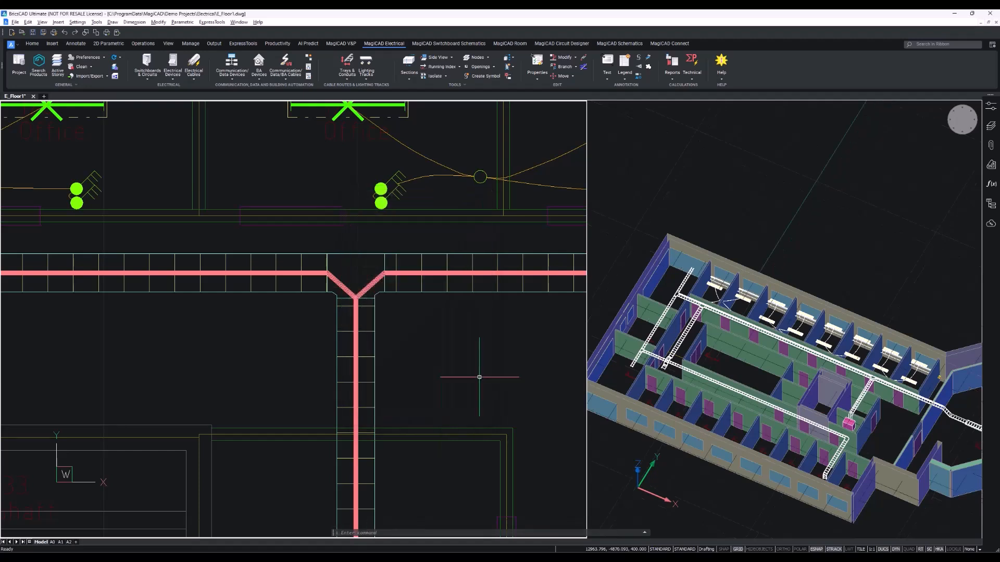
Start a cable from the ceiling junction box in the office above the corridor tray.
scroll(480, 370, "down", 8)
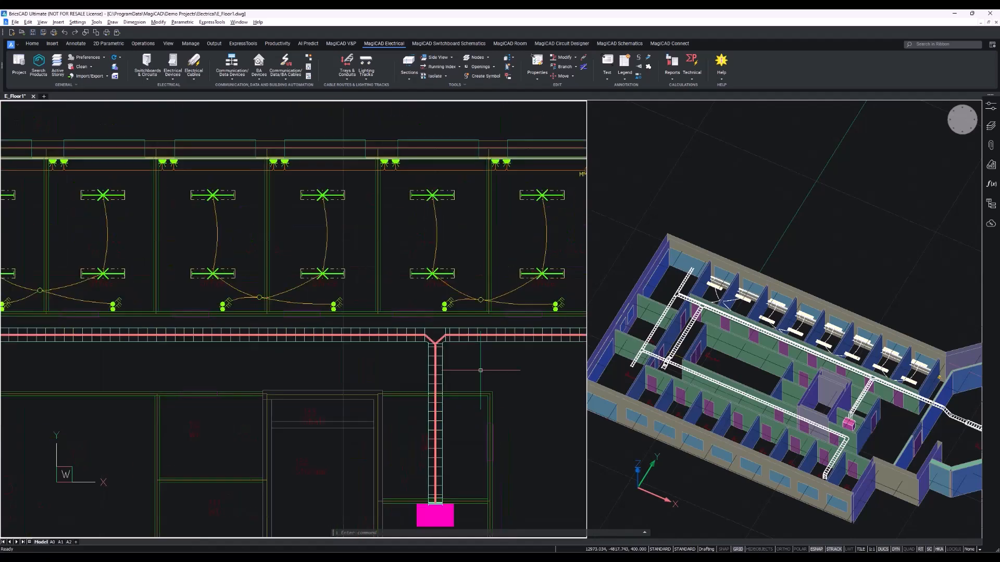
scroll(211, 348, "up", 10)
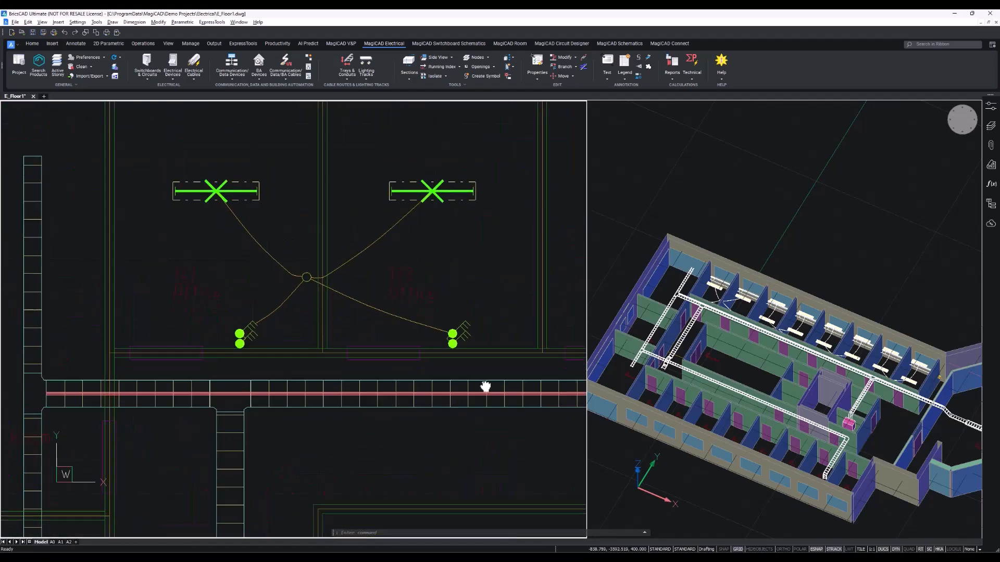
scroll(484, 385, "down", 3)
scroll(300, 301, "up", 4)
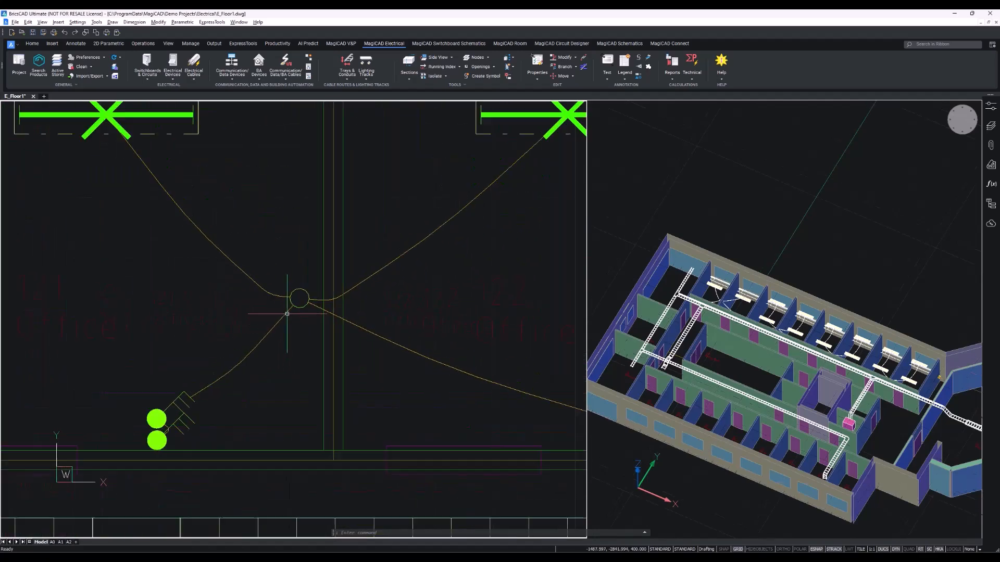
scroll(305, 288, "up", 5)
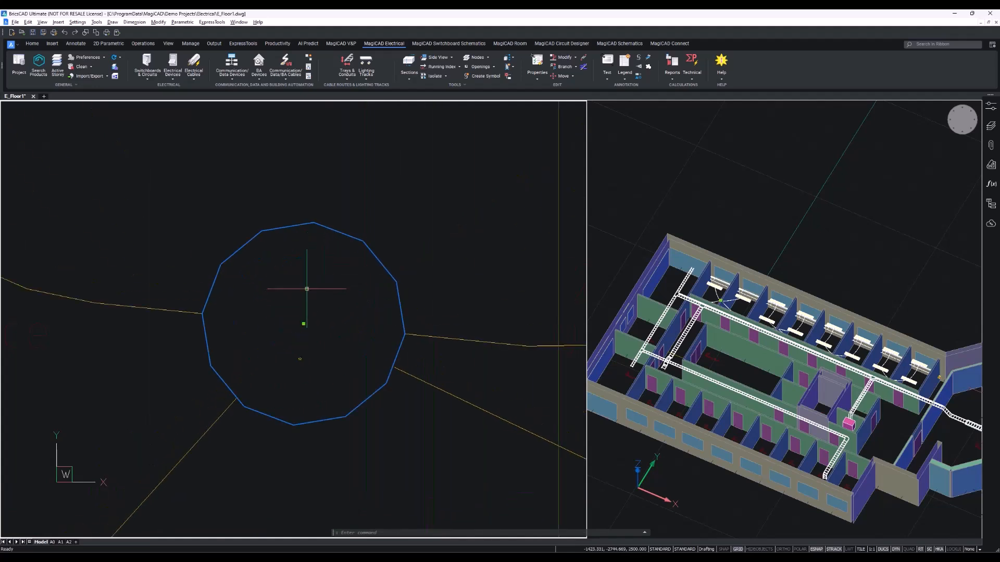
left_click(307, 289)
scroll(368, 419, "down", 7)
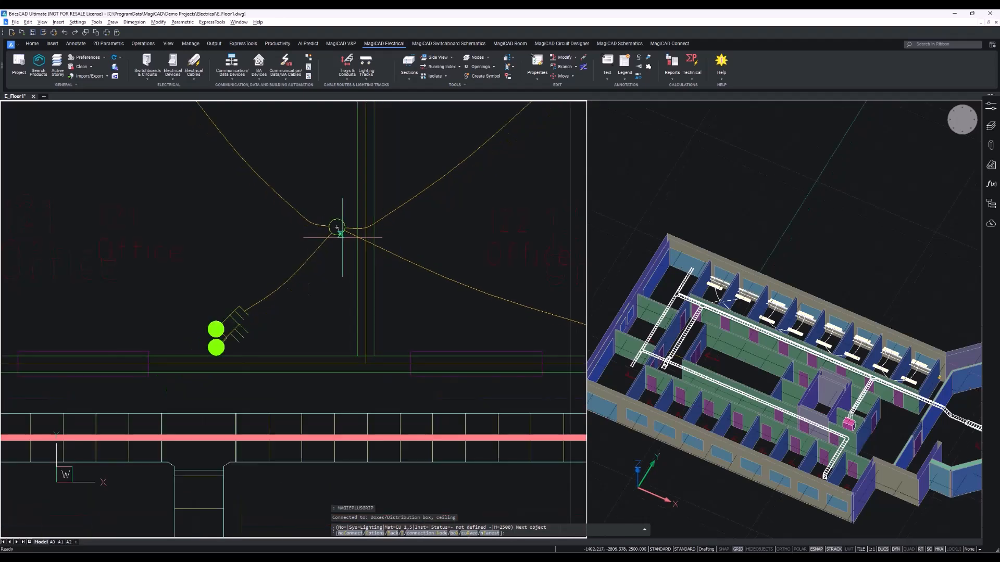
mouse_move(335, 367)
middle_mouse_down()
mouse_move(316, 308)
mouse_move(330, 353)
middle_mouse_up()
scroll(329, 347, "up", 5)
scroll(315, 350, "down", 8)
scroll(316, 380, "up", 2)
scroll(317, 371, "up", 5)
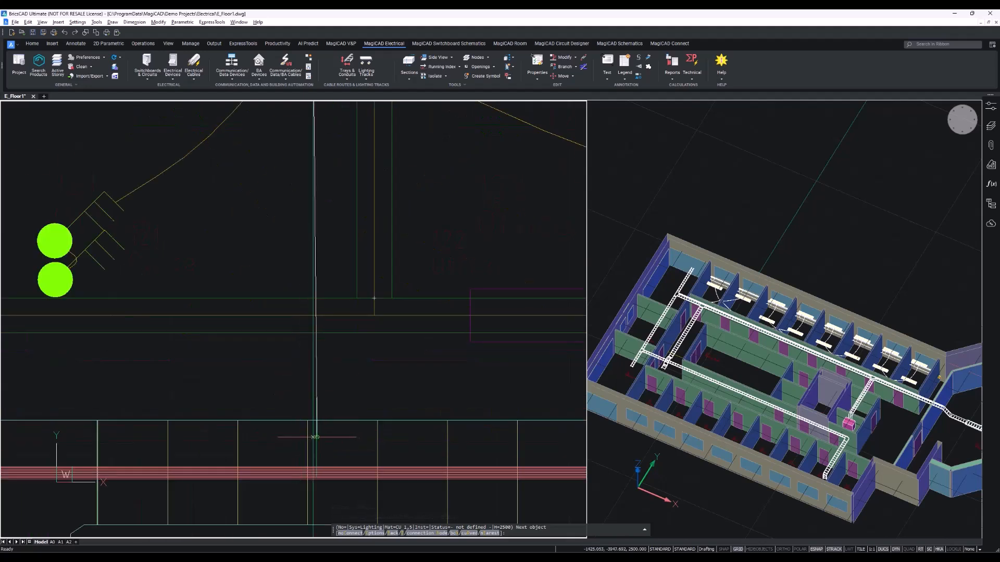
End the cable on the packet in the corridor tray and set the new circuit's type to Lighting.
left_click(315, 438)
left_click(346, 470)
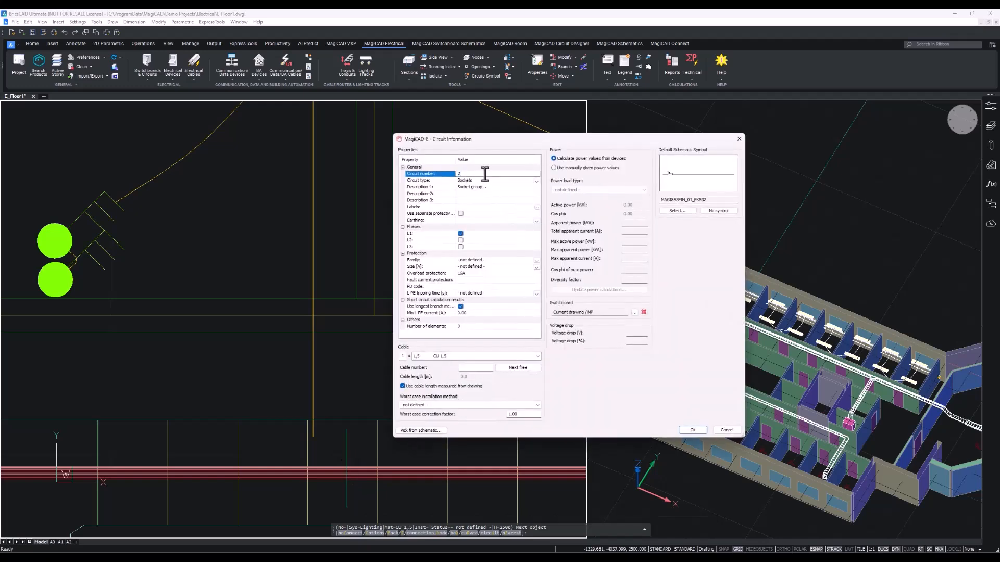
left_click(536, 182)
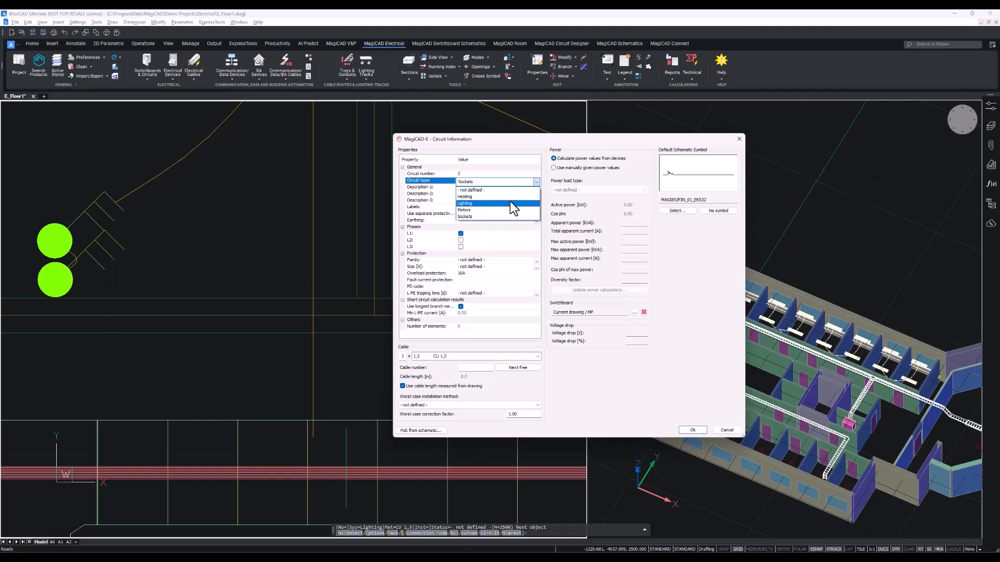
left_click(510, 203)
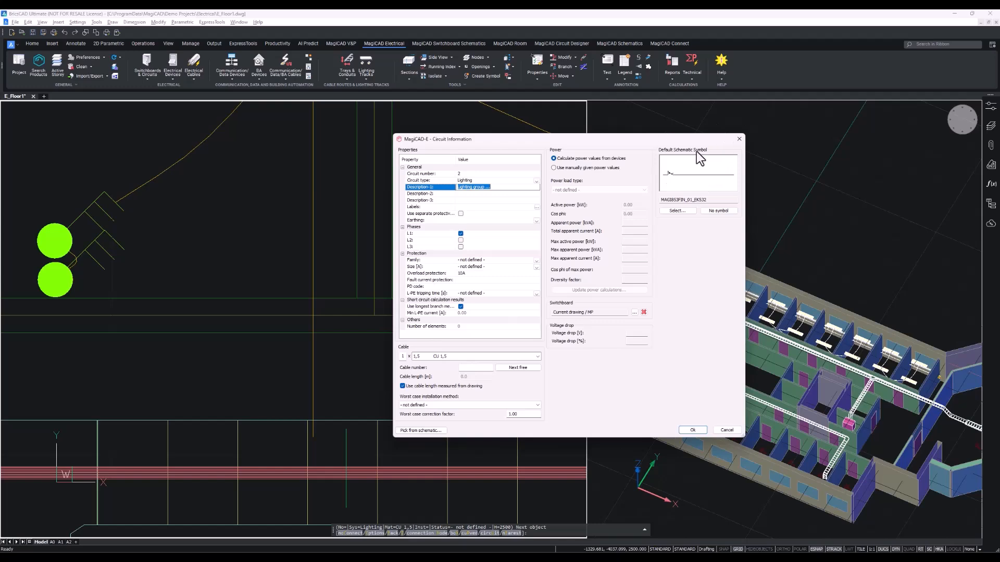
Draw a lighting cable from the next office's ceiling junction box straight down to the cable packet in the corridor tray.
left_click(698, 430)
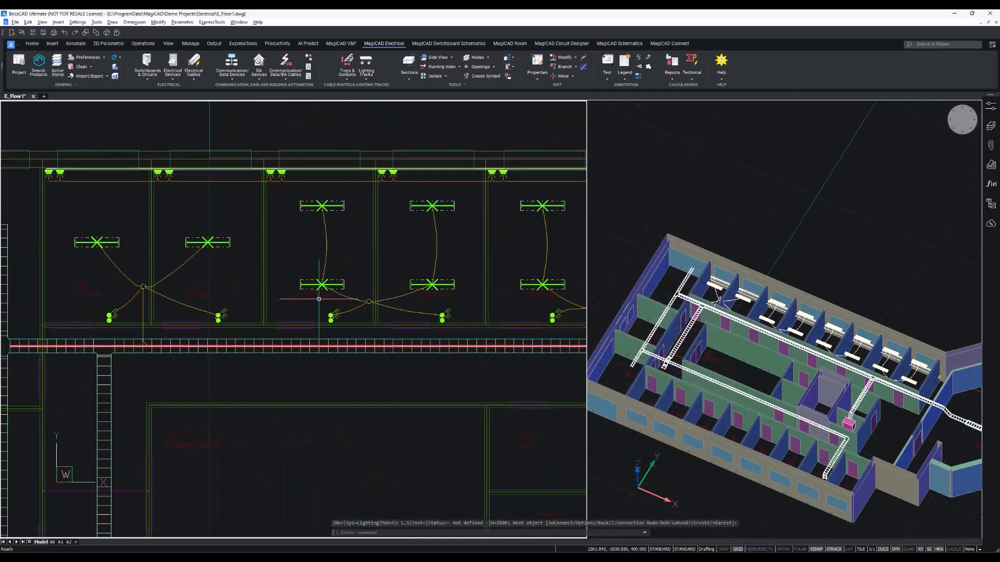
middle_click_drag(417, 248, 163, 243)
scroll(162, 243, "down", 3)
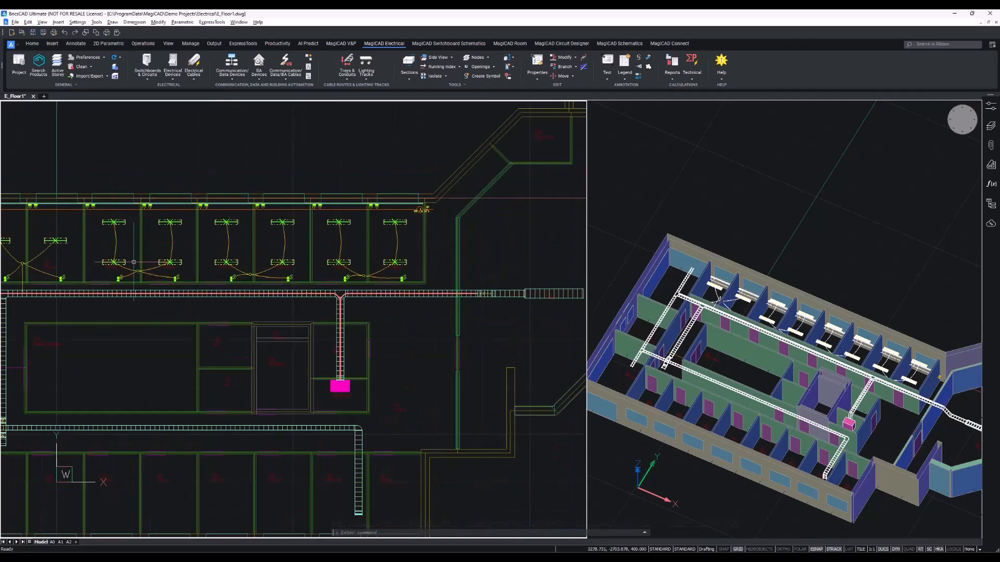
scroll(133, 255, "up", 10)
scroll(273, 339, "down", 4)
scroll(319, 296, "up", 3)
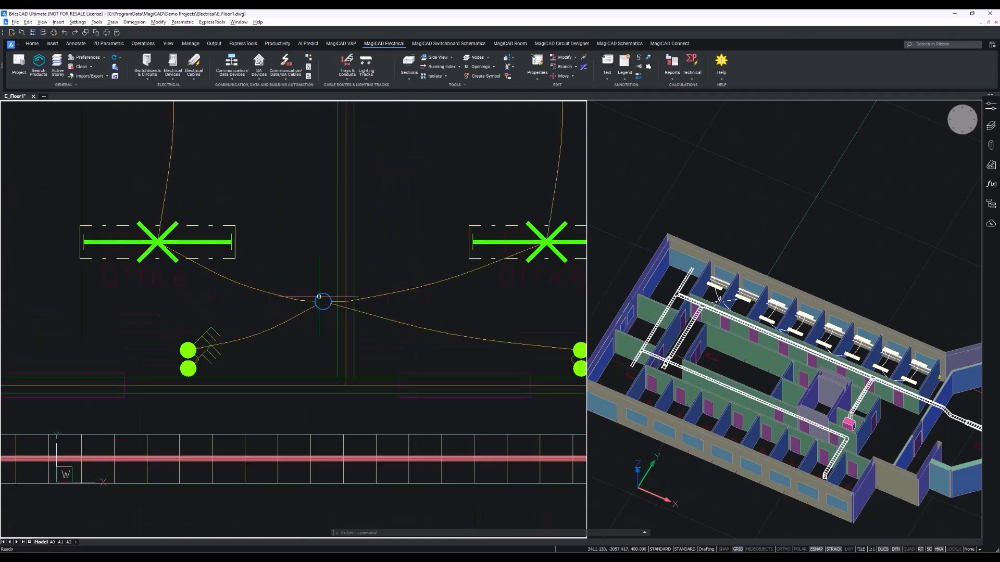
left_click(318, 298)
scroll(321, 414, "up", 3)
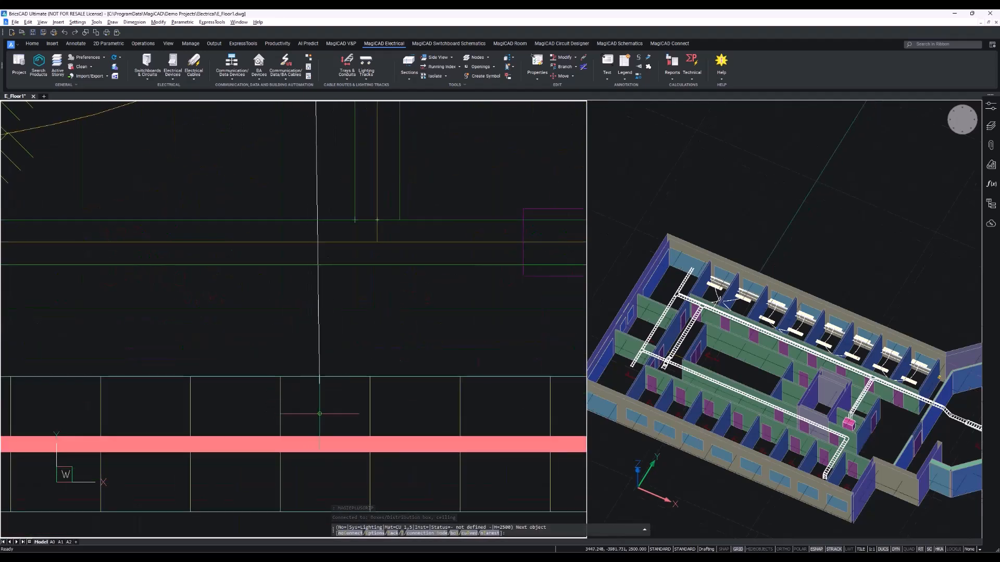
key("F8")
left_click(318, 415)
left_click(345, 448)
left_click(691, 428)
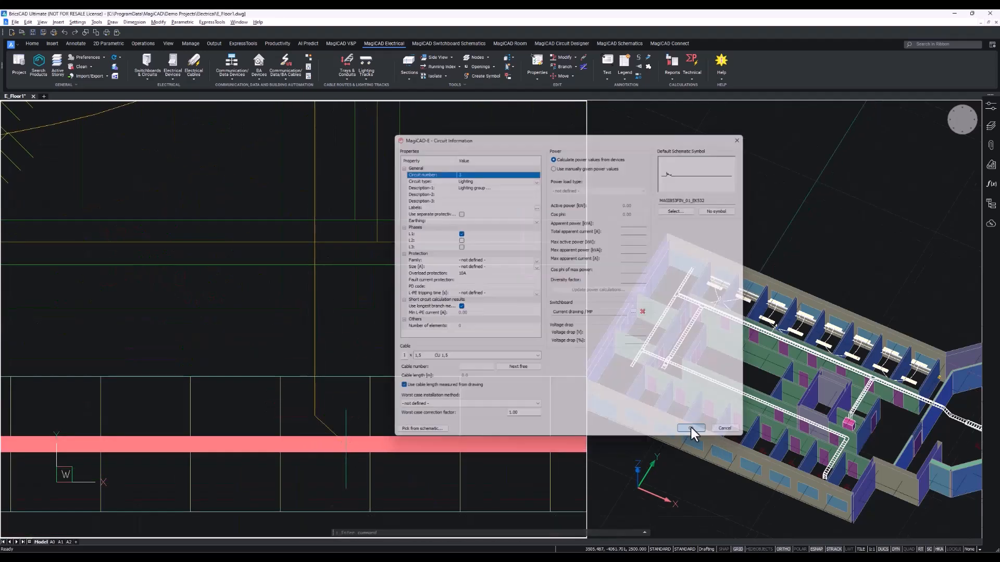
Draw another lighting cable from the adjacent office's ceiling junction box down to the packet in the corridor tray.
scroll(83, 359, "down", 5)
scroll(253, 333, "up", 5)
left_click(278, 246)
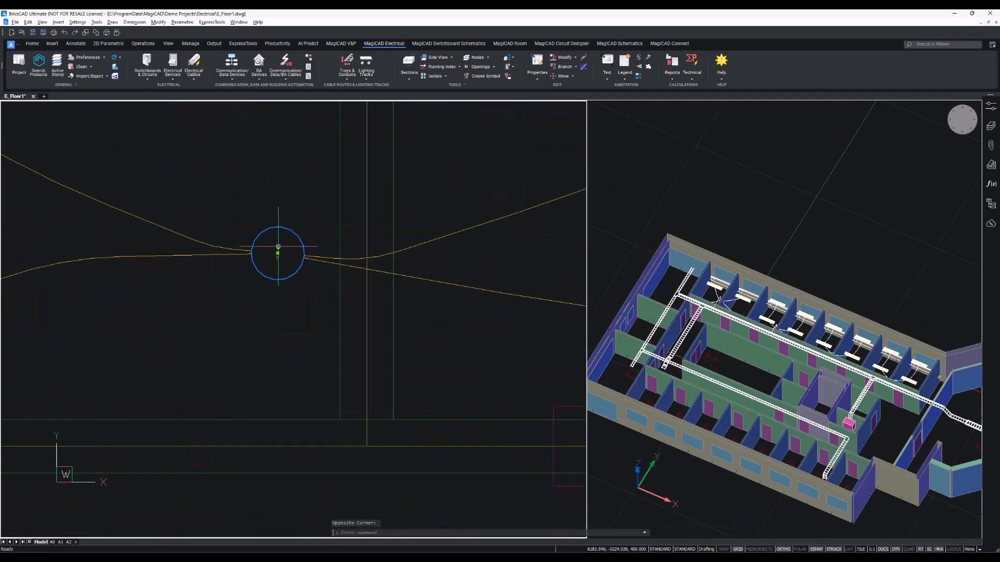
left_click(278, 254)
middle_click_drag(284, 422, 317, 331)
scroll(325, 355, "down", 3)
left_click(319, 462)
left_click(328, 477)
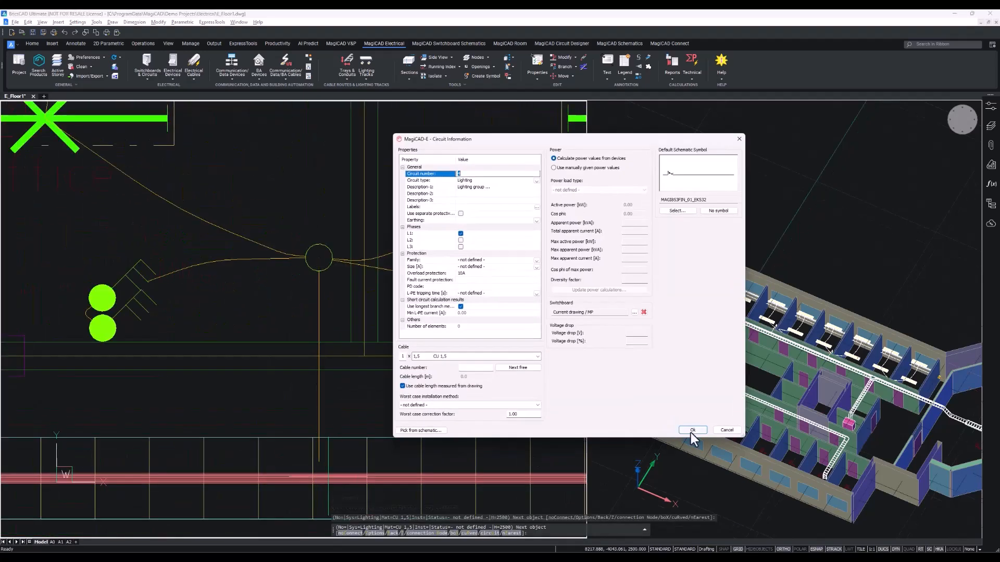
left_click(692, 430)
Connect the next office's ceiling junction box to the corridor tray packet with another lighting cable.
scroll(323, 365, "down", 3)
scroll(364, 292, "up", 5)
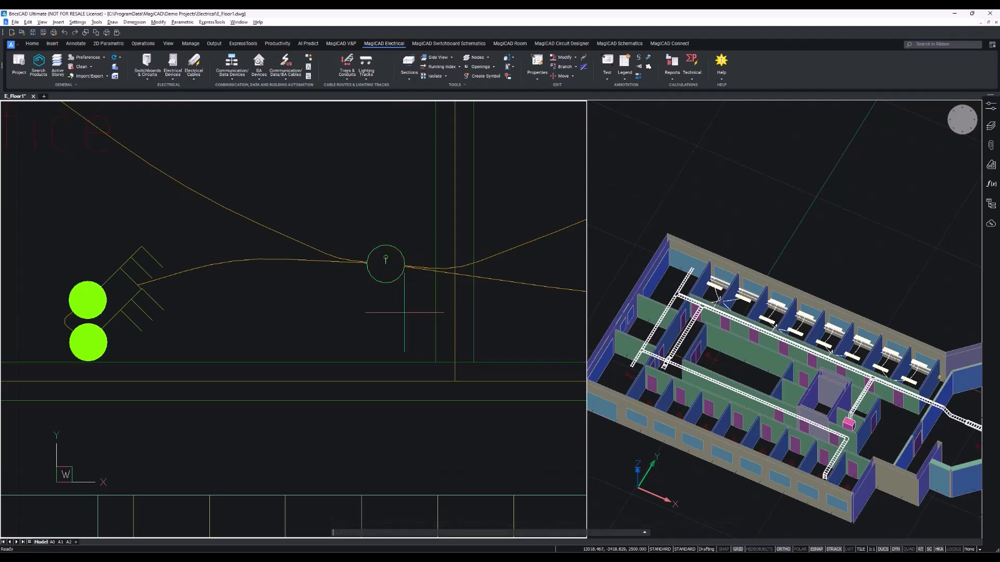
left_click(386, 281)
left_click(386, 264)
middle_click_drag(385, 491, 385, 436)
left_click(384, 472)
left_click(369, 493)
left_click(694, 431)
Start the Text command, choose the Cables text model and open its properties.
scroll(360, 396, "down", 5)
middle_click_drag(361, 395, 369, 400)
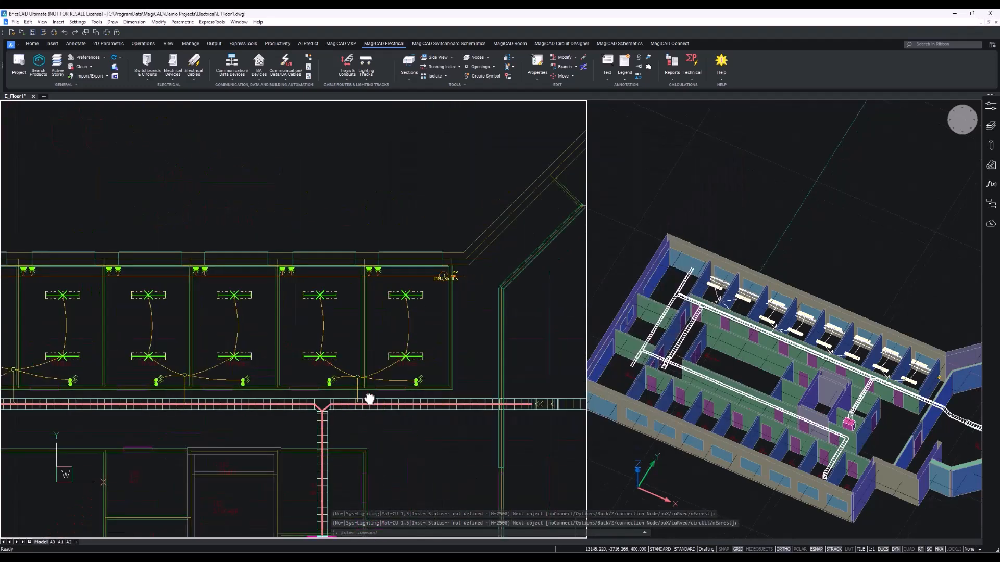
scroll(354, 371, "down", 5)
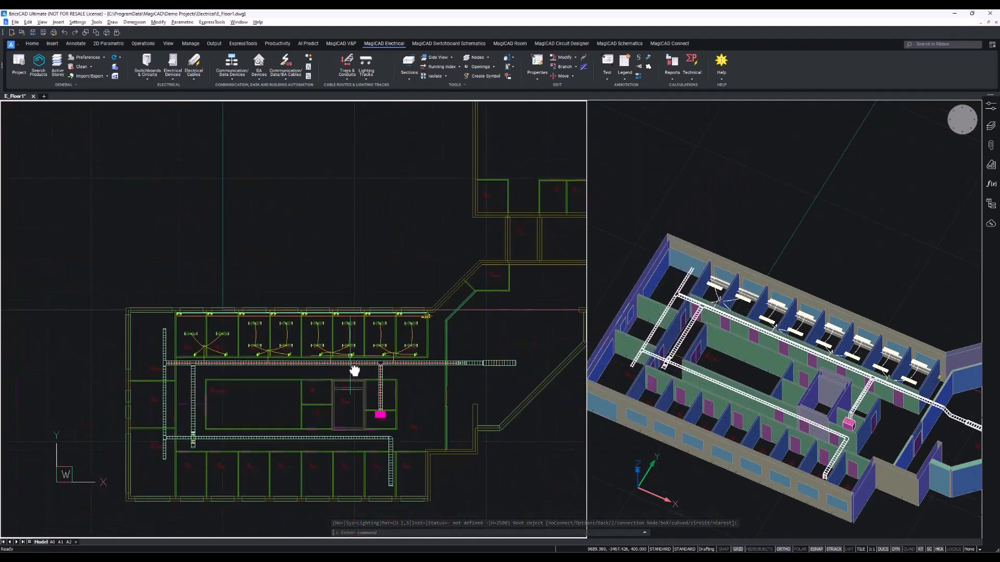
scroll(354, 371, "up", 2)
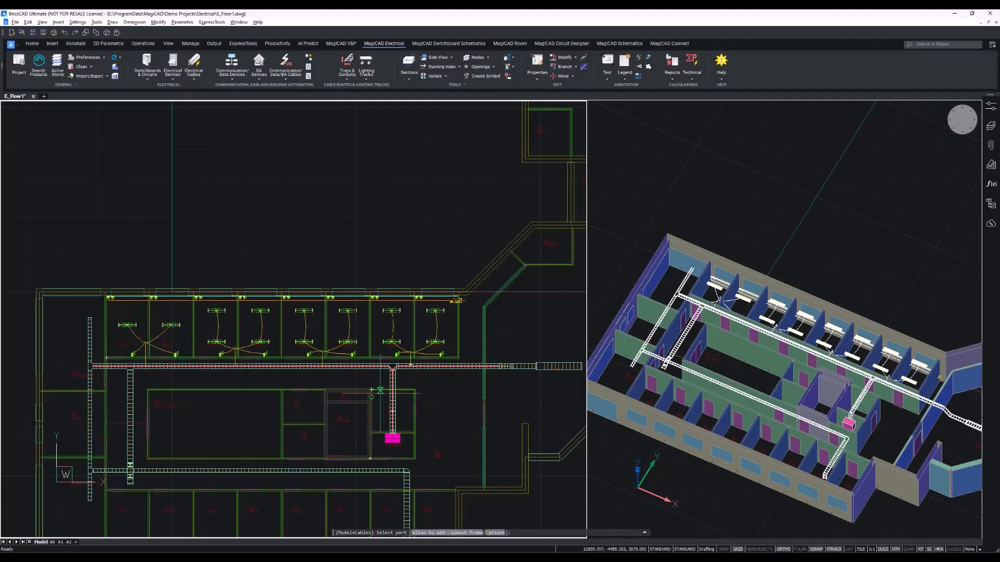
left_click(608, 78)
left_click(622, 90)
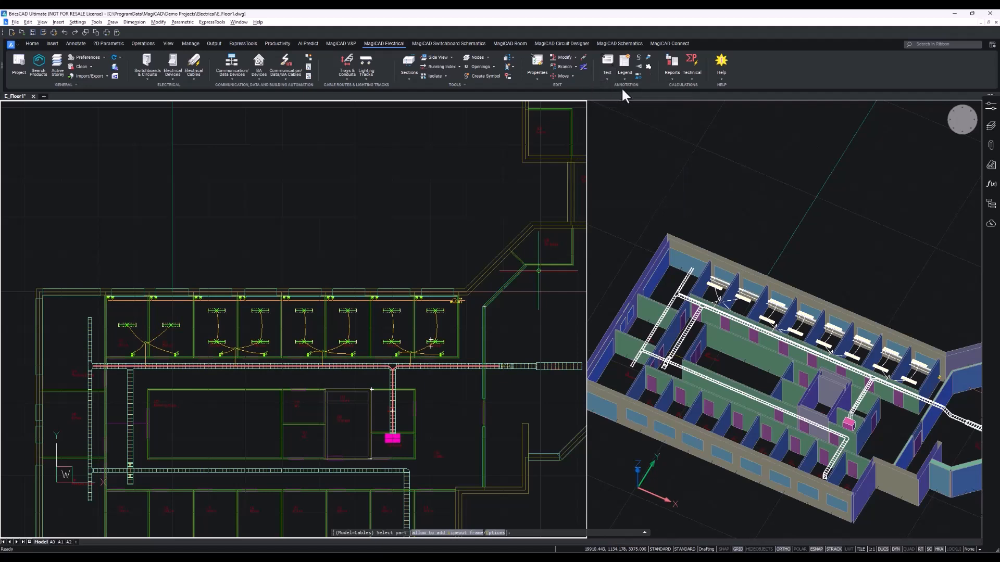
right_click(330, 185)
left_click(352, 217)
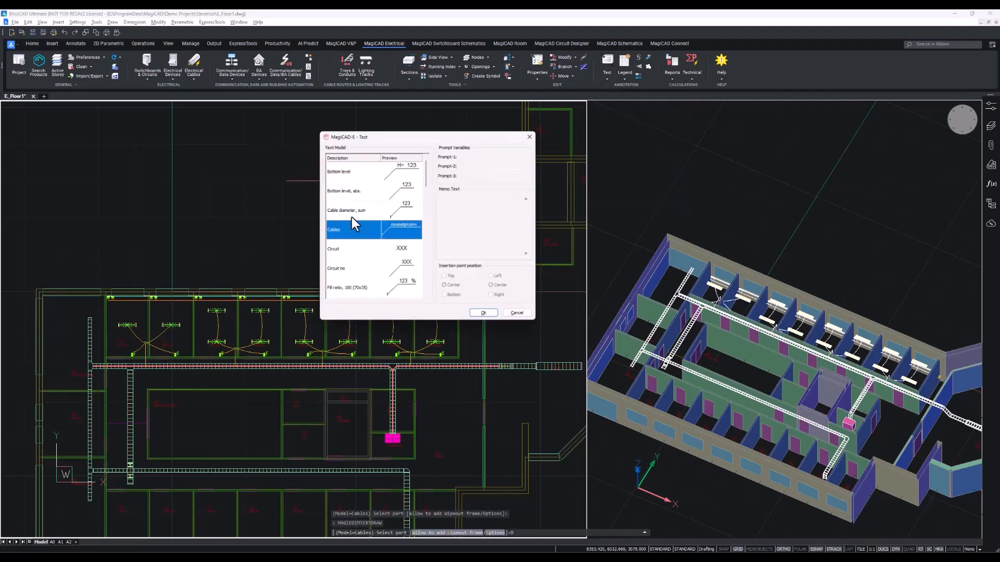
left_click_drag(378, 139, 318, 195)
scroll(317, 195, "down", 3)
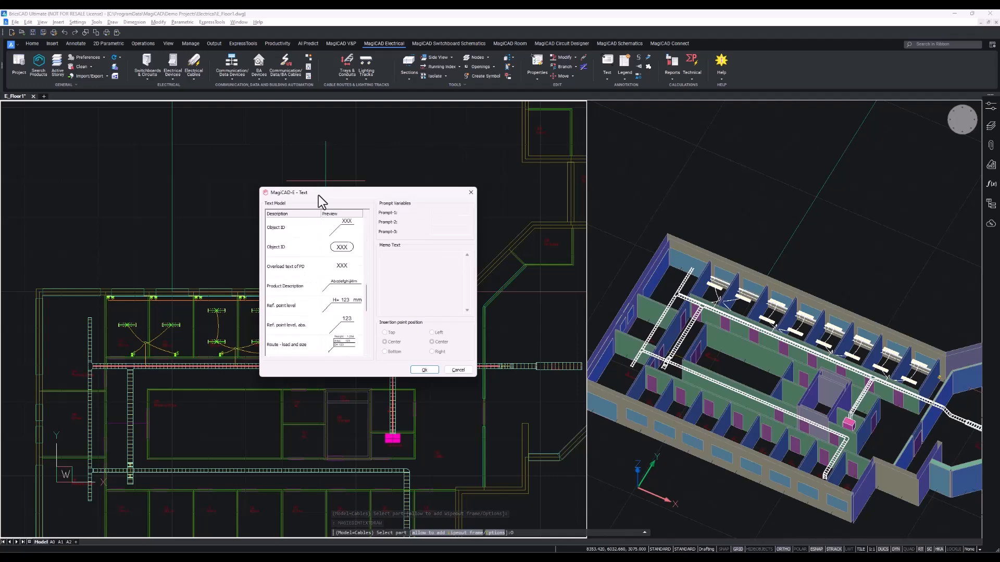
scroll(317, 195, "down", 3)
left_click(335, 287)
right_click(339, 292)
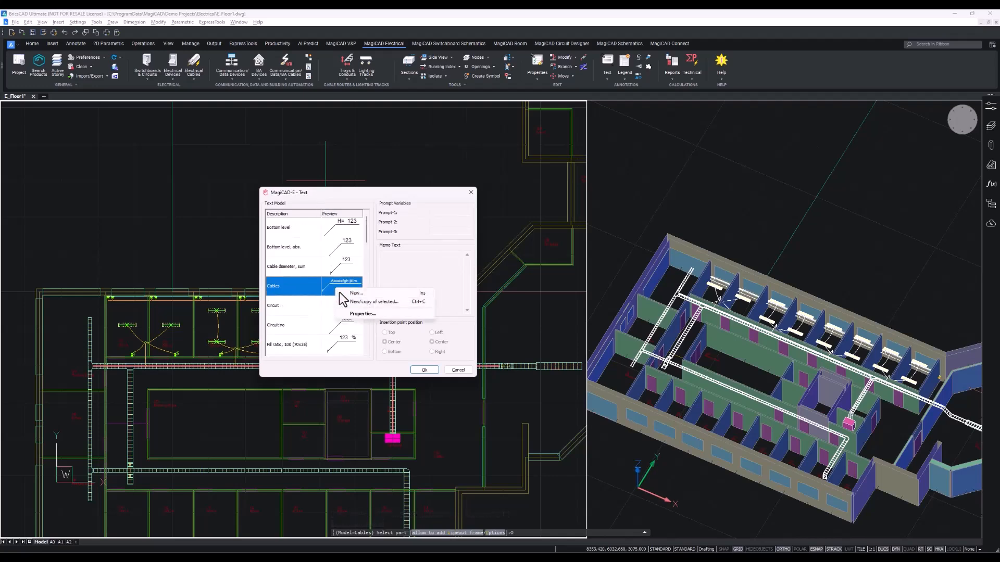
left_click(363, 314)
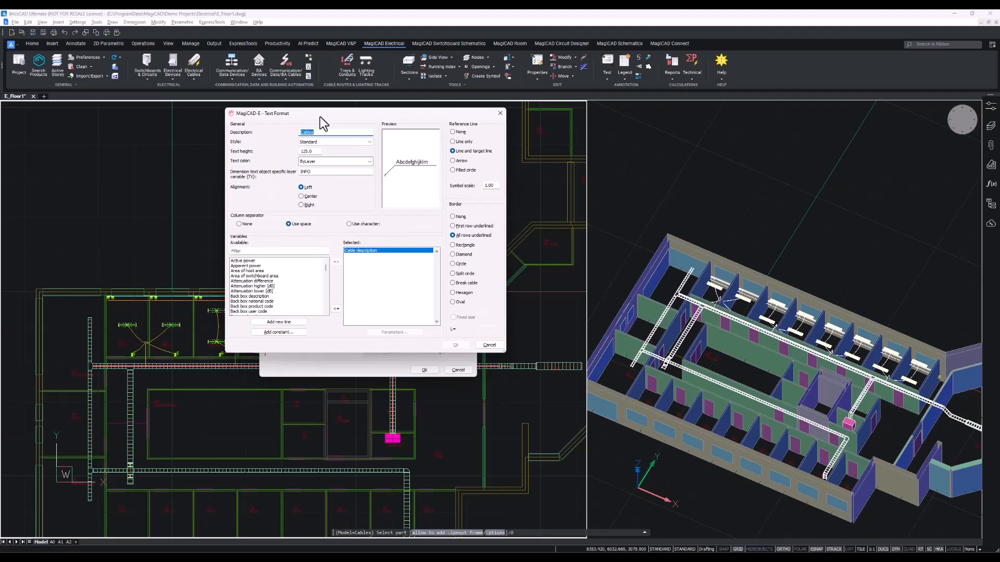
Set the Cables text model's reference line to Arrow, keeping Cable description as the only variable, and confirm.
scroll(281, 287, "down", 10)
scroll(327, 275, "up", 10)
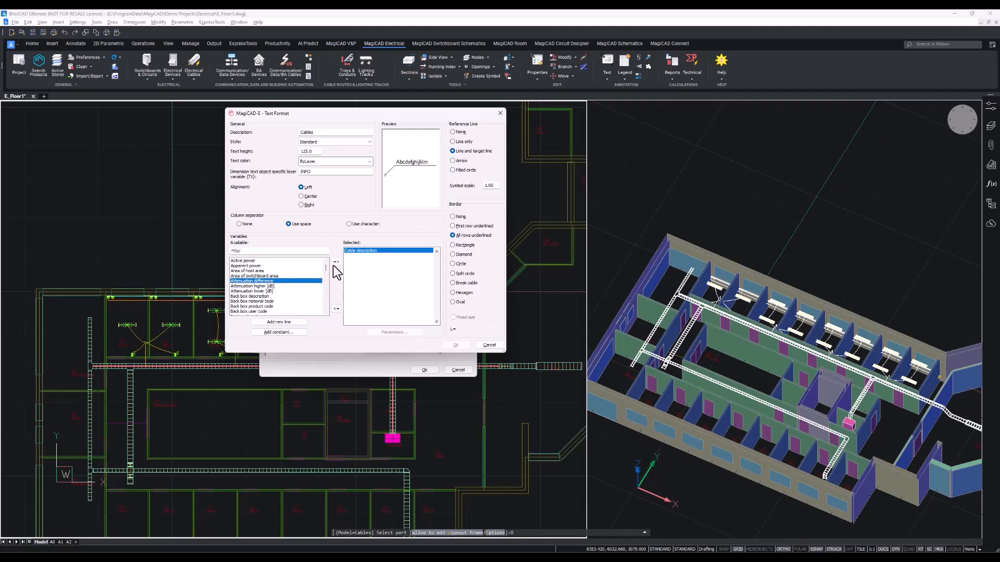
left_click(335, 262)
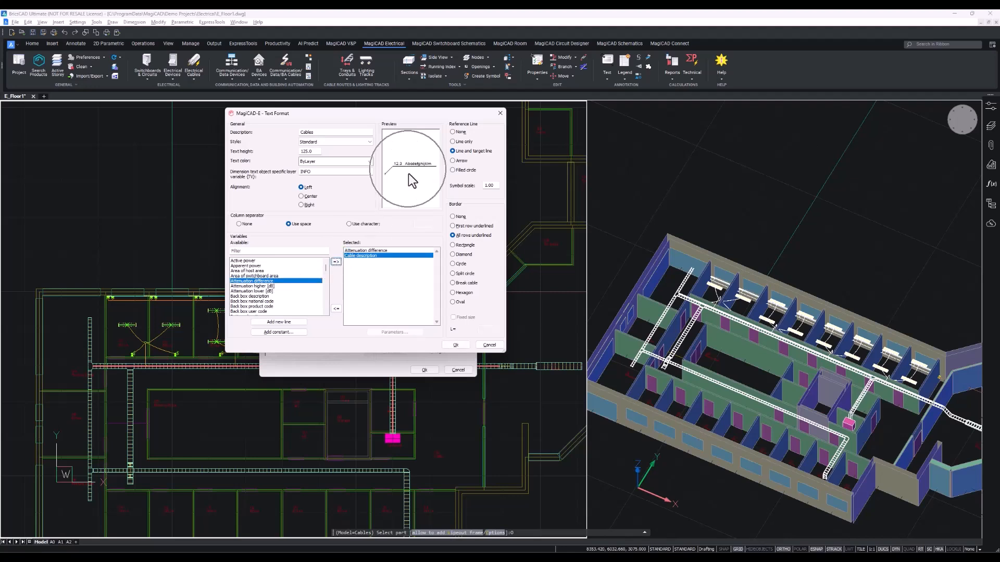
left_click(337, 309)
left_click(384, 330)
left_click(374, 252)
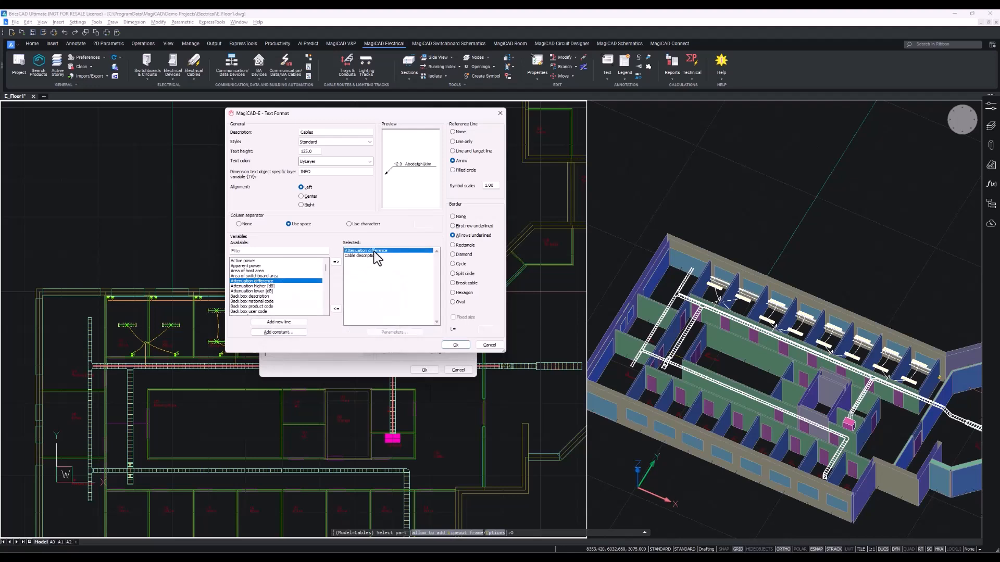
left_click(336, 309)
left_click(358, 329)
left_click(455, 345)
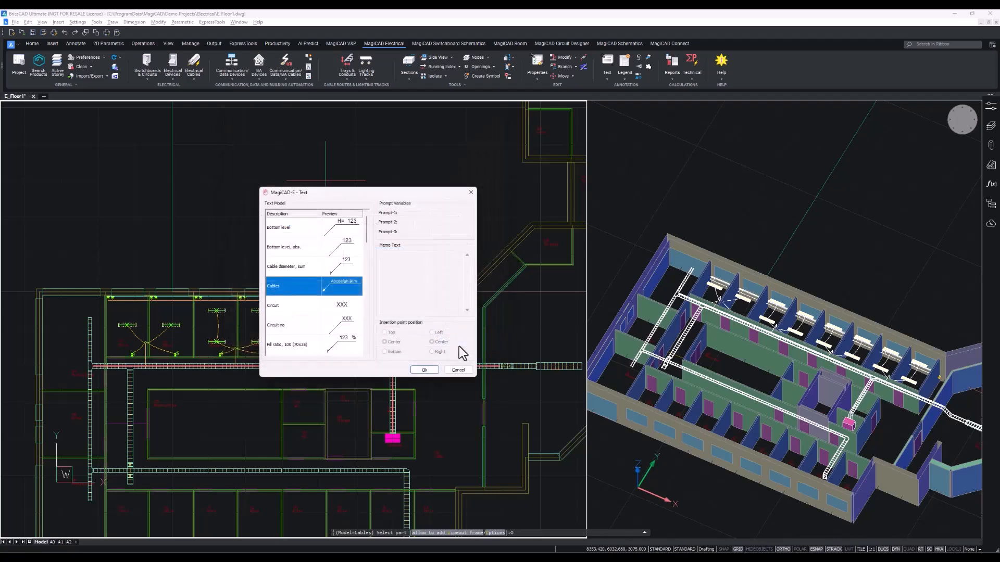
left_click(419, 370)
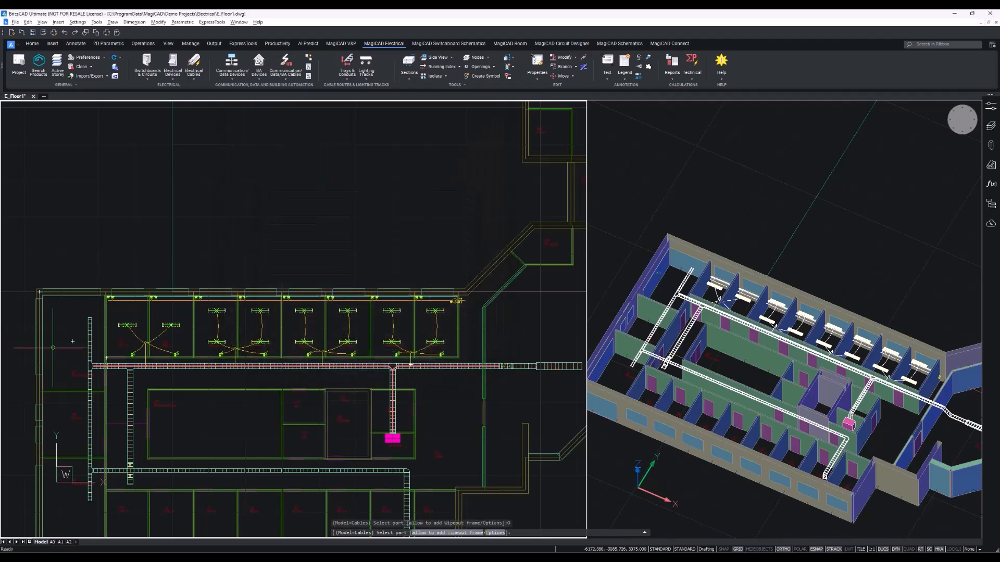
Pick the cable packet in the corridor tray and place its cable text just above the tray.
scroll(285, 371, "up", 6)
middle_click_drag(284, 370, 216, 361)
scroll(344, 318, "up", 2)
left_click(216, 361)
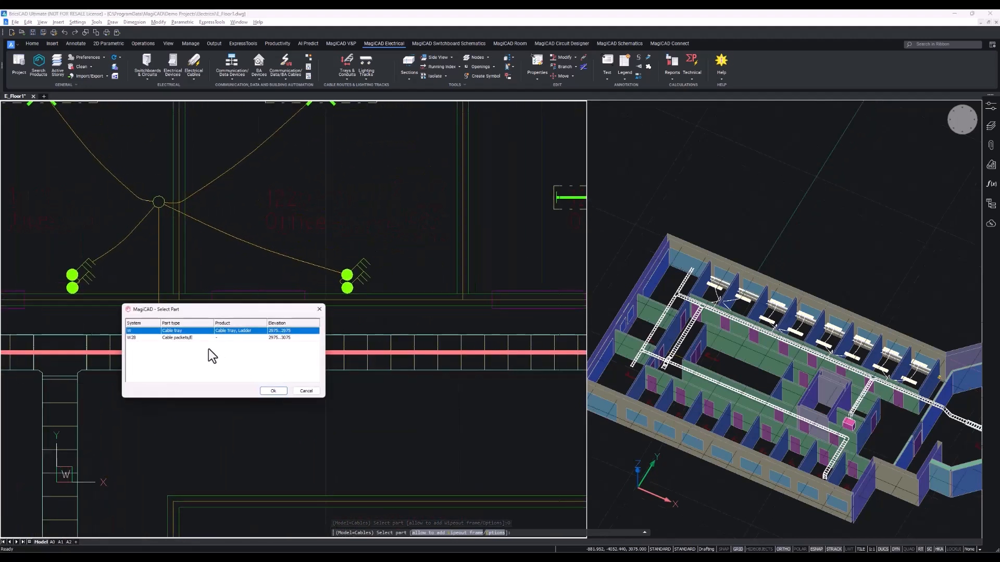
left_click(182, 338)
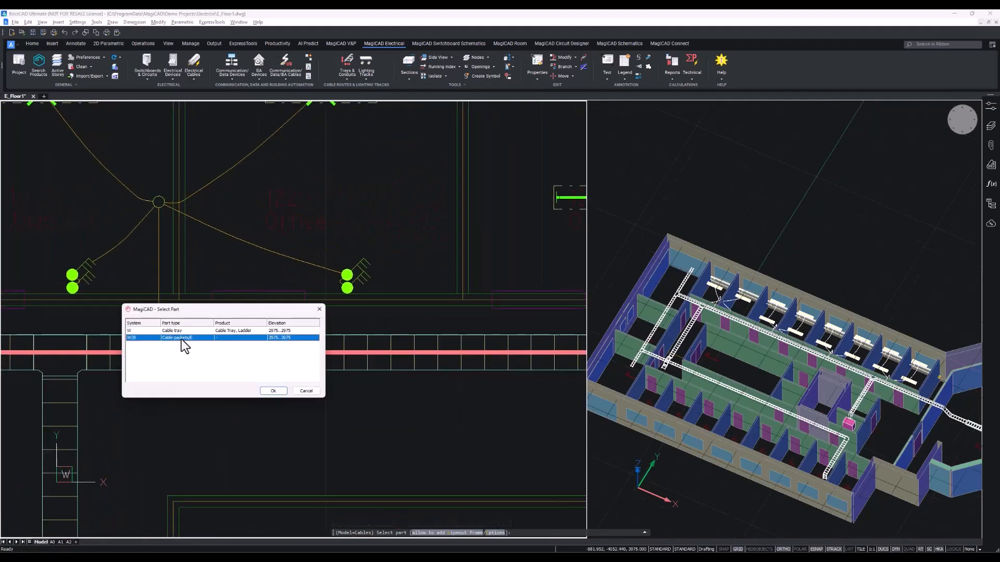
left_click(273, 391)
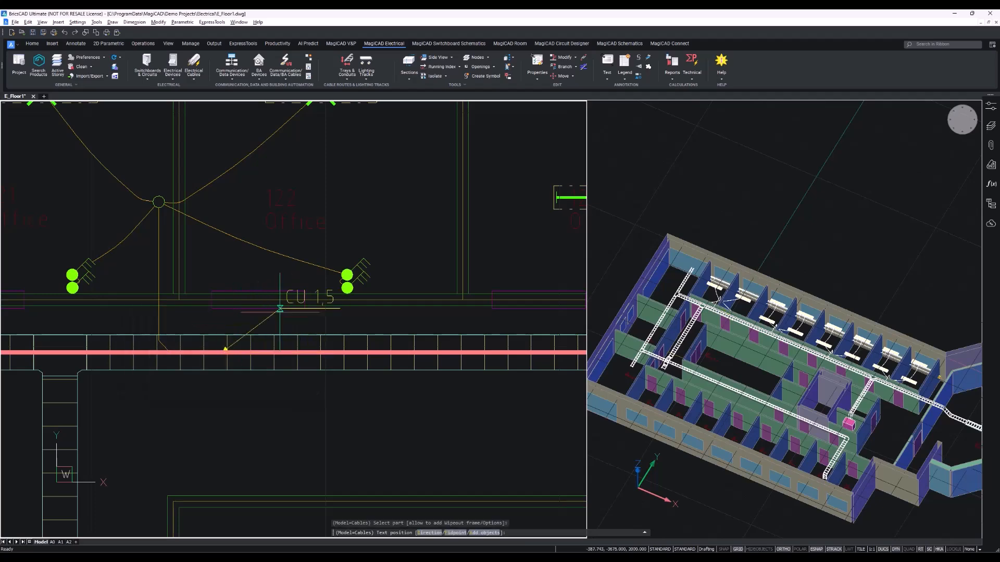
left_click(218, 281)
Label the cable packet further east along the corridor tray, placing its text beside the office sockets.
scroll(232, 286, "down", 5)
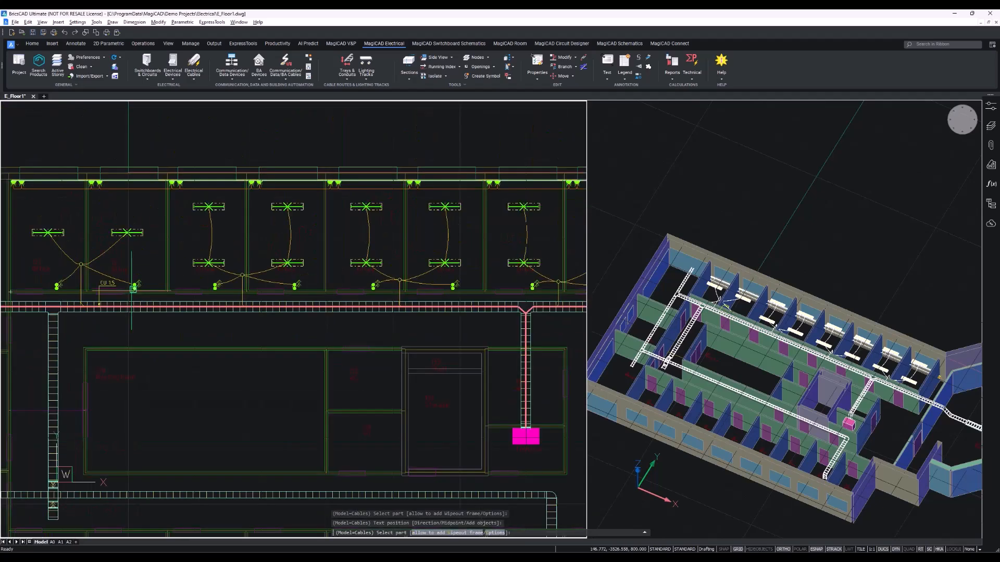
middle_click_drag(250, 304, 184, 298)
key("Escape")
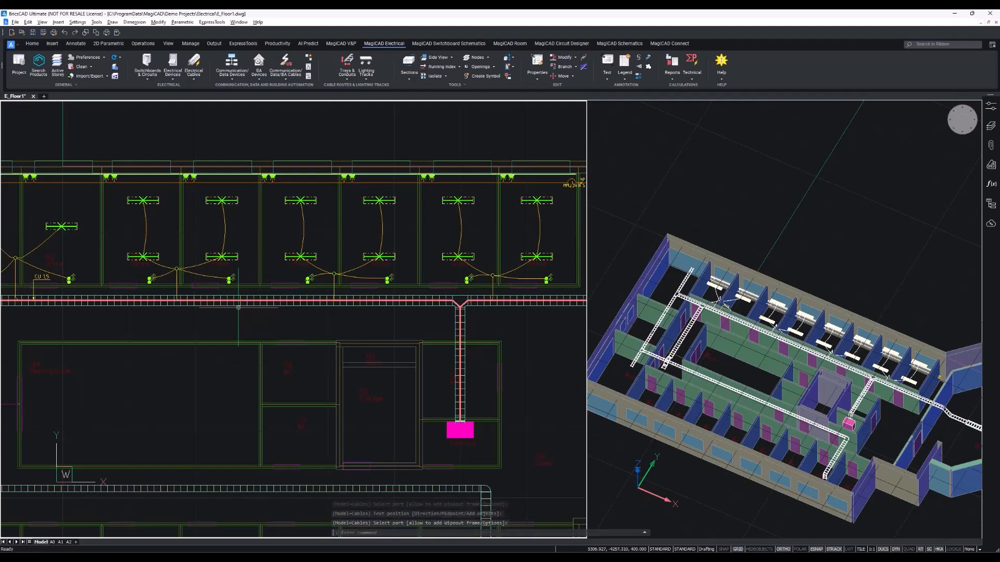
scroll(339, 416, "up", 6)
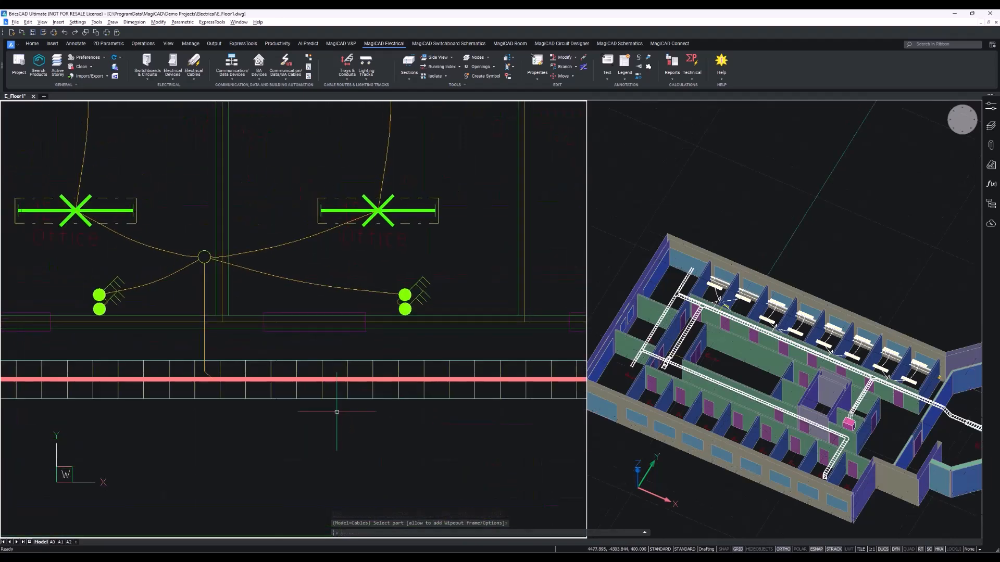
key("Return")
scroll(281, 385, "up", 2)
left_click(521, 475)
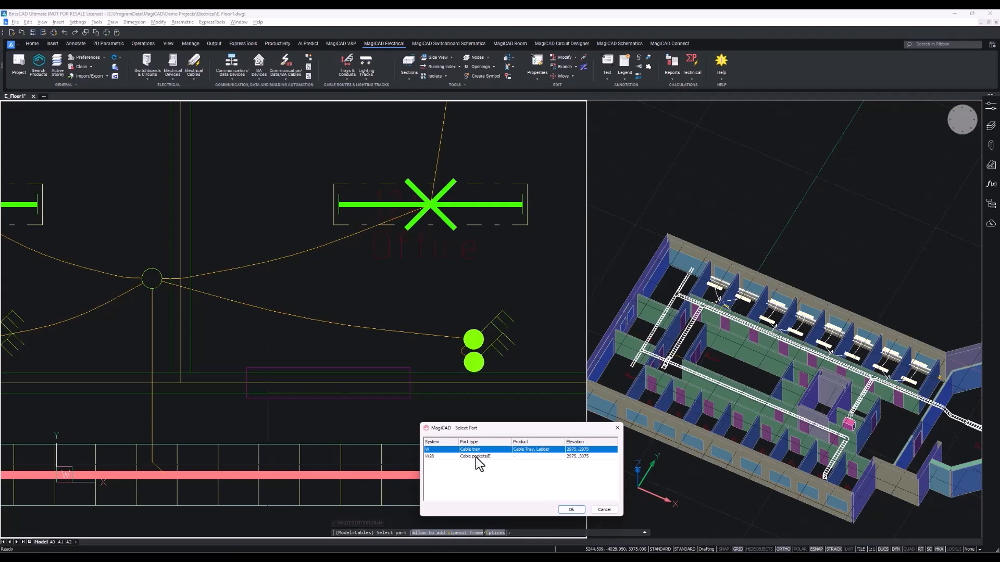
left_click(571, 510)
middle_click_drag(553, 418, 251, 416)
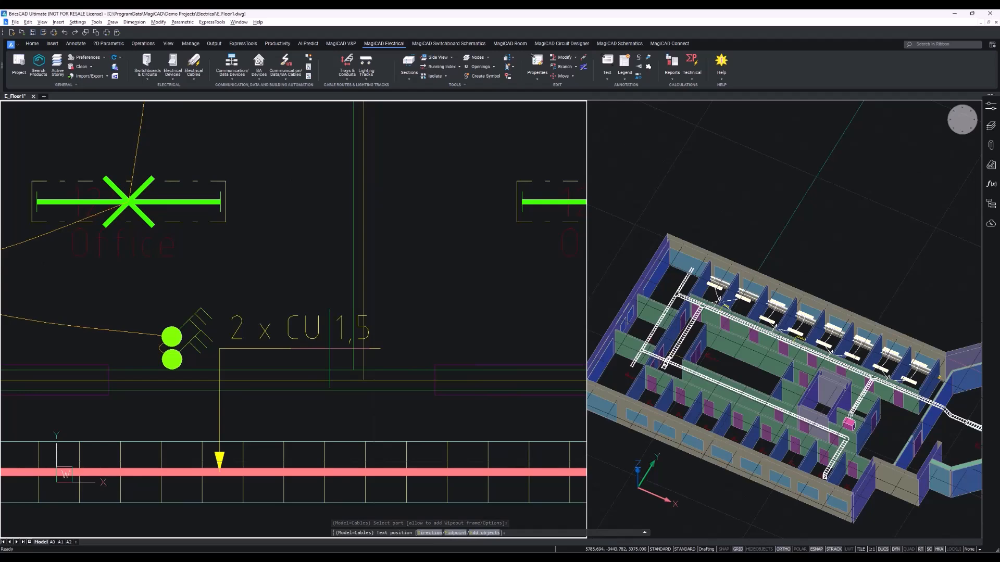
left_click(301, 352)
Label the cable packet near the corridor tray's junction, placing its text above the tray.
scroll(364, 377, "down", 4)
middle_click_drag(557, 348, 305, 359)
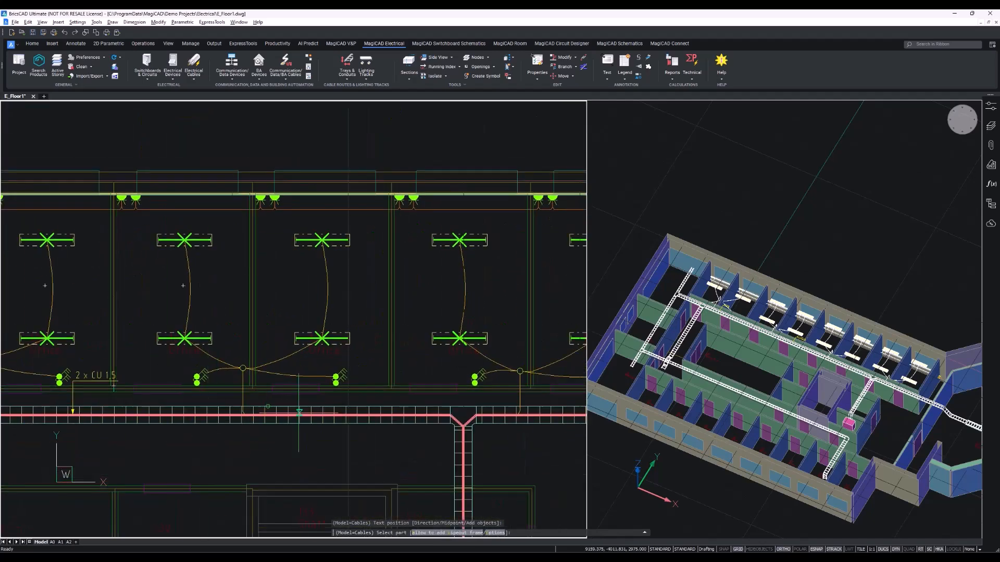
scroll(301, 412, "up", 3)
middle_click_drag(480, 350, 321, 357)
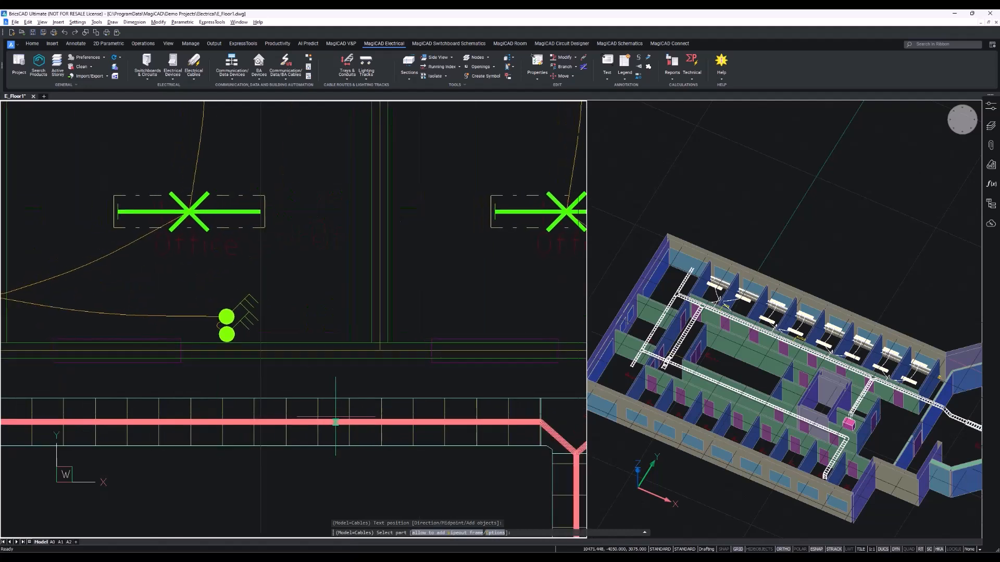
left_click(303, 421)
left_click(300, 398)
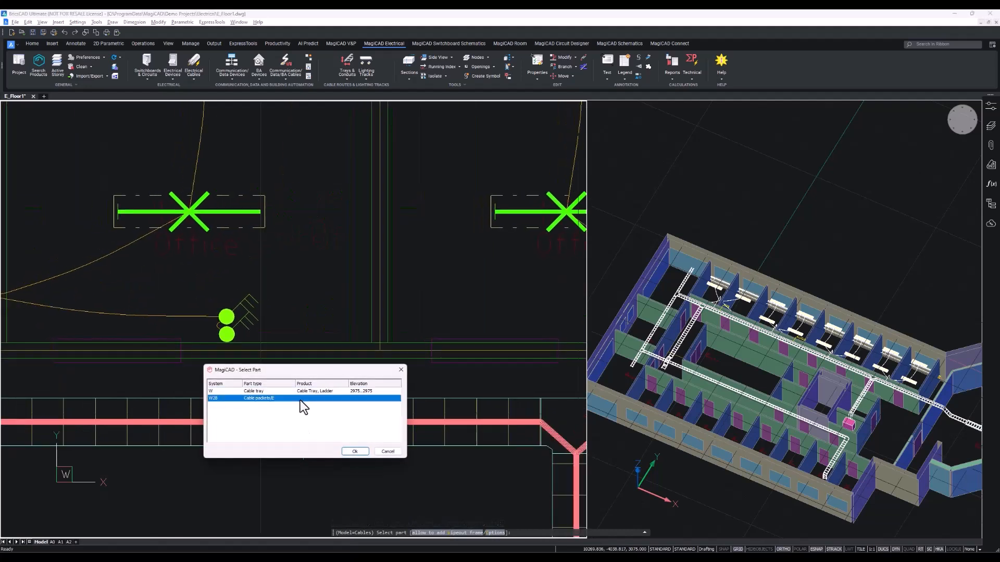
left_click(355, 451)
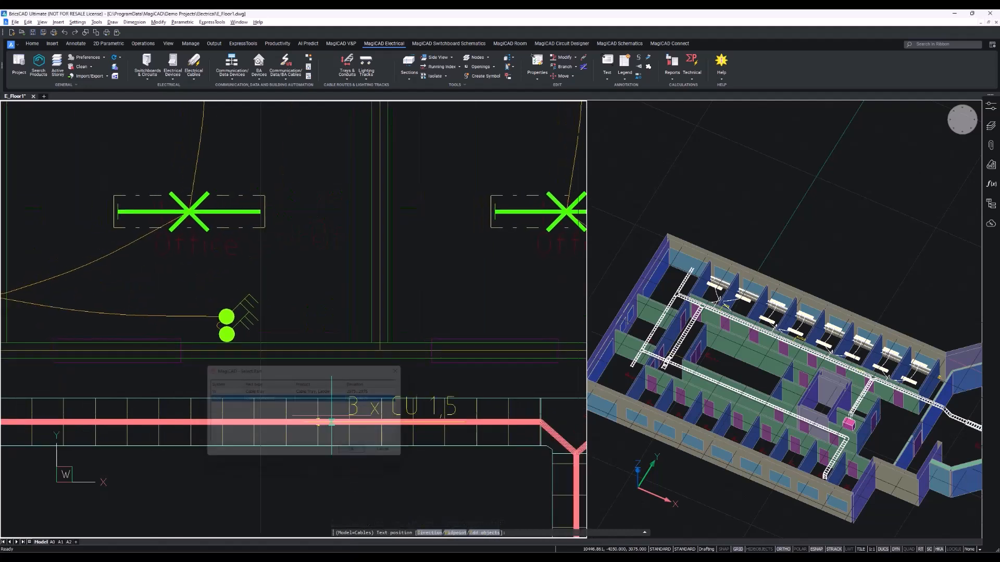
left_click(303, 327)
scroll(348, 341, "down", 9)
middle_click_drag(282, 354, 402, 311)
scroll(425, 308, "down", 2)
middle_click_drag(476, 309, 520, 328)
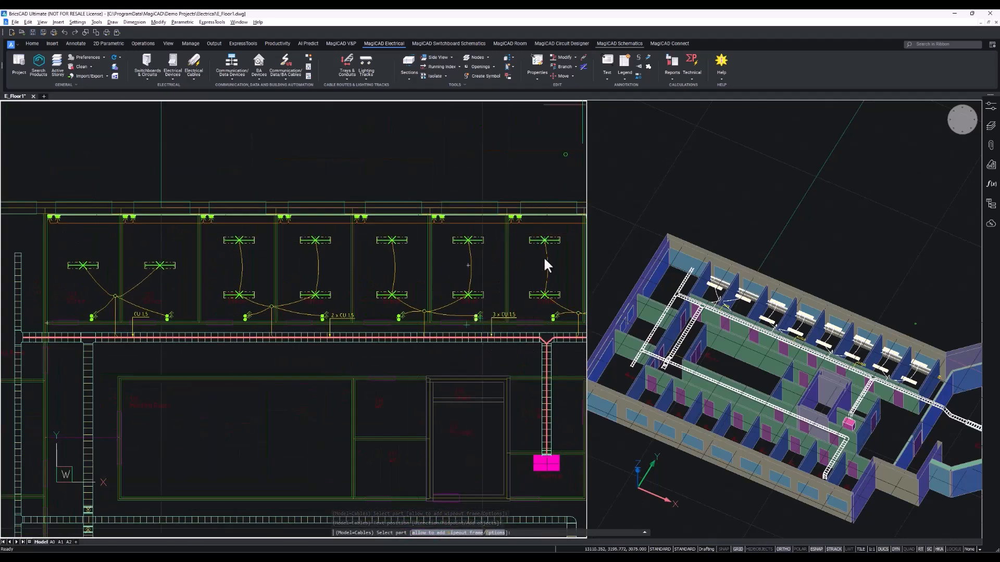
Start the Text command and choose the Luminaires, pos code text model in its options.
left_click(608, 77)
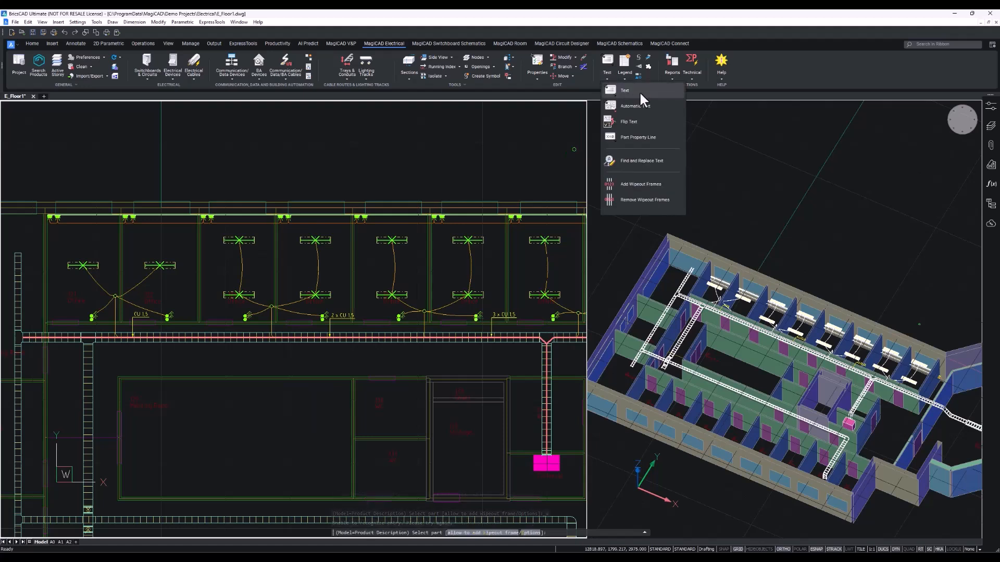
left_click(638, 90)
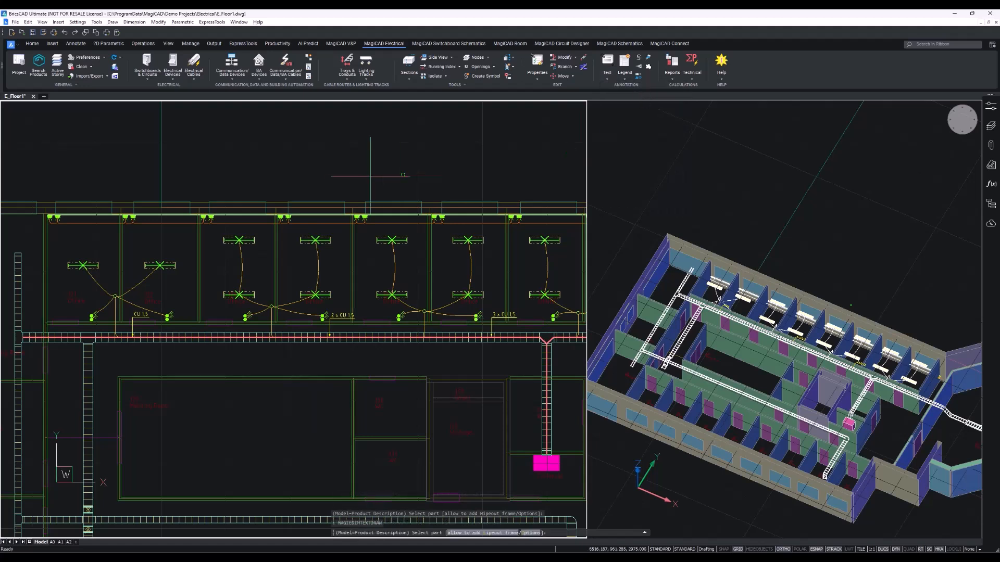
right_click(329, 179)
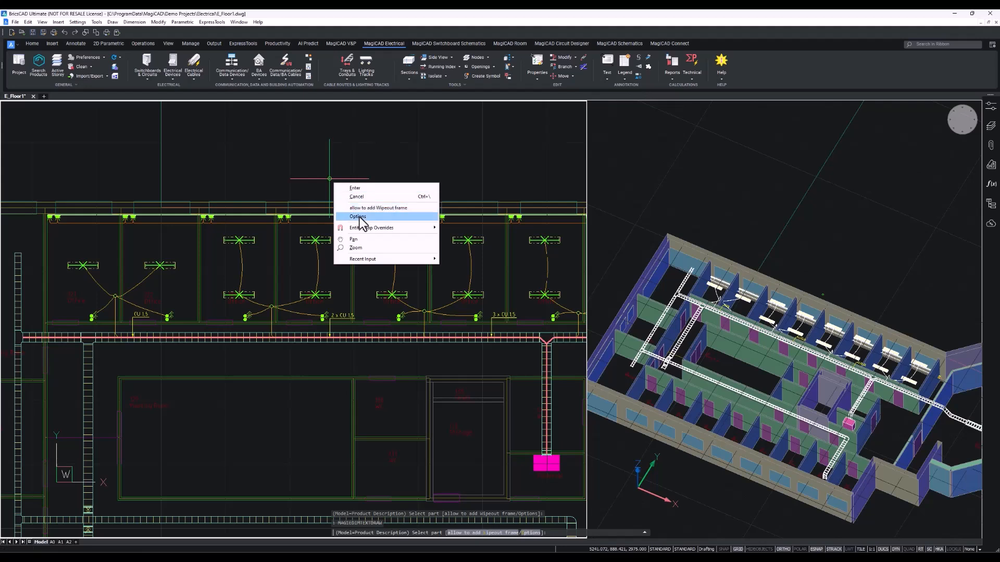
left_click(357, 216)
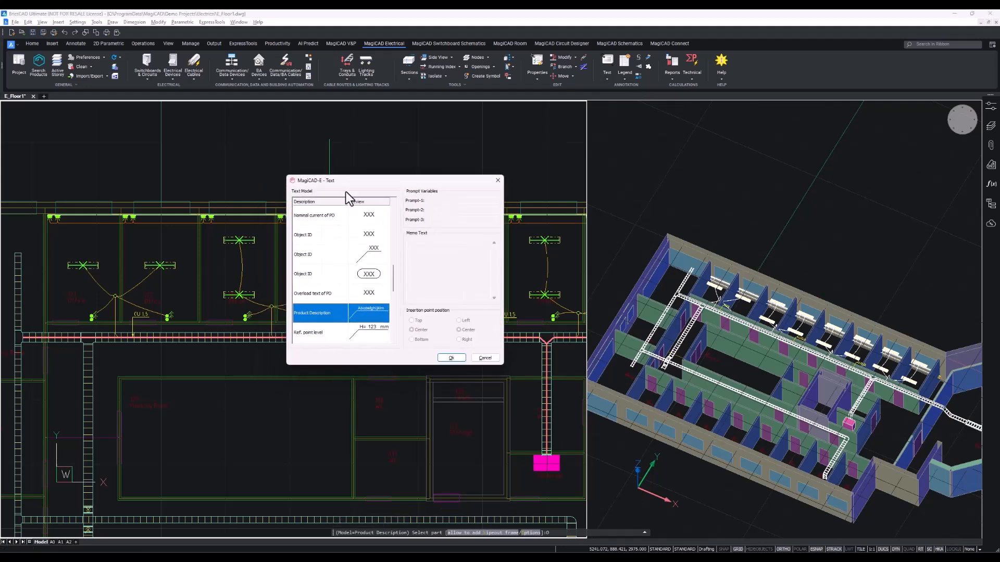
scroll(346, 191, "up", 6)
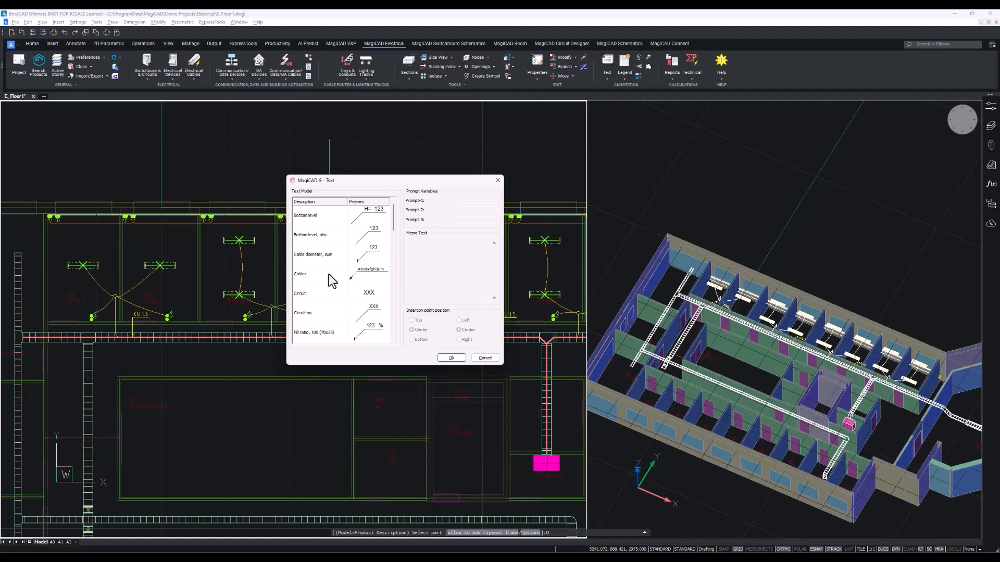
scroll(331, 281, "down", 3)
scroll(331, 281, "down", 6)
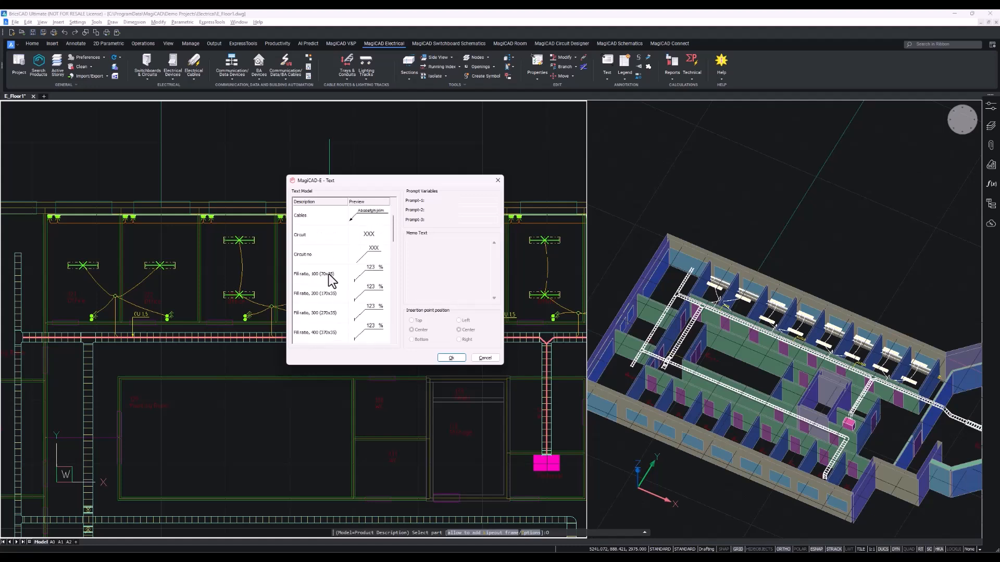
scroll(331, 281, "down", 6)
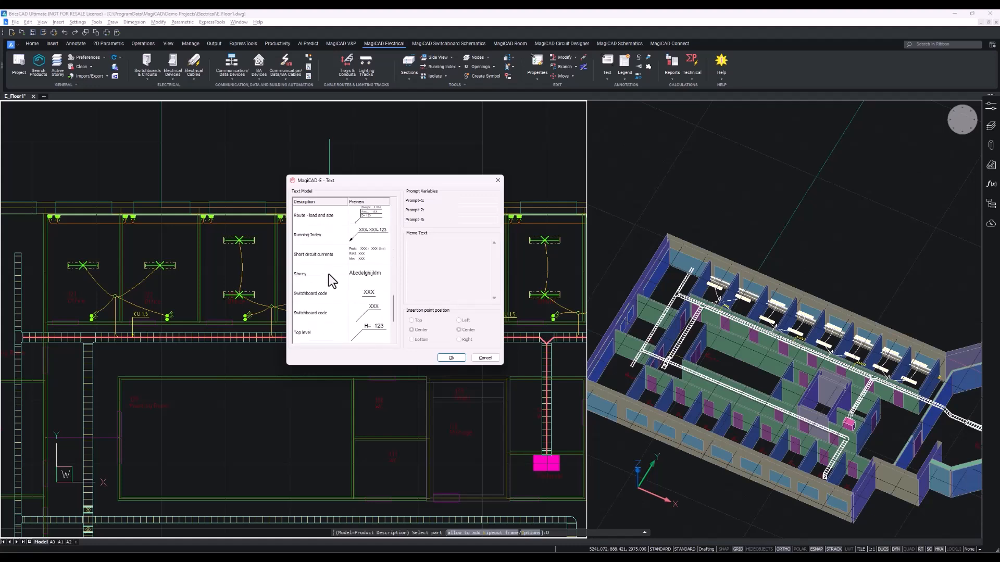
scroll(331, 281, "up", 6)
left_click(328, 273)
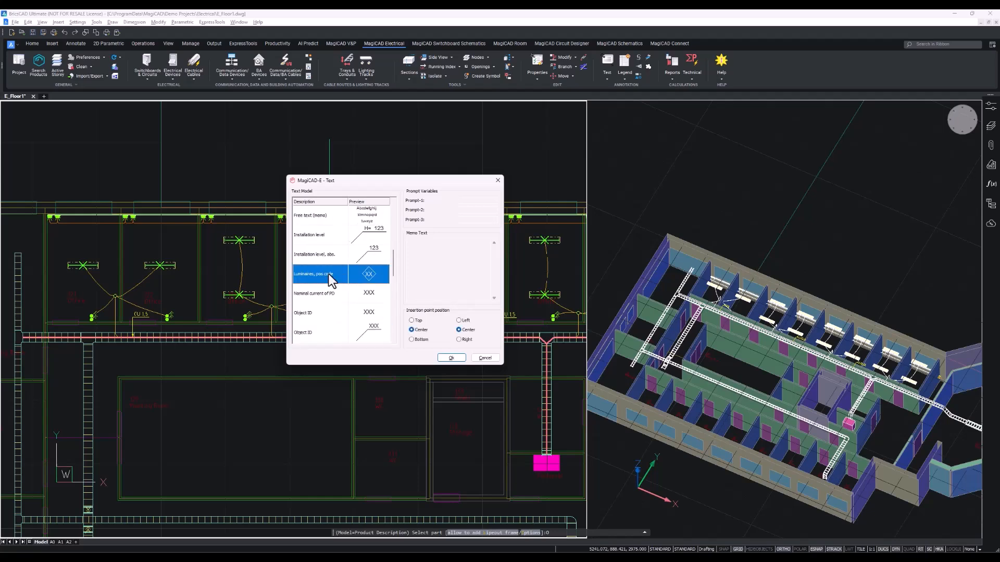
left_click(451, 358)
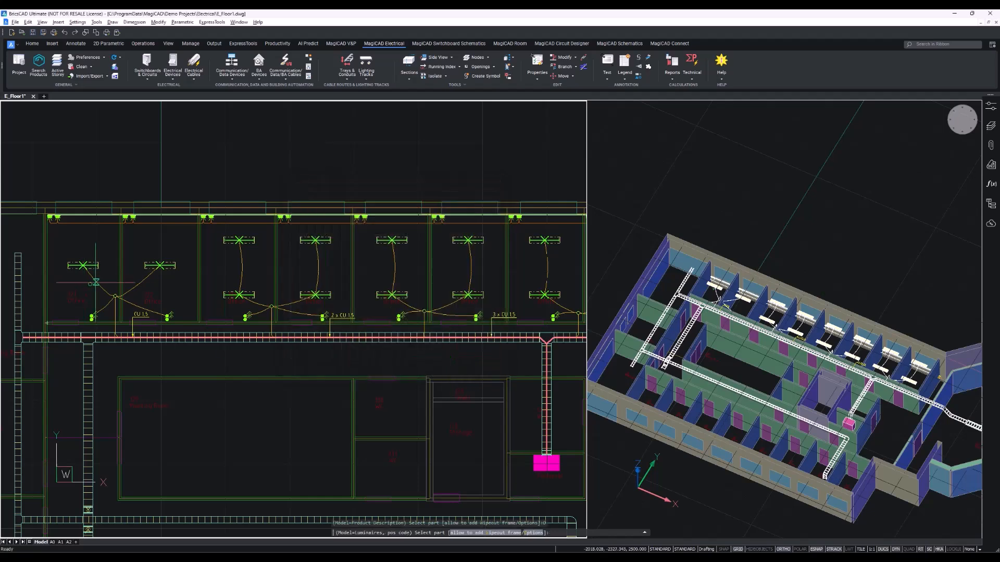
Label two luminaires in the west office with pos code texts placed just above them.
scroll(144, 276, "up", 3)
middle_click_drag(369, 341, 489, 376)
left_click(293, 291)
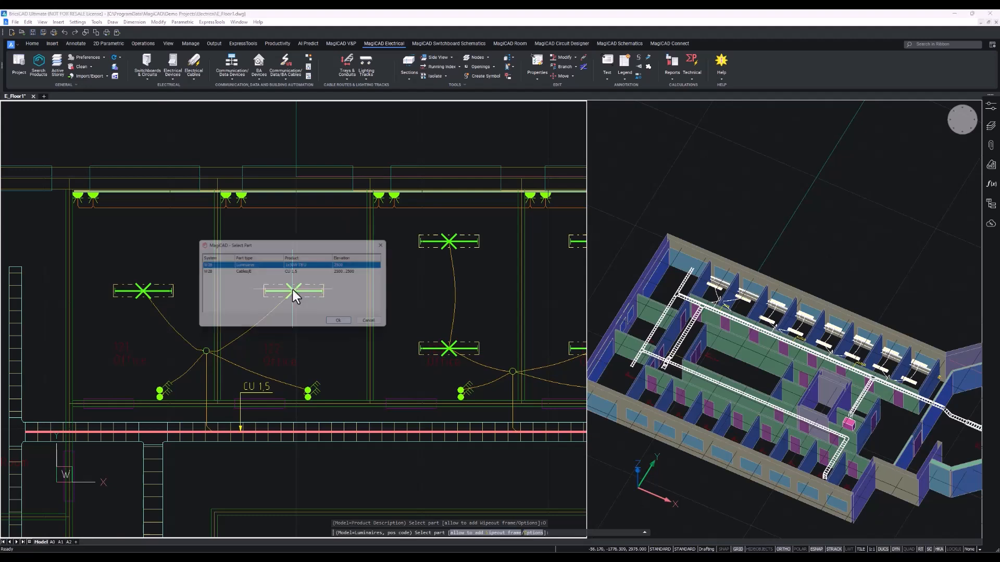
left_click(344, 324)
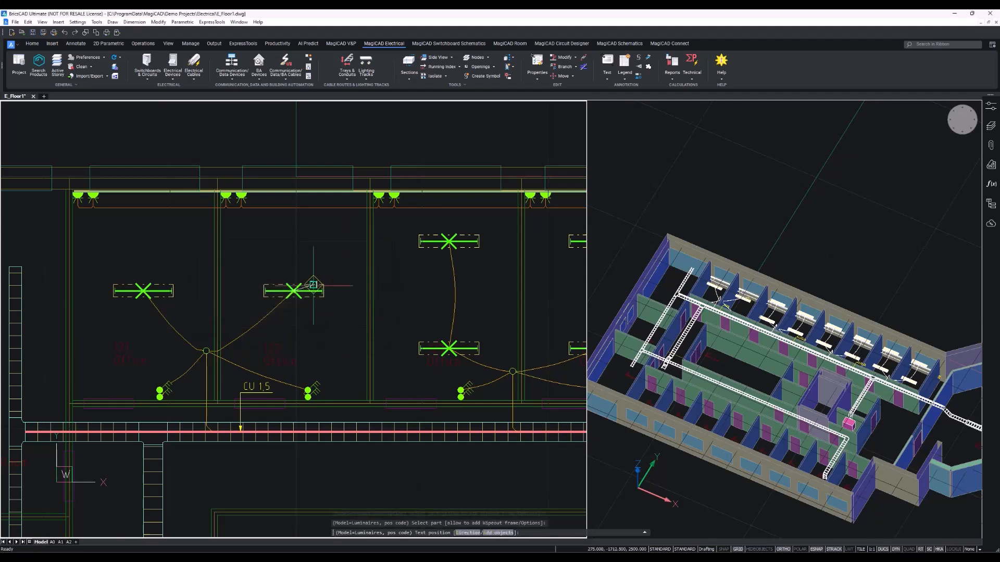
left_click(293, 257)
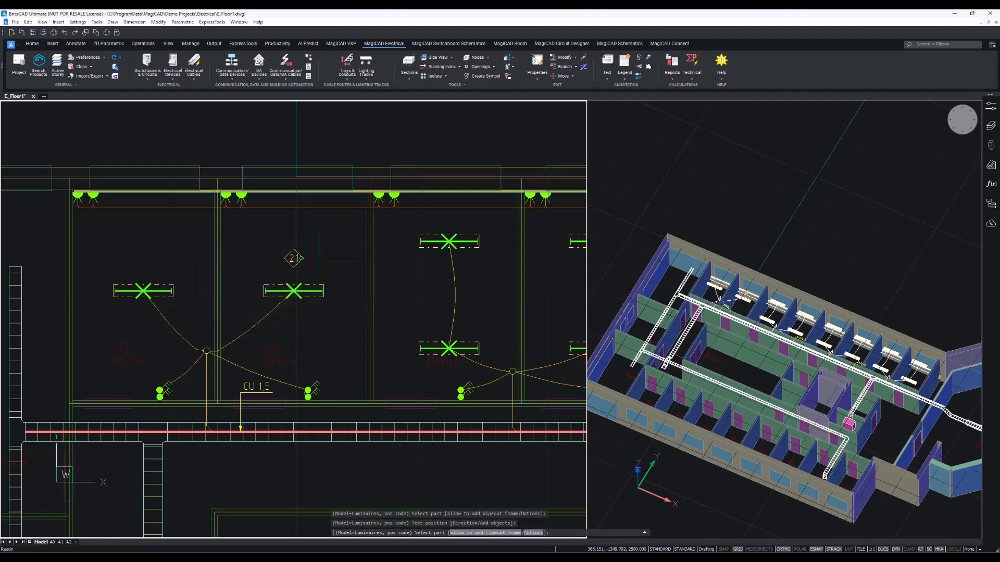
left_click(145, 292)
left_click(194, 328)
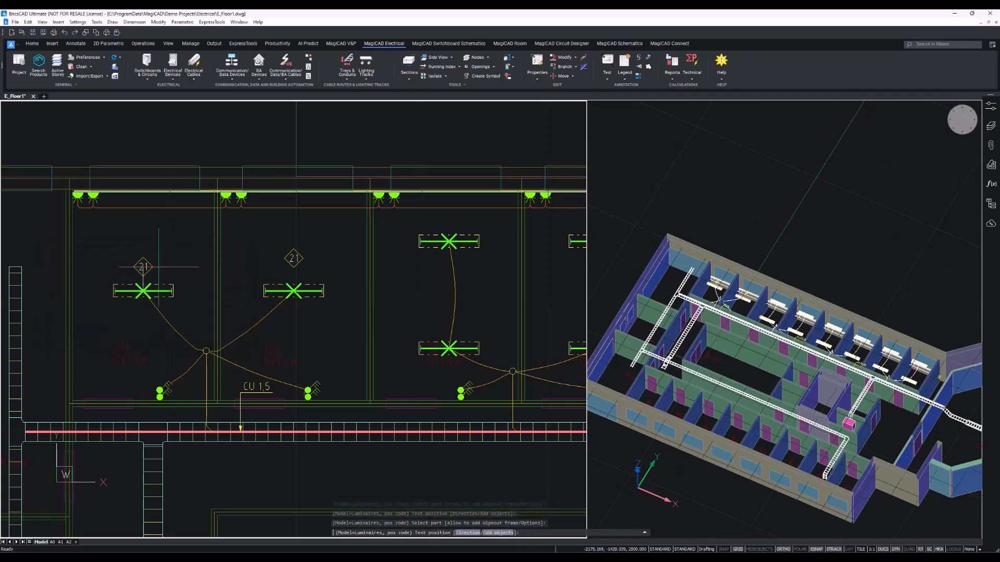
Open Automatic Text and add a Luminaires, pos code text definition offset 300 mm above each device.
middle_click_drag(275, 268, 158, 261)
scroll(220, 262, "down", 8)
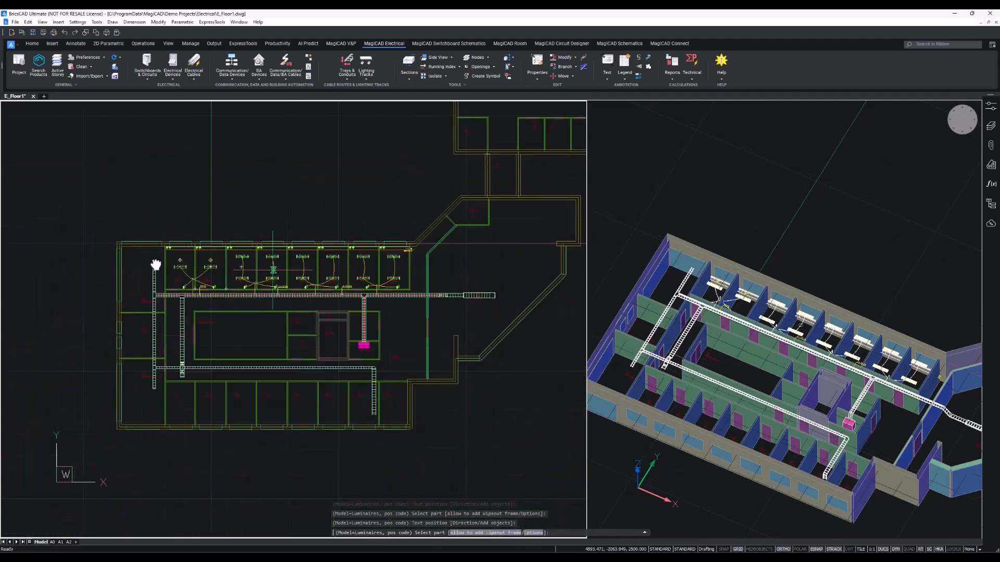
scroll(203, 265, "up", 9)
middle_click_drag(104, 221, 157, 265)
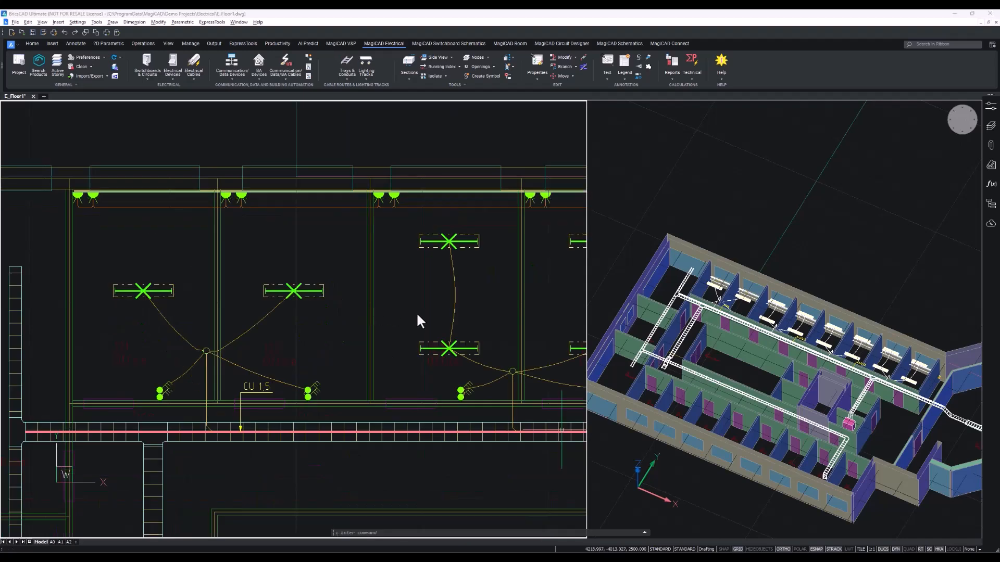
middle_click_drag(463, 325, 276, 345)
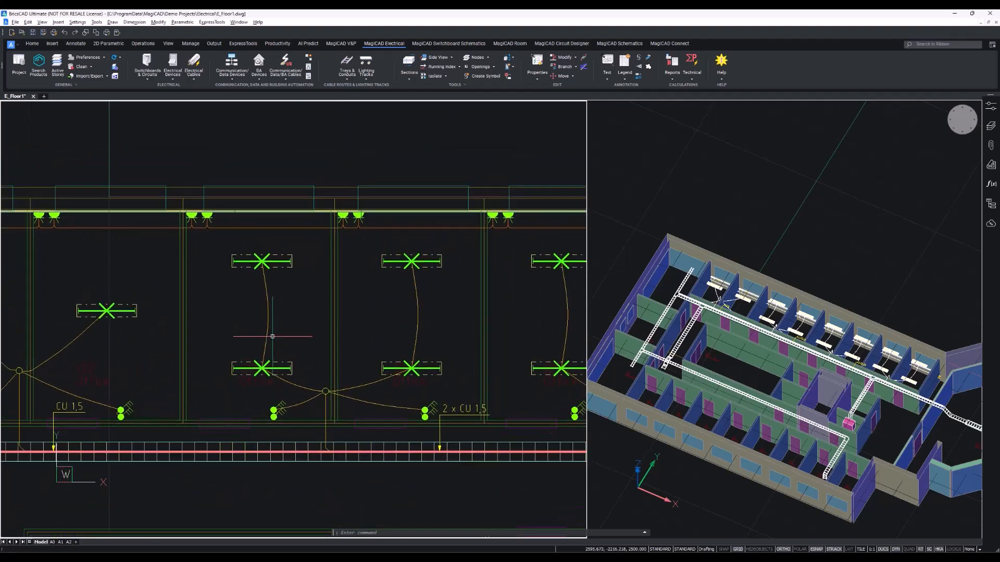
middle_click_drag(455, 328, 403, 332)
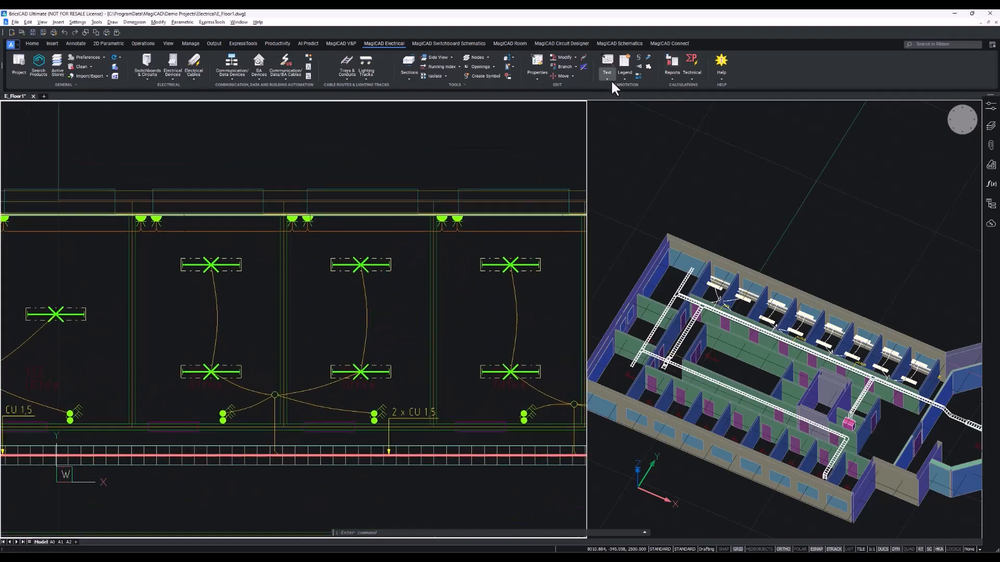
left_click(609, 79)
left_click(639, 107)
left_click(338, 187)
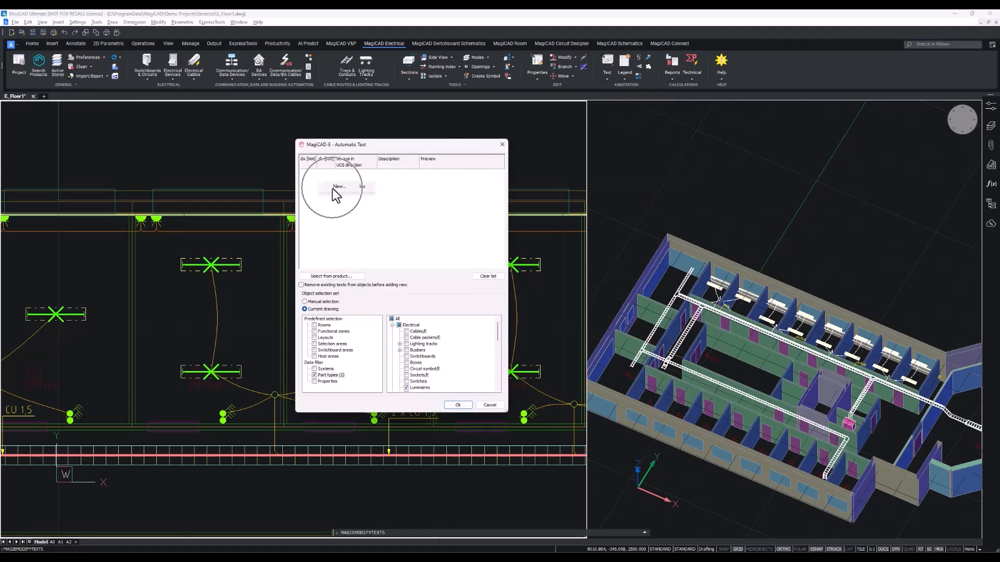
left_click(348, 171)
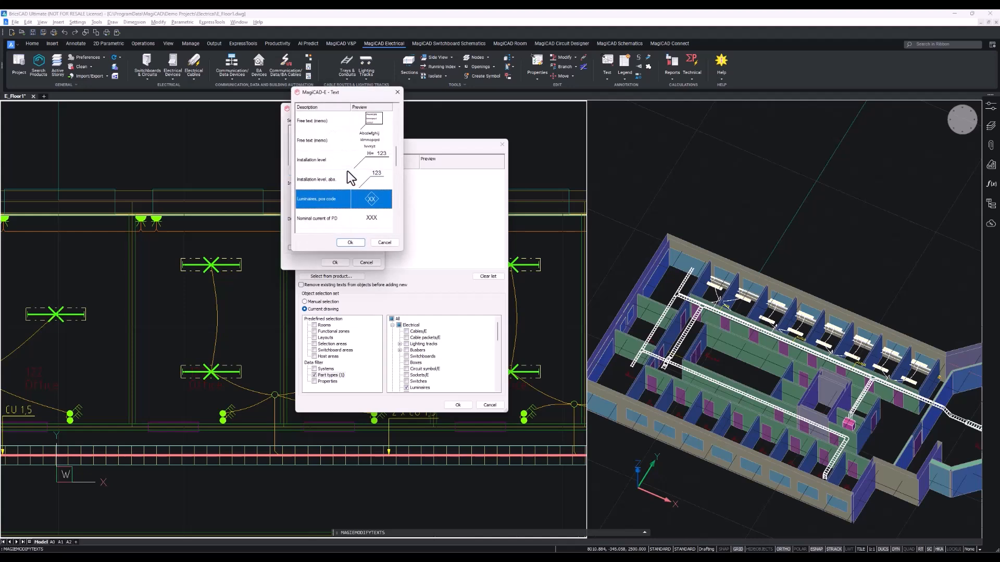
scroll(347, 171, "down", 5)
scroll(364, 202, "up", 7)
scroll(364, 202, "down", 3)
left_click(364, 199)
left_click(359, 244)
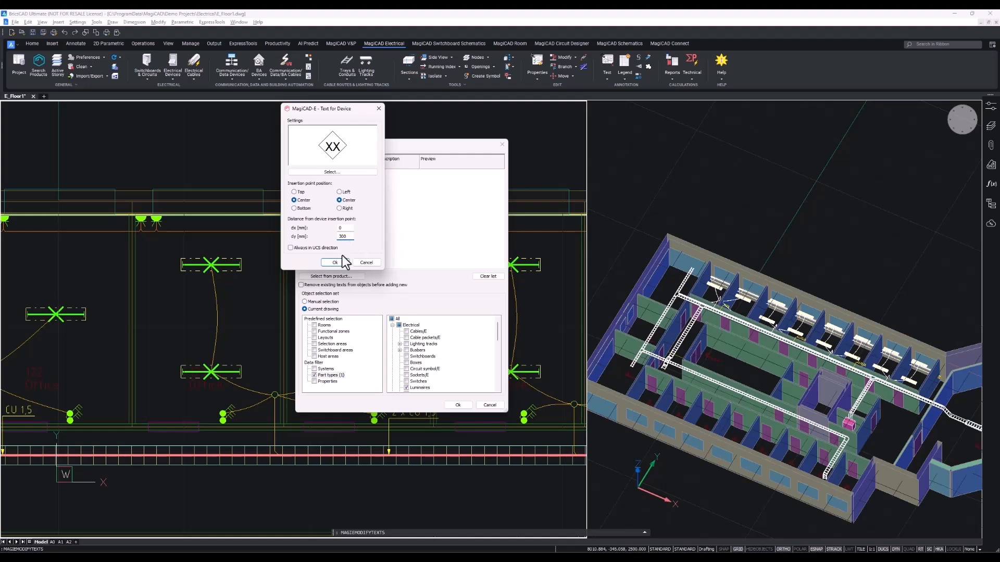
left_click(336, 262)
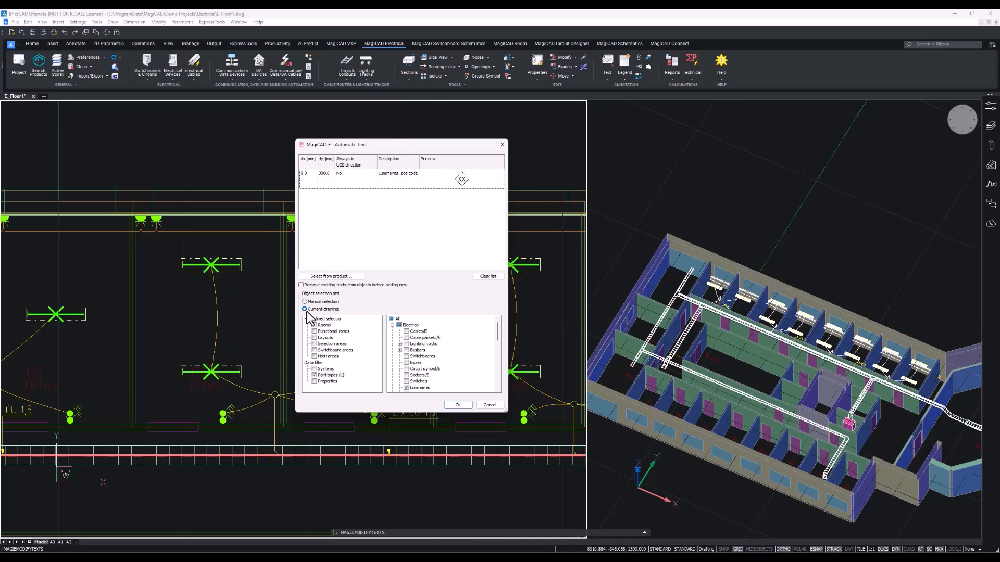
Limit the automatic text to luminaires in the current drawing and apply it.
left_click(315, 377)
scroll(361, 363, "down", 2)
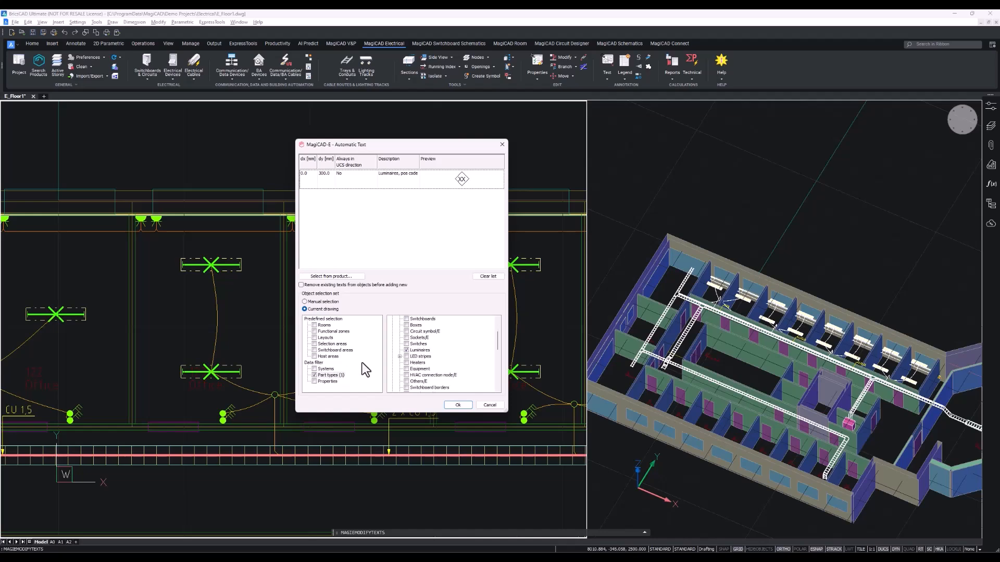
left_click(406, 350)
left_click(451, 406)
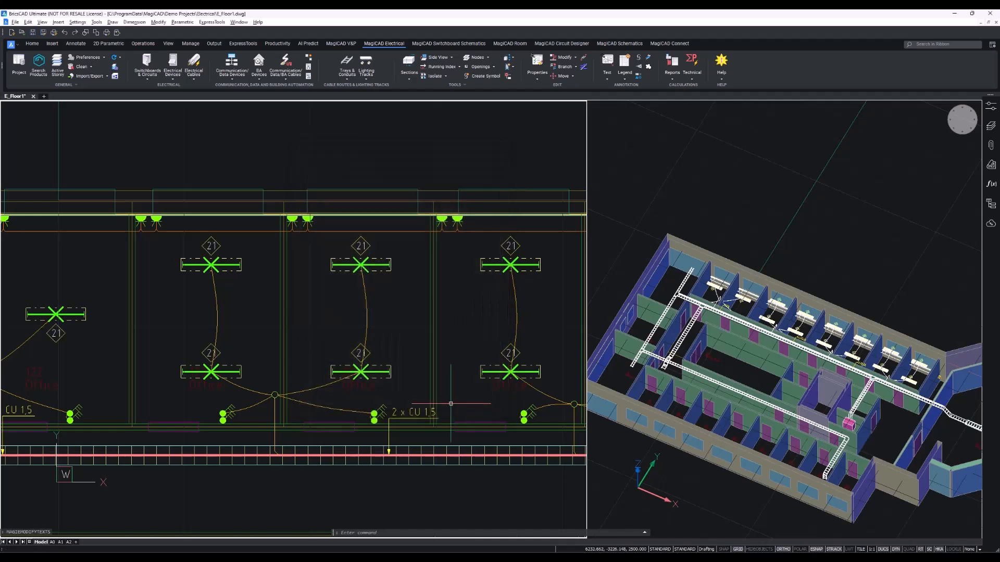
Start routing a 300x50 ladder cable tray near the corridor tray's east end, setting its elevation to 2975 mm.
middle_click_drag(463, 320, 226, 335)
scroll(461, 337, "down", 5)
middle_click_drag(457, 410, 272, 391)
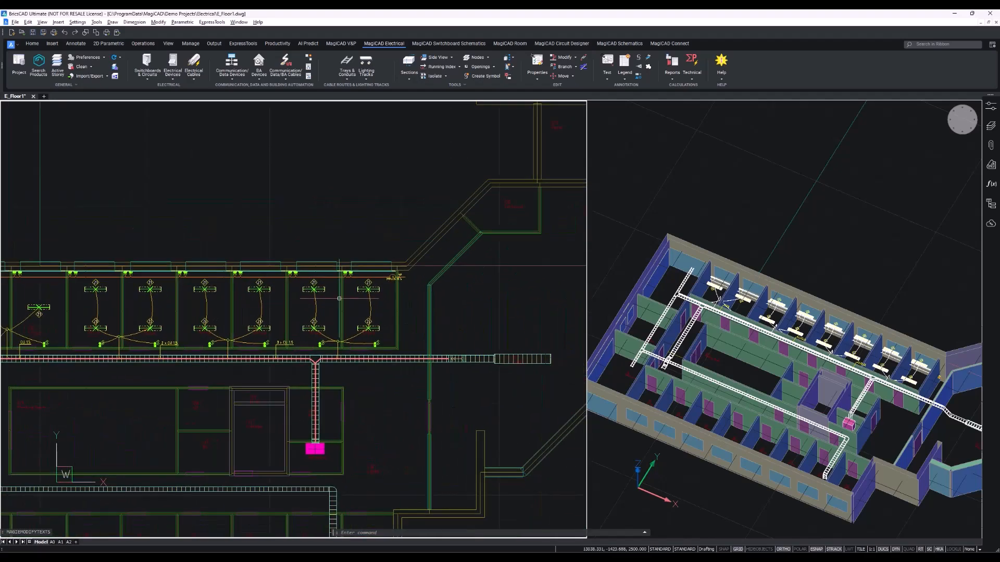
scroll(364, 295, "up", 8)
scroll(374, 225, "down", 6)
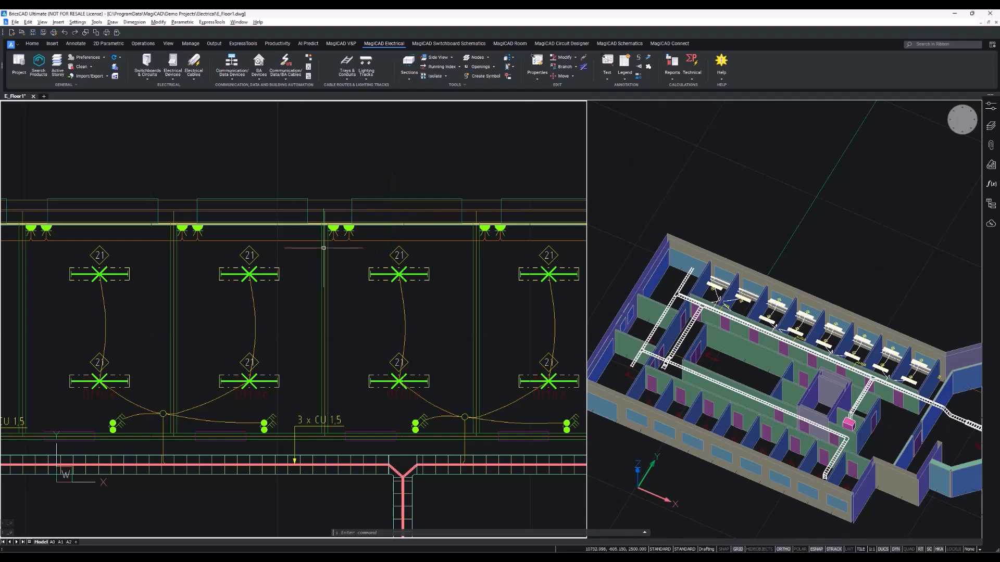
mouse_move(363, 249)
middle_mouse_down()
mouse_move(323, 255)
mouse_move(26, 137)
middle_mouse_up()
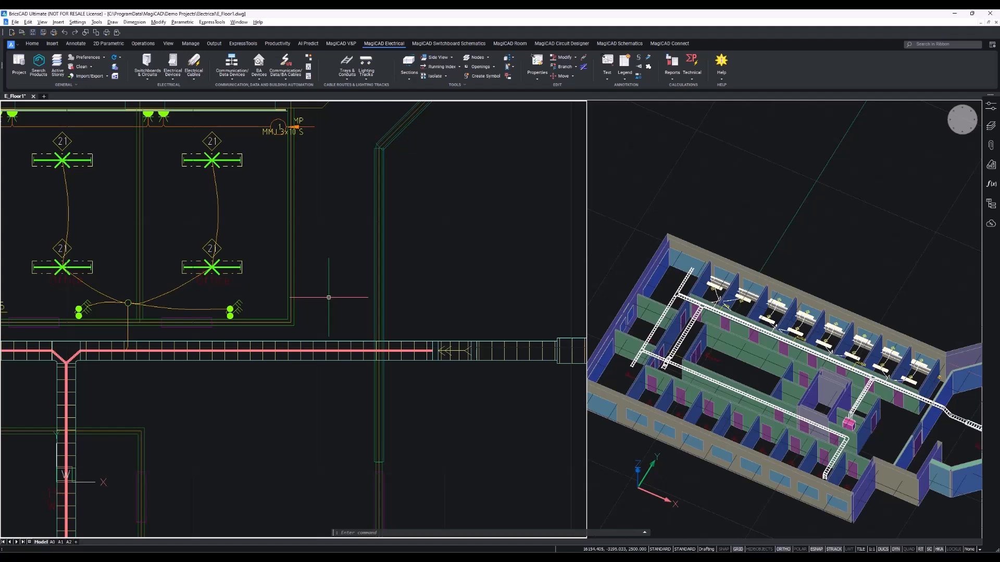
left_click(343, 73)
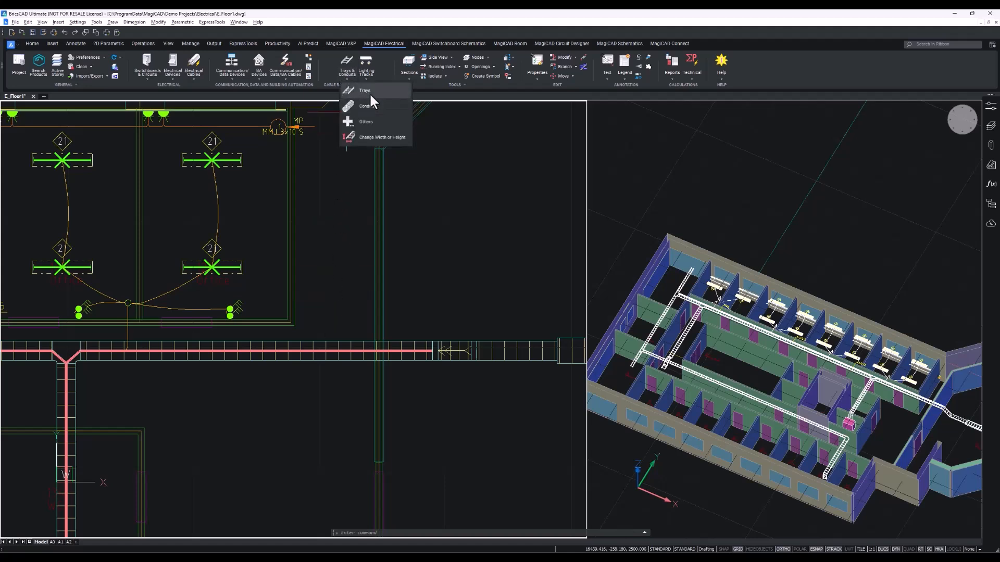
left_click(369, 93)
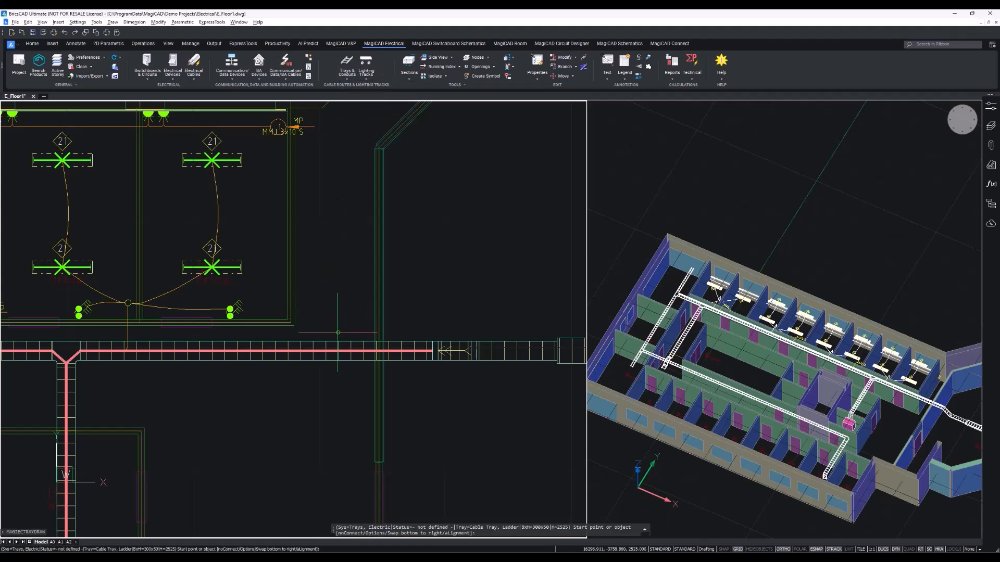
scroll(270, 316, "up", 3)
middle_click_drag(376, 100, 255, 106)
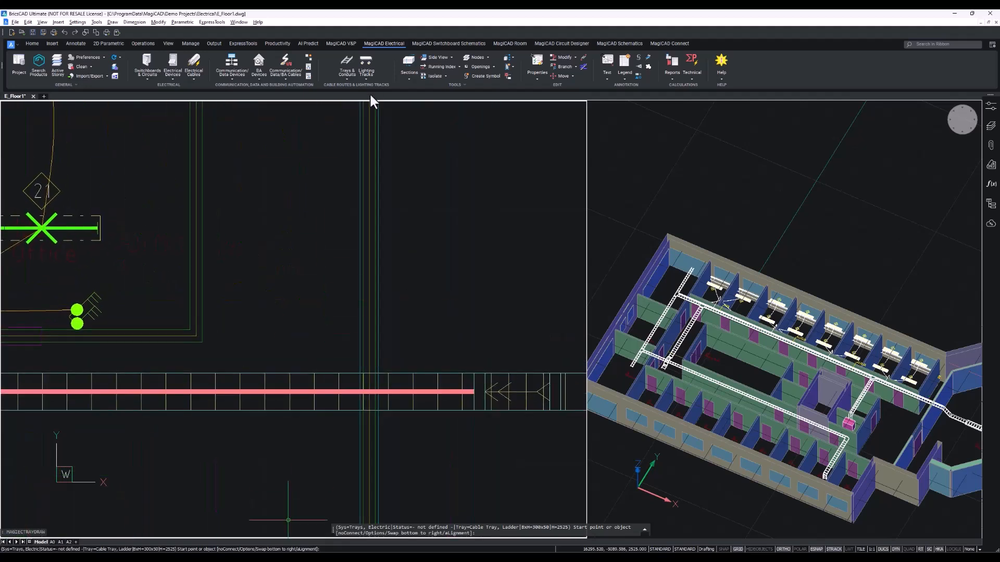
mouse_move(435, 222)
middle_mouse_down()
mouse_move(416, 223)
mouse_move(430, 231)
middle_mouse_up()
left_click(308, 189)
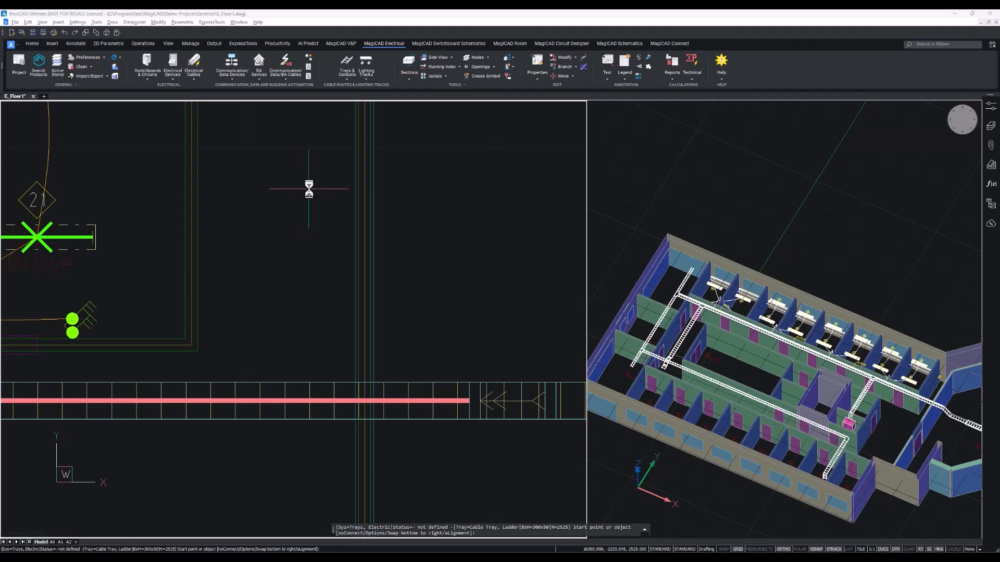
left_click(365, 176)
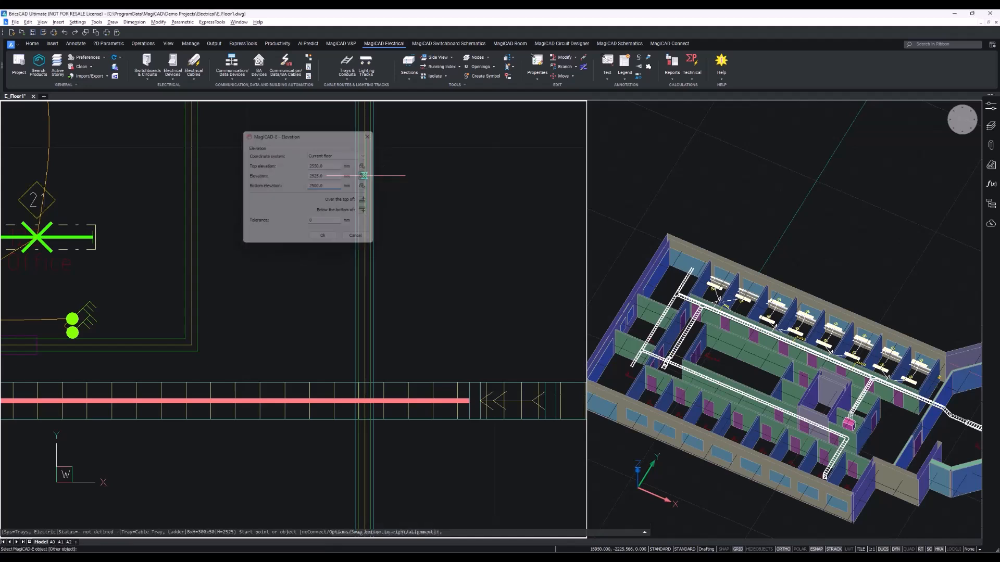
left_click(306, 382)
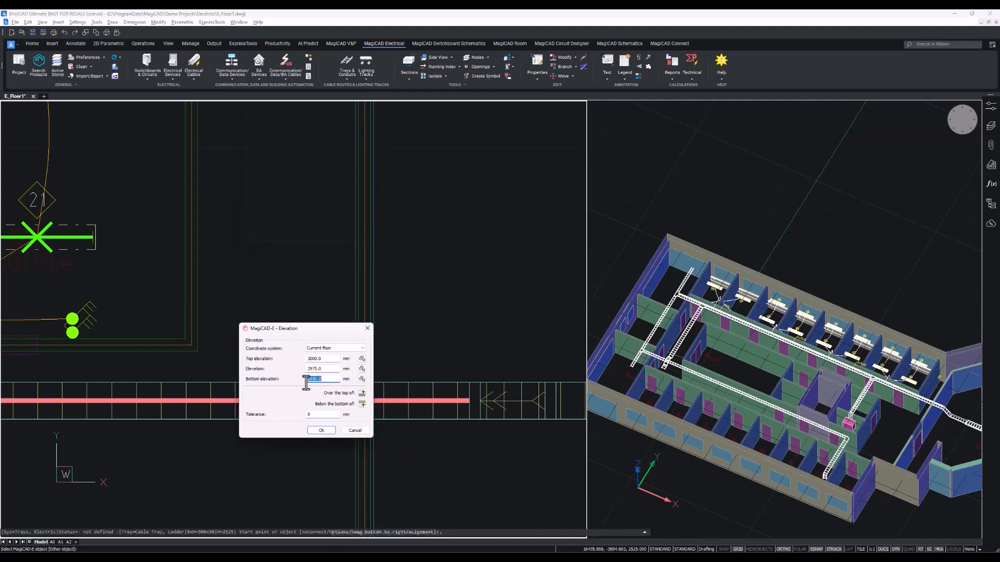
left_click(322, 430)
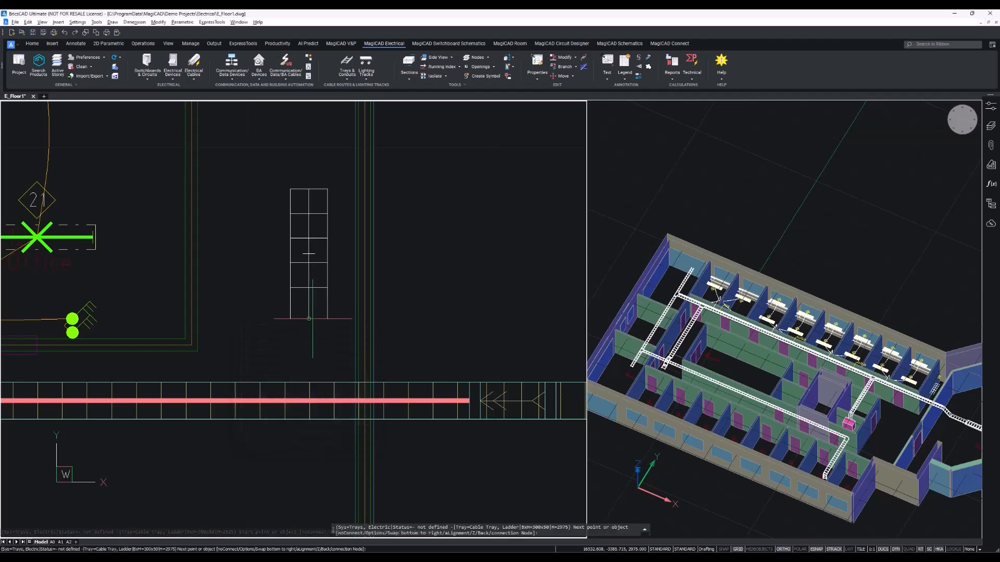
Place the tray's next point to complete a short north–south segment, then exit the command.
middle_click_drag(312, 494, 330, 376)
scroll(330, 376, "down", 3)
left_click(320, 430)
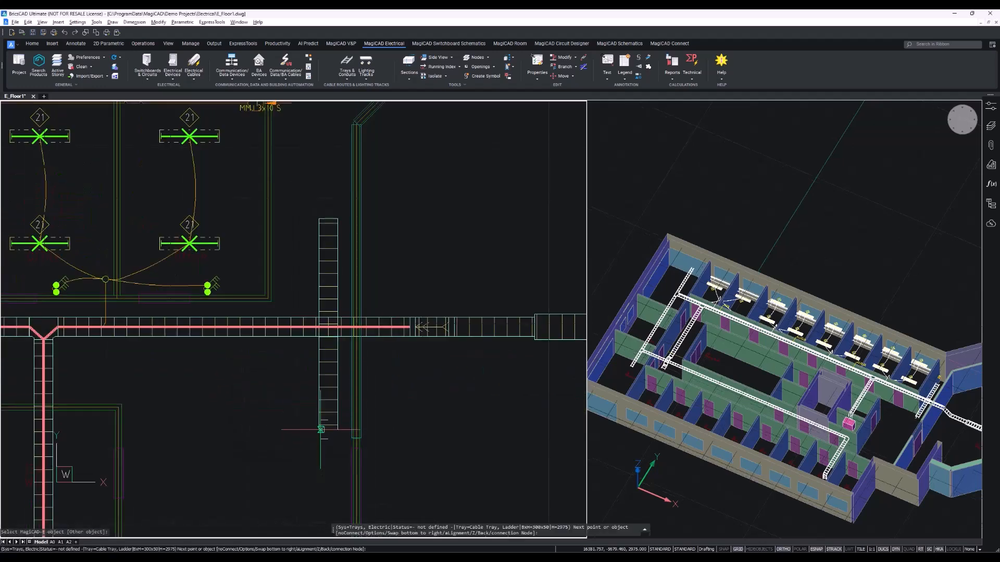
middle_click_drag(395, 422, 490, 434)
key("Escape")
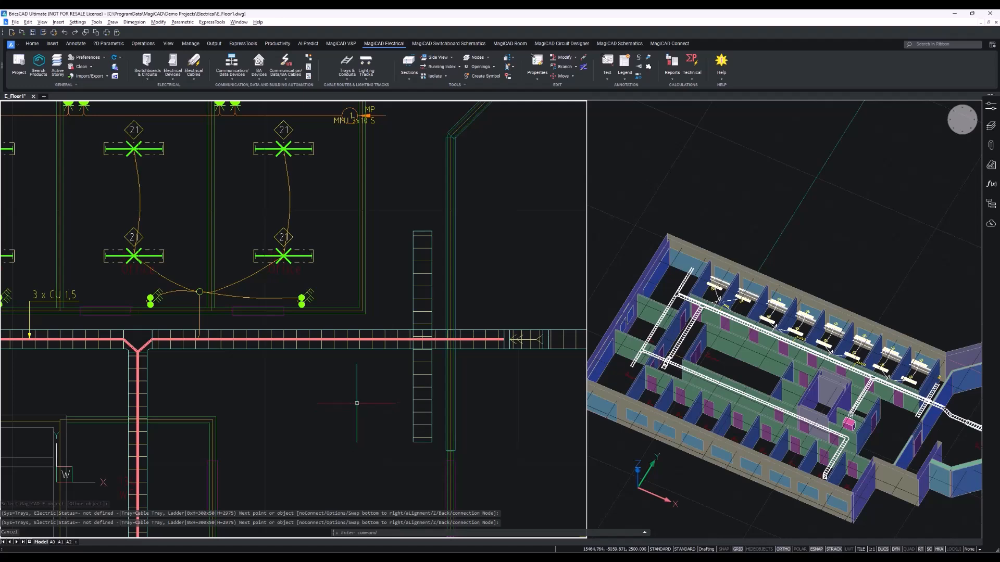
Start another 300x50 ladder cable tray west of the first one, picking the corridor tray's port and setting elevation to 3200 mm.
key("Return")
middle_click_drag(368, 348, 411, 366)
scroll(351, 274, "up", 2)
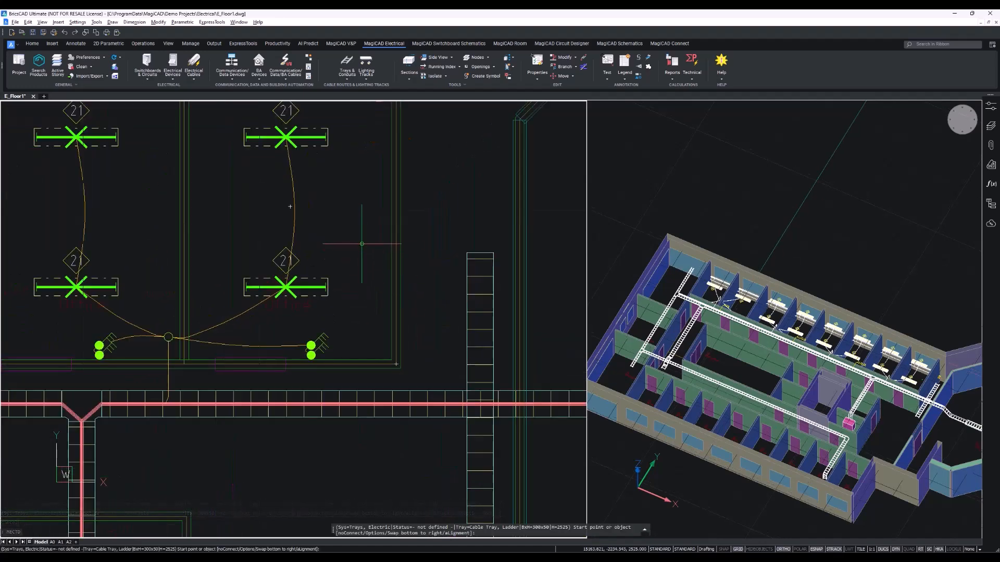
left_click(362, 243)
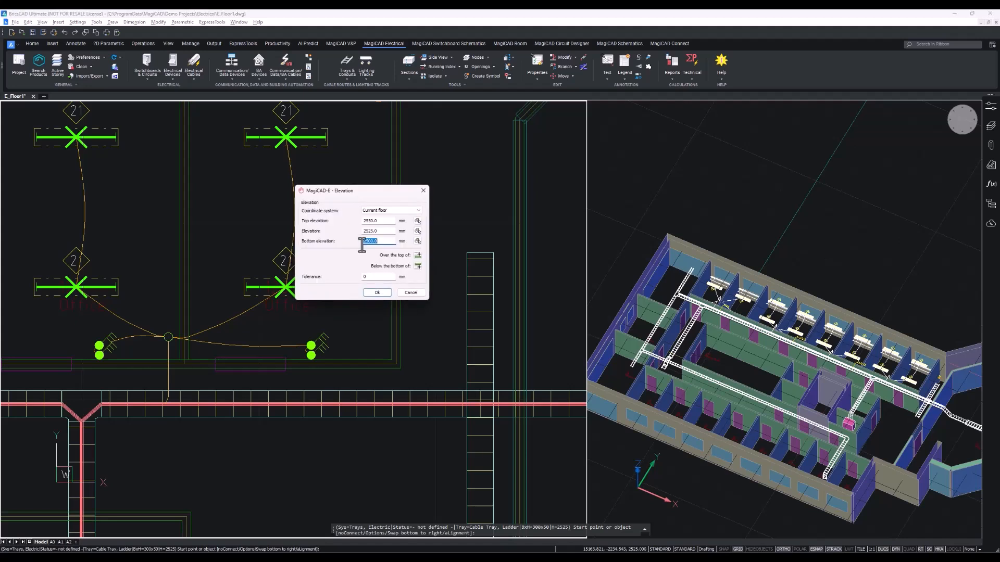
left_click(418, 231)
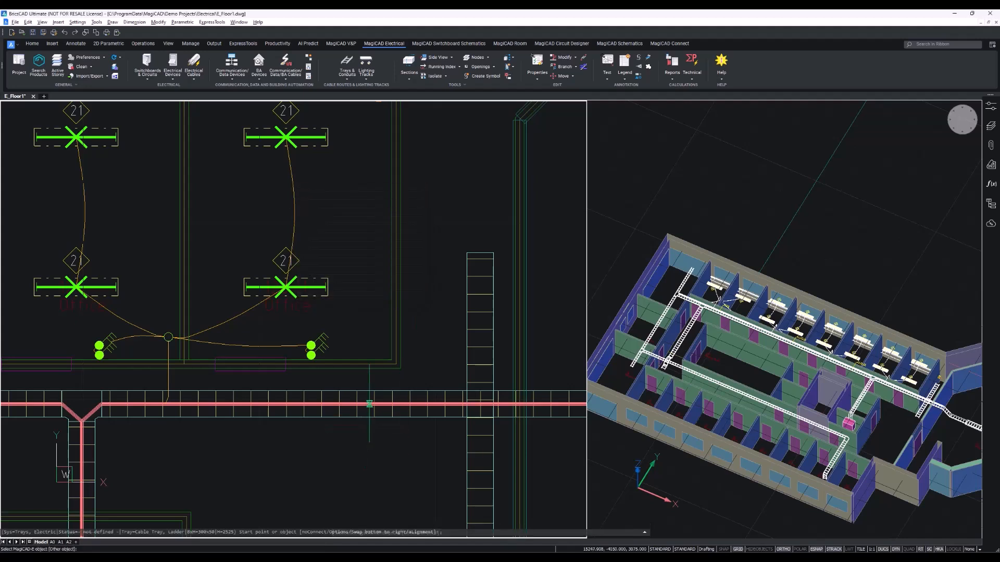
left_click(371, 402)
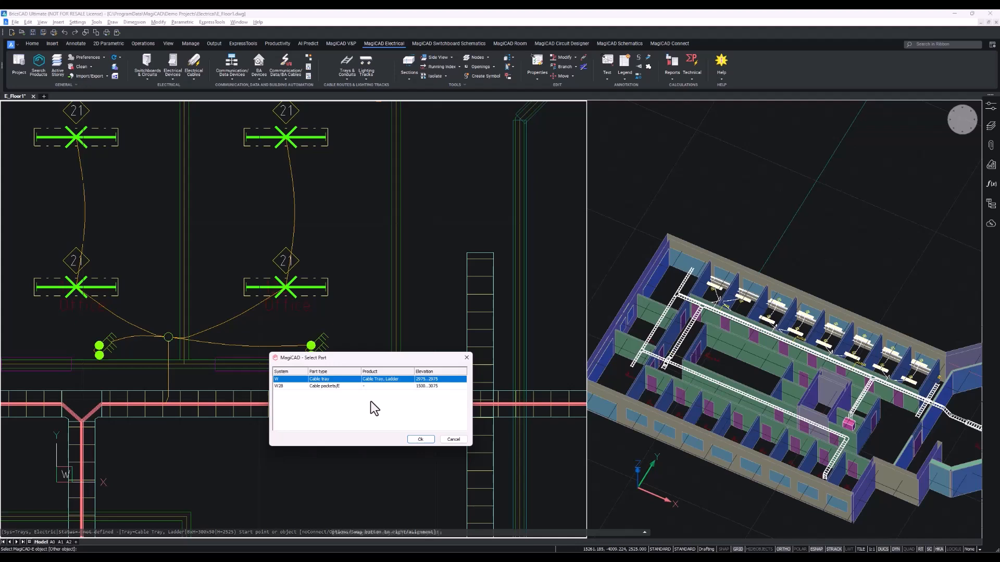
left_click(422, 439)
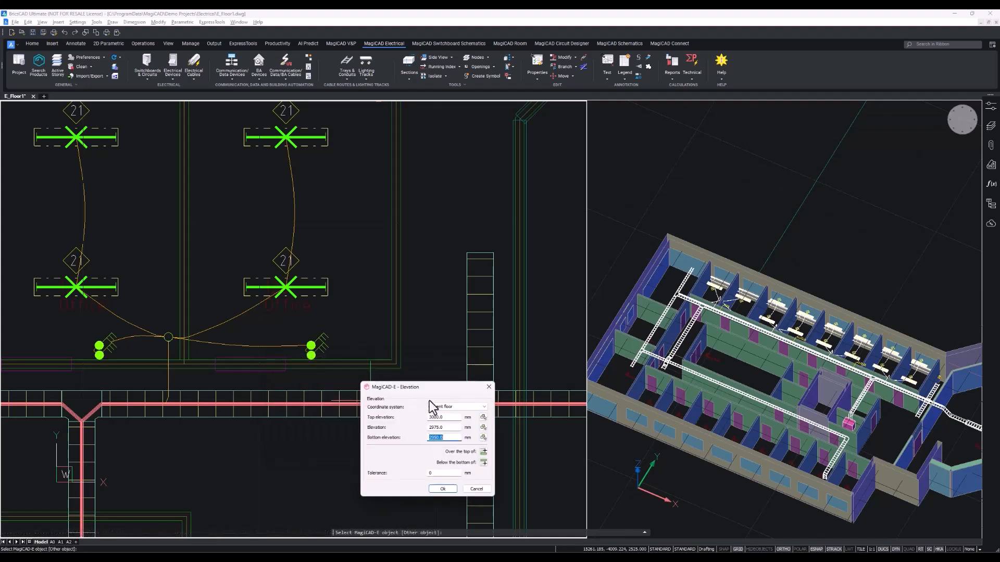
left_click_drag(430, 390, 357, 312)
left_click_drag(371, 351, 320, 352)
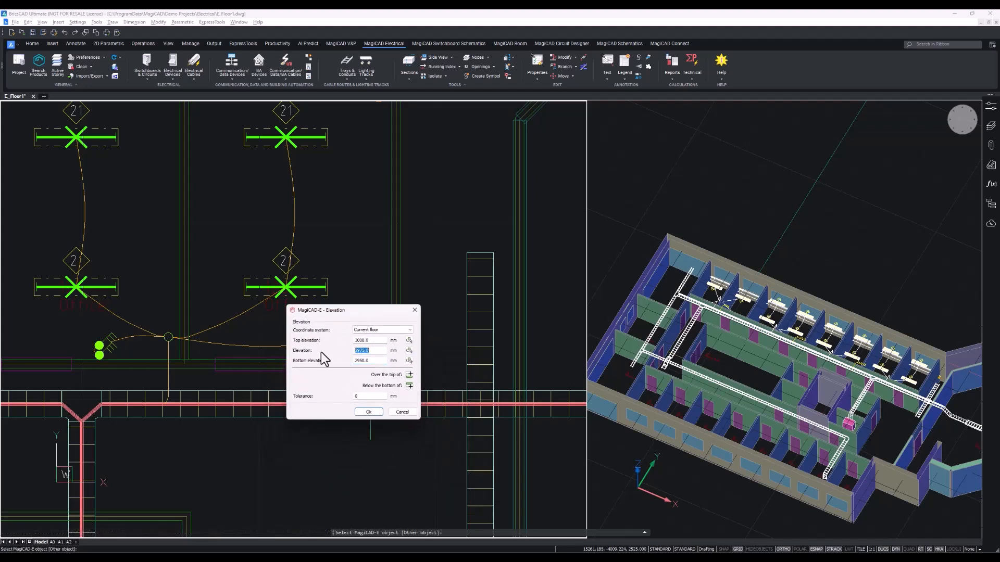
type("3200")
left_click(373, 415)
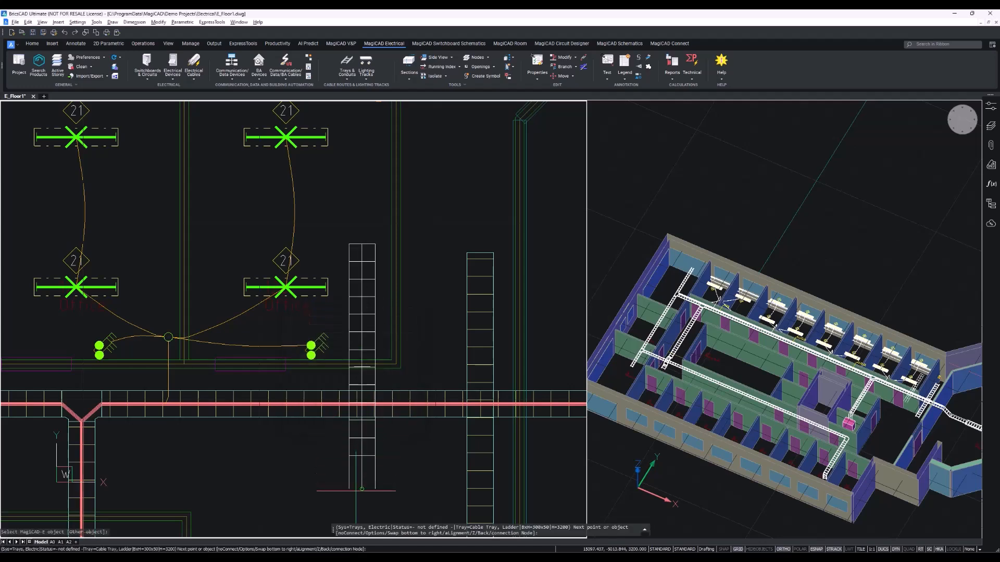
Place the tray's end point south of the corridor tray to form a north–south crossing, then exit the command.
left_click(362, 509)
middle_click_drag(357, 515, 318, 415)
key("Escape")
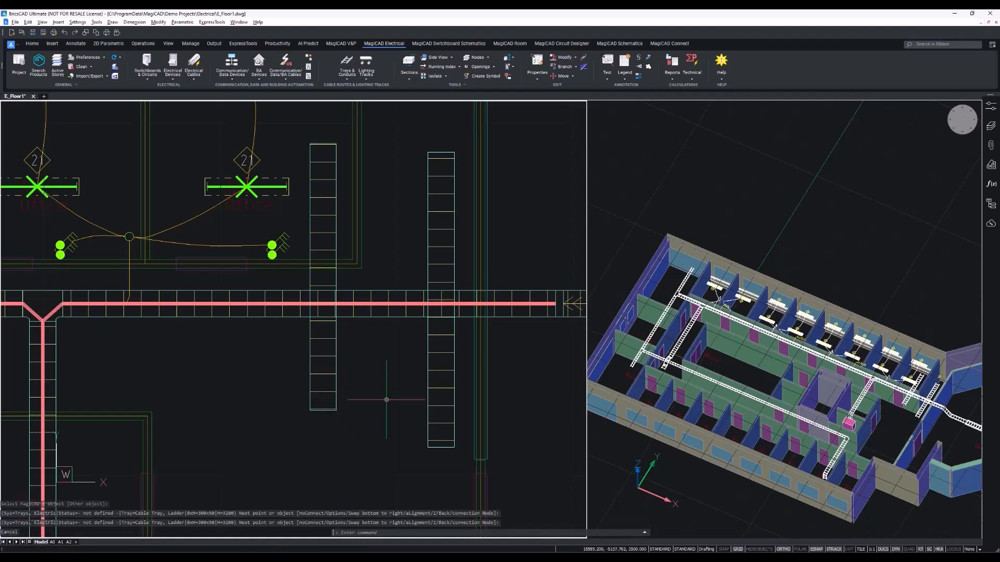
Run Collision Control on the crossing trays, reviewing the electrical objects tolerance options and selecting the area with a window.
scroll(724, 490, "up", 10)
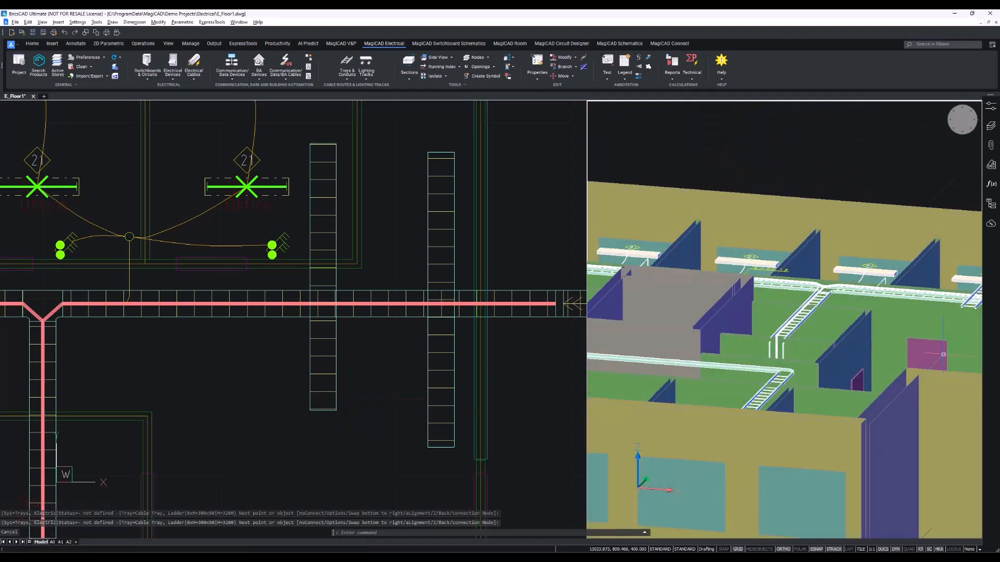
scroll(736, 490, "up", 10)
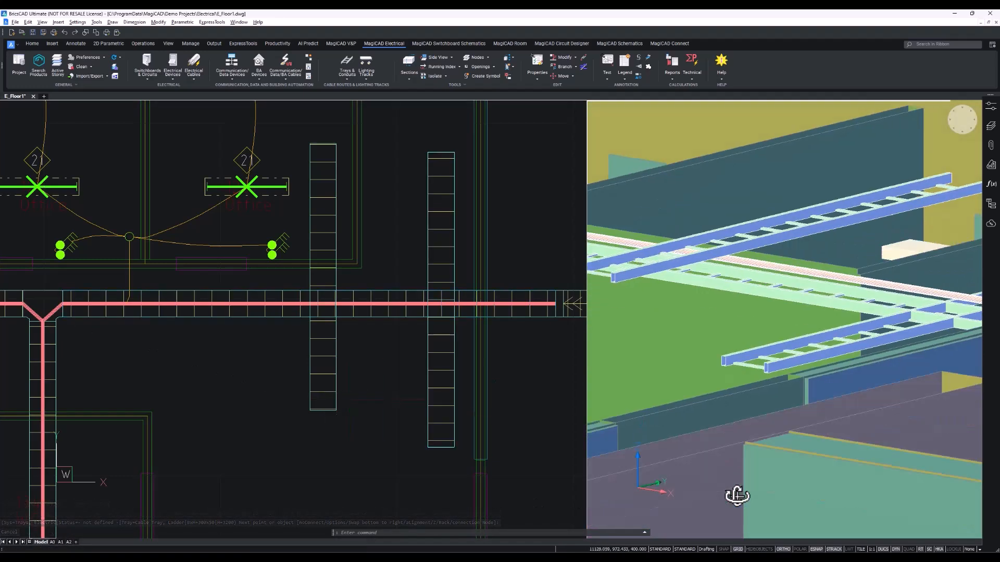
scroll(752, 398, "down", 10)
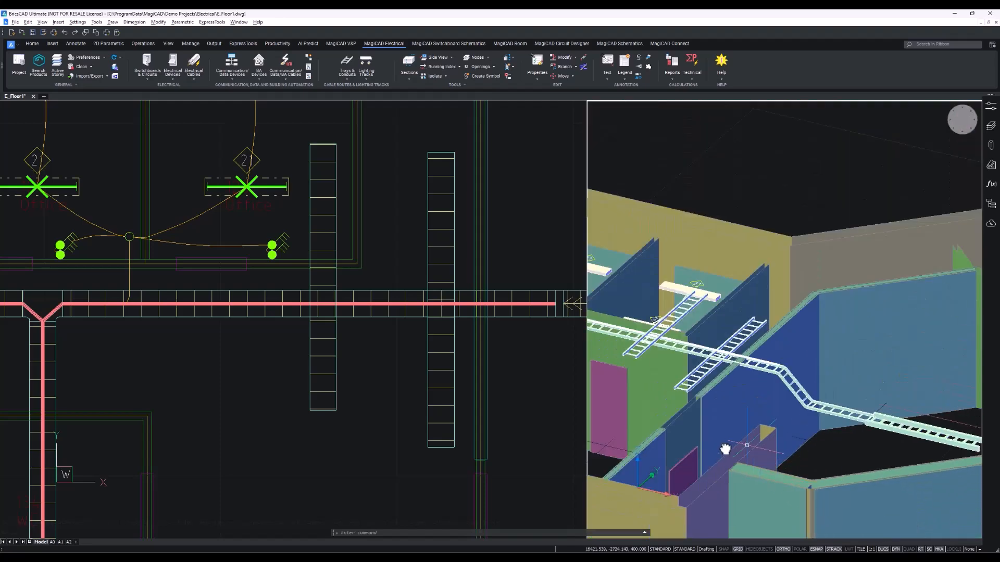
scroll(716, 401, "up", 5)
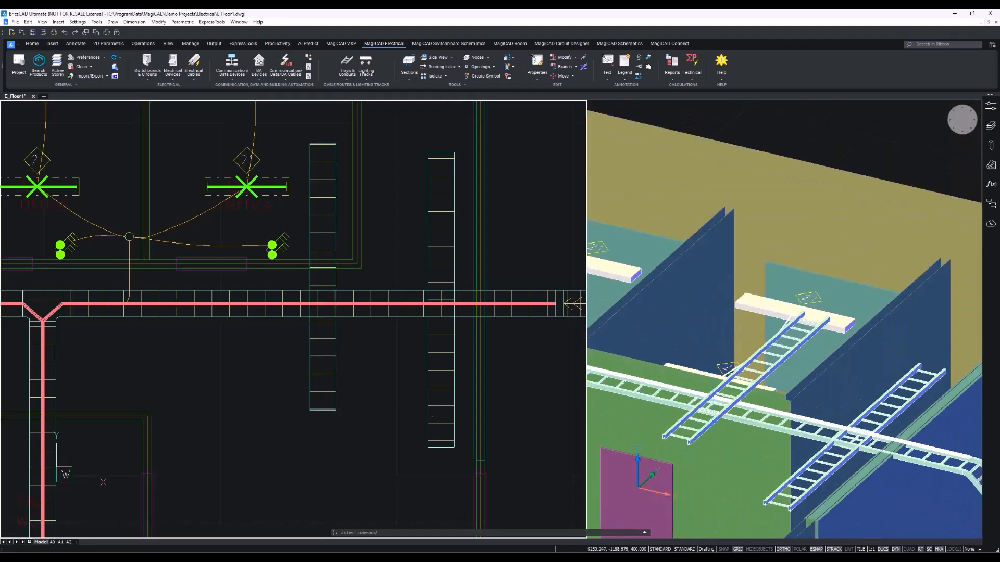
left_click(368, 413)
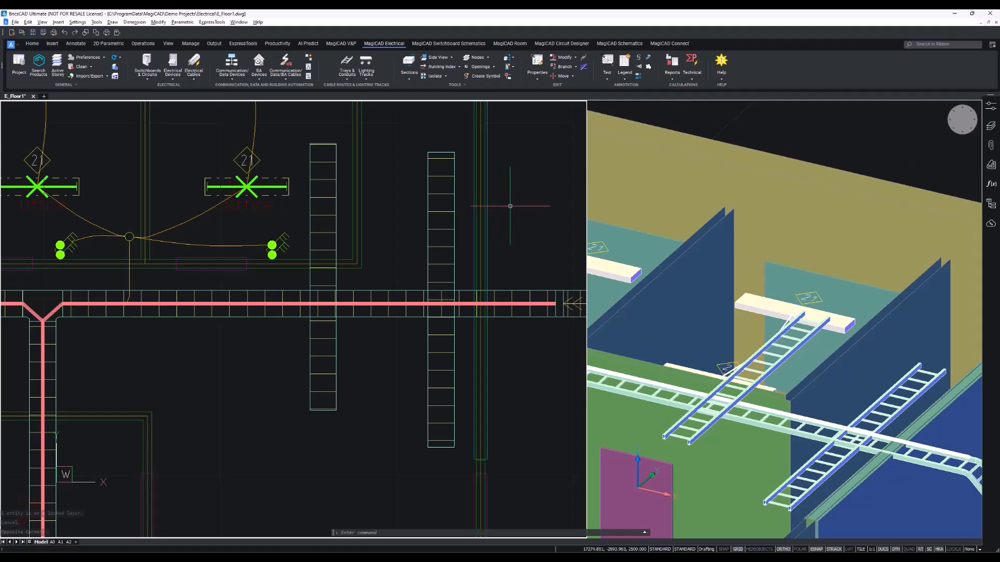
left_click(508, 75)
right_click(511, 194)
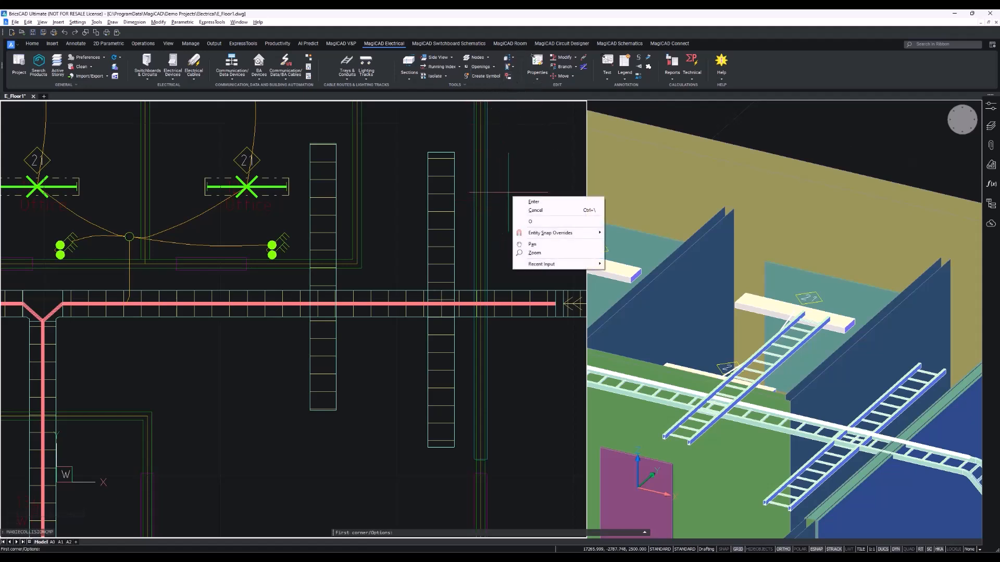
left_click(541, 222)
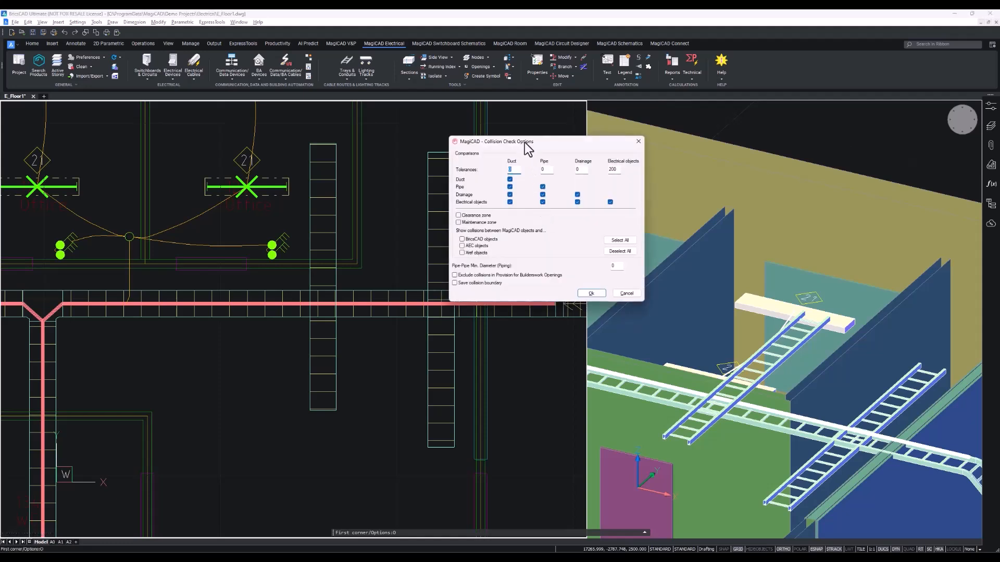
left_click_drag(524, 149, 454, 183)
left_click_drag(443, 218, 445, 220)
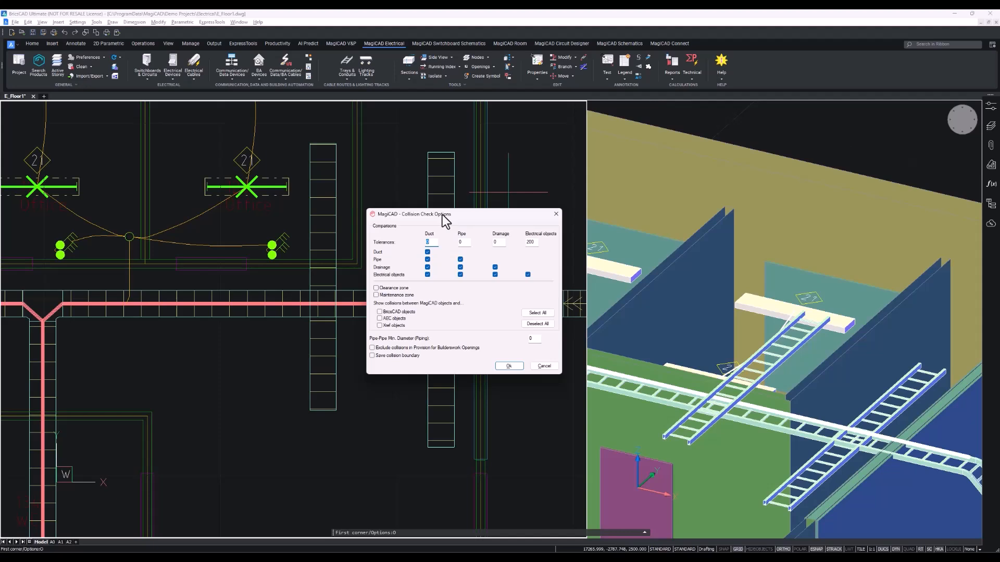
double_click(535, 243)
left_click_drag(500, 218, 436, 138)
left_click_drag(475, 180, 451, 196)
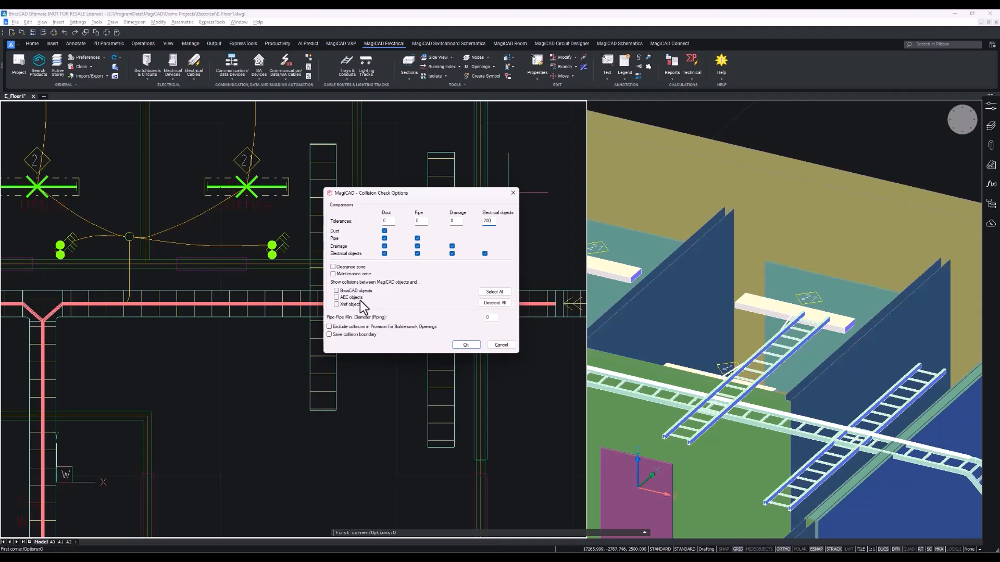
left_click(465, 345)
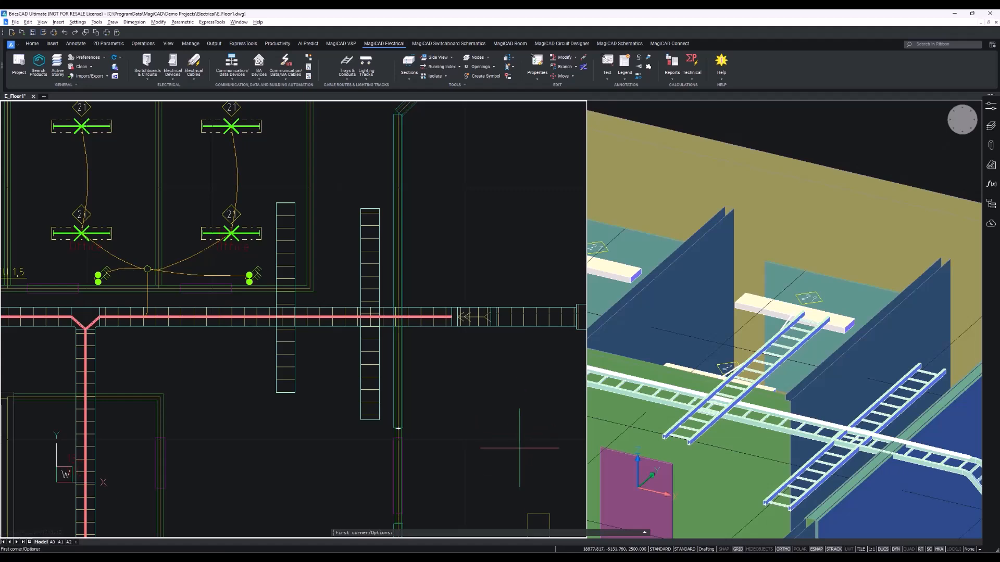
left_click(522, 455)
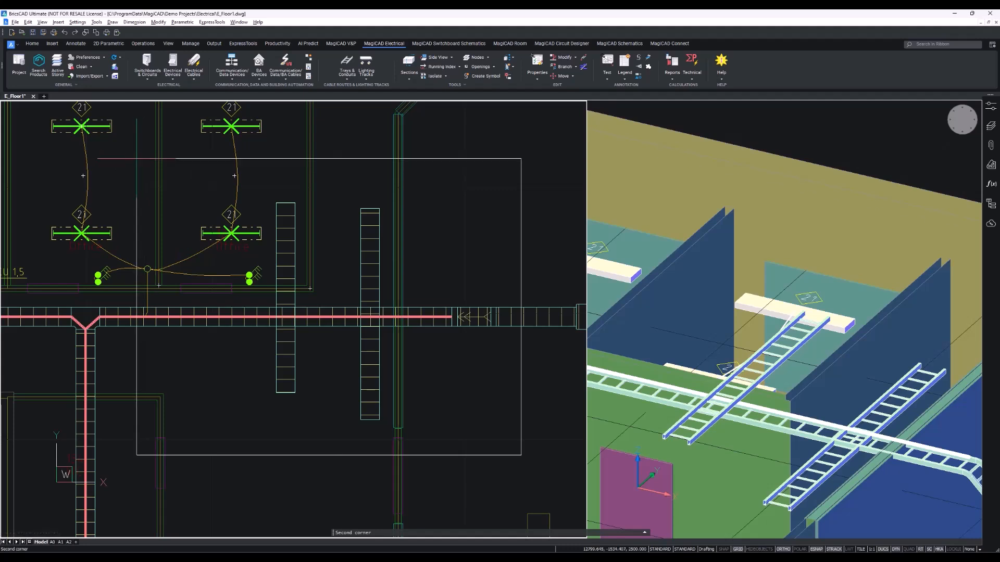
left_click(130, 160)
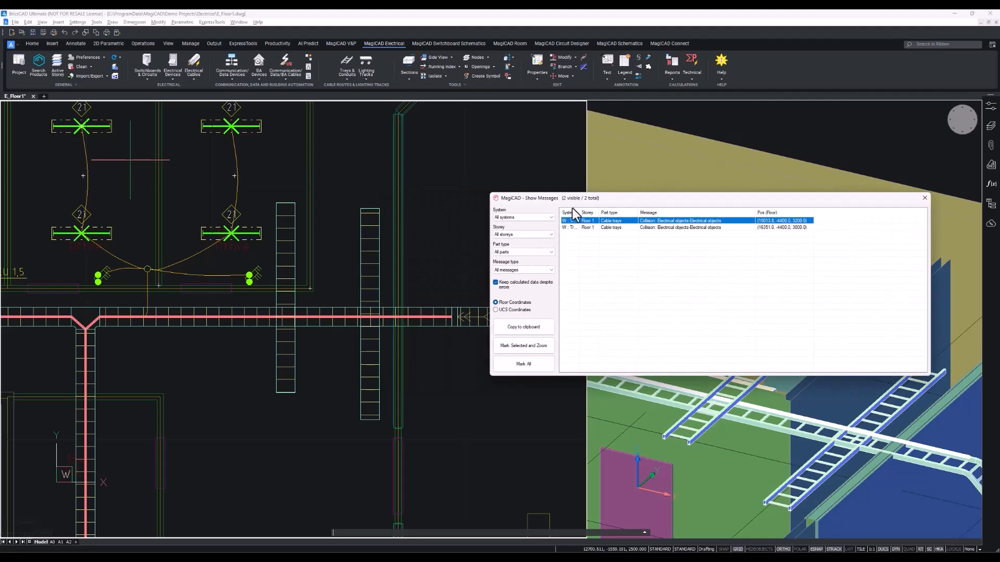
Mark all reported collisions in the drawing and zoom in to inspect them.
left_click(543, 368)
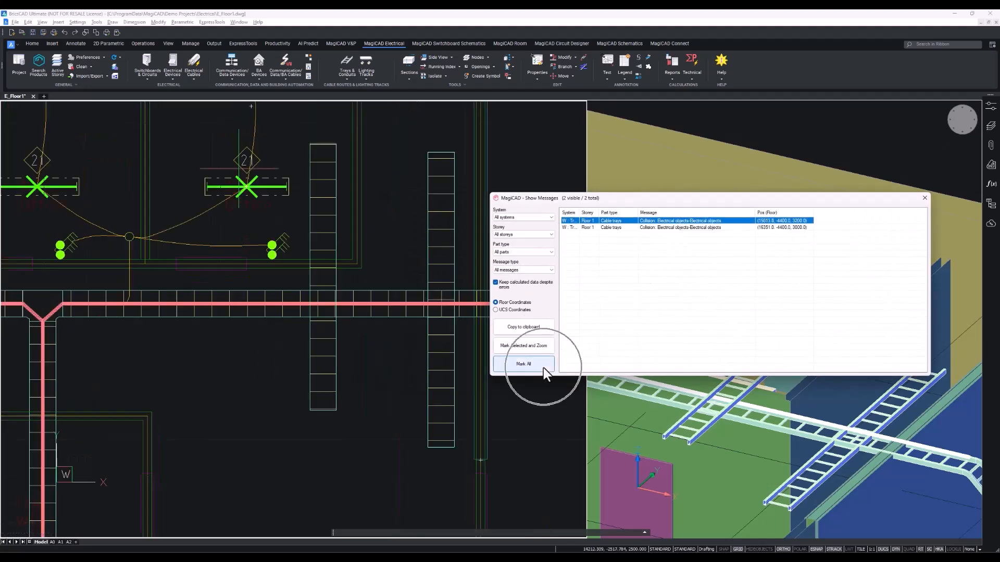
left_click(543, 368)
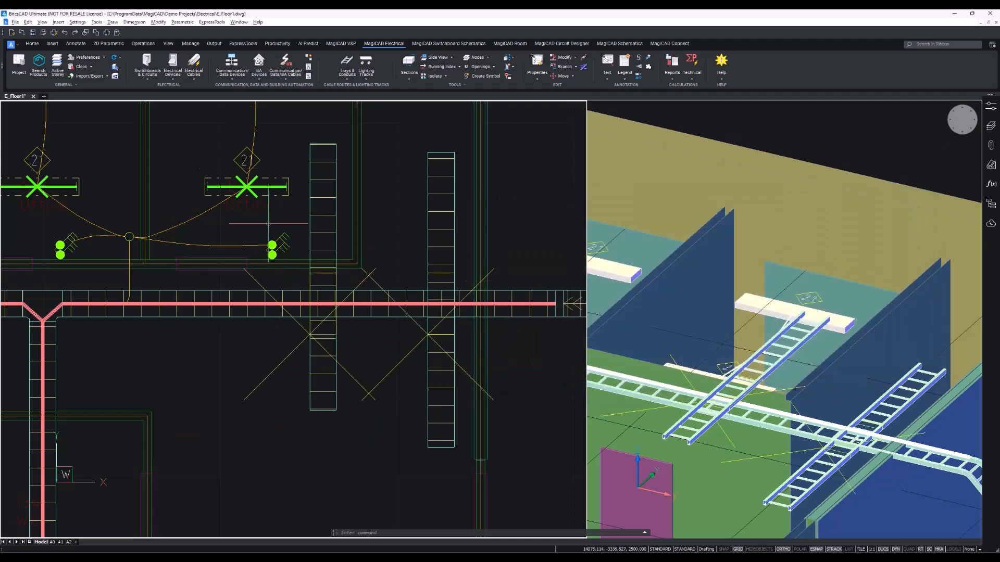
scroll(322, 328, "down", 2)
scroll(321, 327, "down", 4)
scroll(330, 310, "up", 6)
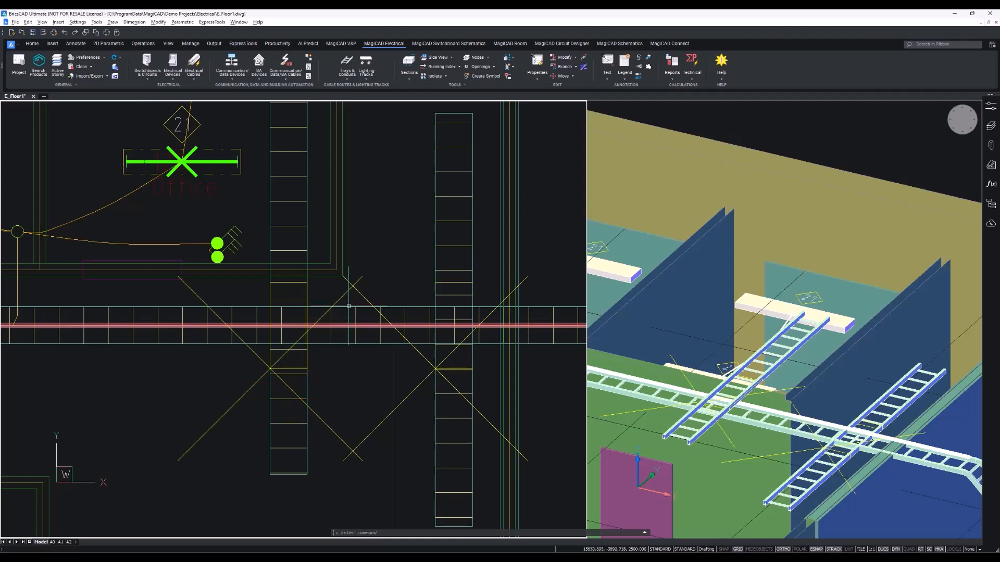
scroll(544, 374, "down", 3)
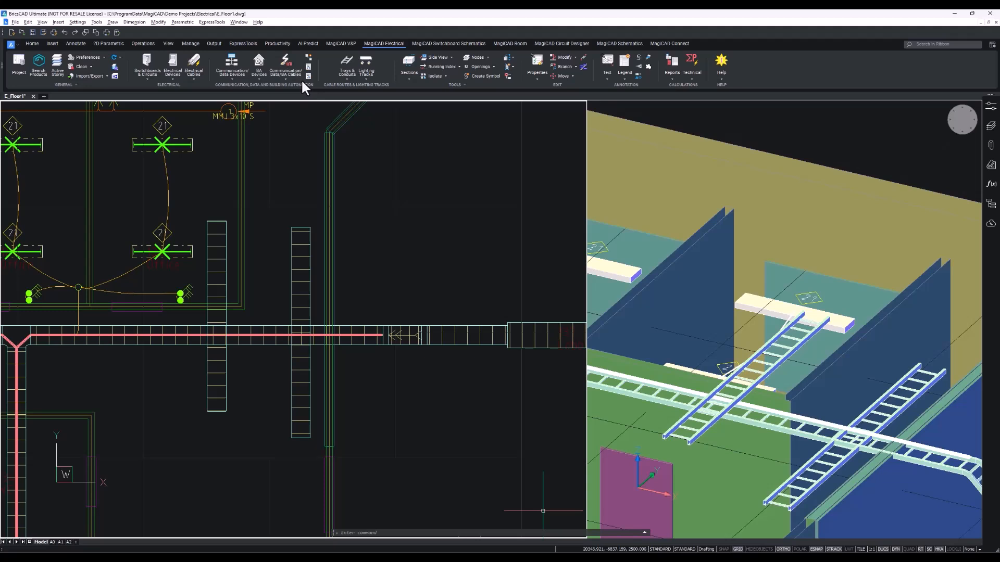
Examine the Cable Trays report template's parts and attributes in Project Management without changing anything.
left_click(17, 67)
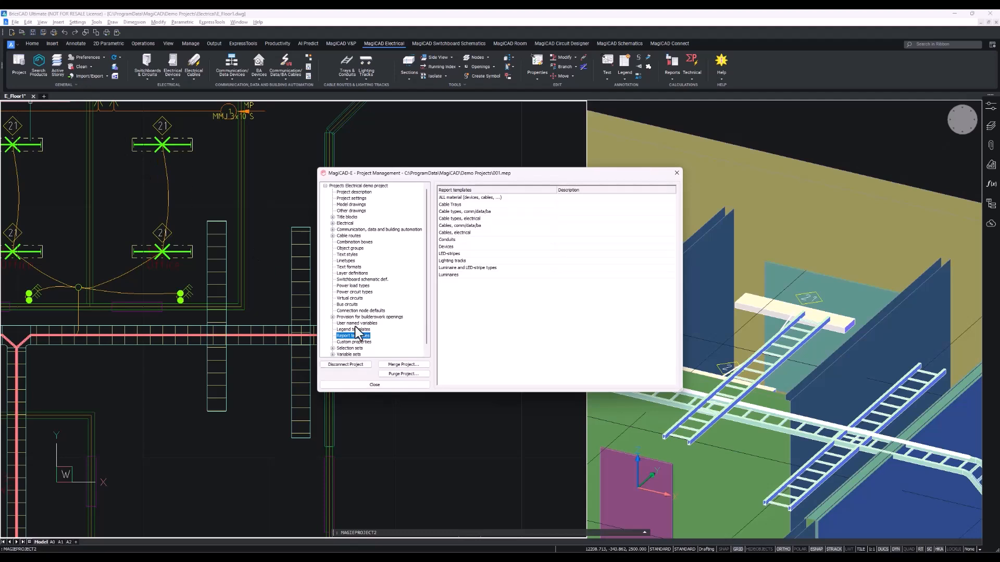
right_click(482, 247)
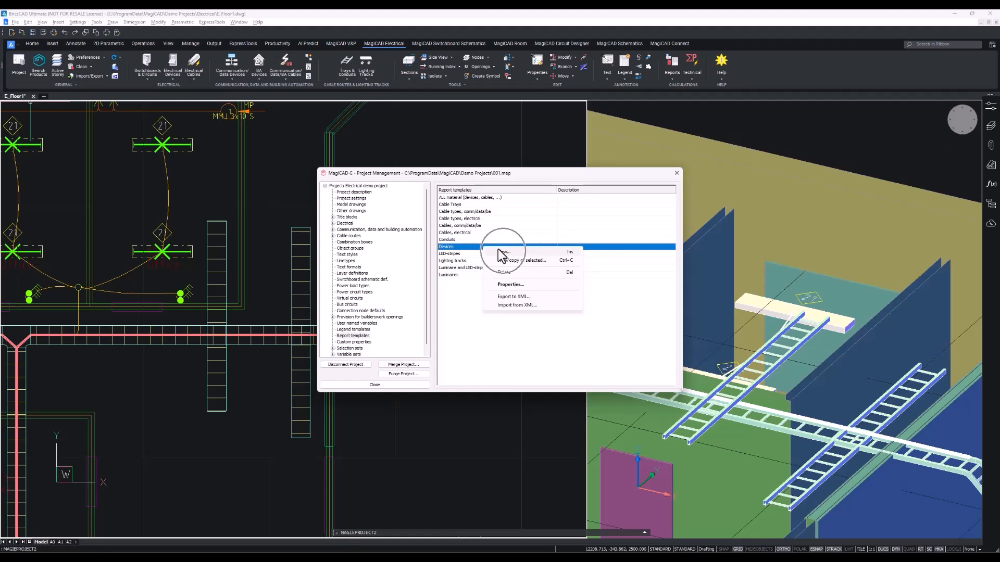
left_click(467, 316)
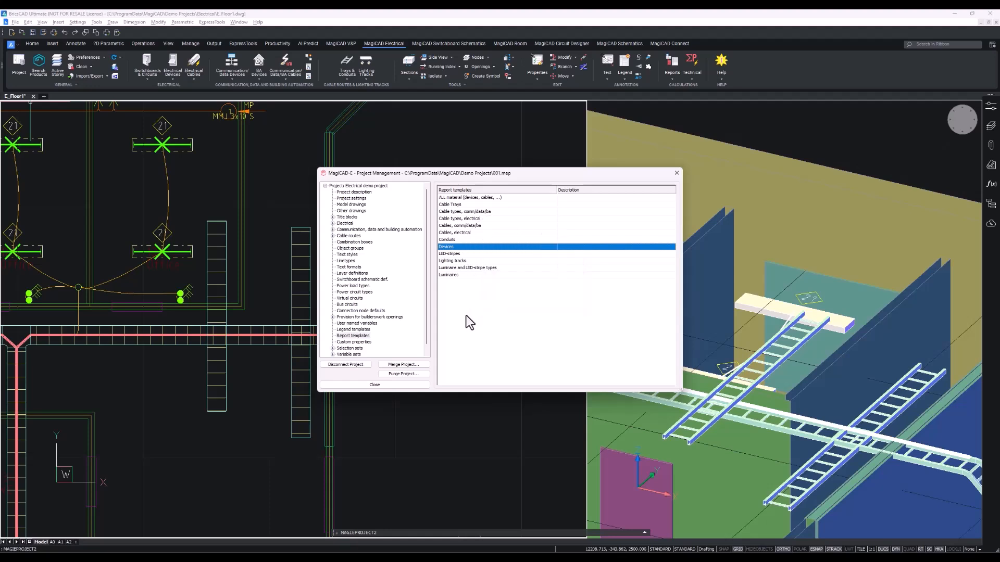
right_click(460, 204)
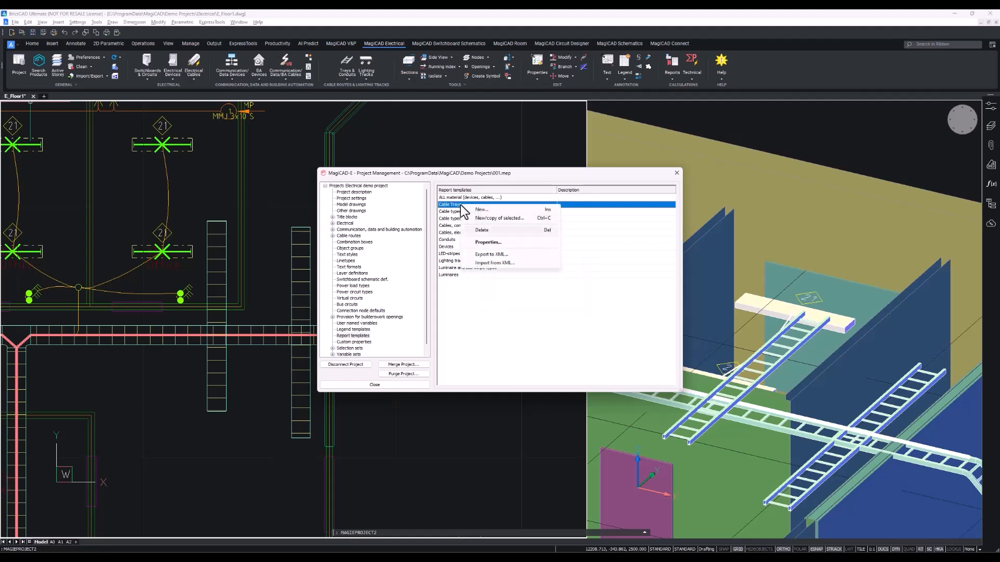
left_click(486, 242)
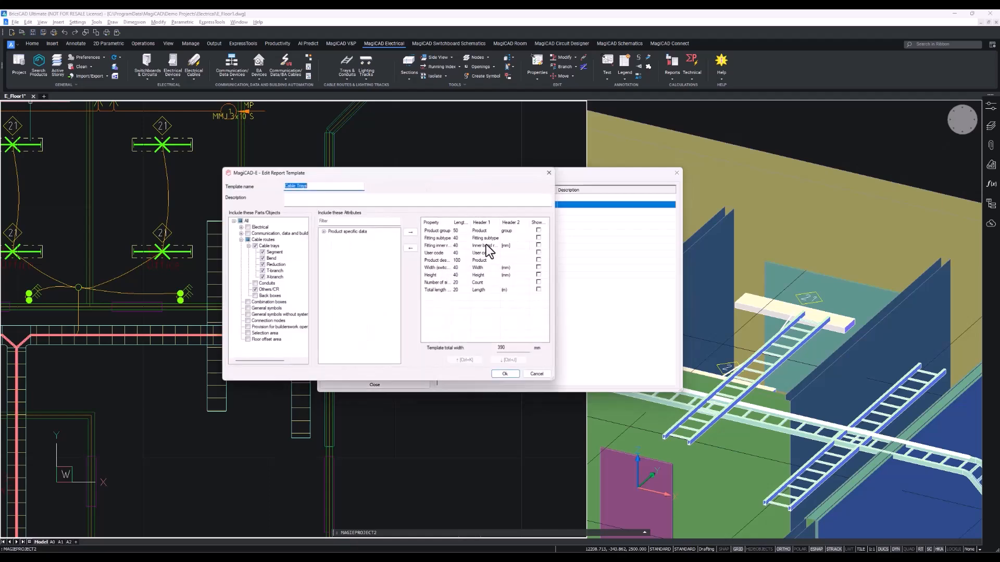
left_click_drag(344, 173, 390, 179)
left_click(373, 239)
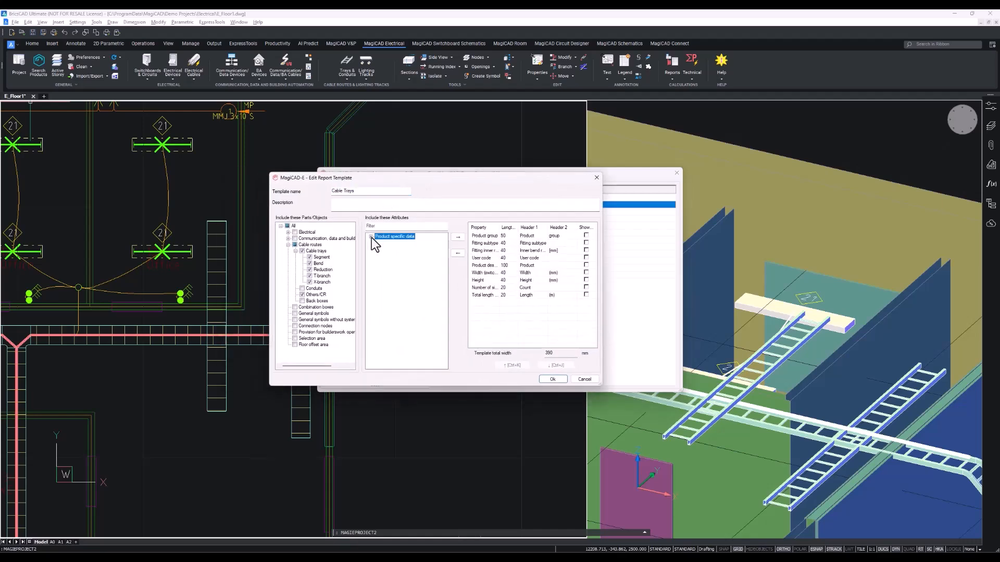
left_click(371, 237)
scroll(375, 245, "down", 5)
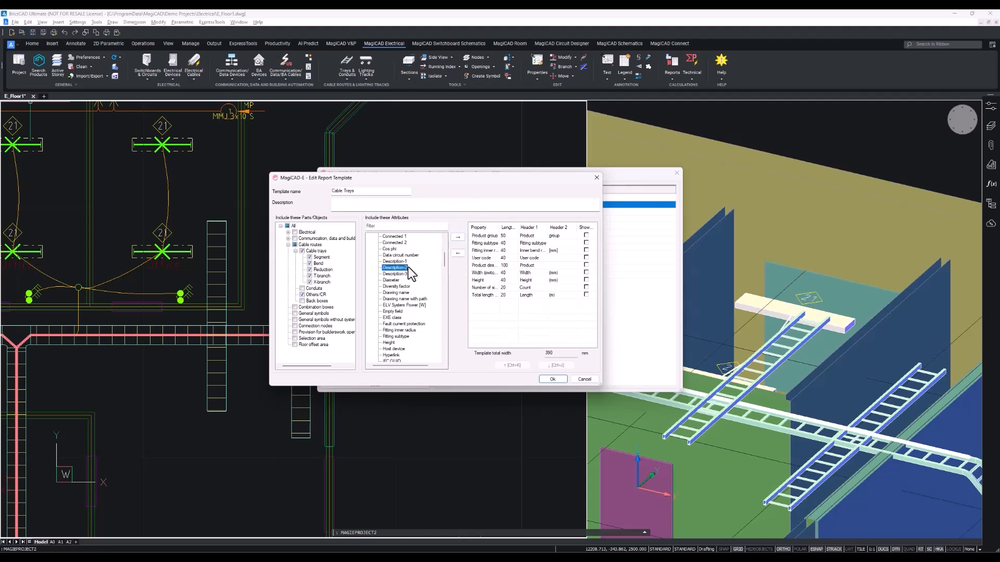
left_click(510, 259)
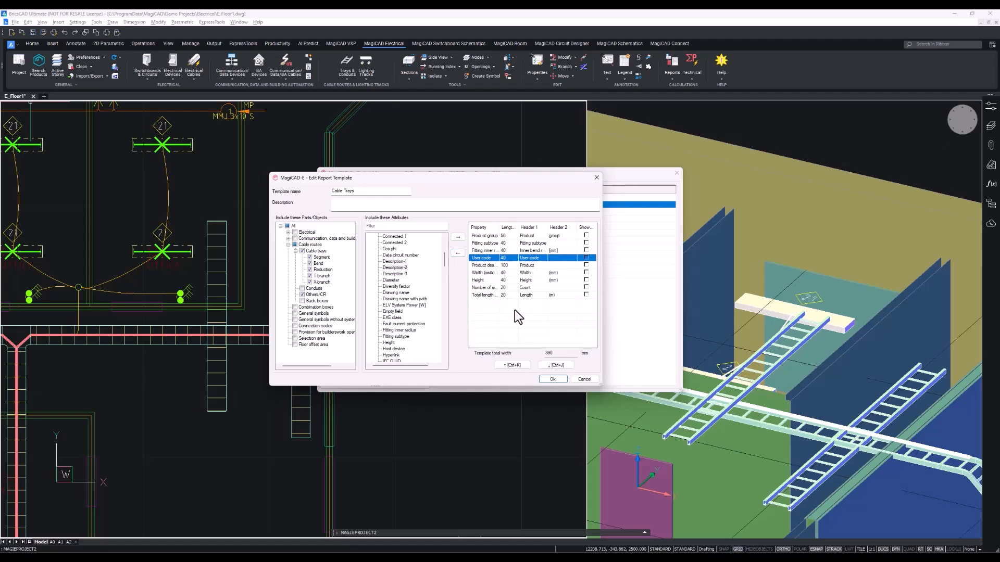
left_click(585, 380)
left_click(676, 173)
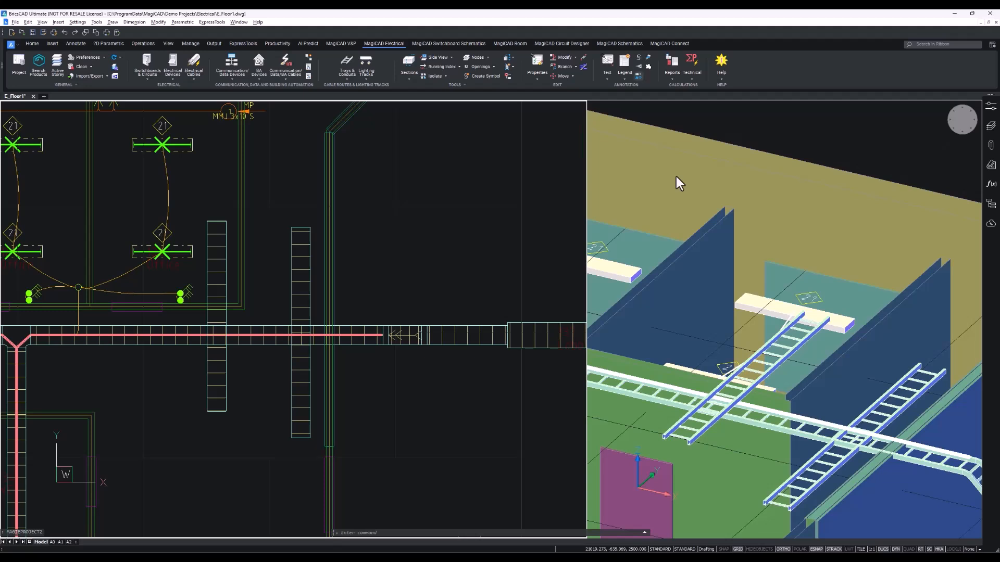
Generate a Bill of Materials report for the current drawing using the Cable Trays report model, and review the resulting report.
left_click(671, 75)
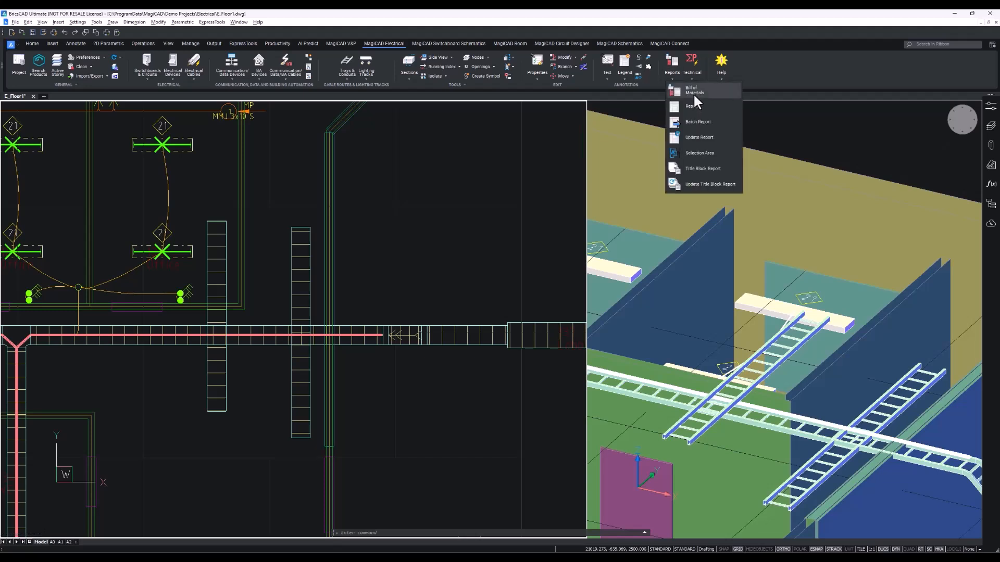
left_click(711, 94)
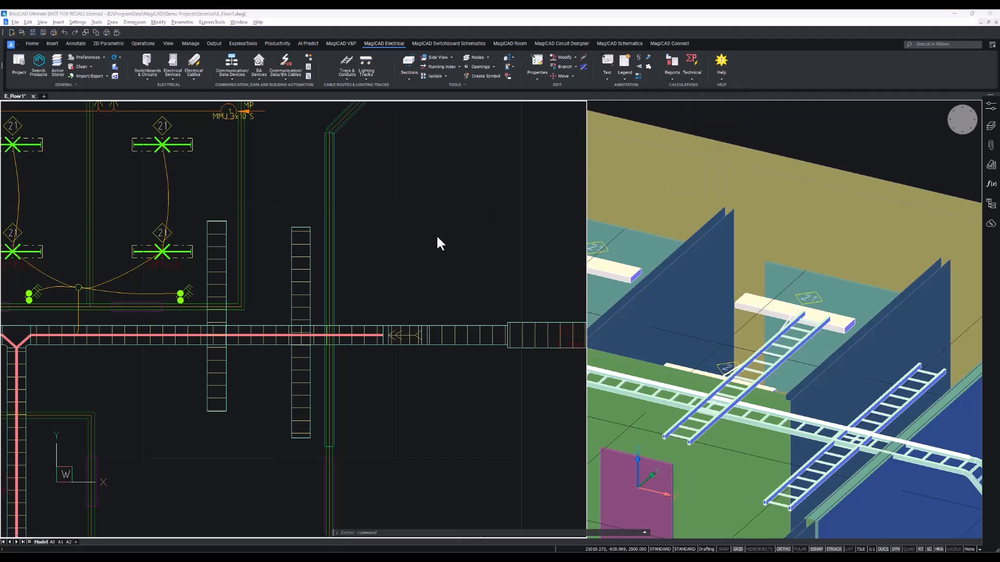
left_click_drag(375, 105, 357, 187)
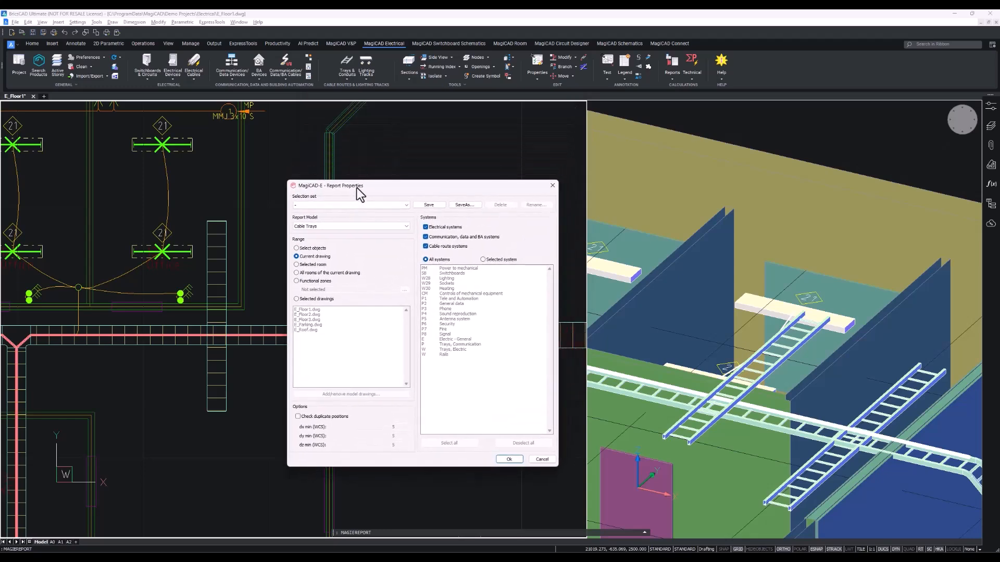
left_click(324, 227)
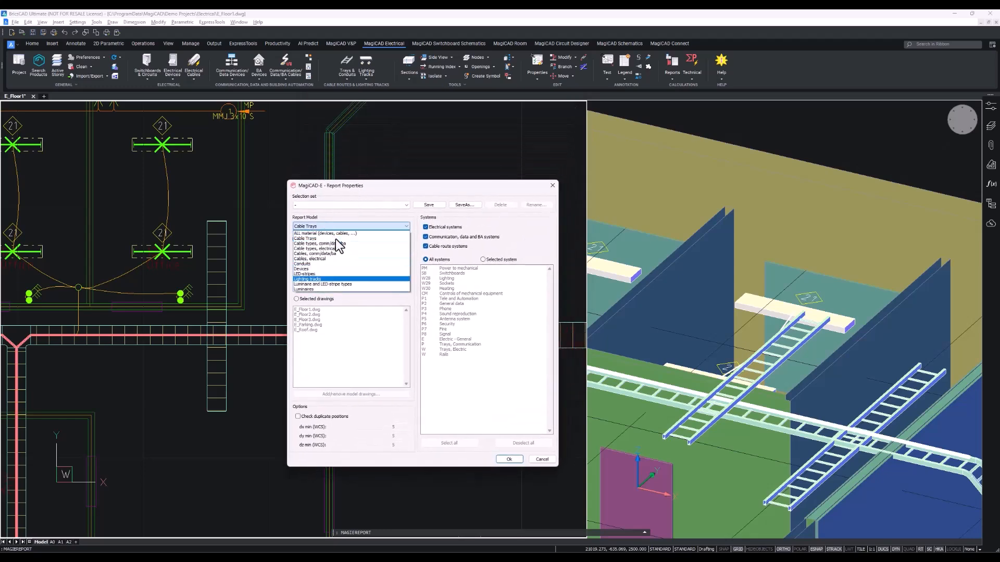
left_click(337, 239)
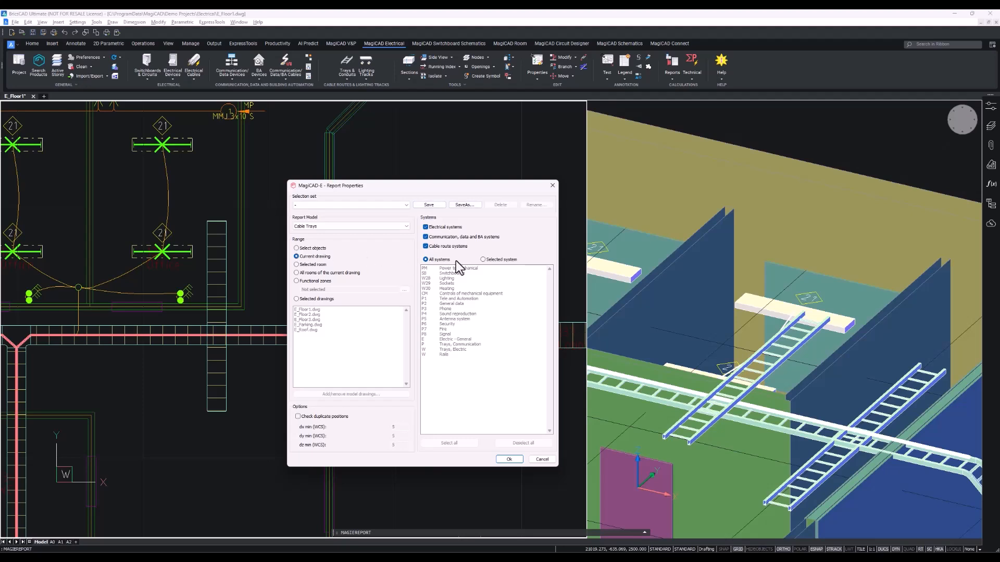
left_click(504, 459)
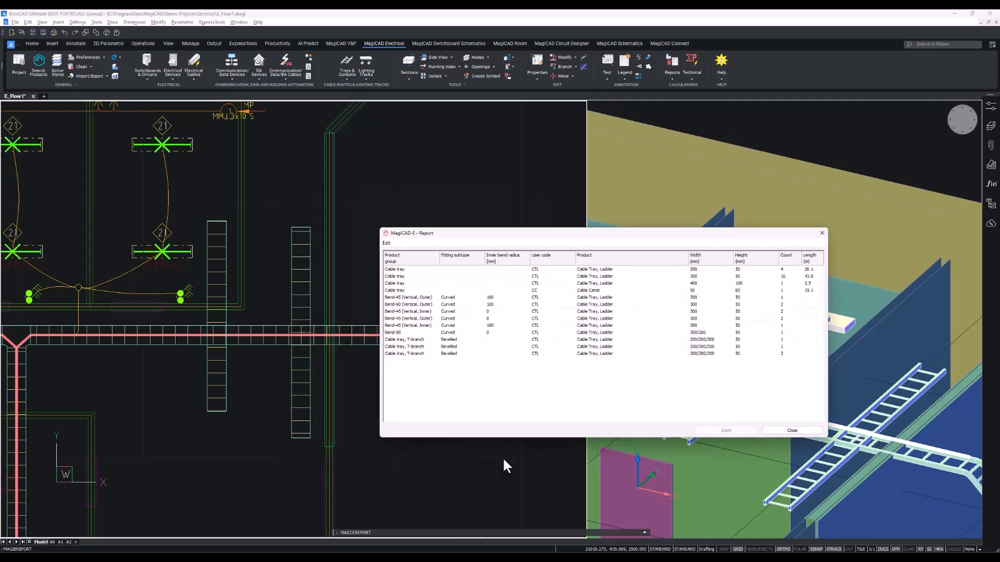
left_click_drag(492, 233, 323, 204)
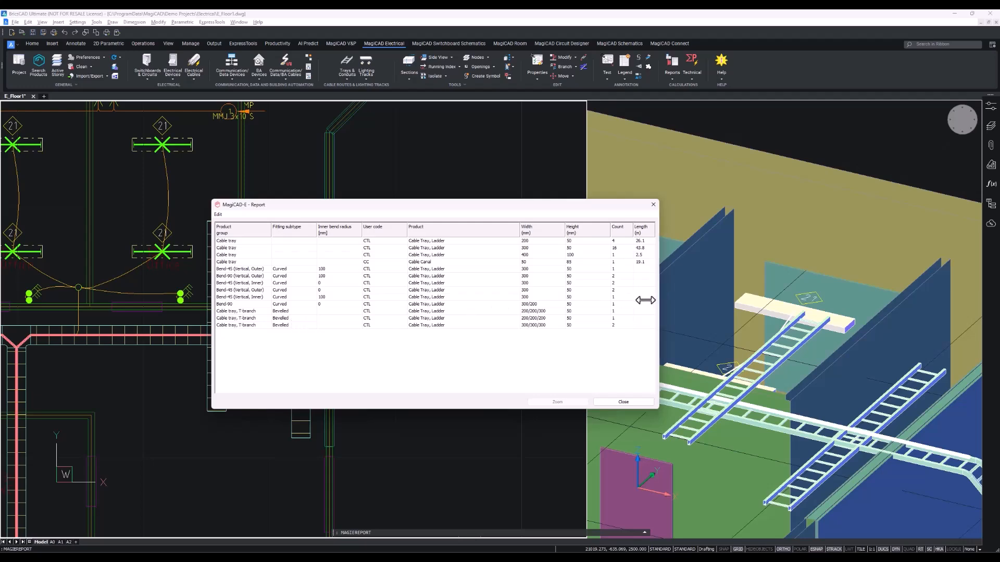
left_click_drag(658, 297, 620, 297)
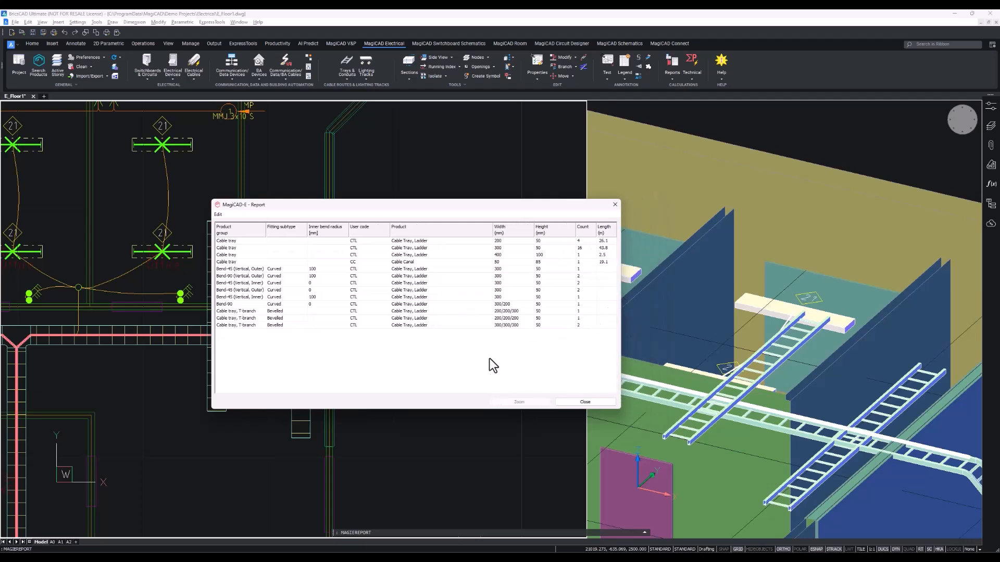